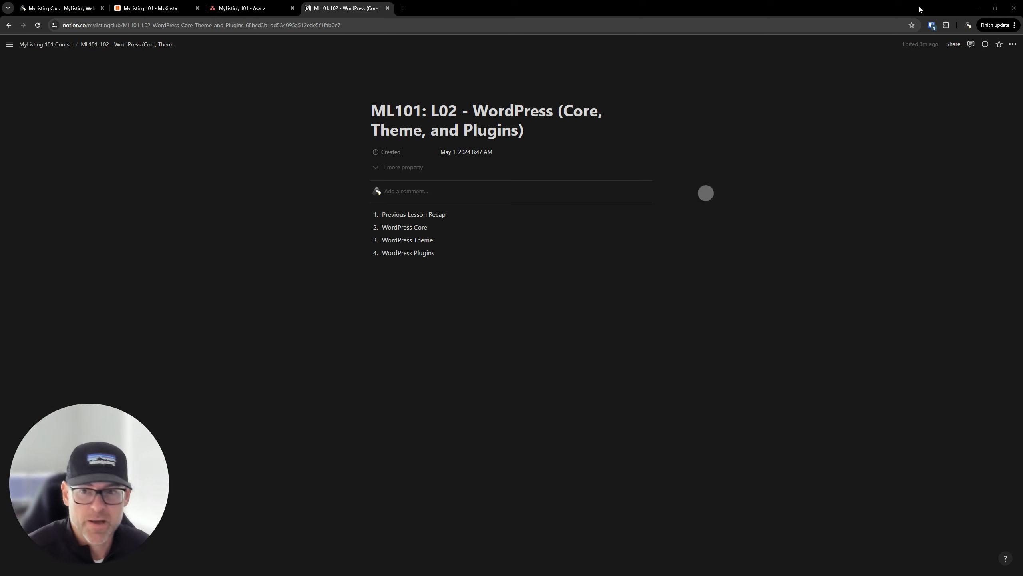
Open the ML101: L02 - WordPress (Core, Theme, and Plugins) lesson page in Notion
{"action": "mouse_move", "coordinate": [67, 566]}
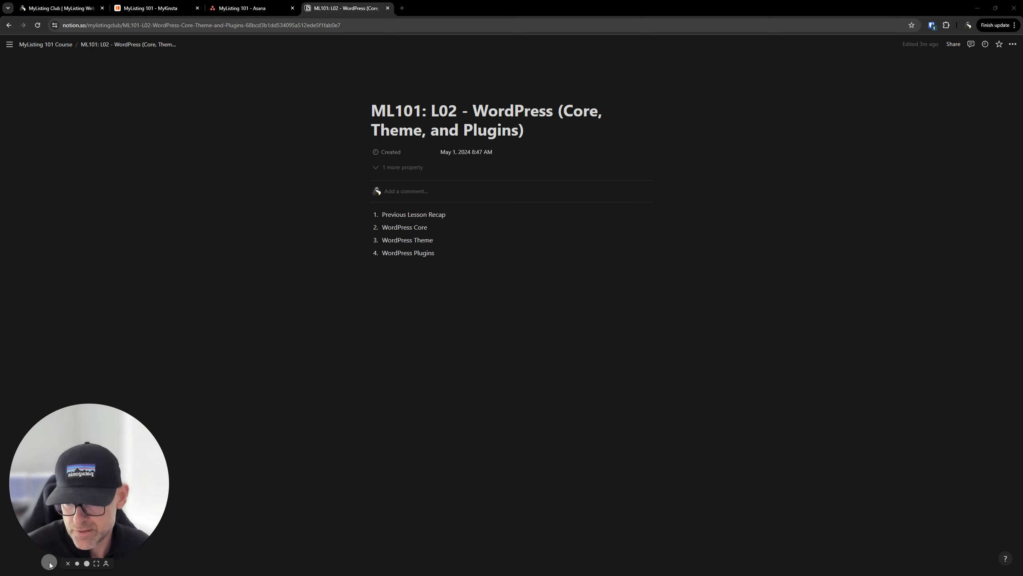
{"action": "left_click", "coordinate": [68, 564]}
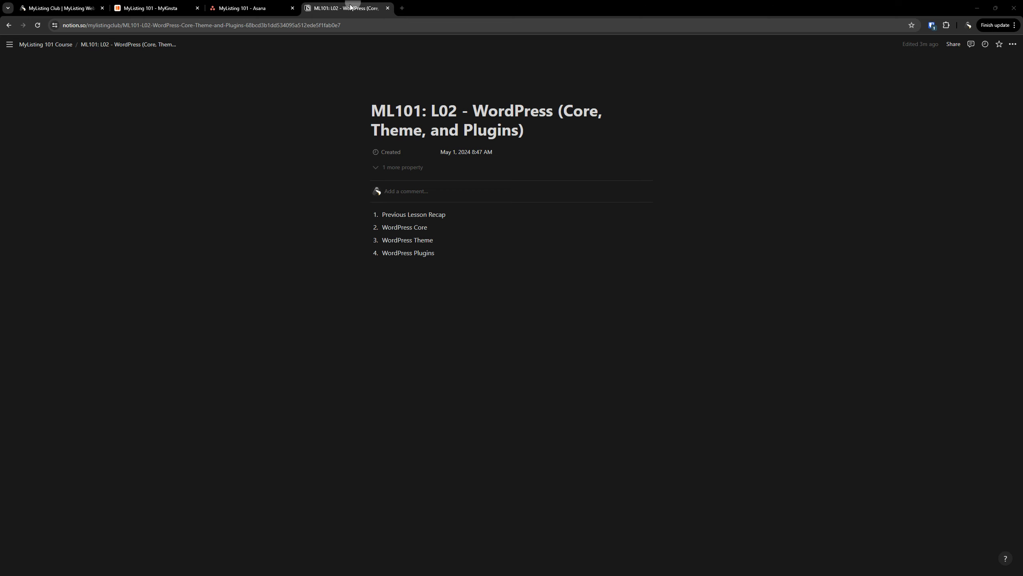
Drag the Coming Soon Mode card down the Asana Website column so WordPress Reading Settings is first
{"action": "left_click_drag", "start_coordinate": [340, 9], "coordinate": [1022, 387]}
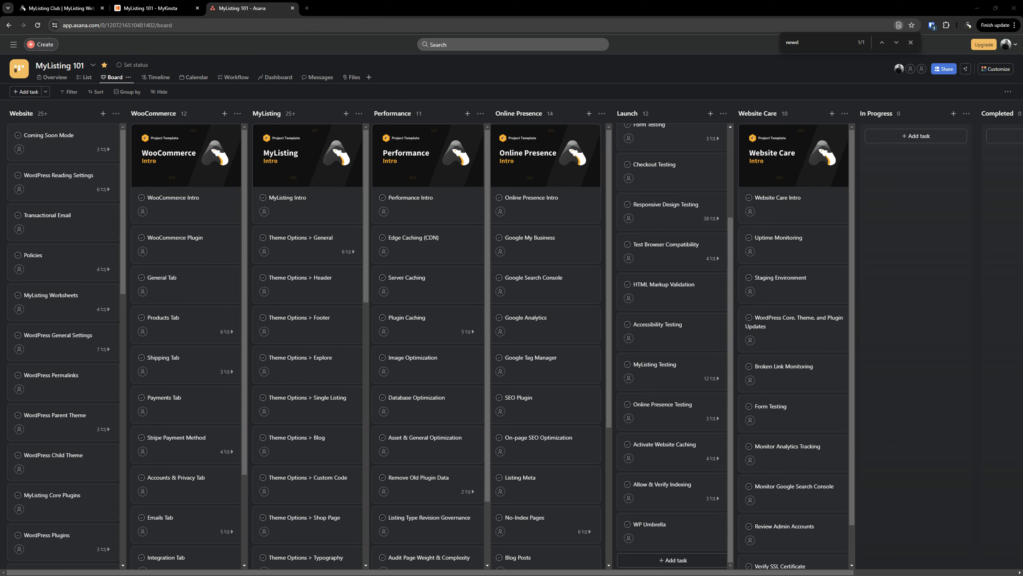
{"action": "left_click", "coordinate": [58, 137]}
{"action": "left_click_drag", "start_coordinate": [62, 145], "coordinate": [65, 347]}
{"action": "scroll", "coordinate": [64, 345], "scroll_direction": "up", "scroll_amount": 10}
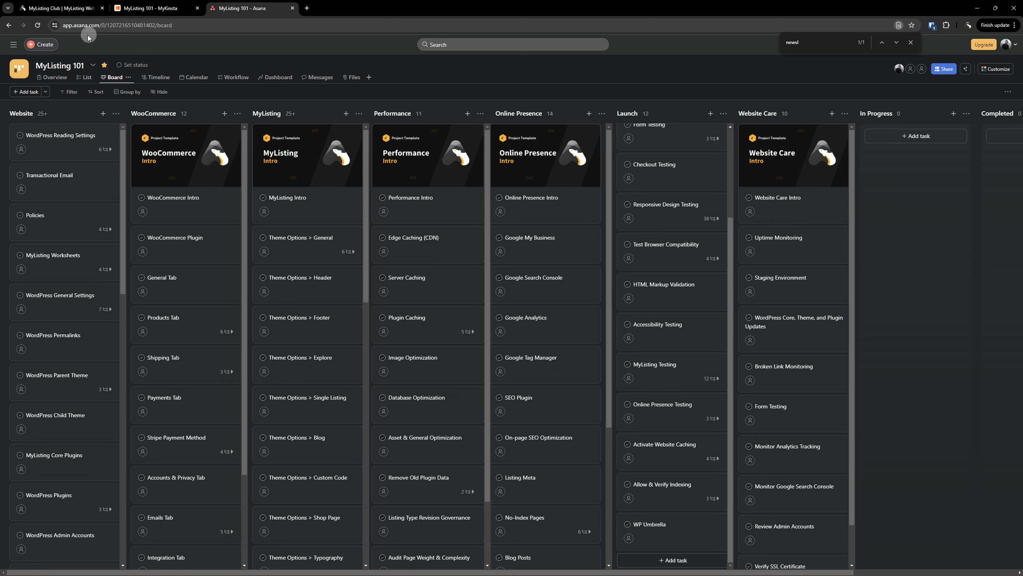
{"action": "left_click", "coordinate": [135, 7]}
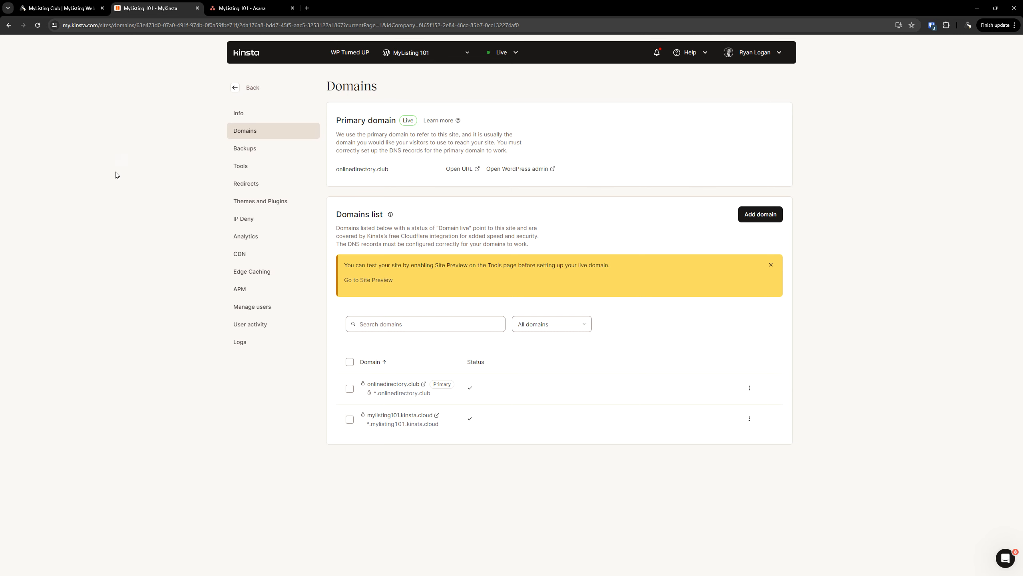
Open the onlinedirectory.club WordPress admin in a new tab from MyKinsta's Domains page
{"action": "left_click", "coordinate": [242, 165]}
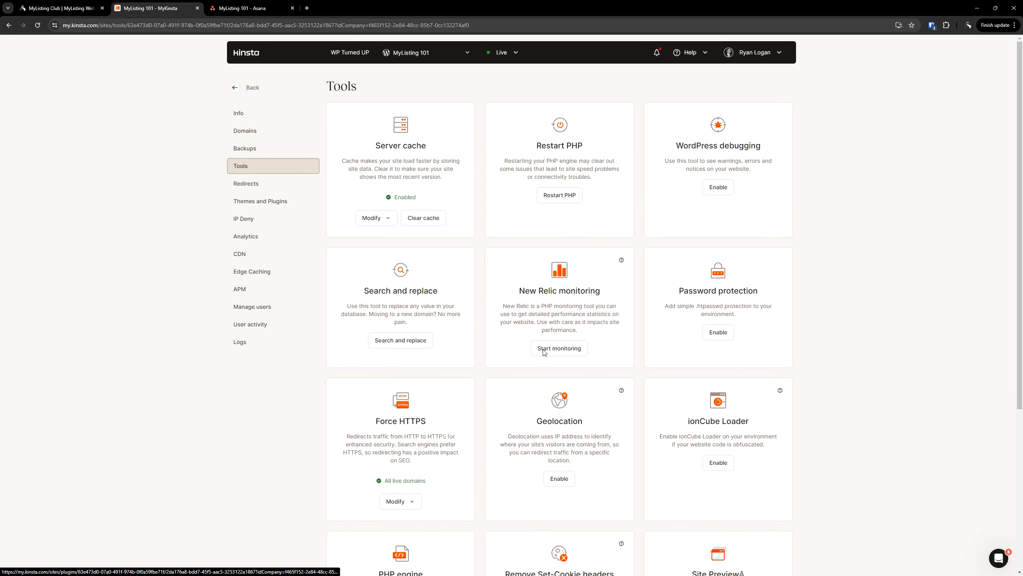
{"action": "left_click", "coordinate": [713, 337]}
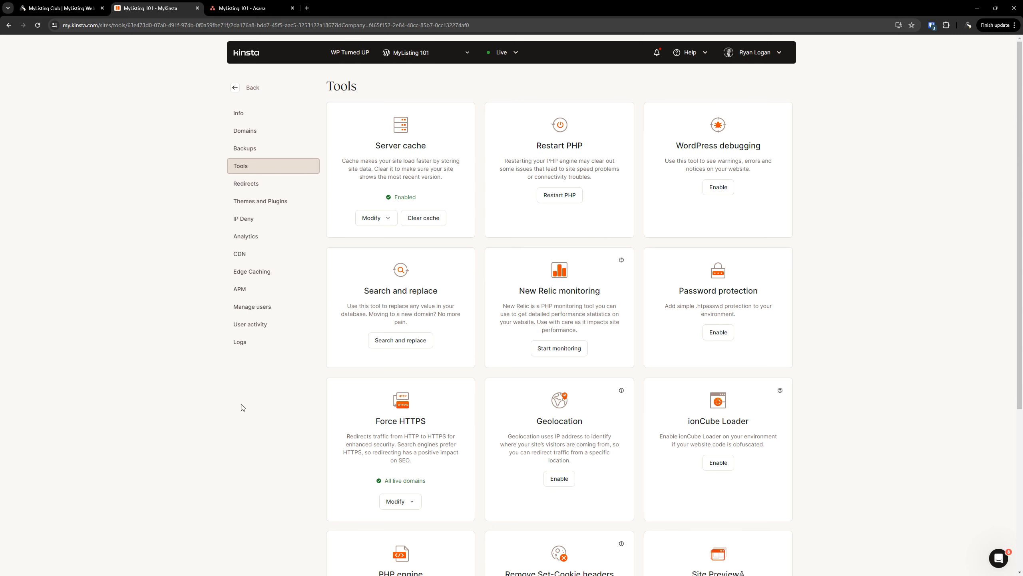
{"action": "left_click", "coordinate": [245, 133]}
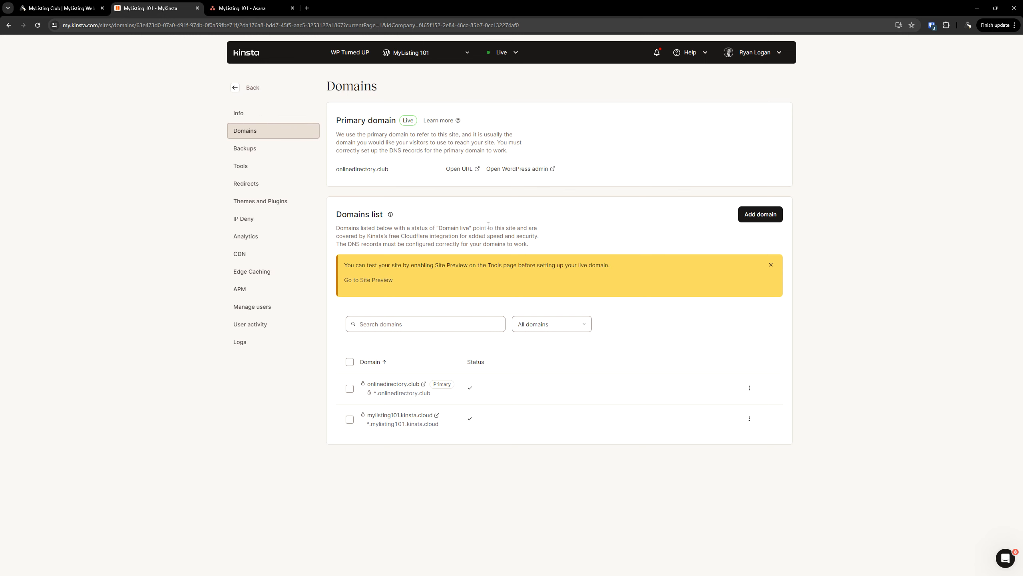
{"action": "left_click", "coordinate": [506, 171]}
{"action": "left_click", "coordinate": [510, 170]}
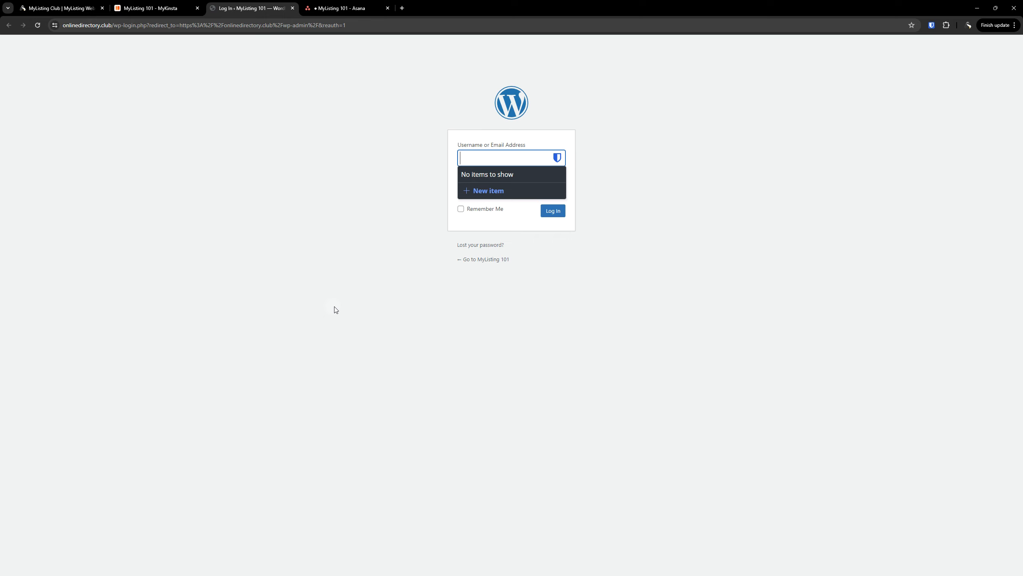
Log in to the onlinedirectory.club WordPress admin with the admin username and password
{"action": "left_click", "coordinate": [287, 367]}
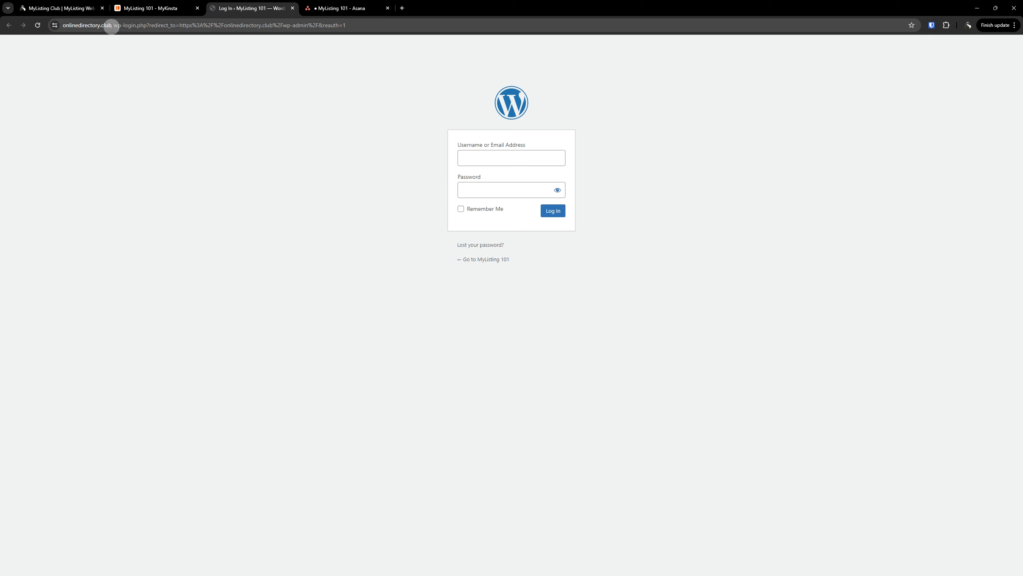
{"action": "left_click_drag", "start_coordinate": [110, 25], "coordinate": [54, 25]}
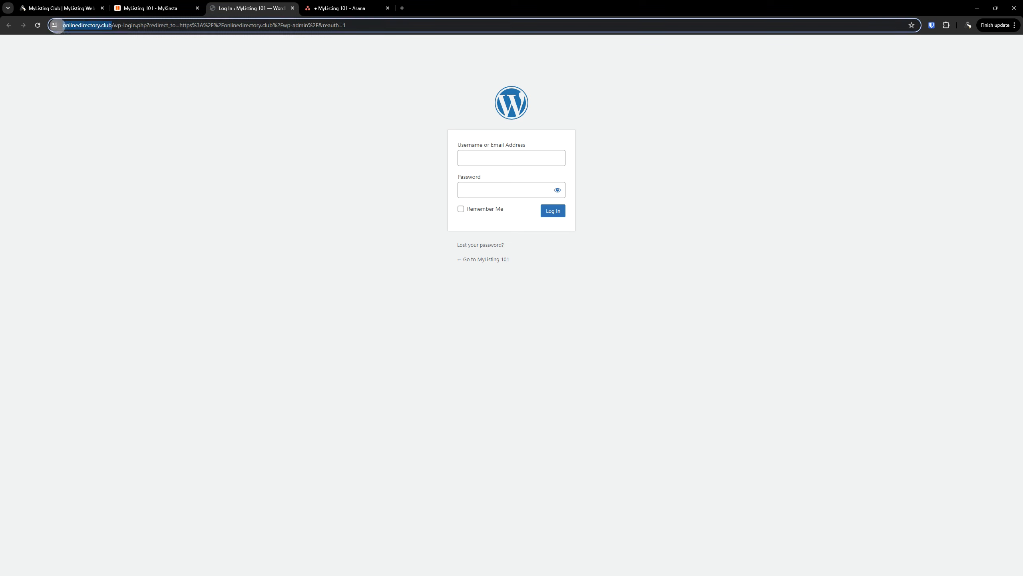
{"action": "left_click", "coordinate": [222, 115]}
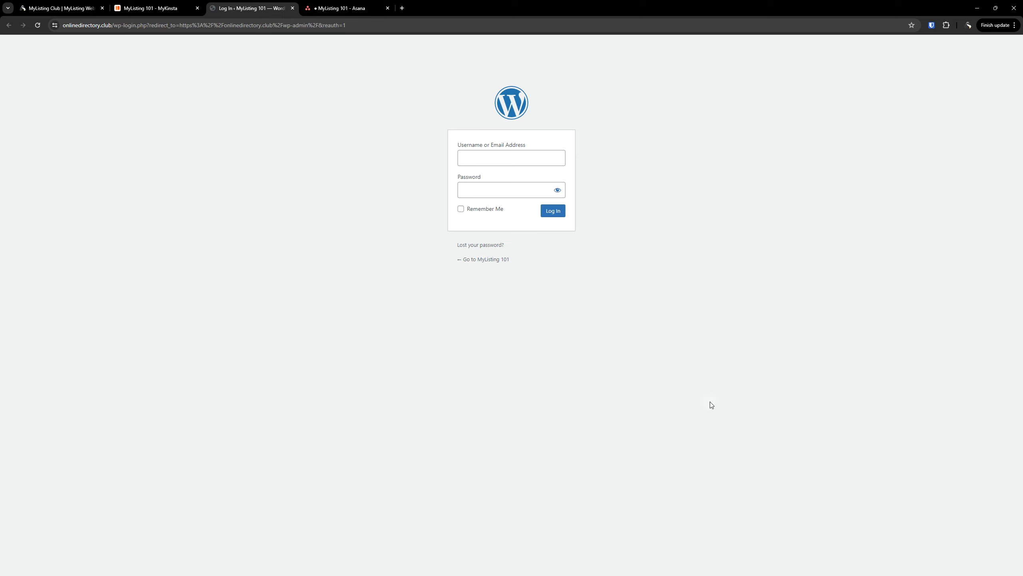
{"action": "left_click", "coordinate": [517, 154]}
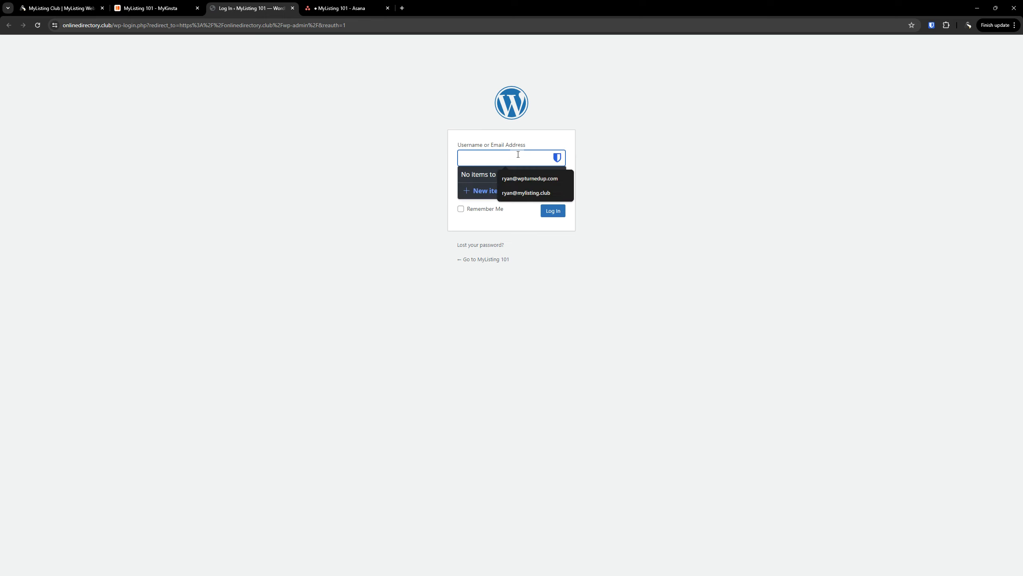
{"action": "type", "text": "wpturnedup"}
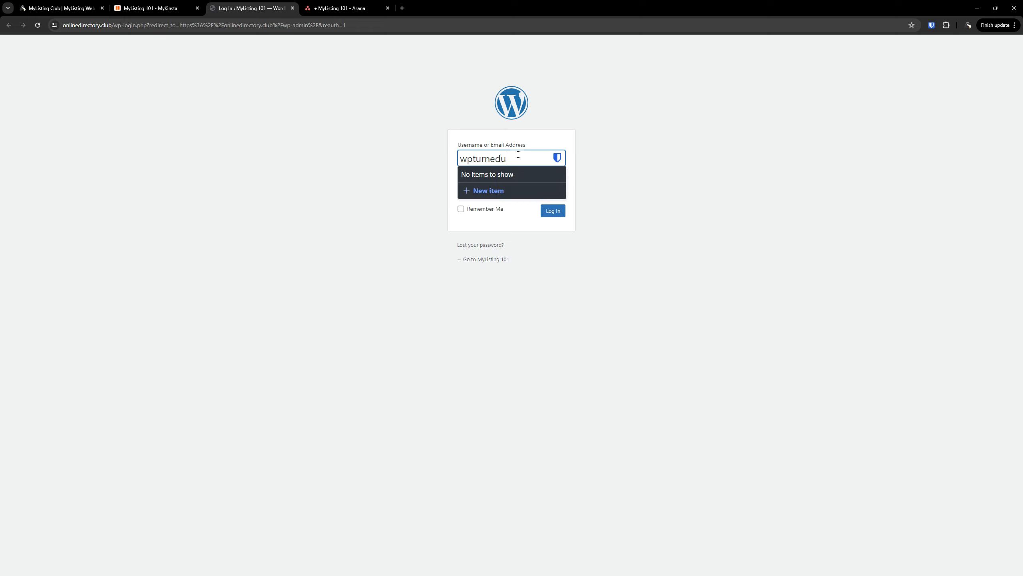
{"action": "key", "text": "Tab"}
{"action": "type", "text": "********"}
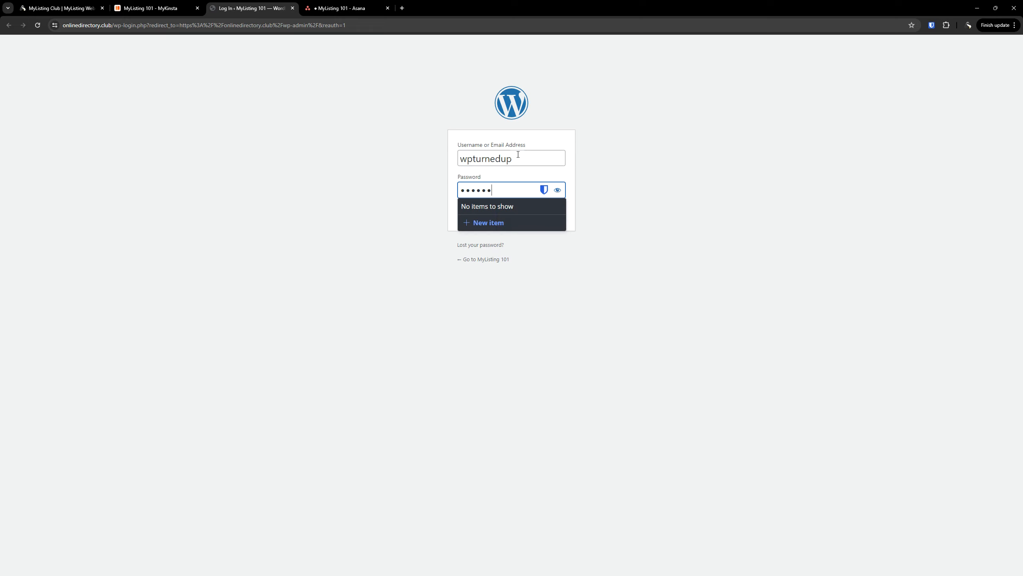
{"action": "key", "text": "Return"}
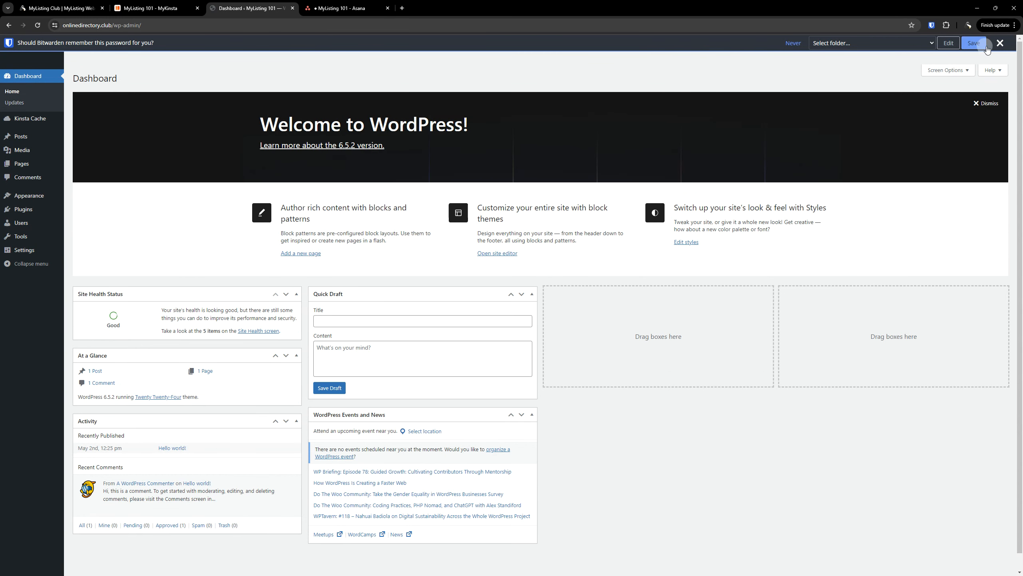
Go to Settings > Reading and tick 'Discourage search engines from indexing this site'
{"action": "left_click", "coordinate": [1001, 43]}
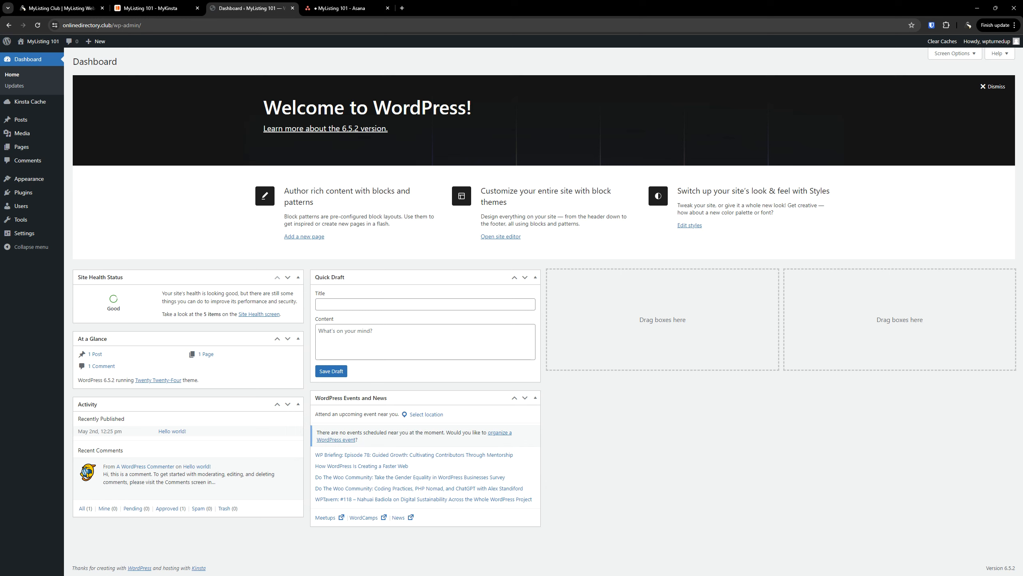
{"action": "mouse_move", "coordinate": [18, 238]}
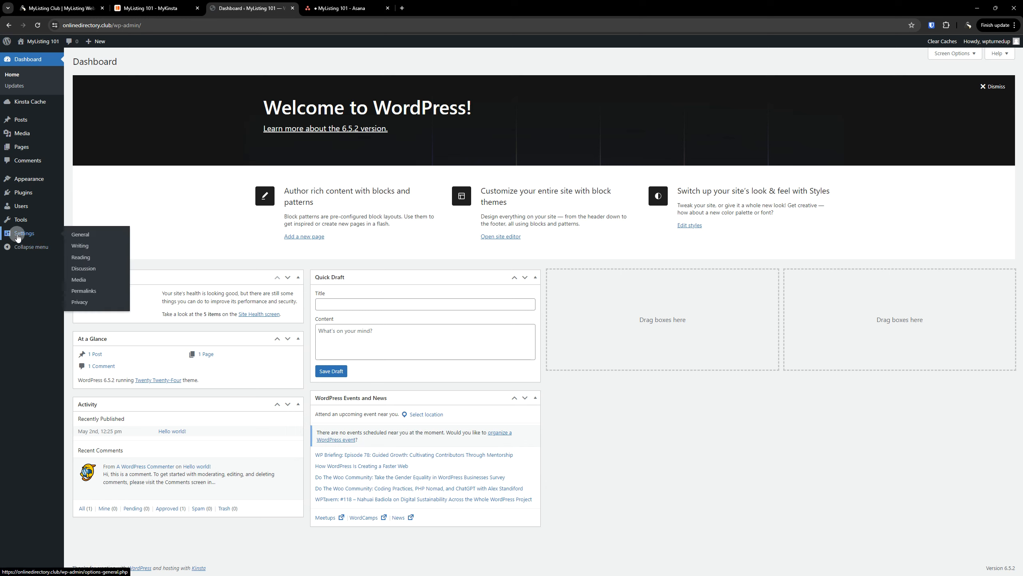
{"action": "left_click", "coordinate": [86, 258]}
{"action": "left_click", "coordinate": [164, 267]}
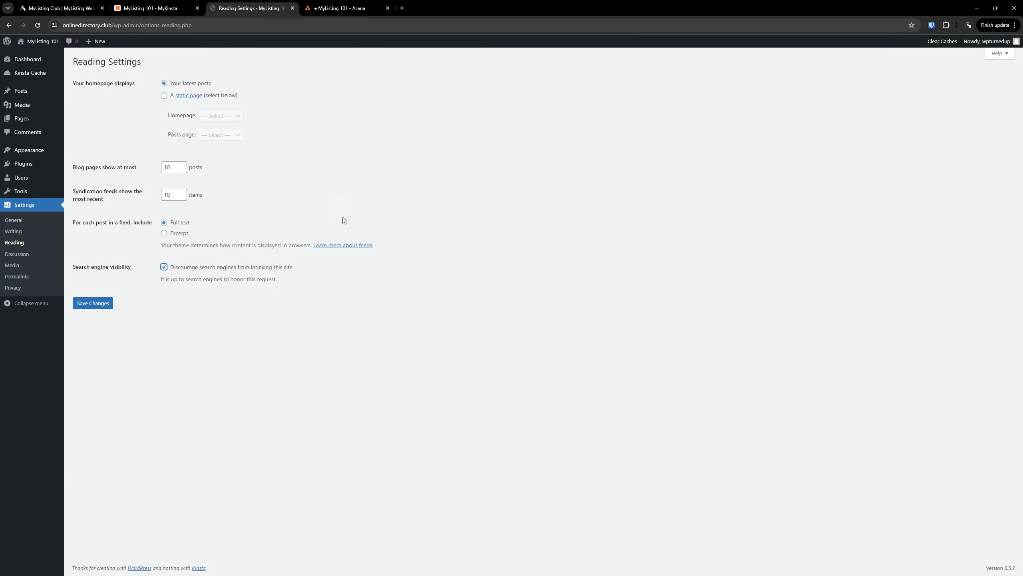
Save the Reading Settings with search-engine discouragement on, then return to the Asana board
{"action": "left_click", "coordinate": [98, 308]}
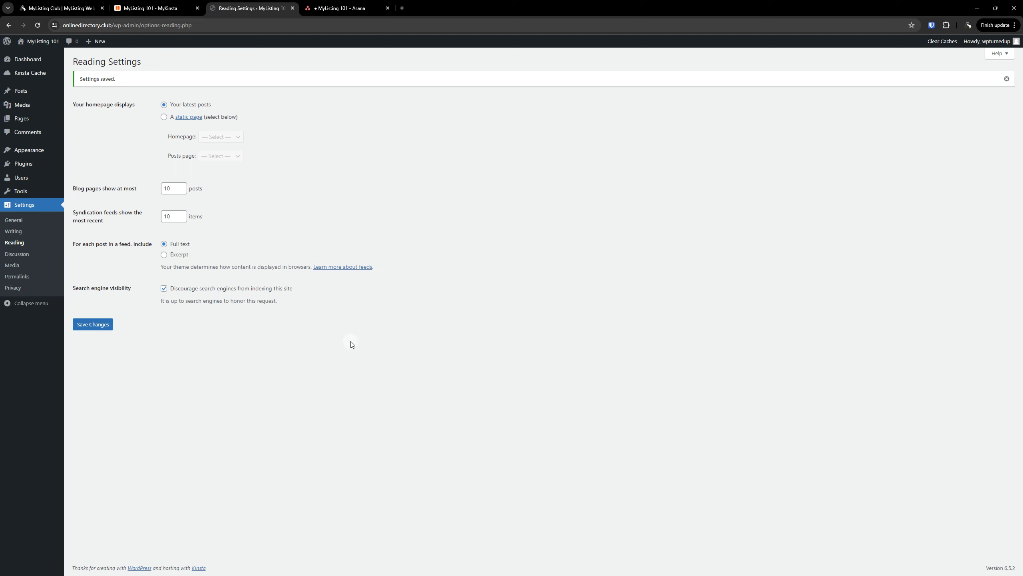
{"action": "left_click", "coordinate": [345, 8]}
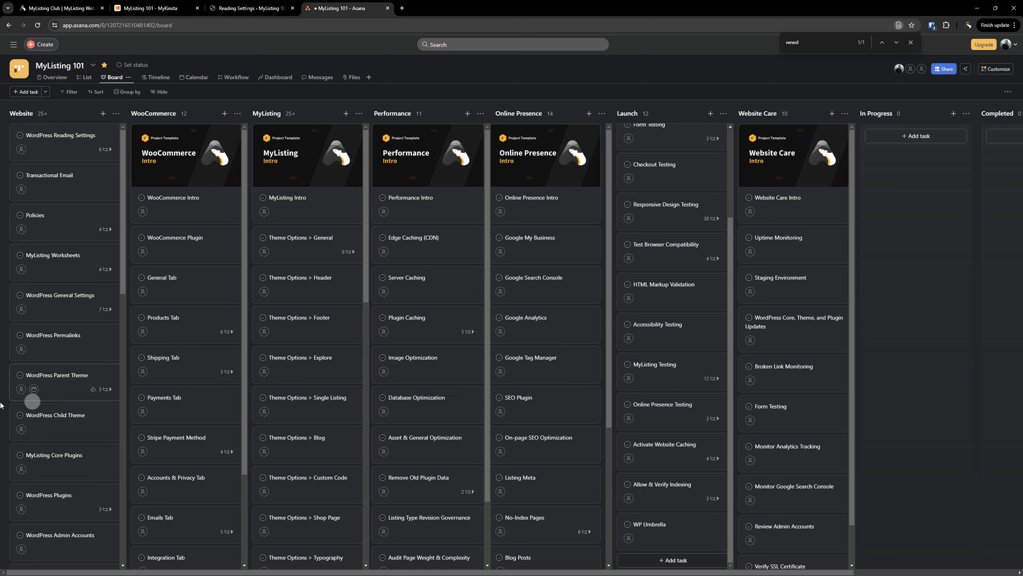
Open the Asana WordPress Reading Settings task and scroll down to its subtask checklist
{"action": "left_click", "coordinate": [69, 138]}
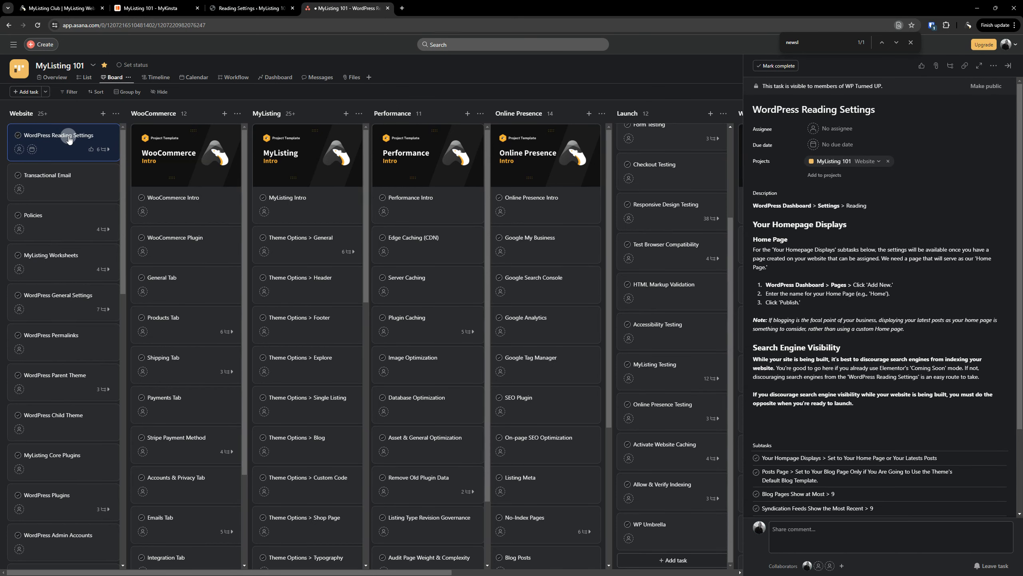
{"action": "left_click", "coordinate": [244, 8]}
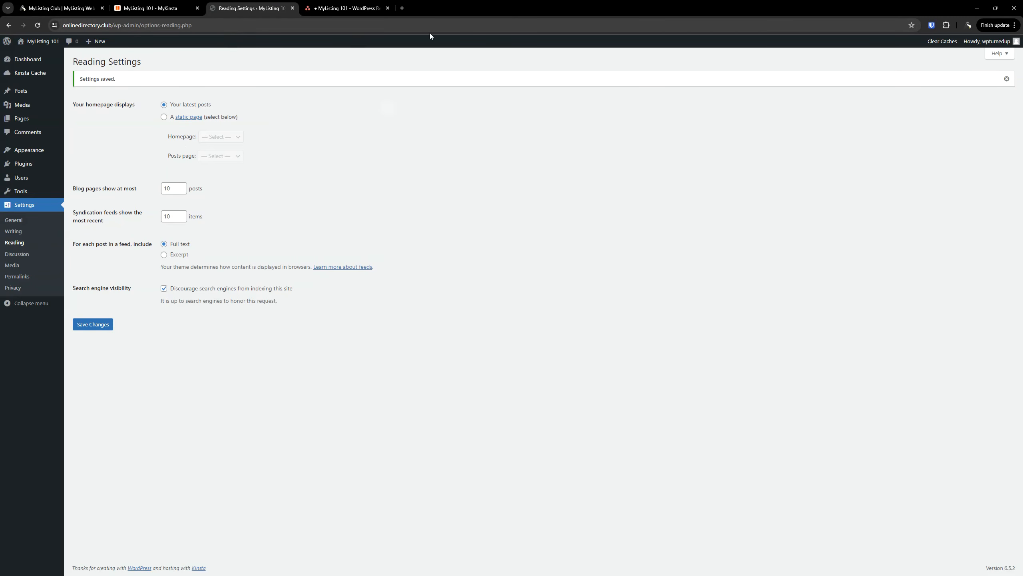
{"action": "left_click", "coordinate": [346, 8]}
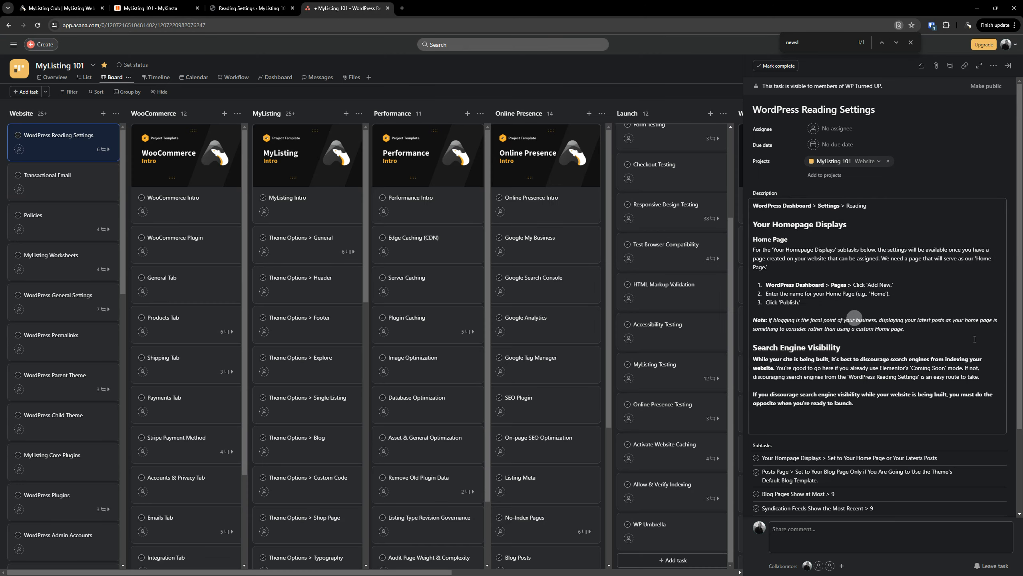
{"action": "scroll", "coordinate": [889, 419], "scroll_direction": "down", "scroll_amount": 3}
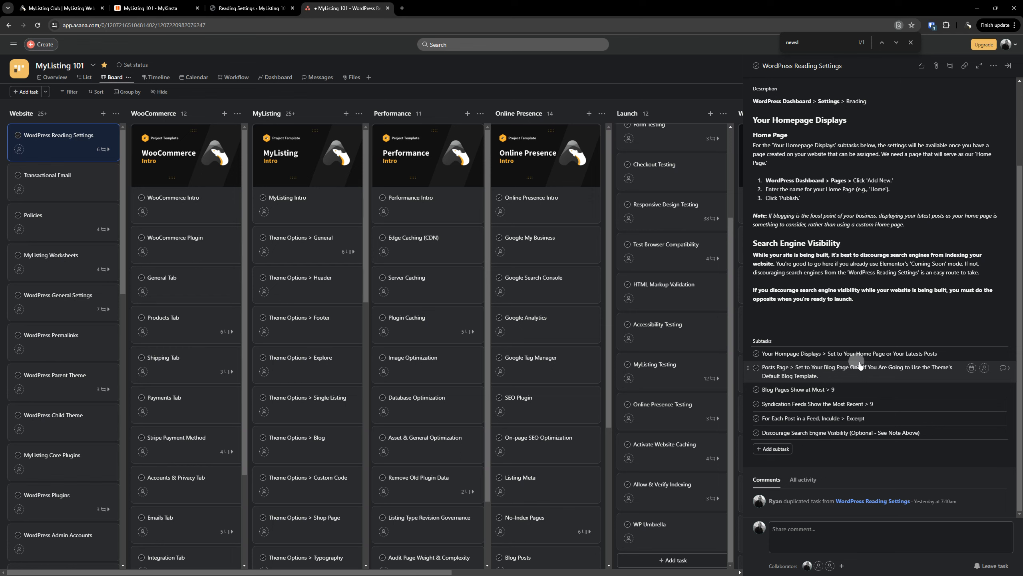
{"action": "left_click", "coordinate": [848, 354]}
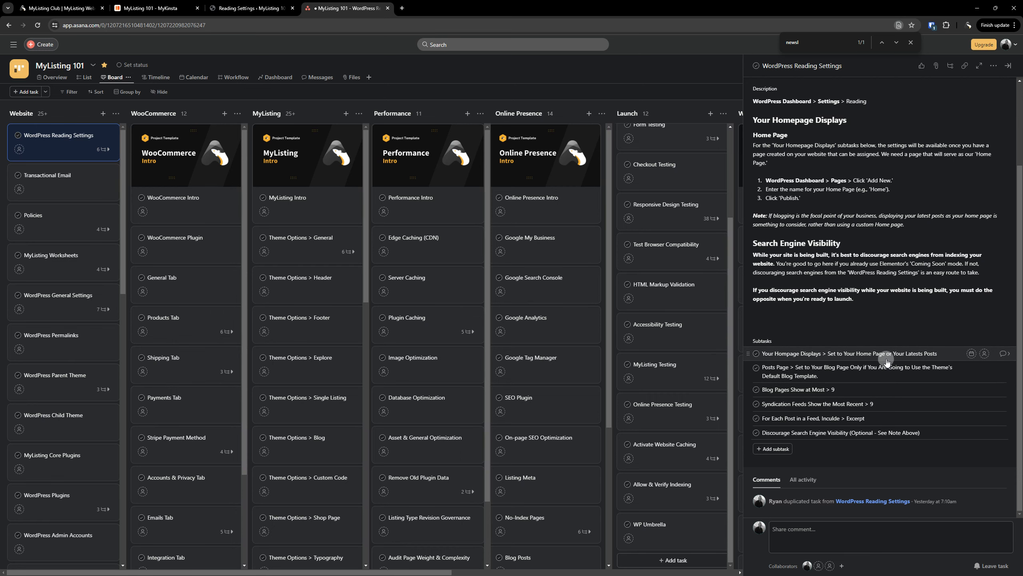
{"action": "left_click", "coordinate": [275, 3]}
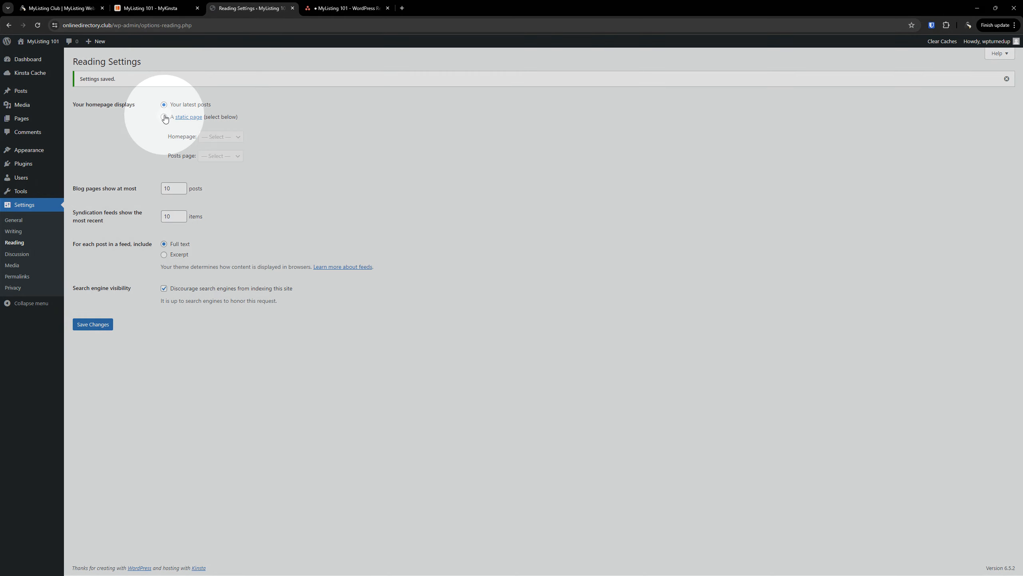
Check the available static homepage choices, then start a new page in a separate tab
{"action": "left_click", "coordinate": [164, 118]}
{"action": "left_click", "coordinate": [230, 138]}
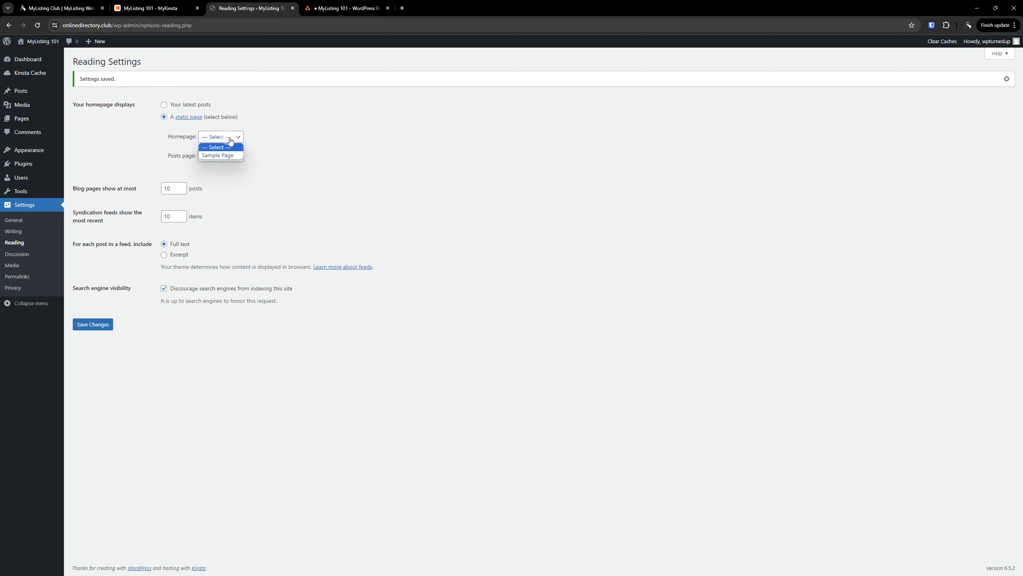
{"action": "left_click", "coordinate": [349, 147]}
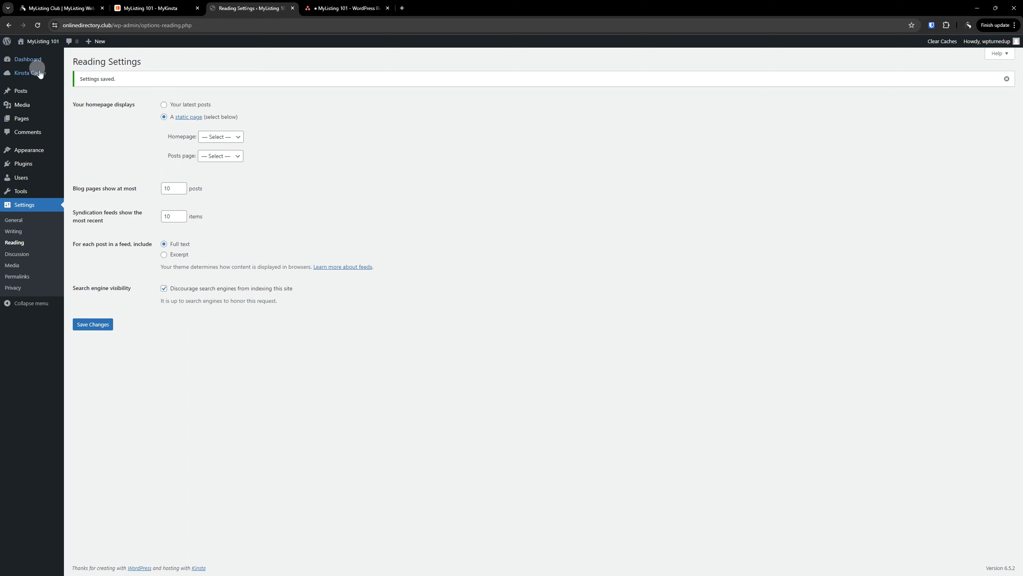
{"action": "mouse_move", "coordinate": [23, 121]}
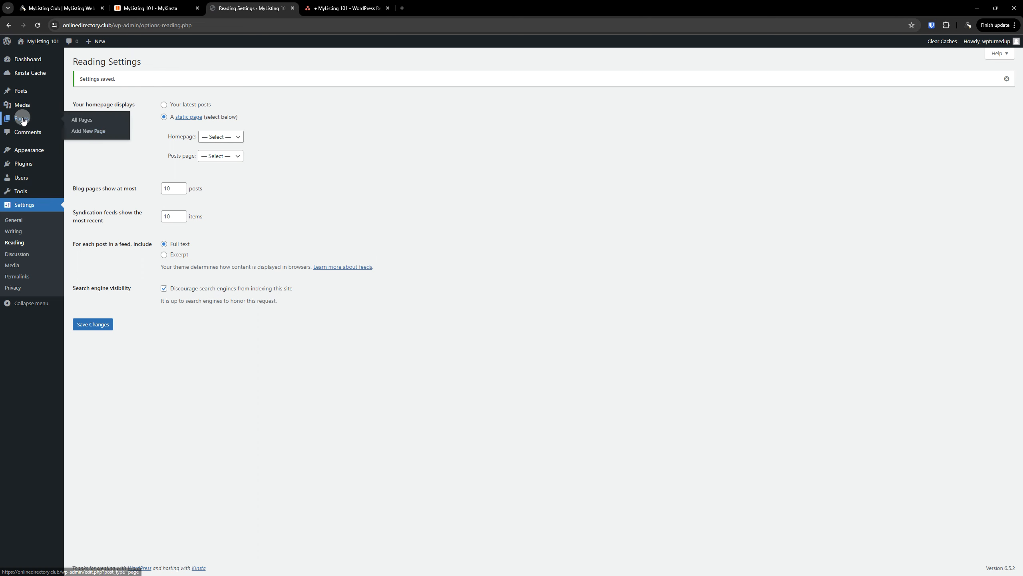
{"action": "right_click", "coordinate": [83, 131]}
{"action": "left_click", "coordinate": [115, 139]}
Publish a blank new page titled 'Home'
{"action": "left_click", "coordinate": [353, 8]}
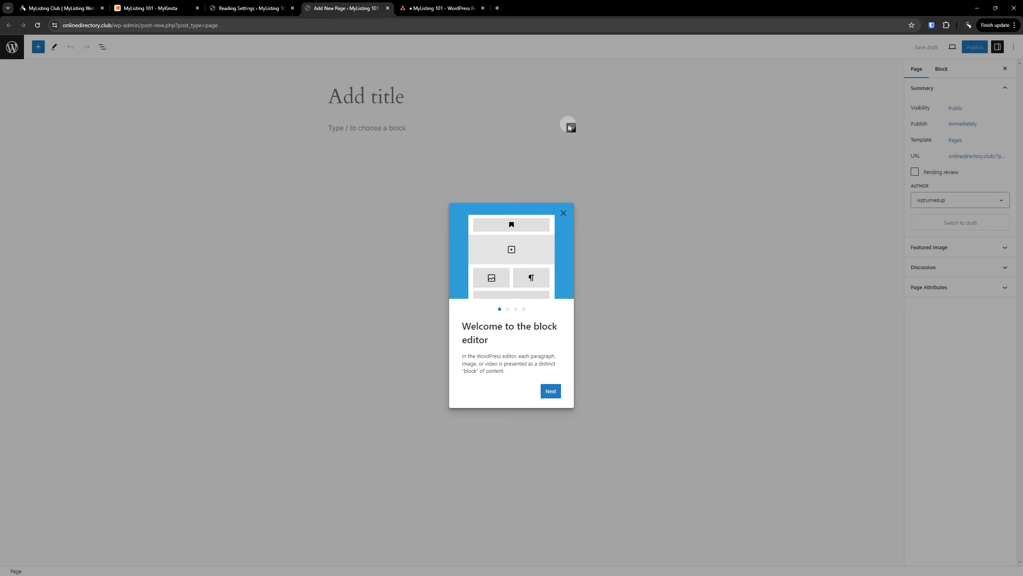
{"action": "left_click", "coordinate": [520, 125]}
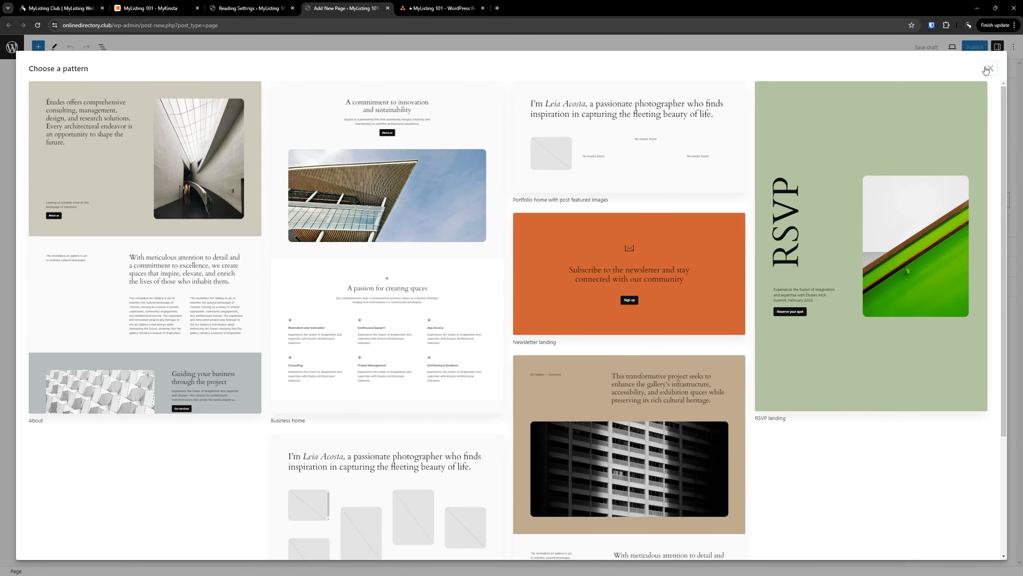
{"action": "left_click", "coordinate": [990, 69]}
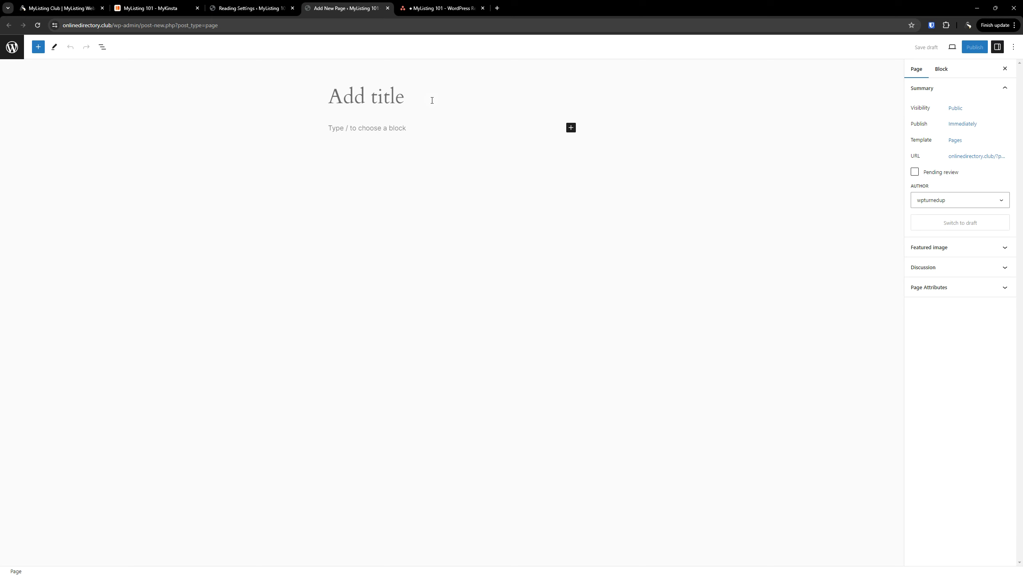
{"action": "type", "text": "Home"}
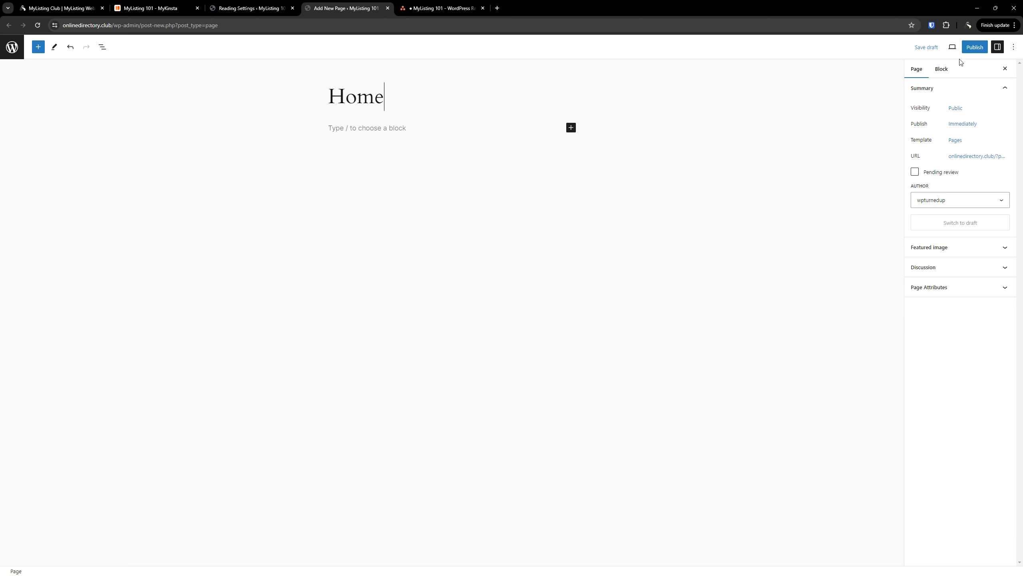
{"action": "left_click", "coordinate": [975, 46]}
{"action": "left_click", "coordinate": [952, 47]}
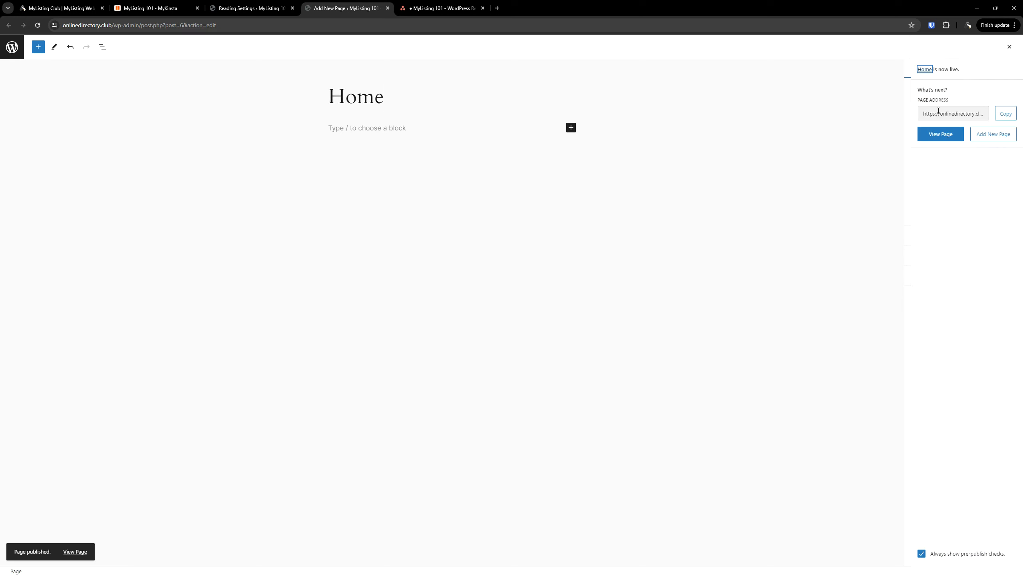
Reload Reading Settings and set the homepage to a static page: Home
{"action": "left_click", "coordinate": [264, 7]}
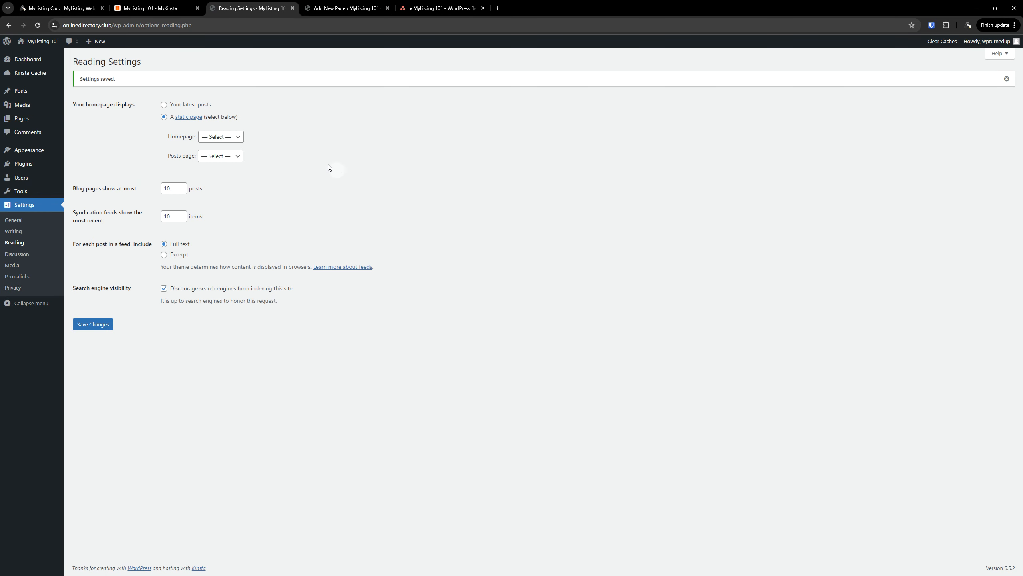
{"action": "left_click", "coordinate": [37, 26]}
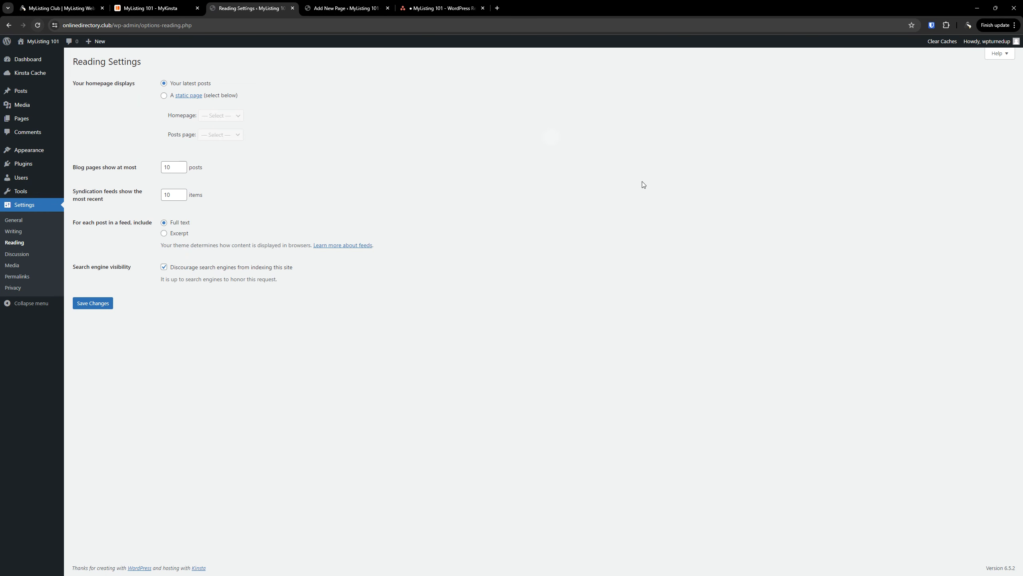
{"action": "left_click", "coordinate": [165, 97]}
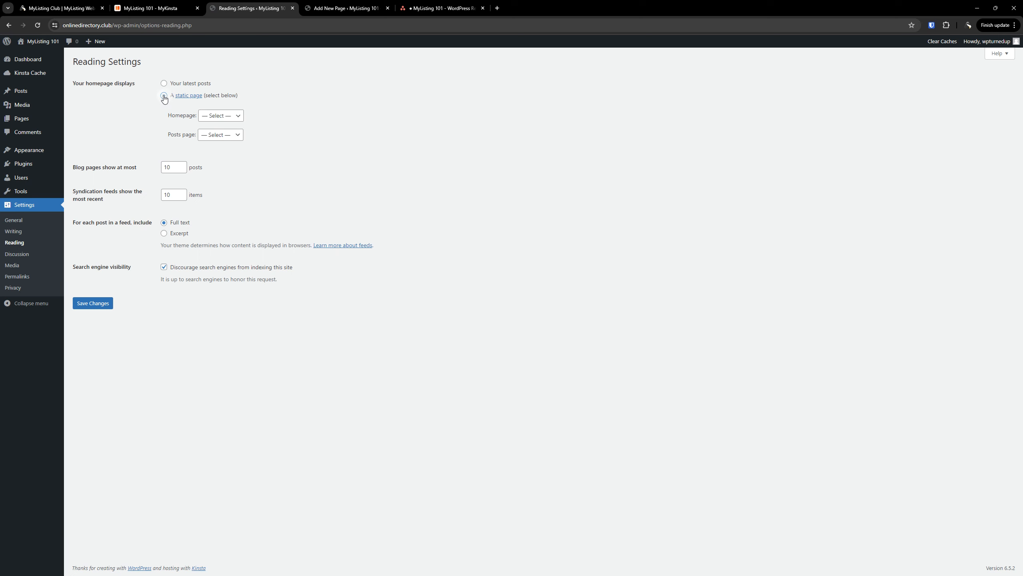
{"action": "left_click", "coordinate": [213, 116]}
{"action": "left_click", "coordinate": [213, 134]}
Tick the homepage-displays and Posts page subtasks in Asana, leaving the posts page unassigned
{"action": "left_click", "coordinate": [439, 8]}
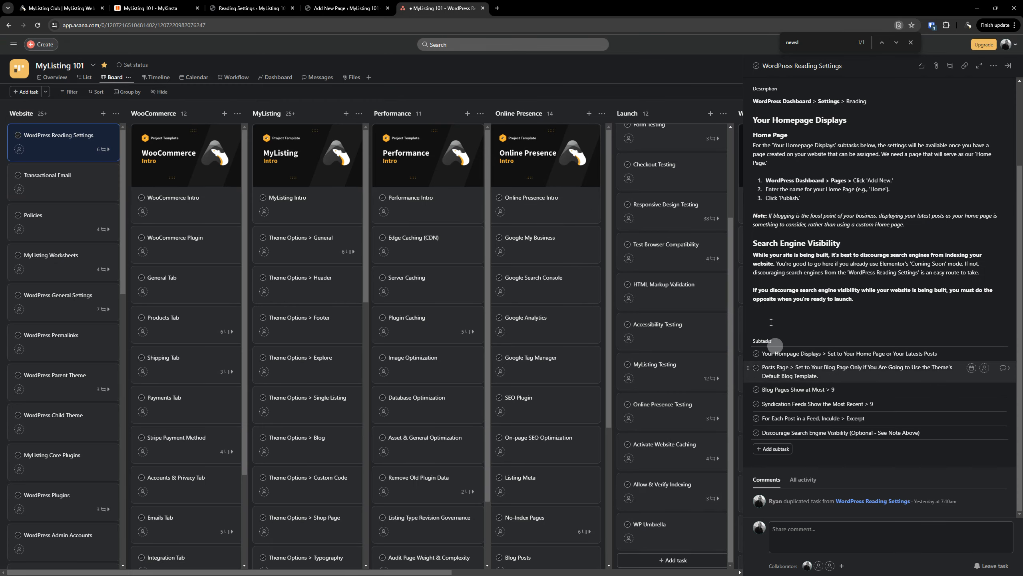
{"action": "left_click", "coordinate": [756, 353]}
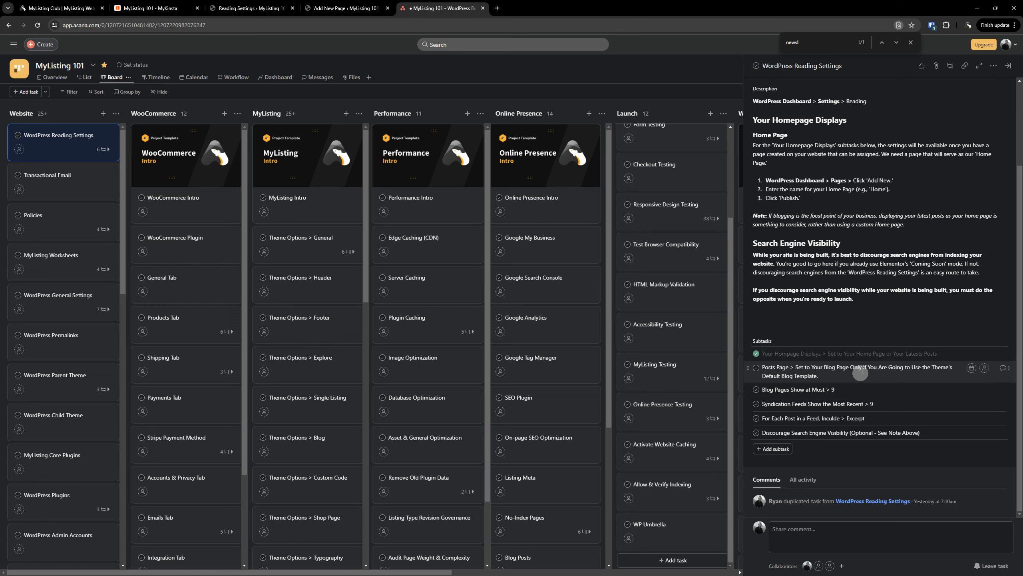
{"action": "left_click", "coordinate": [757, 368]}
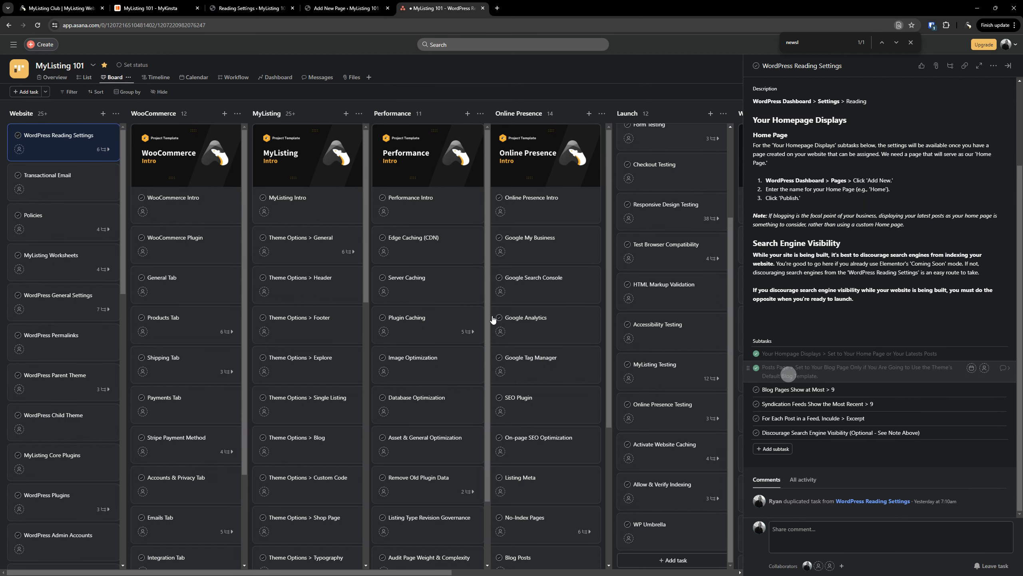
{"action": "left_click", "coordinate": [262, 7]}
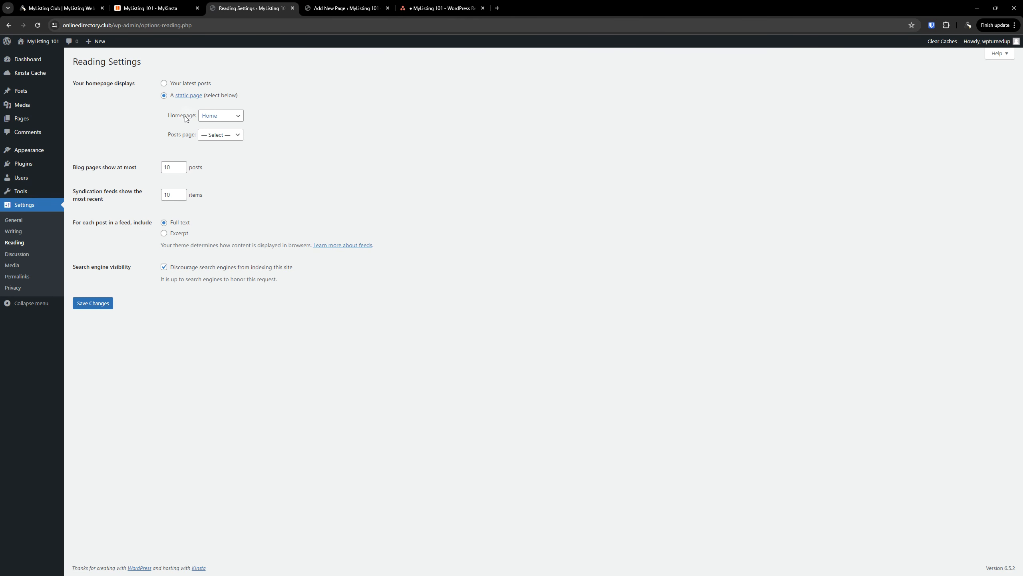
{"action": "left_click", "coordinate": [216, 136]}
{"action": "left_click", "coordinate": [187, 138]}
{"action": "left_click", "coordinate": [443, 8]}
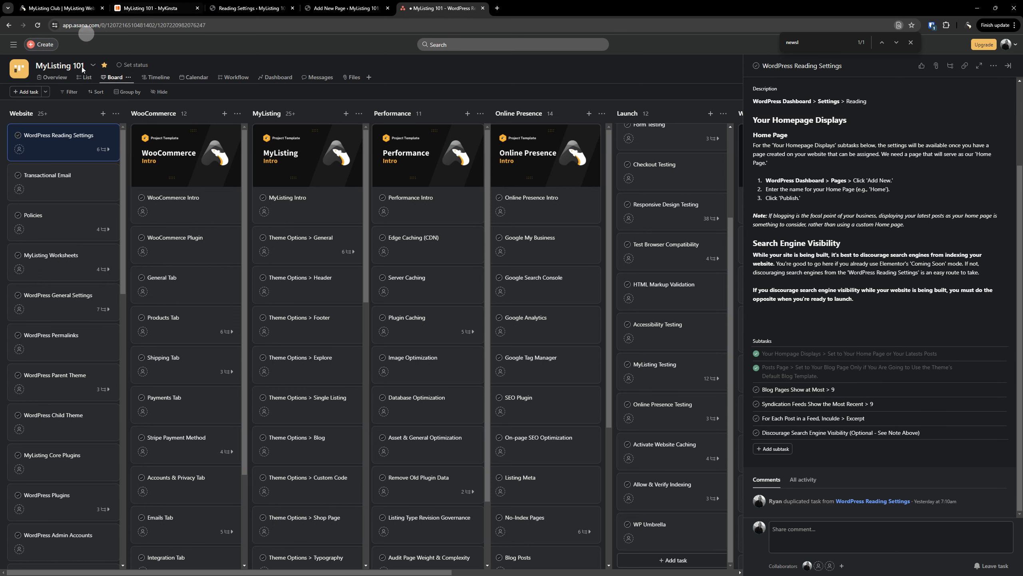
Set both Blog pages show at most and Syndication feeds show the most recent to 9
{"action": "left_click", "coordinate": [237, 9]}
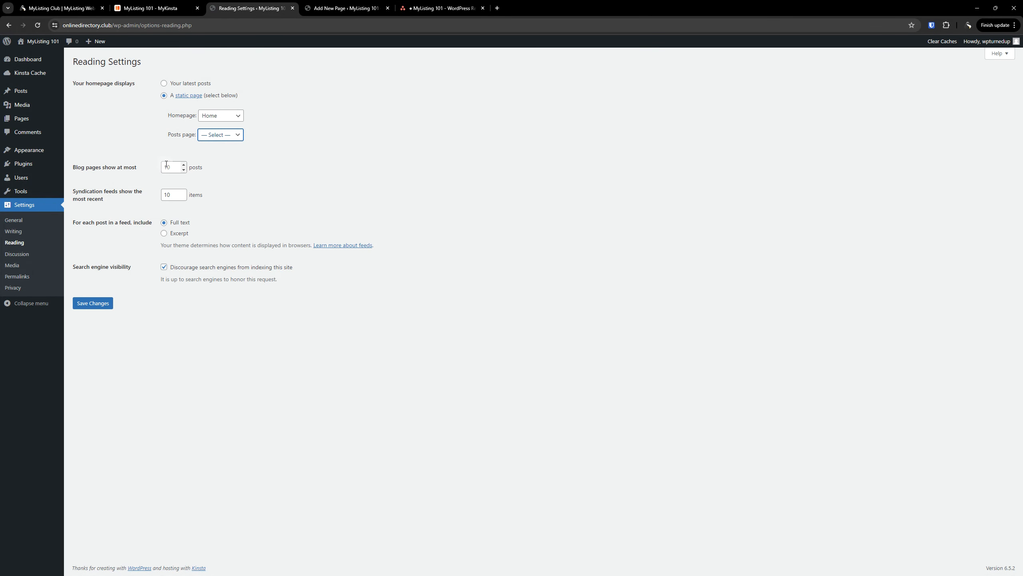
{"action": "left_click_drag", "start_coordinate": [175, 166], "coordinate": [167, 167]}
{"action": "key", "text": "Tab"}
{"action": "type", "text": "9"}
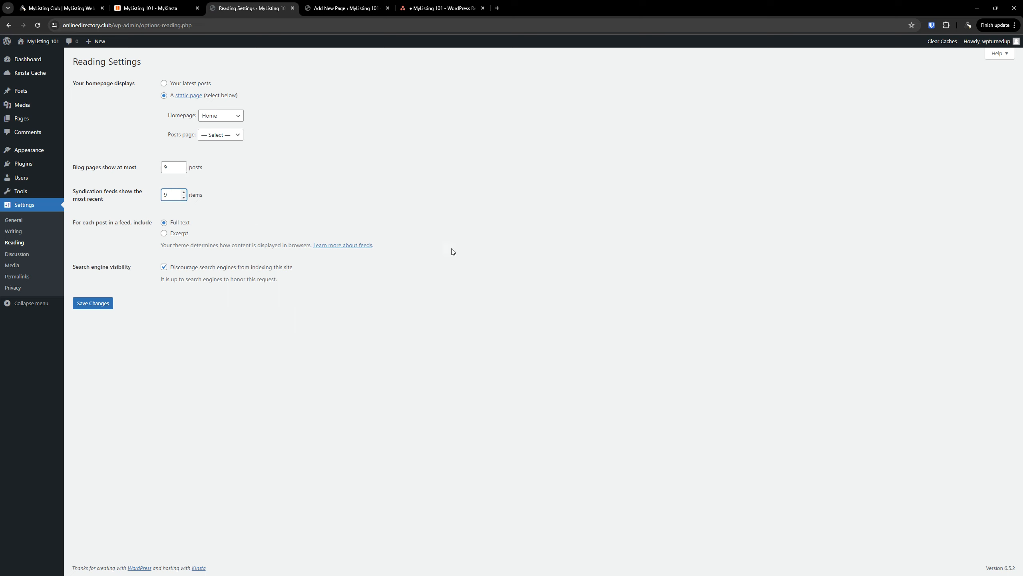
{"action": "left_click", "coordinate": [453, 248]}
Tick the blog pages and syndication feeds subtasks in the Asana task
{"action": "left_click", "coordinate": [452, 8]}
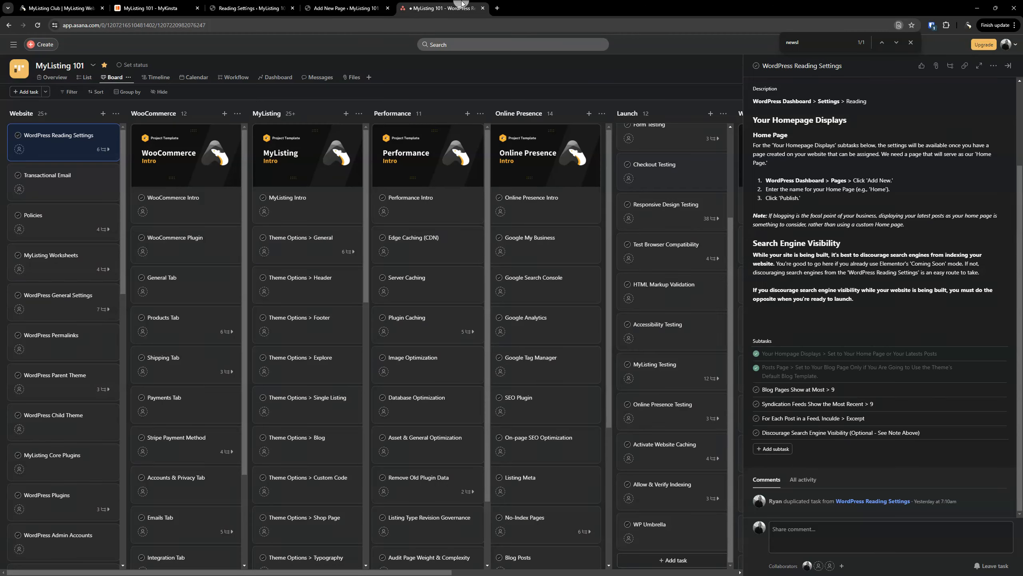
{"action": "left_click", "coordinate": [756, 389]}
{"action": "left_click", "coordinate": [755, 403]}
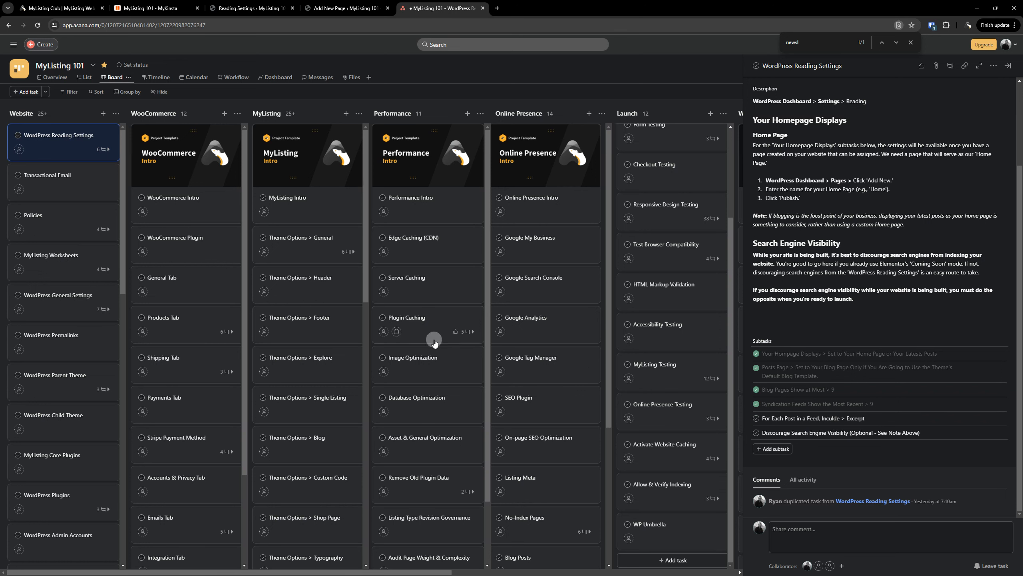
{"action": "left_click", "coordinate": [248, 9]}
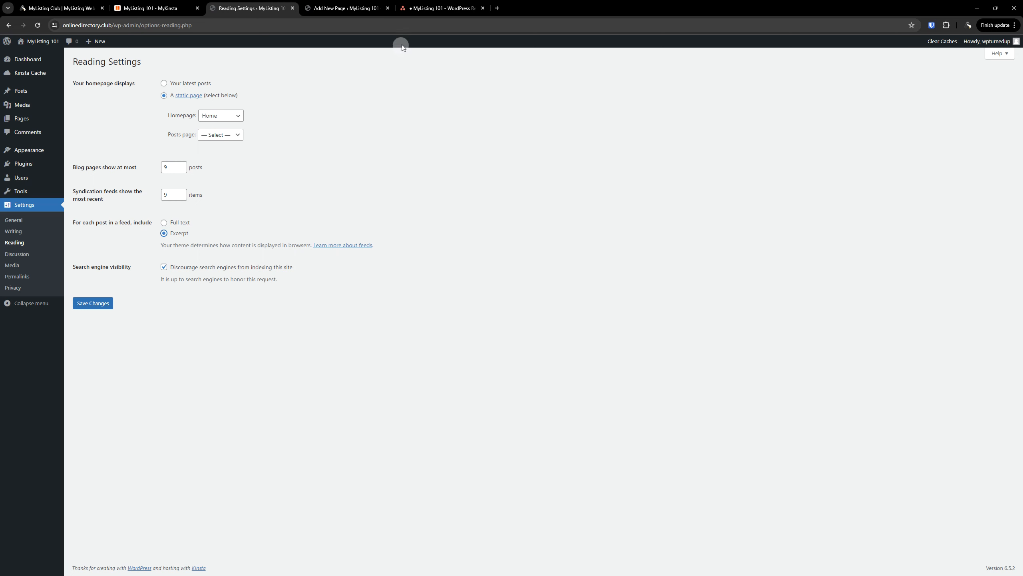
Tick the feed-excerpt and search-engine-visibility subtasks and close the Asana task panel
{"action": "left_click", "coordinate": [434, 9]}
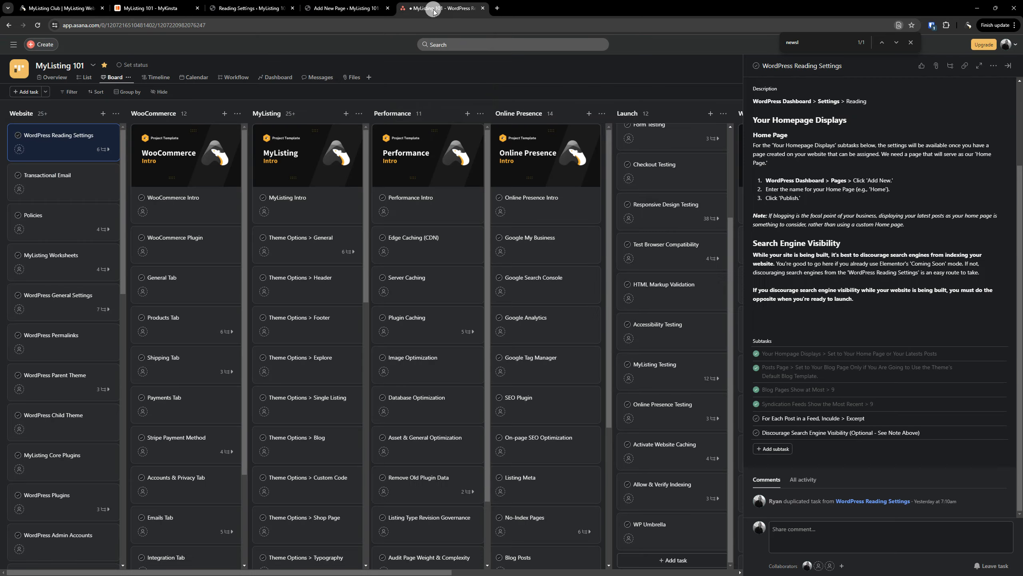
{"action": "left_click", "coordinate": [756, 420]}
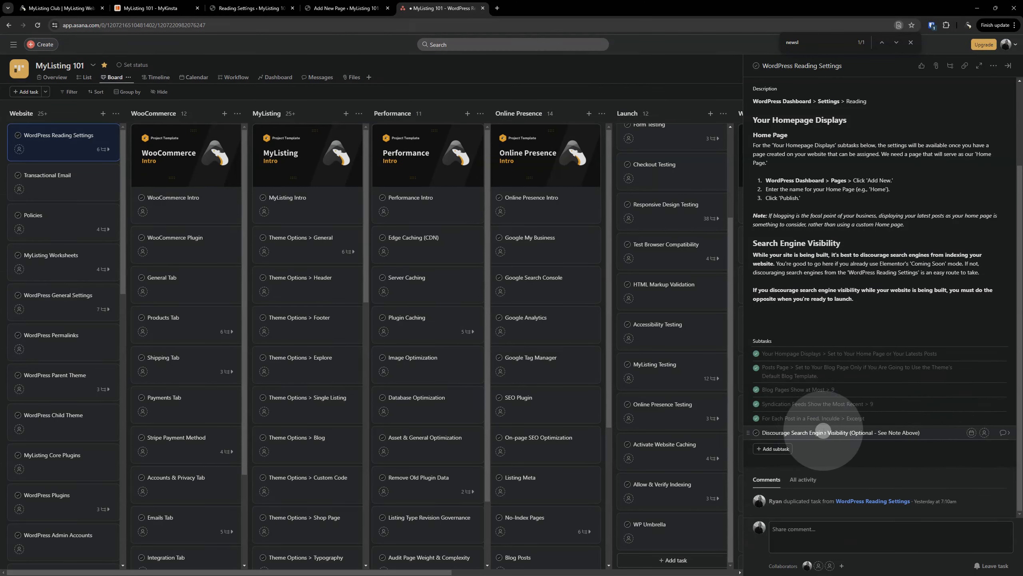
{"action": "left_click", "coordinate": [756, 433]}
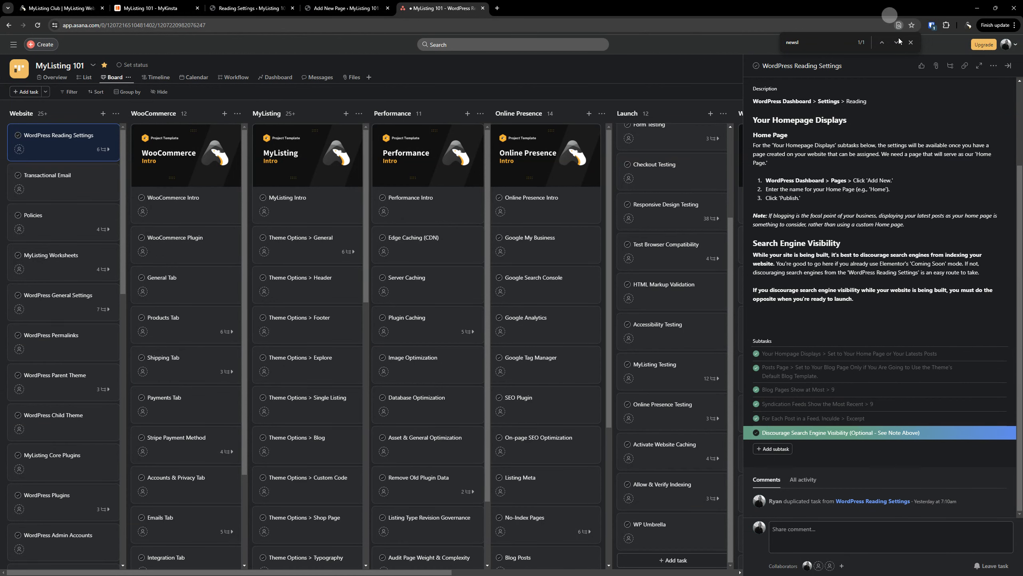
{"action": "left_click", "coordinate": [1008, 66]}
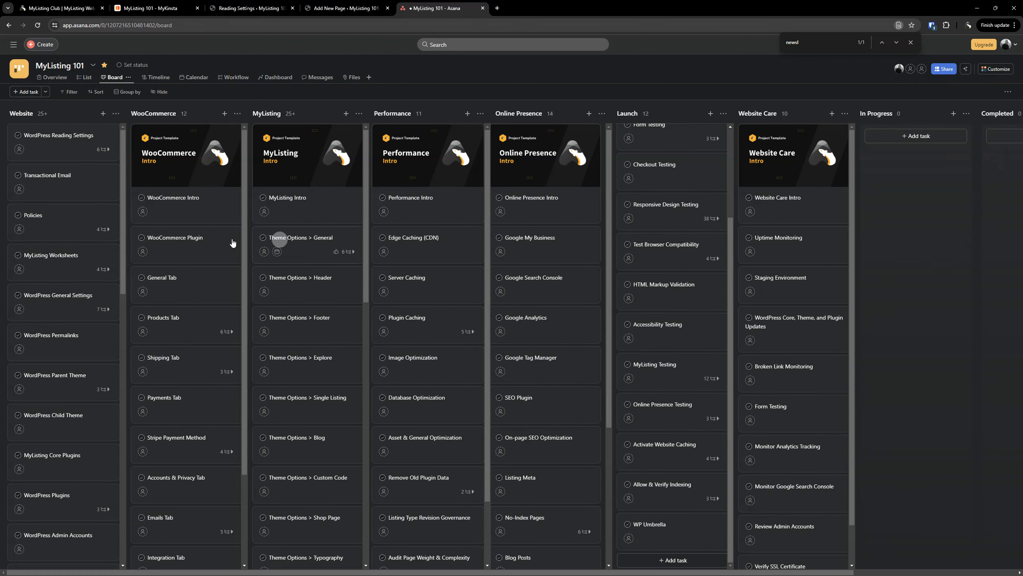
Delete the WordPress Reading Settings card and save WordPress reading settings with Excerpt feeds
{"action": "right_click", "coordinate": [59, 135]}
{"action": "left_click", "coordinate": [81, 266]}
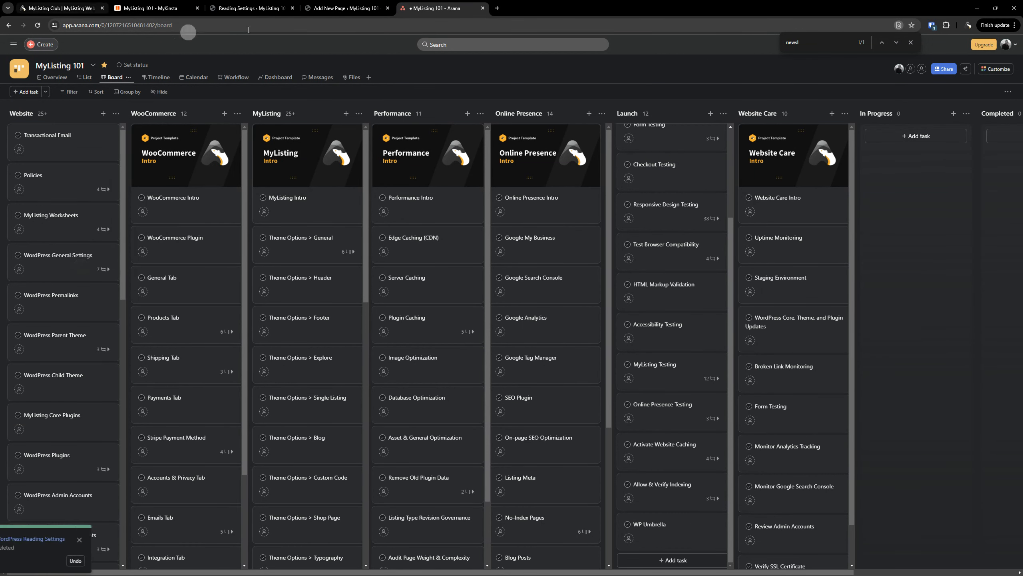
{"action": "left_click", "coordinate": [259, 9]}
{"action": "left_click", "coordinate": [93, 306]}
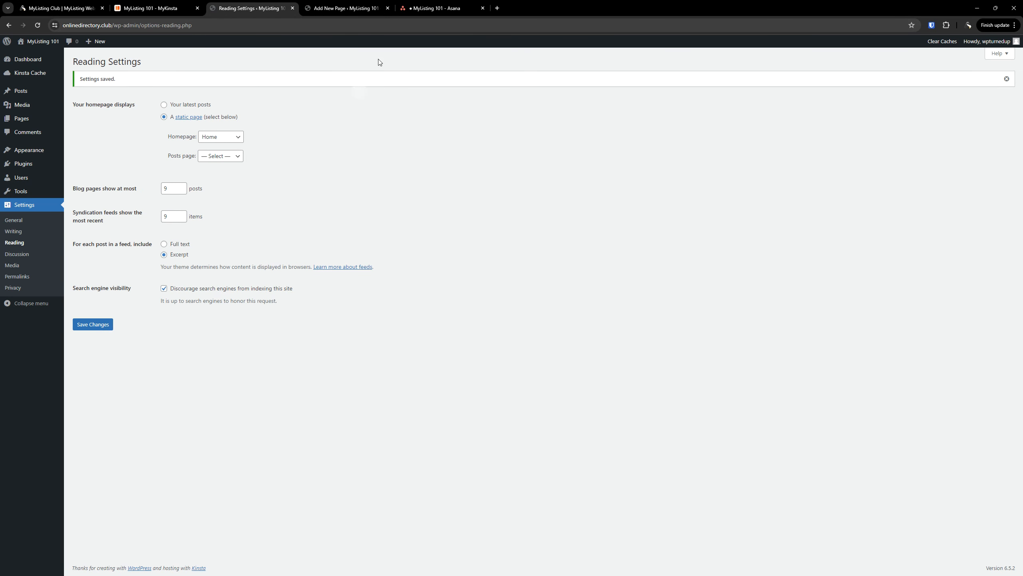
{"action": "left_click", "coordinate": [427, 8]}
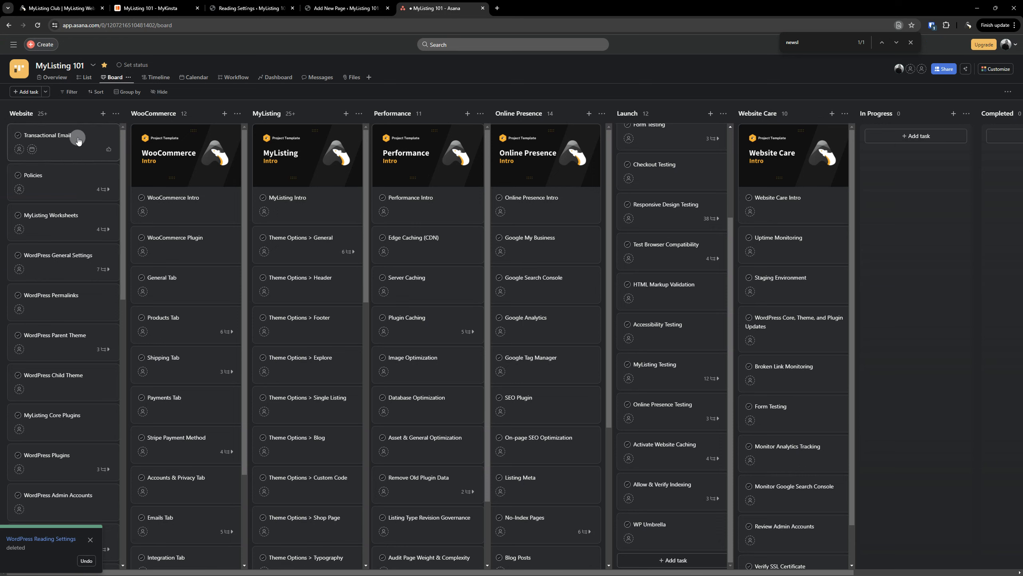
{"action": "scroll", "coordinate": [65, 234], "scroll_direction": "down", "scroll_amount": 9}
{"action": "scroll", "coordinate": [64, 268], "scroll_direction": "up", "scroll_amount": 9}
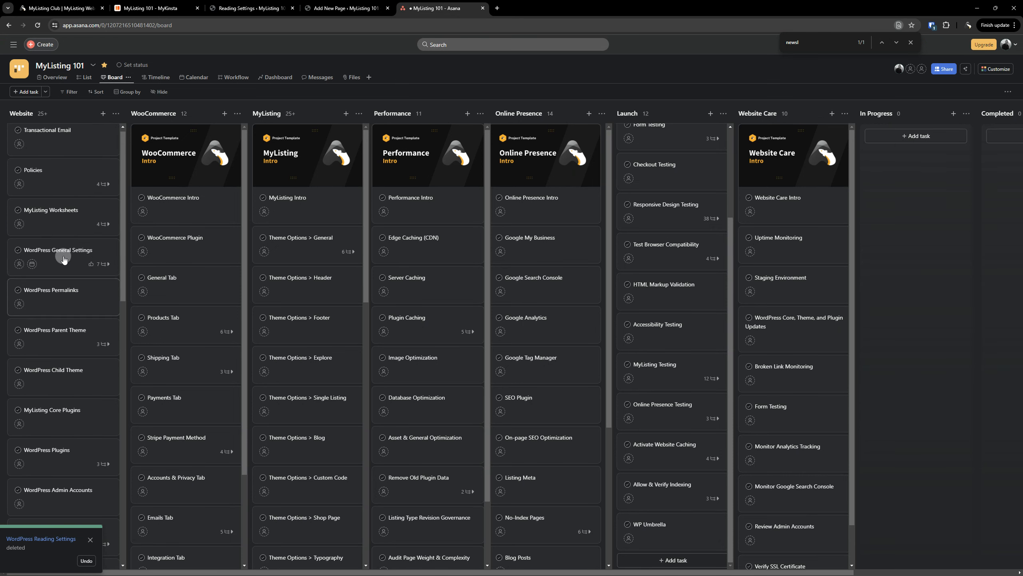
{"action": "left_click", "coordinate": [64, 133]}
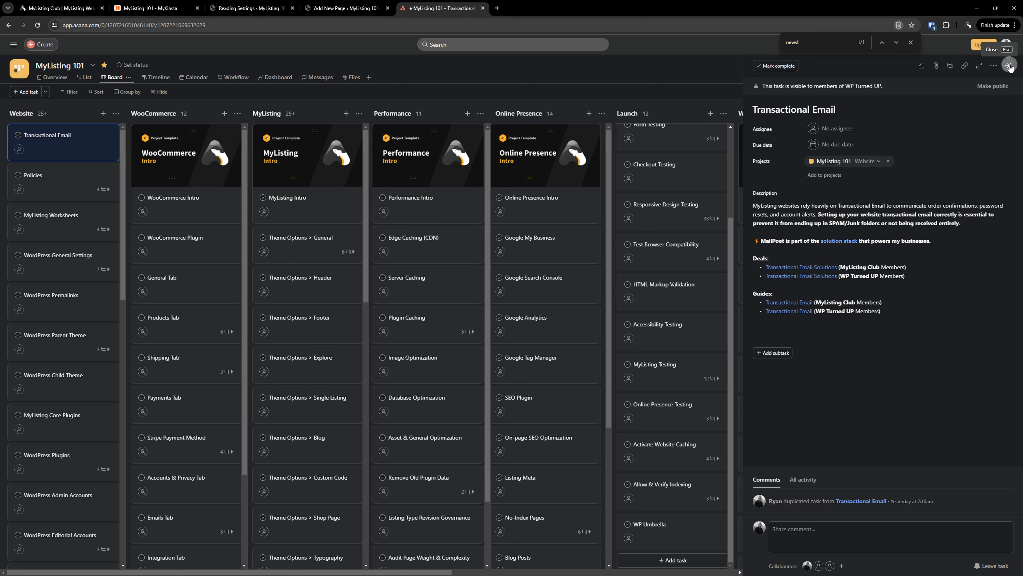
{"action": "left_click", "coordinate": [1010, 66]}
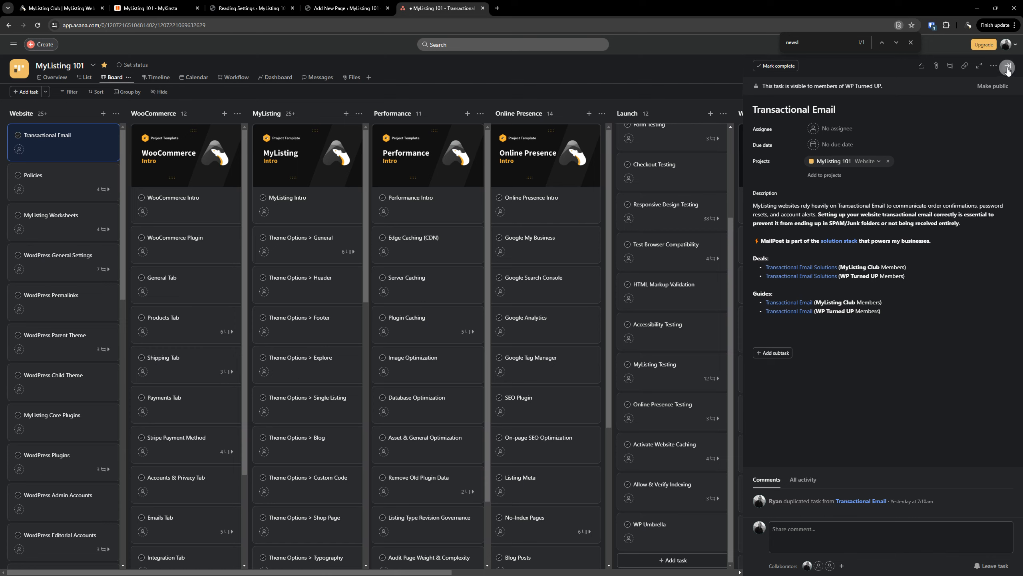
{"action": "left_click_drag", "start_coordinate": [65, 150], "coordinate": [53, 569]}
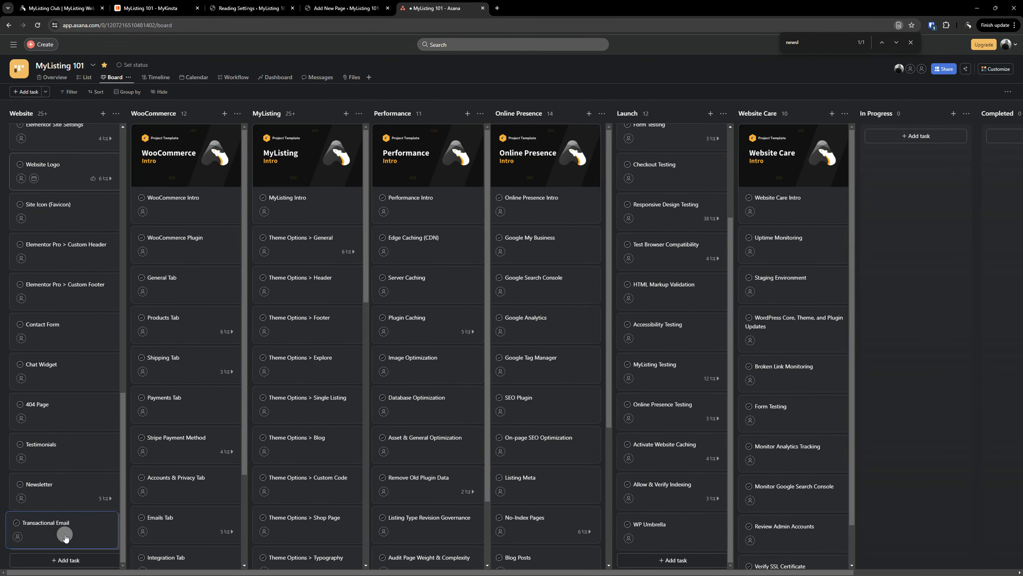
{"action": "scroll", "coordinate": [49, 403], "scroll_direction": "up", "scroll_amount": 10}
{"action": "scroll", "coordinate": [48, 343], "scroll_direction": "up", "scroll_amount": 2}
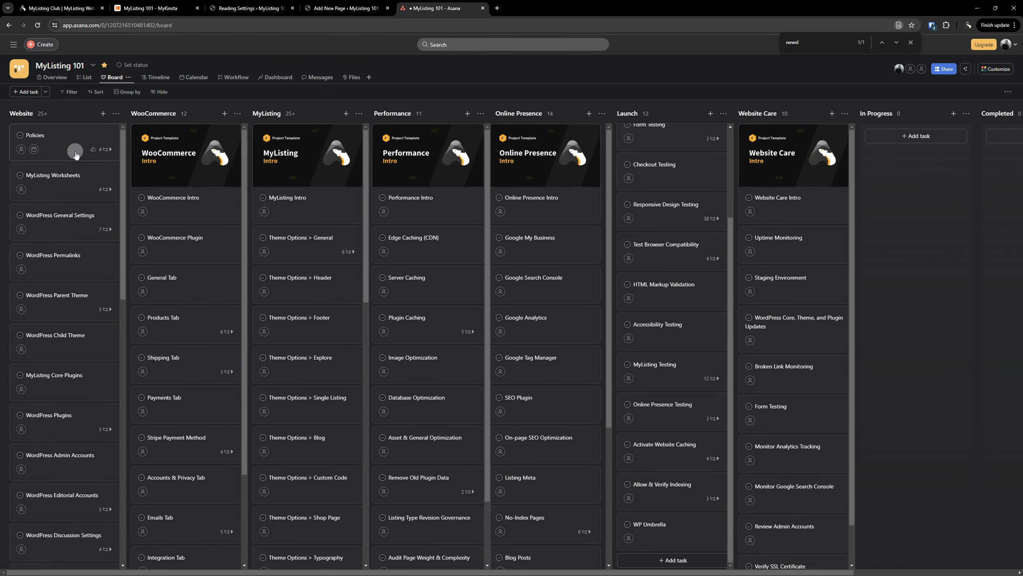
{"action": "left_click_drag", "start_coordinate": [73, 137], "coordinate": [70, 553]}
{"action": "scroll", "coordinate": [64, 403], "scroll_direction": "up", "scroll_amount": 10}
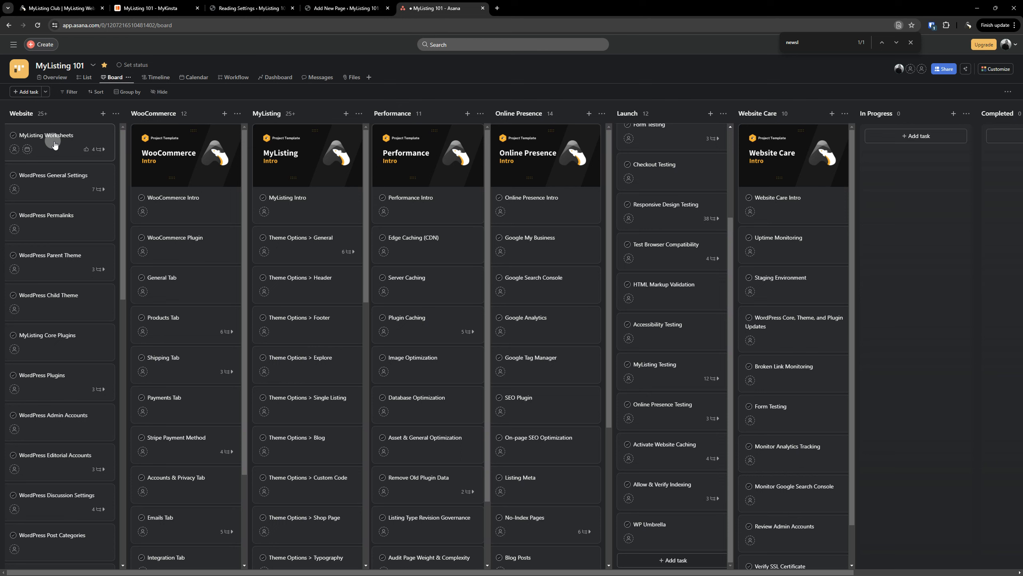
After viewing its details, move the MyListing Worksheets card to the bottom of the Website column
{"action": "left_click", "coordinate": [54, 145]}
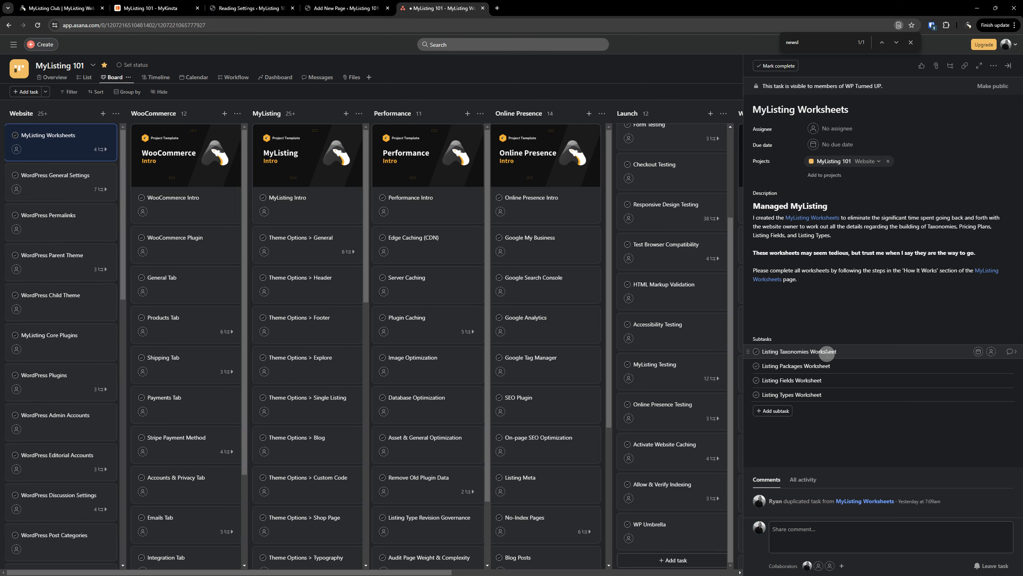
{"action": "left_click", "coordinate": [1007, 65]}
{"action": "left_click_drag", "start_coordinate": [60, 133], "coordinate": [61, 537]}
{"action": "scroll", "coordinate": [50, 288], "scroll_direction": "up", "scroll_amount": 15}
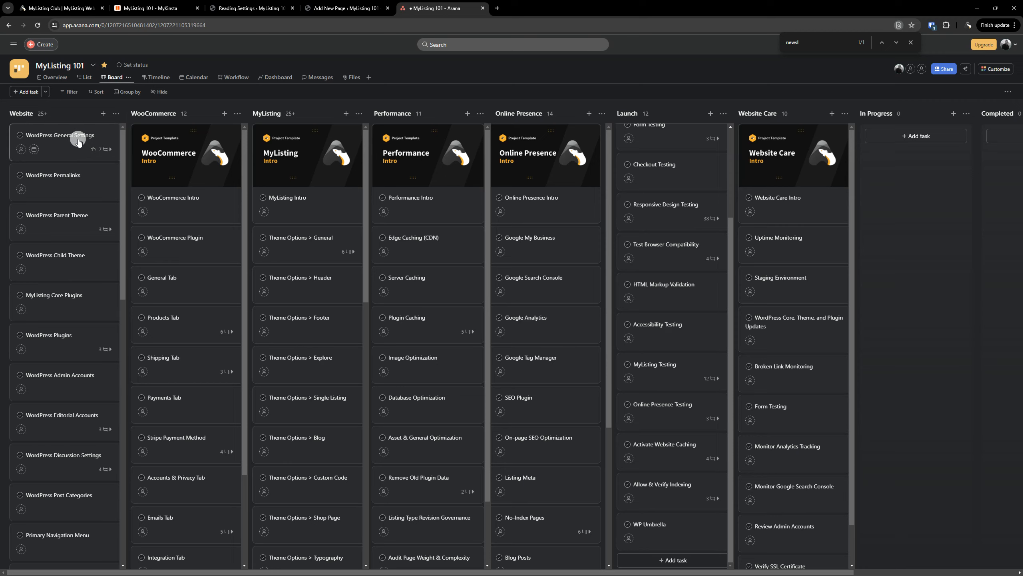
{"action": "left_click", "coordinate": [78, 141]}
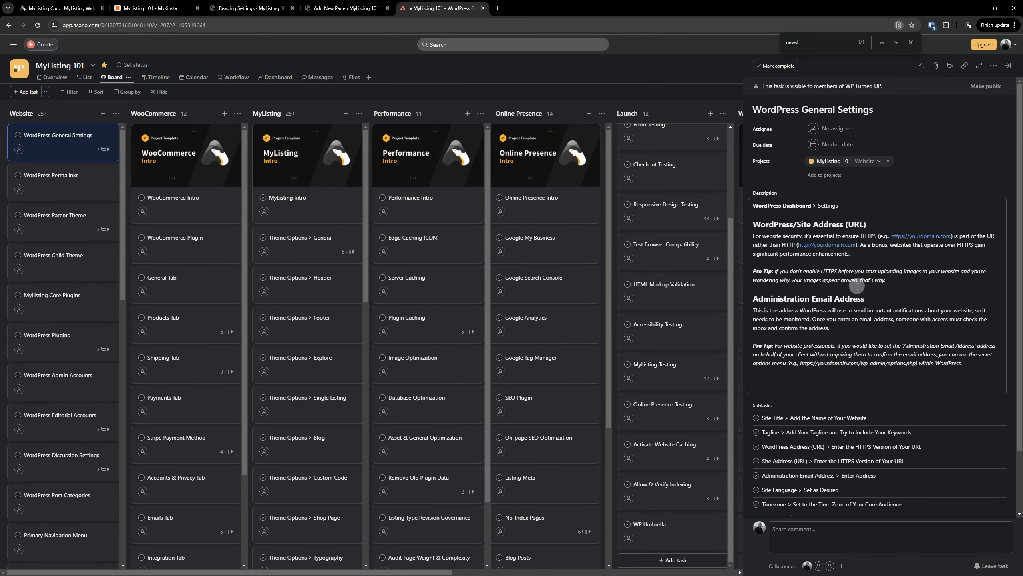
Load the WordPress Settings > General page in the admin tab, then return to the Asana task
{"action": "scroll", "coordinate": [855, 283], "scroll_direction": "down", "scroll_amount": 2}
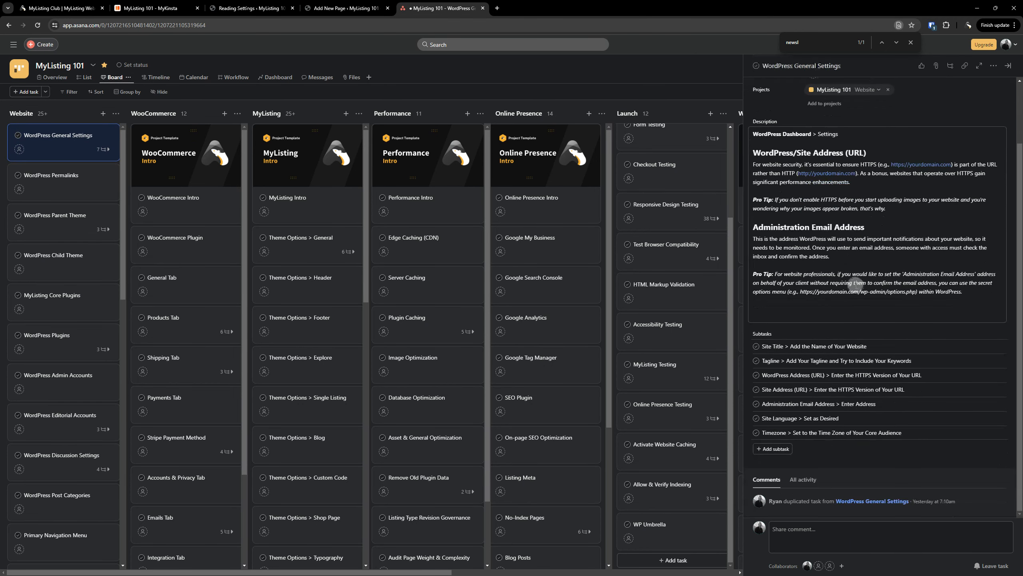
{"action": "left_click", "coordinate": [256, 9]}
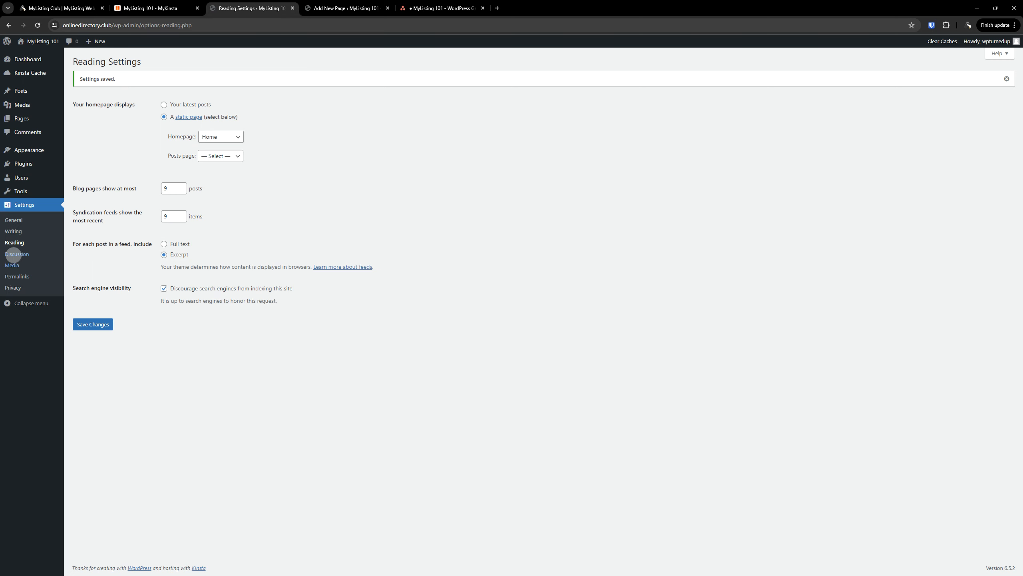
{"action": "left_click", "coordinate": [11, 223]}
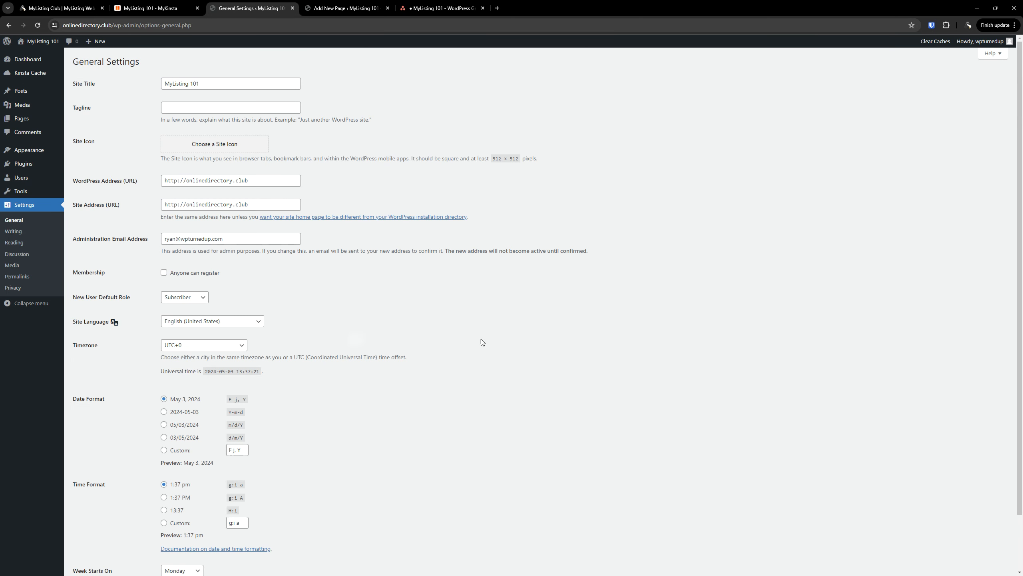
{"action": "left_click", "coordinate": [462, 4]}
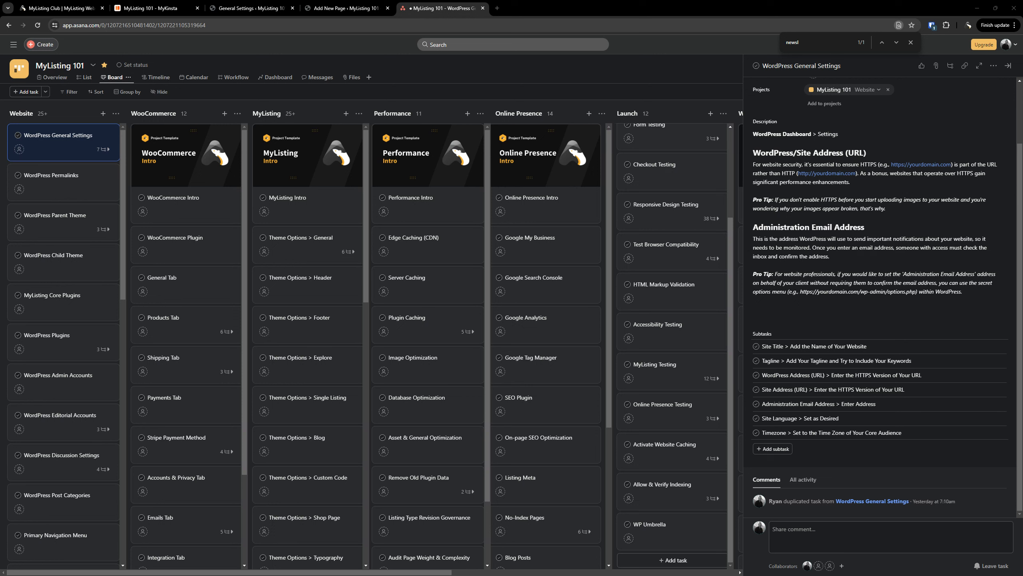
On mylisting.club, go to MENU > Resources and open the Build an Online Business guide
{"action": "left_click", "coordinate": [52, 8]}
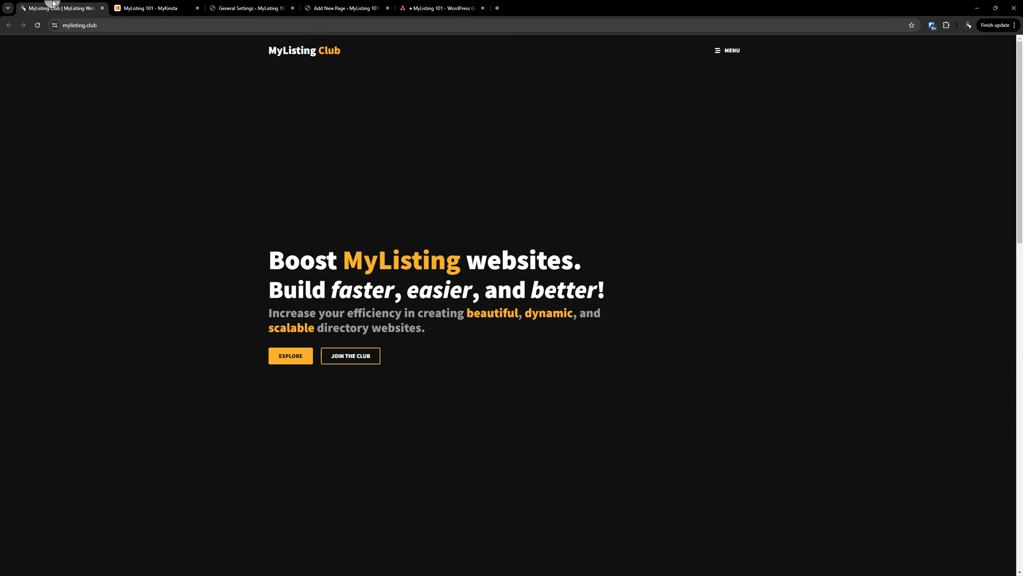
{"action": "left_click", "coordinate": [715, 57]}
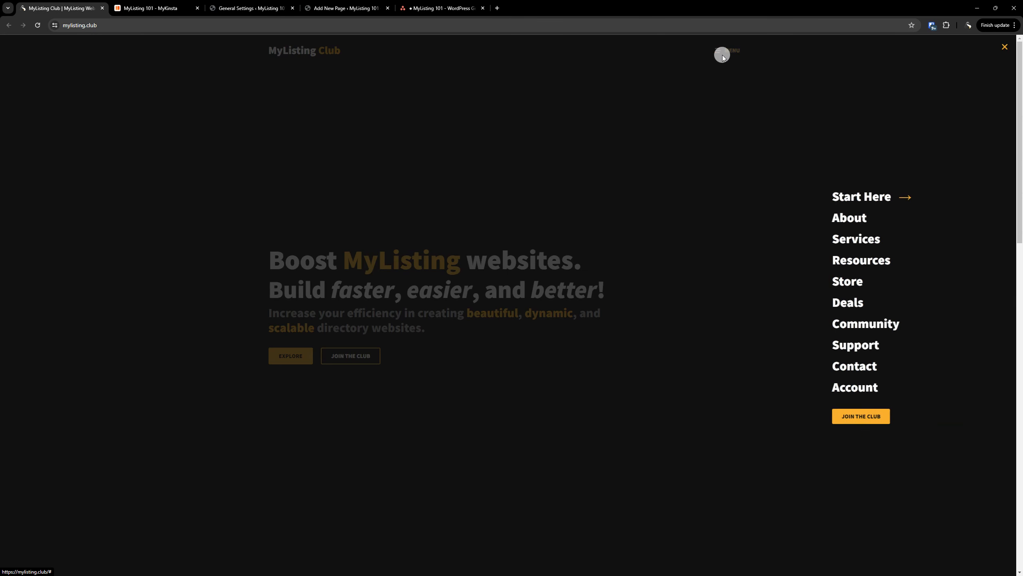
{"action": "left_click", "coordinate": [857, 262]}
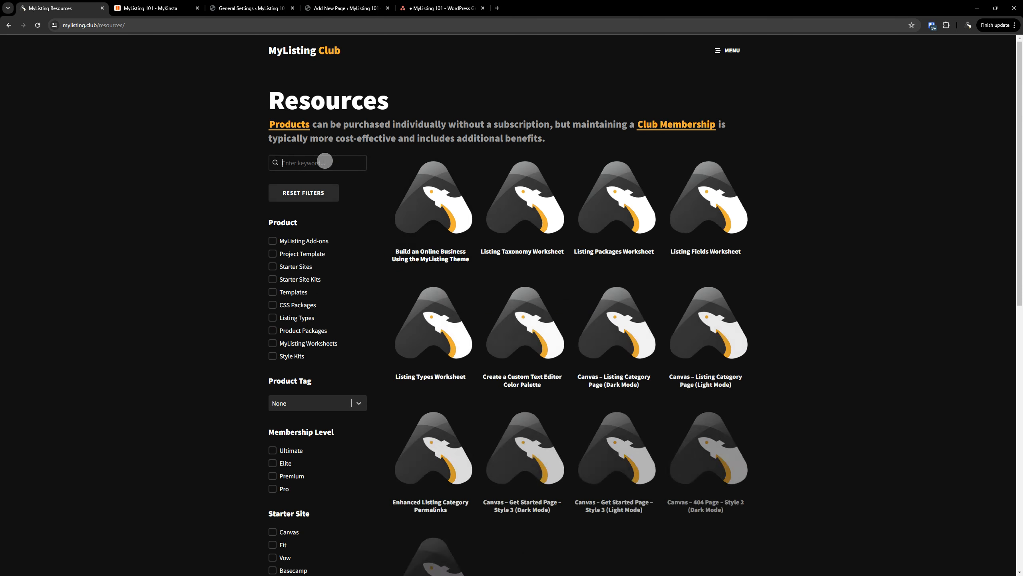
{"action": "left_click", "coordinate": [331, 162]}
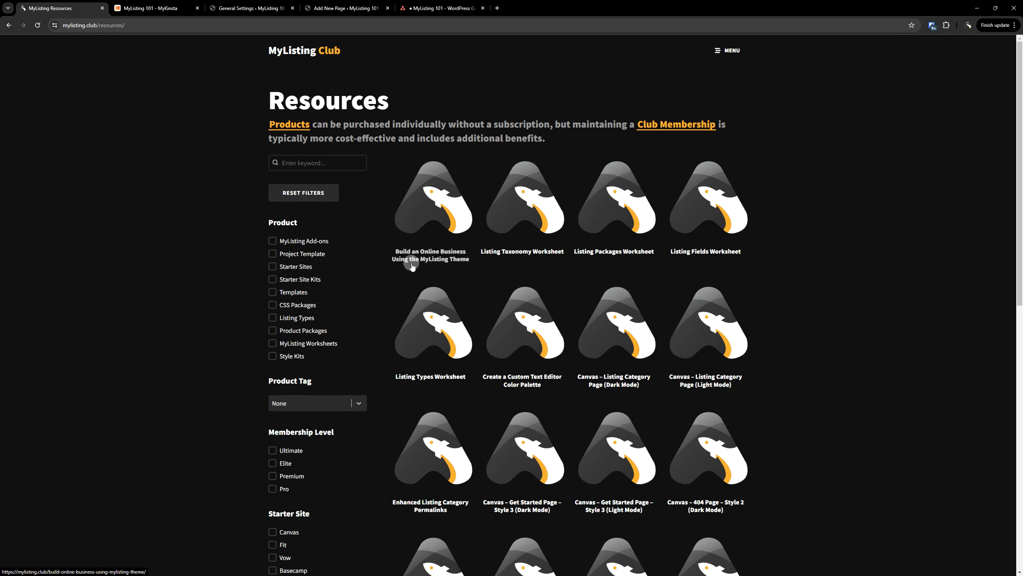
{"action": "left_click", "coordinate": [438, 258]}
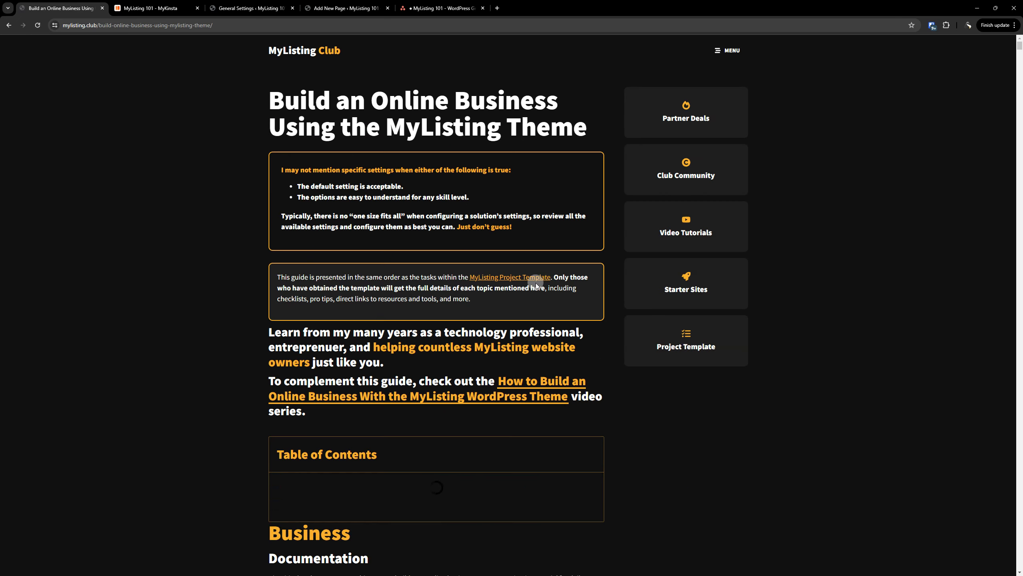
Scroll through the guide, then go back to the homepage and the Asana task
{"action": "scroll", "coordinate": [192, 283], "scroll_direction": "down", "scroll_amount": 20}
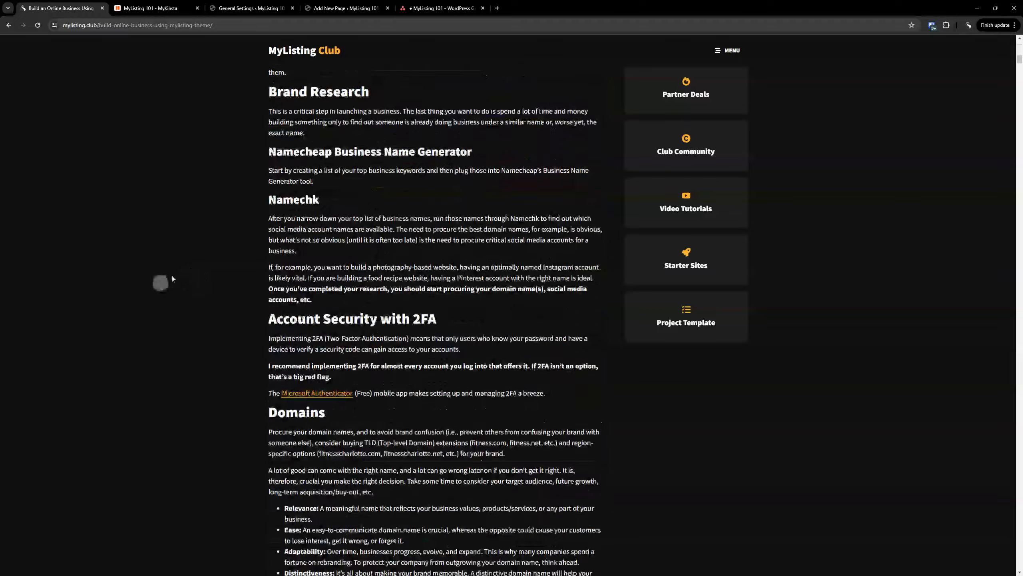
{"action": "scroll", "coordinate": [184, 285], "scroll_direction": "up", "scroll_amount": 20}
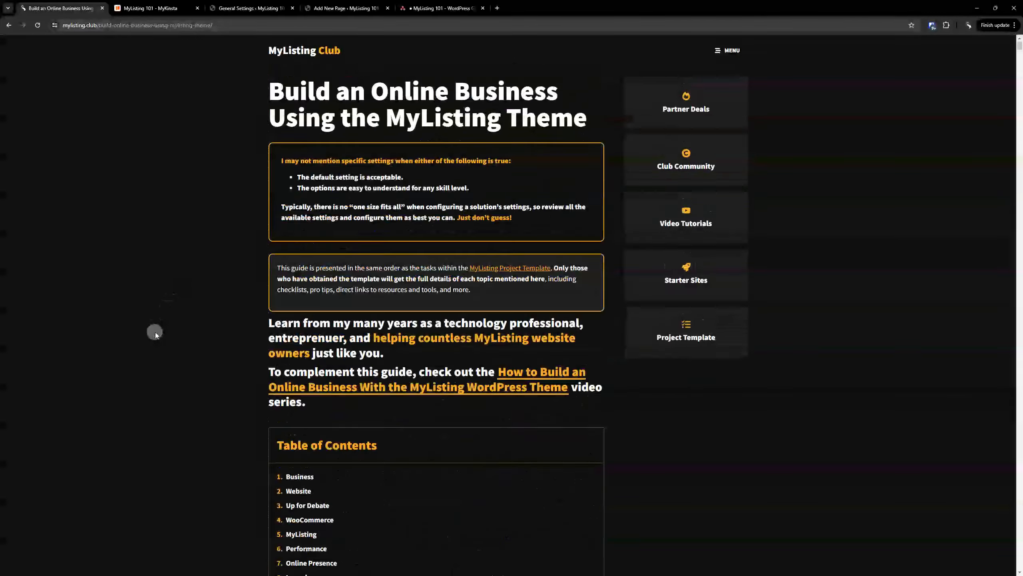
{"action": "scroll", "coordinate": [153, 339], "scroll_direction": "down", "scroll_amount": 10}
{"action": "scroll", "coordinate": [153, 337], "scroll_direction": "up", "scroll_amount": 7}
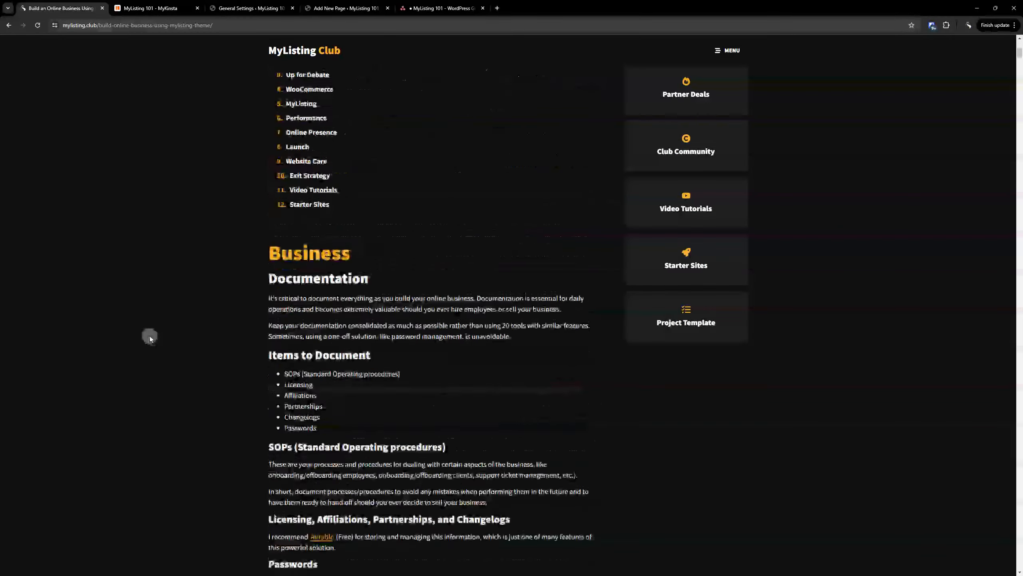
{"action": "scroll", "coordinate": [151, 335], "scroll_direction": "up", "scroll_amount": 4}
{"action": "scroll", "coordinate": [556, 382], "scroll_direction": "down", "scroll_amount": 20}
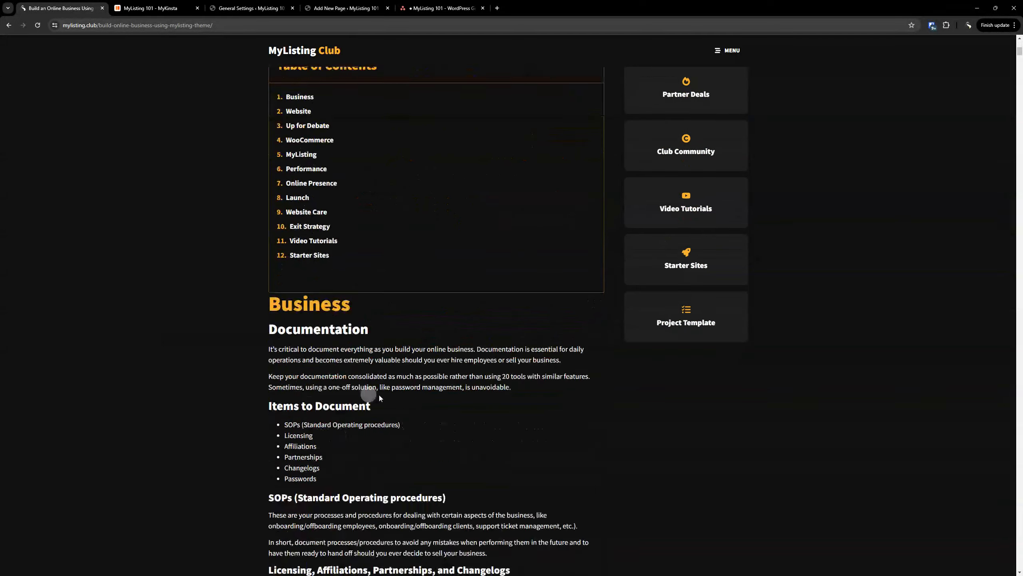
{"action": "scroll", "coordinate": [306, 305], "scroll_direction": "down", "scroll_amount": 8}
{"action": "scroll", "coordinate": [300, 350], "scroll_direction": "up", "scroll_amount": 20}
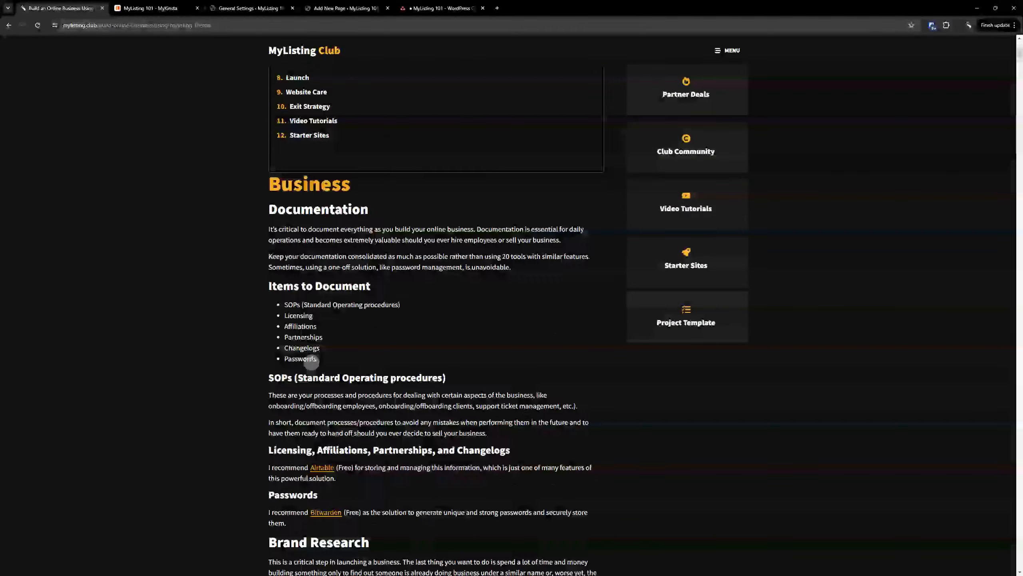
{"action": "left_click", "coordinate": [322, 51]}
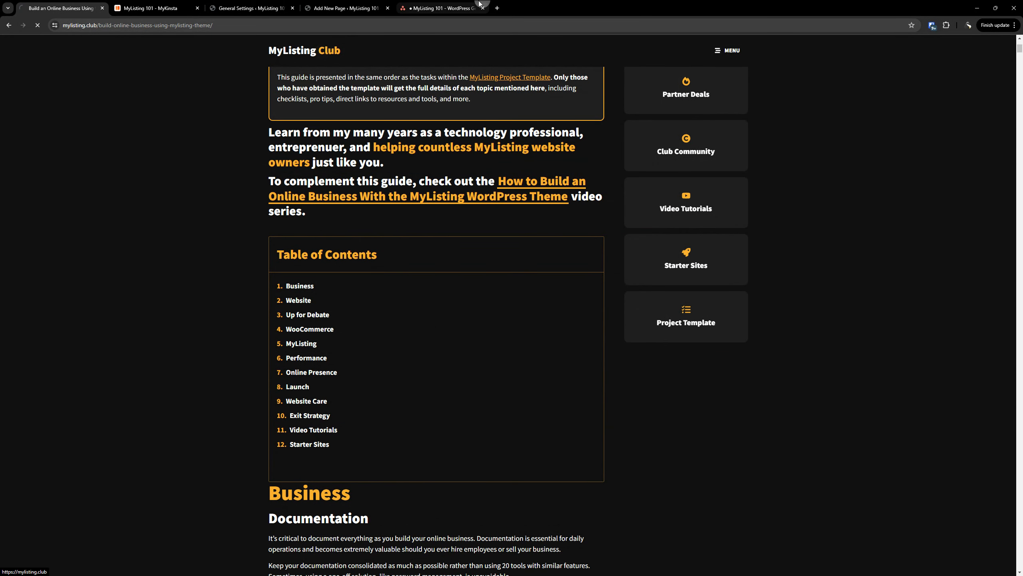
{"action": "left_click", "coordinate": [461, 5]}
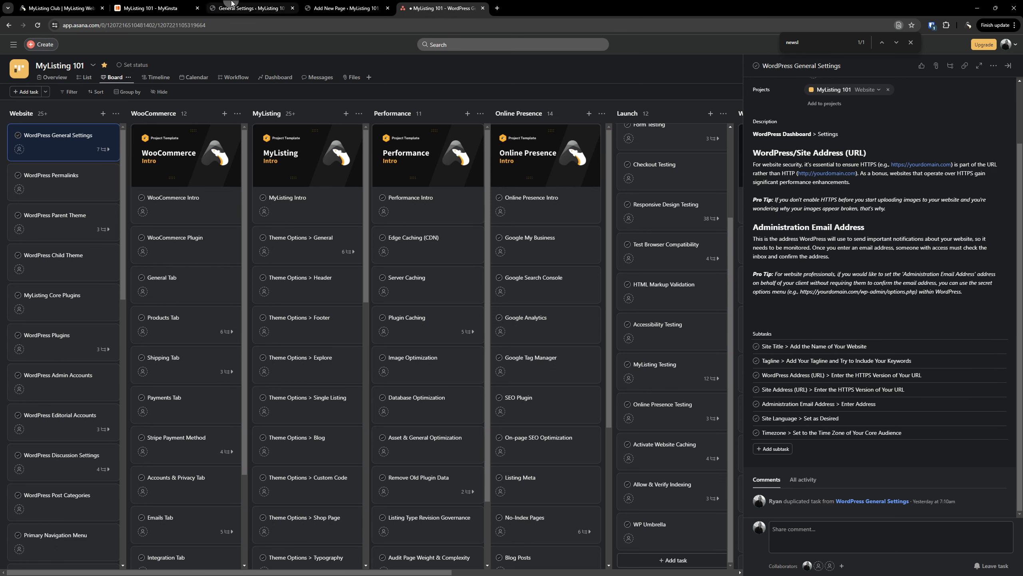
Confirm the site title 'MyListing 101' is unchanged and tick off the Site Title subtask
{"action": "left_click", "coordinate": [254, 7]}
{"action": "double_click", "coordinate": [209, 85]}
{"action": "triple_click", "coordinate": [209, 86]}
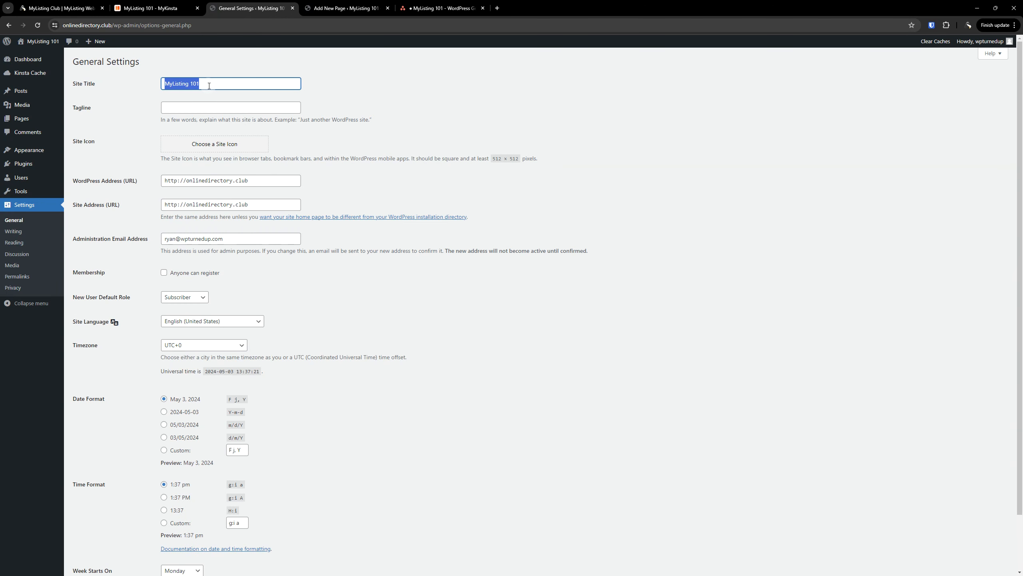
{"action": "left_click", "coordinate": [209, 85]}
{"action": "left_click", "coordinate": [427, 7]}
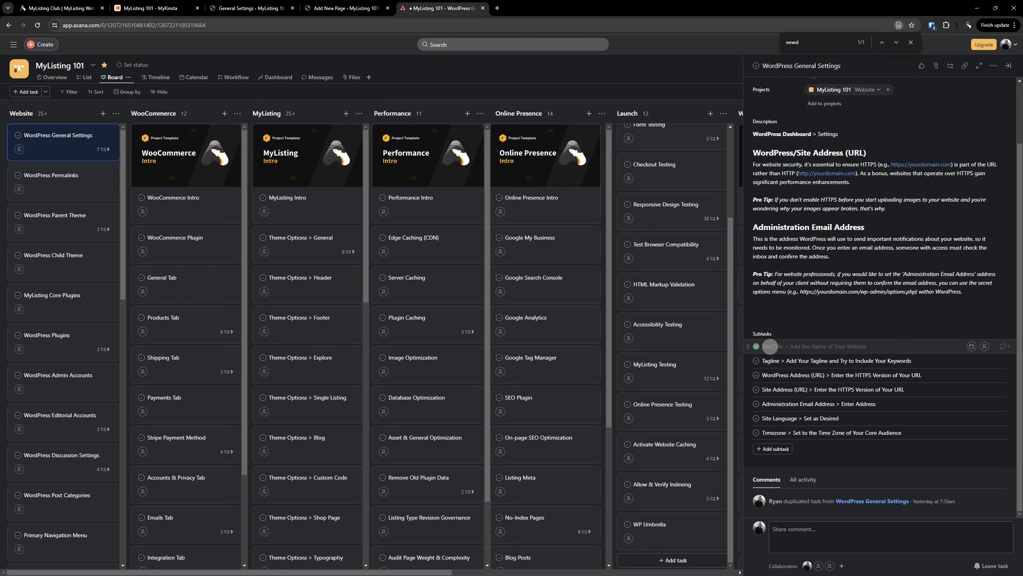
{"action": "left_click", "coordinate": [757, 347]}
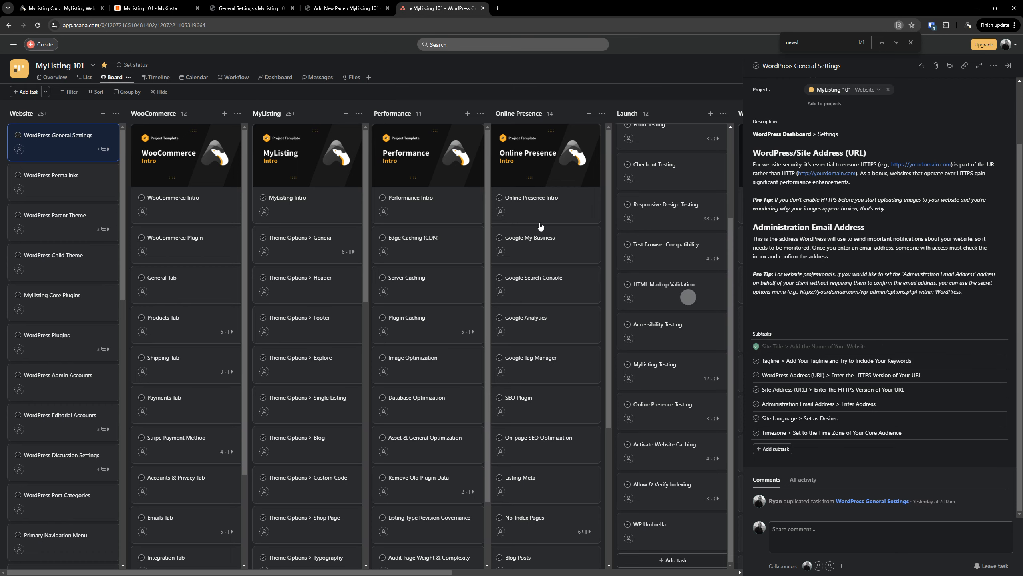
Close the Add New Page tab and return to the Tagline field on General Settings
{"action": "left_click", "coordinate": [336, 7]}
{"action": "left_click", "coordinate": [234, 7]}
{"action": "left_click", "coordinate": [314, 7]}
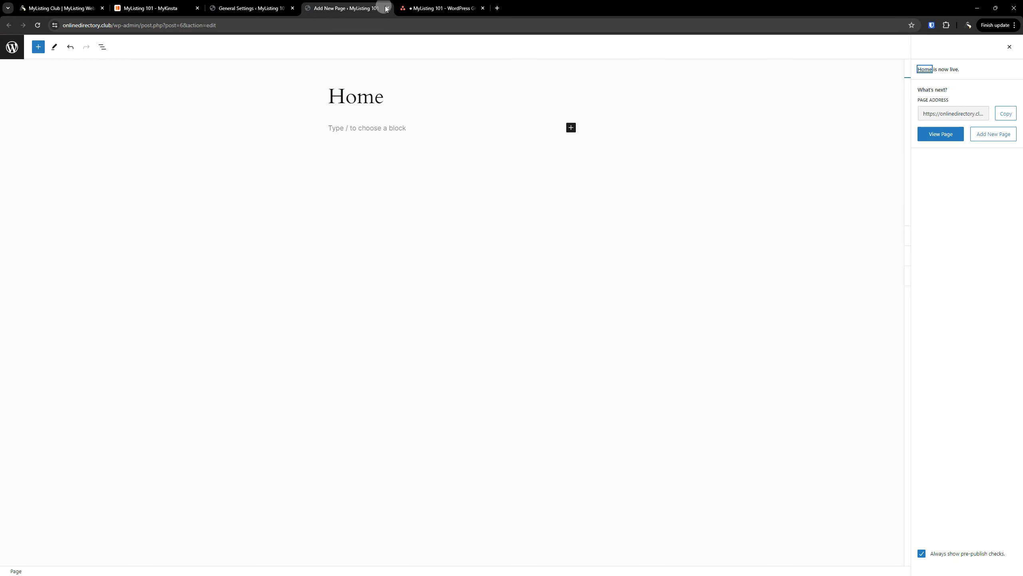
{"action": "left_click", "coordinate": [388, 8]}
{"action": "left_click", "coordinate": [233, 7]}
{"action": "left_click", "coordinate": [194, 111]}
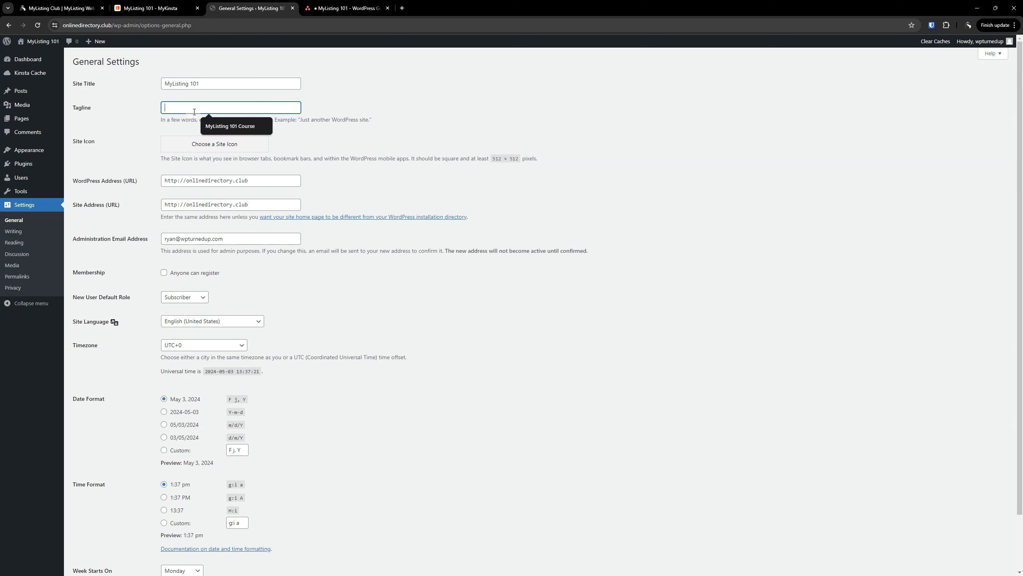
Enter the tagline 'Teaching others to use the MyListing WordPress theme', then return to Asana
{"action": "type", "text": "Teching"}
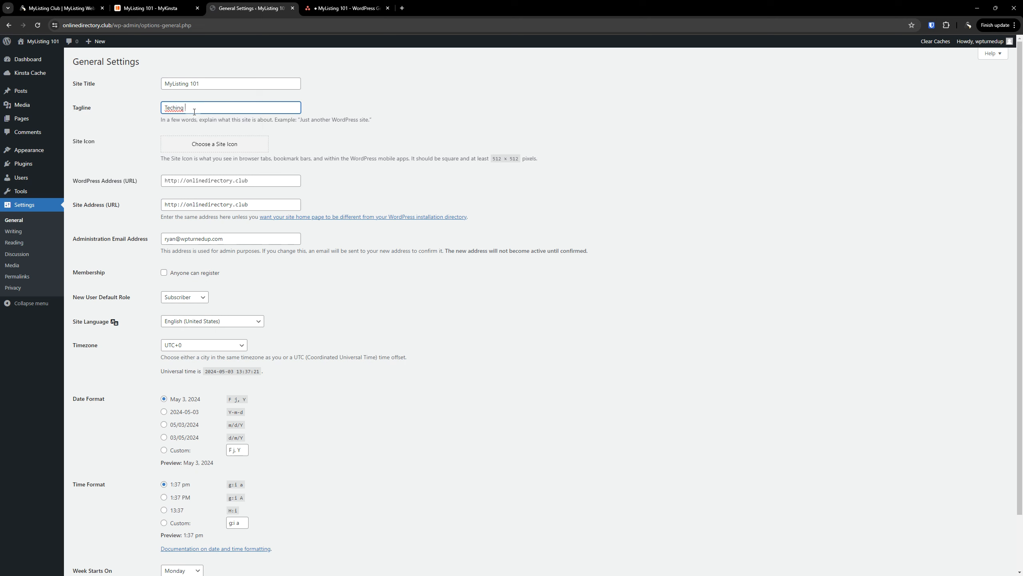
{"action": "key", "text": "BackSpace"}
{"action": "key", "text": "BackSpace"}
{"action": "key", "text": "BackSpace"}
{"action": "key", "text": "BackSpace"}
{"action": "type", "text": "theme"}
{"action": "left_click_drag", "start_coordinate": [254, 108], "coordinate": [300, 107]}
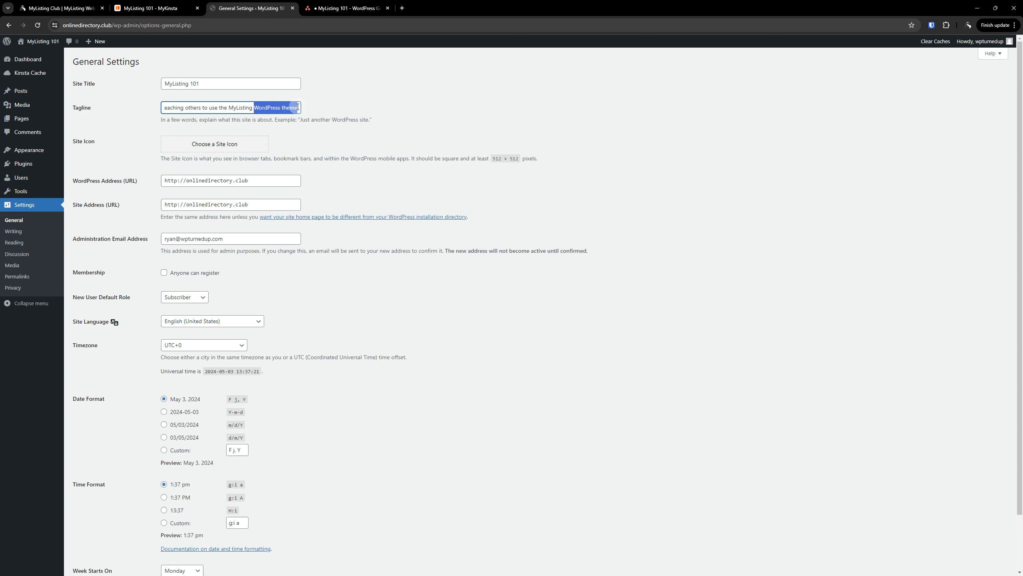
{"action": "left_click", "coordinate": [297, 106]}
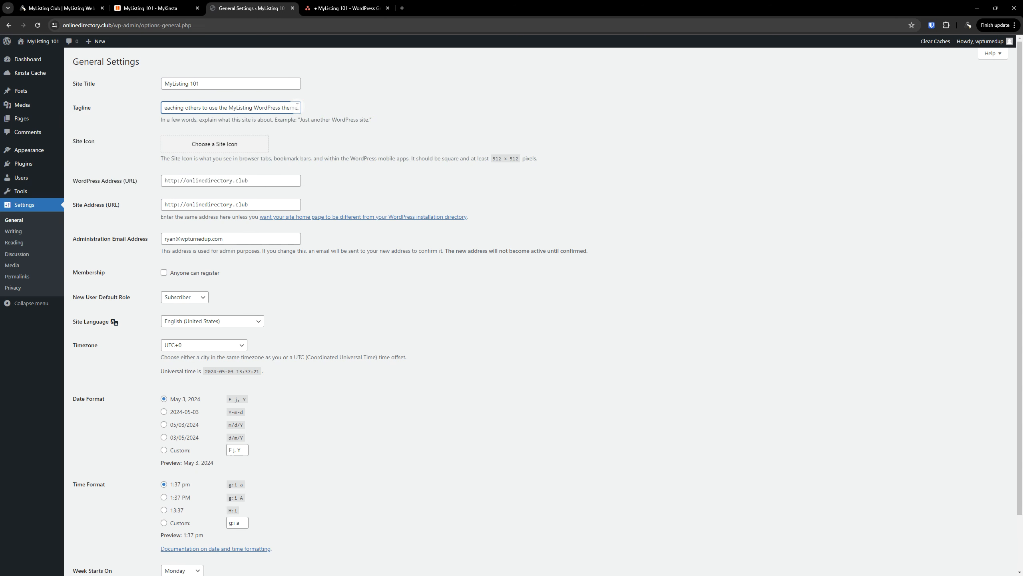
{"action": "left_click", "coordinate": [345, 8]}
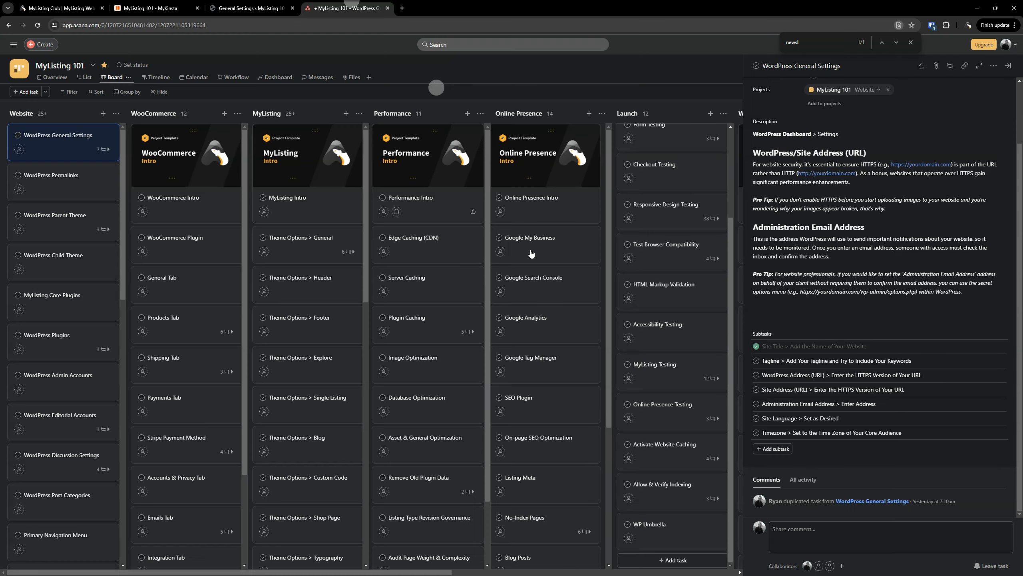
Tick off the Tagline subtask in Asana and go back to WordPress General Settings
{"action": "left_click", "coordinate": [755, 360]}
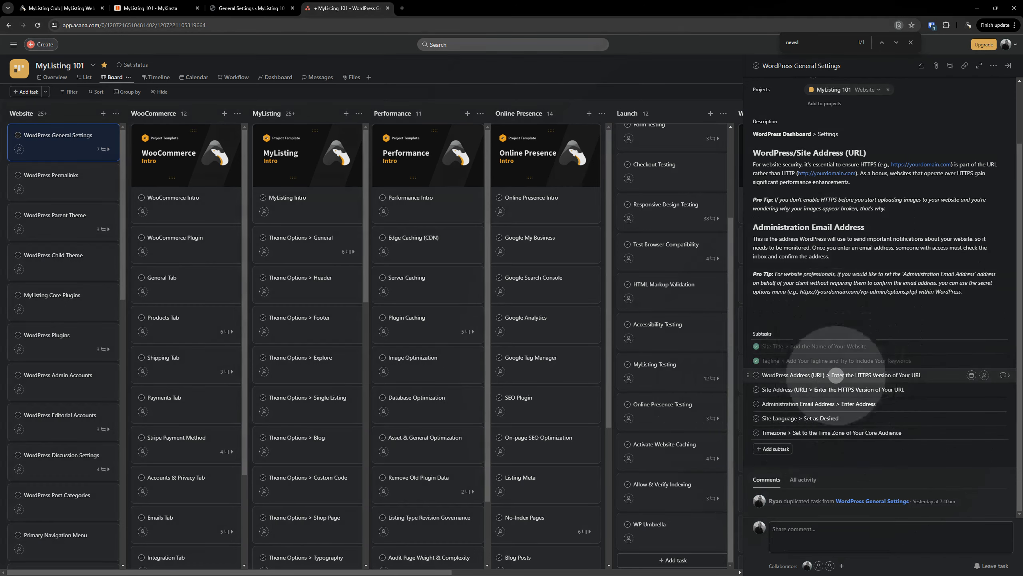
{"action": "left_click", "coordinate": [838, 389]}
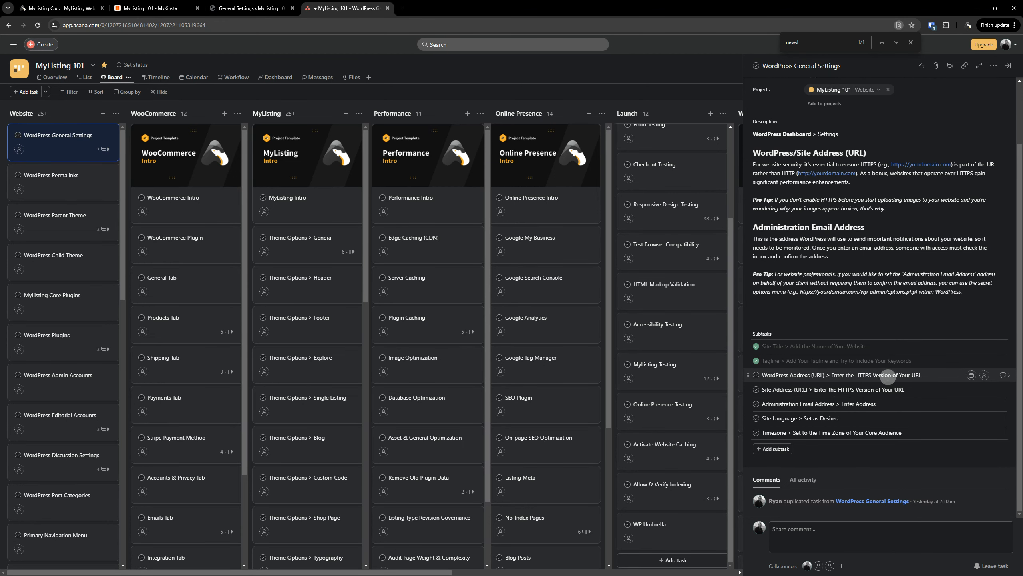
{"action": "left_click", "coordinate": [266, 4]}
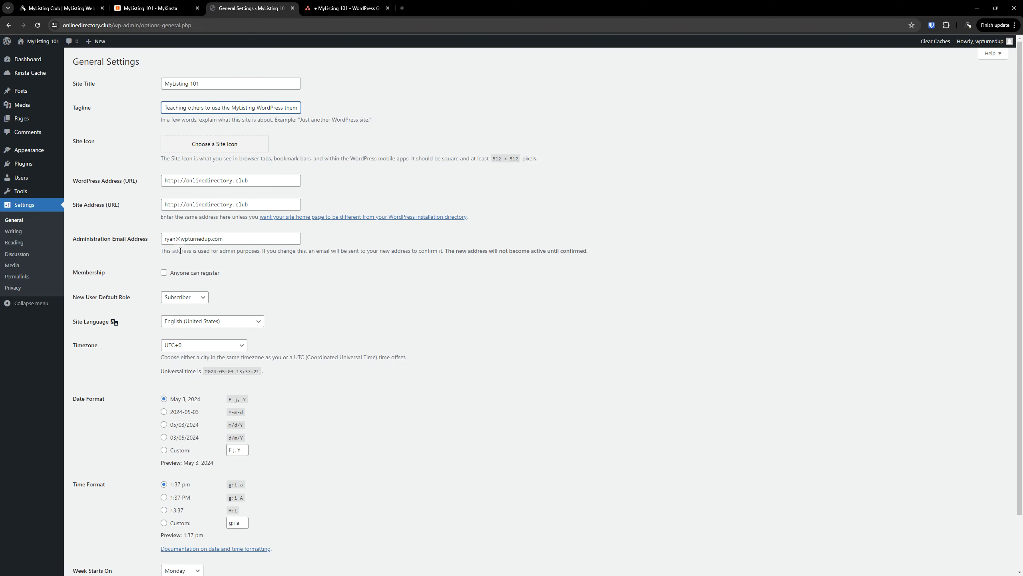
Change WordPress Address and Site Address from http to https and save the settings
{"action": "left_click", "coordinate": [180, 181]}
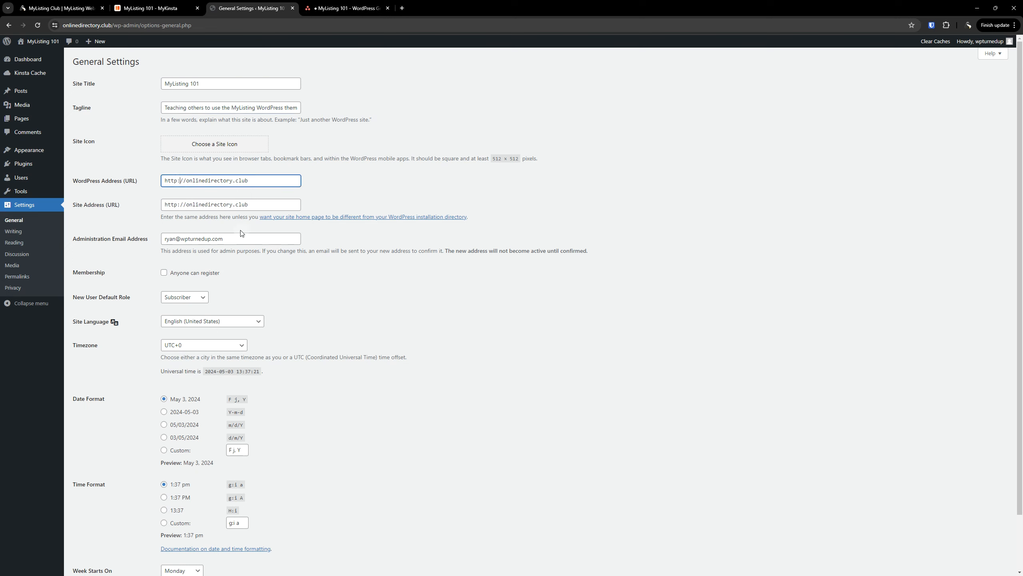
{"action": "type", "text": "s"}
{"action": "left_click", "coordinate": [180, 205]}
{"action": "type", "text": "s"}
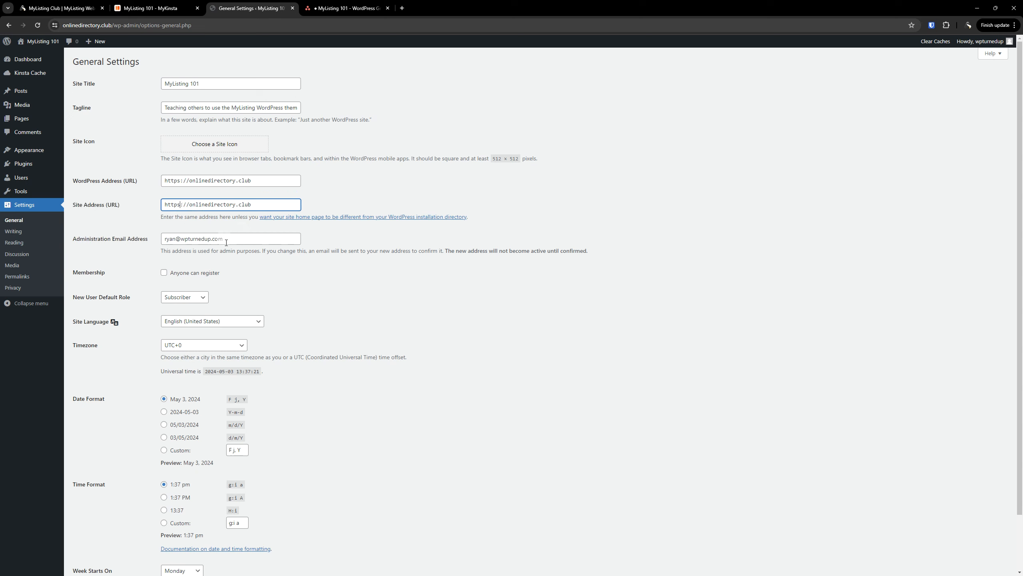
{"action": "left_click", "coordinate": [239, 206]}
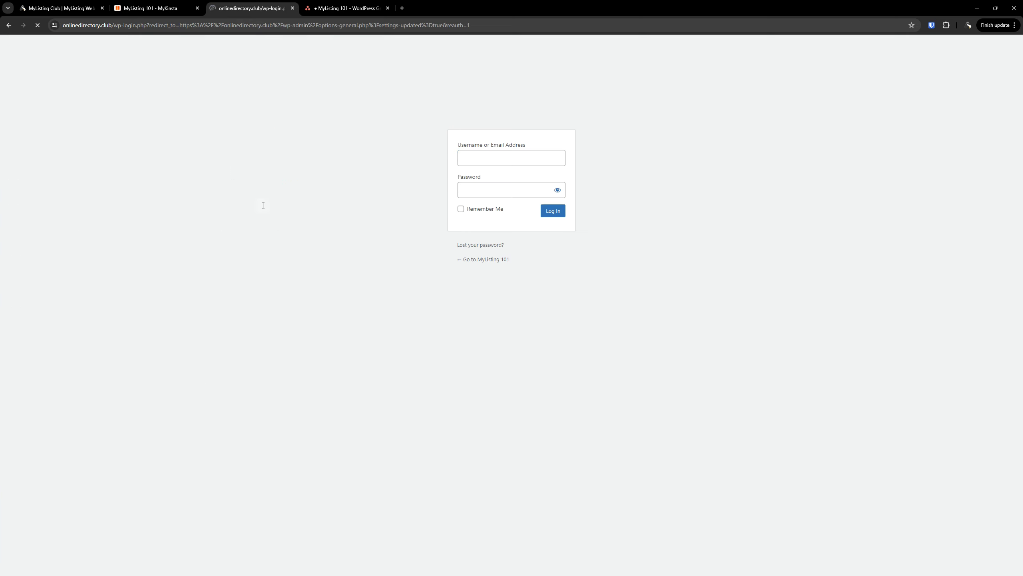
Sign back in to WordPress with the admin username and password
{"action": "type", "text": "wpturnedup"}
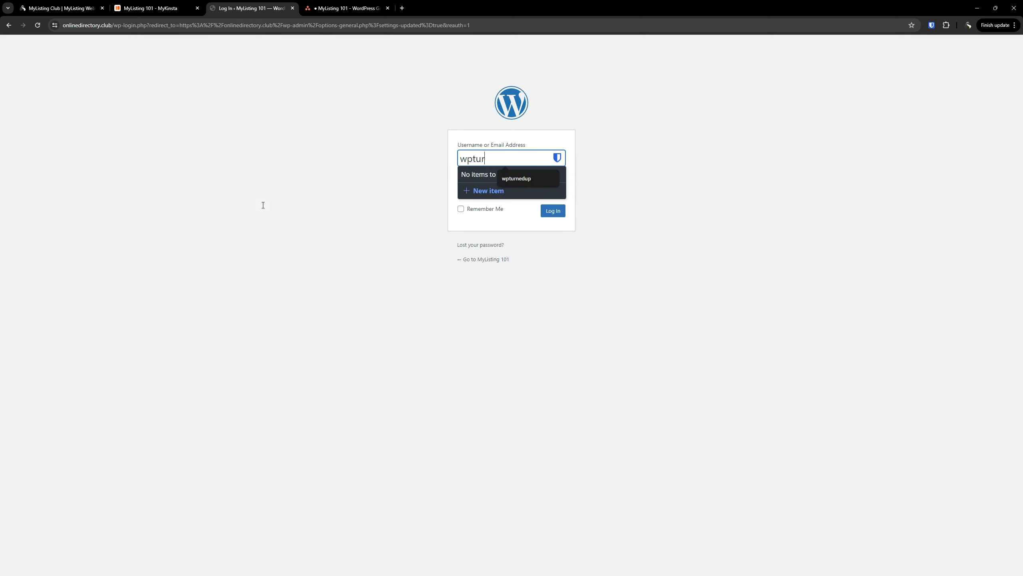
{"action": "key", "text": "Tab"}
{"action": "type", "text": "••••••••"}
{"action": "key", "text": "Return"}
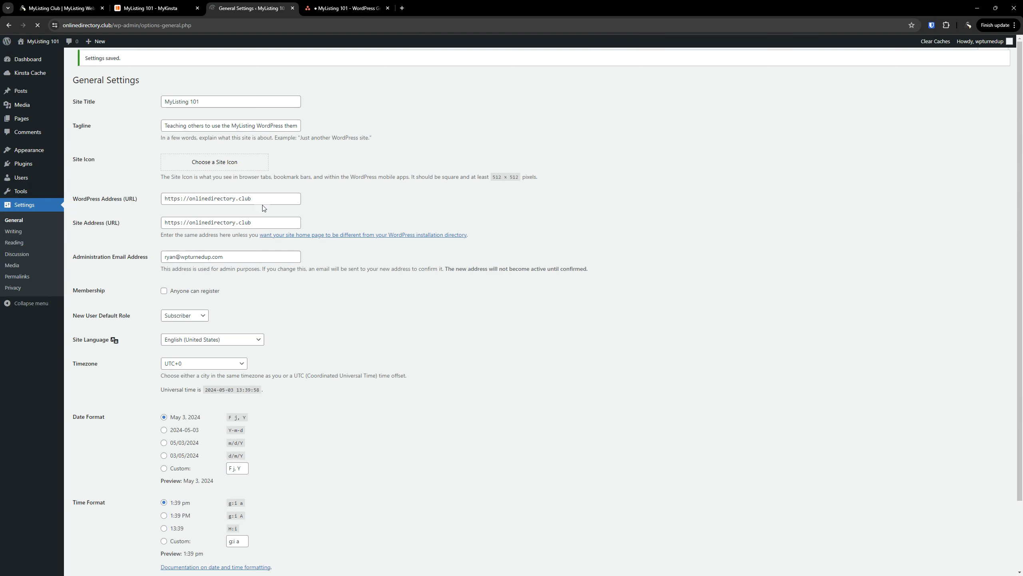
Verify both saved addresses and the page URL now use https, dismissing the save-password prompt
{"action": "left_click_drag", "start_coordinate": [269, 218], "coordinate": [111, 221]}
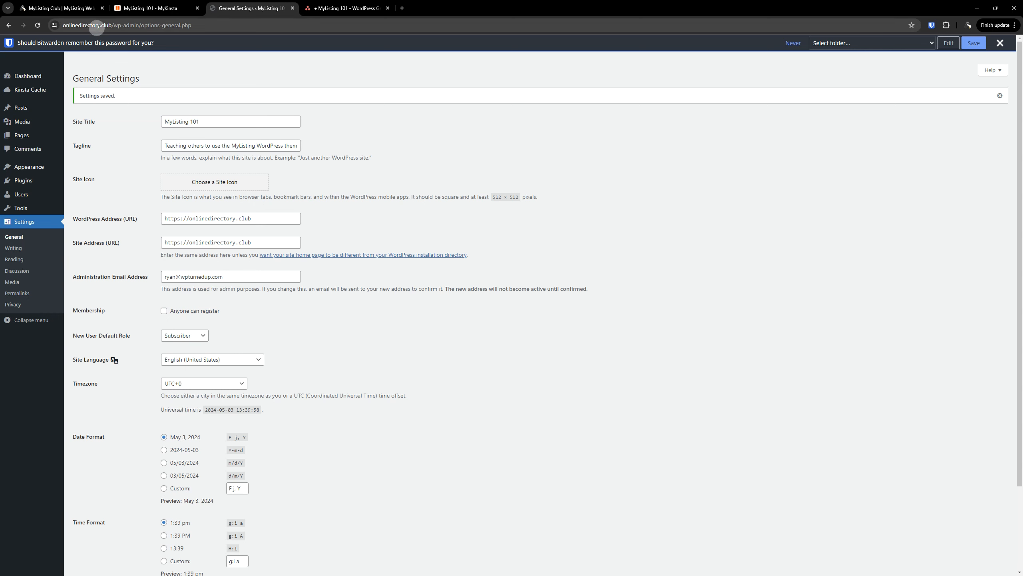
{"action": "left_click", "coordinate": [99, 25]}
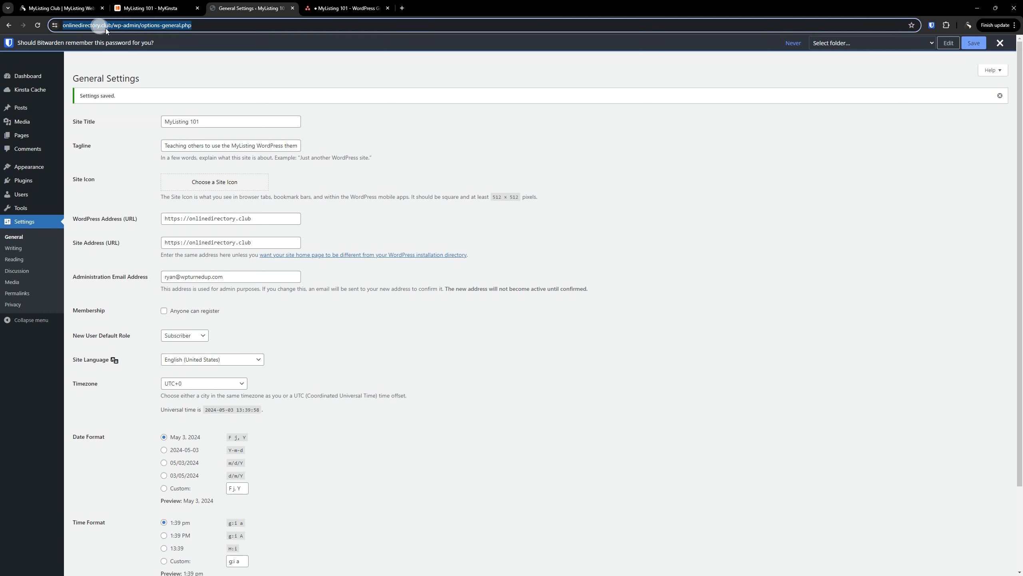
{"action": "left_click", "coordinate": [558, 393]}
{"action": "left_click", "coordinate": [1001, 44]}
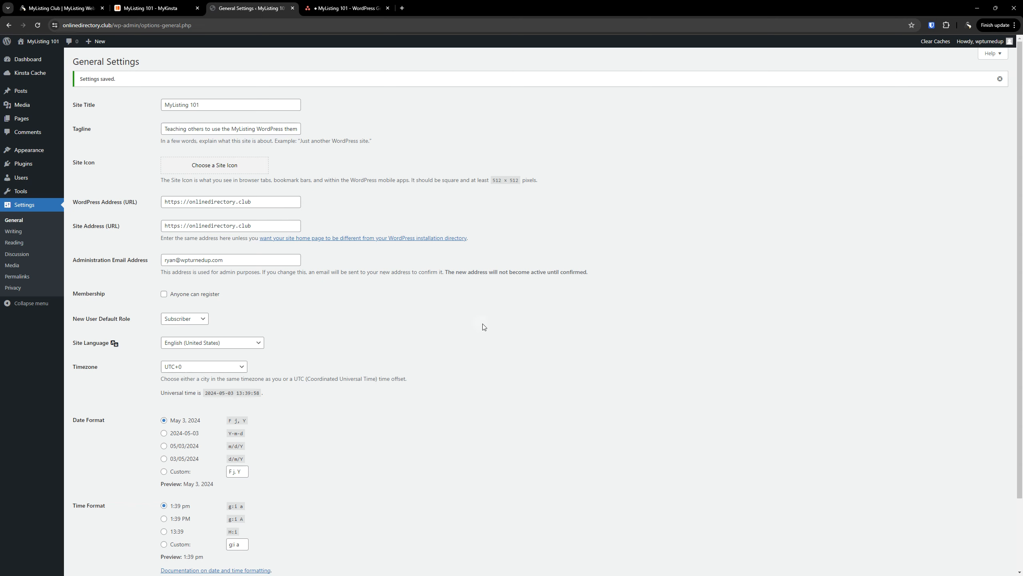
{"action": "left_click_drag", "start_coordinate": [181, 202], "coordinate": [177, 201]}
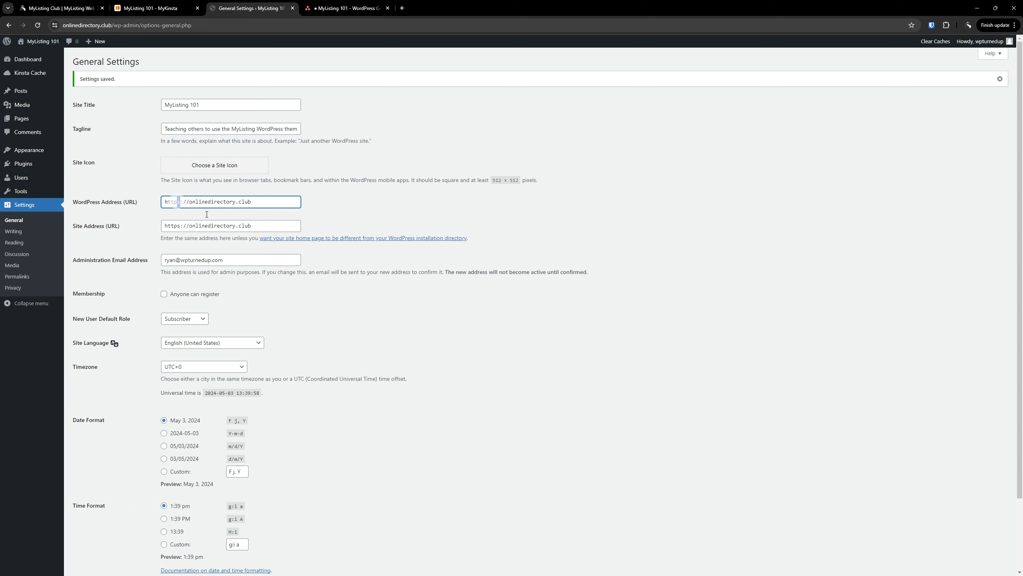
{"action": "left_click", "coordinate": [605, 335]}
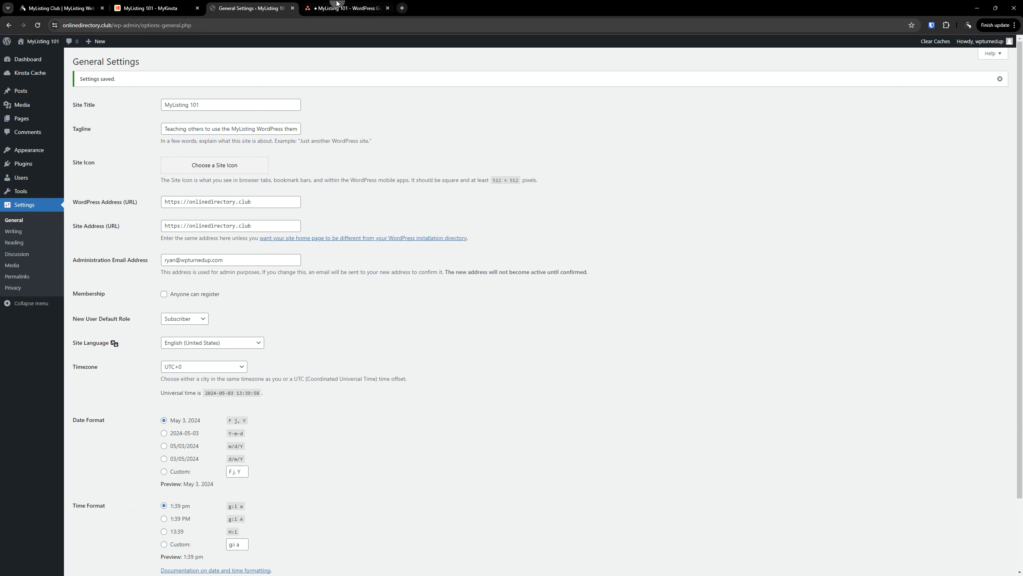
Tick off the WordPress Address and Site Address subtasks in Asana
{"action": "left_click", "coordinate": [347, 8]}
{"action": "left_click", "coordinate": [756, 375]}
{"action": "left_click", "coordinate": [756, 389]}
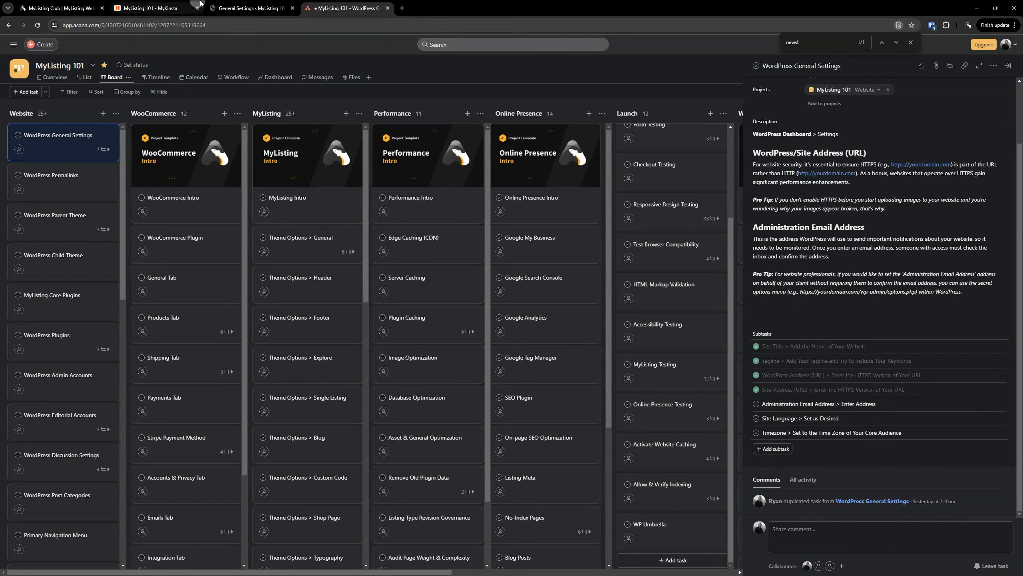
Replace the Administration Email Address with the new address on the site's own domain
{"action": "left_click", "coordinate": [239, 4]}
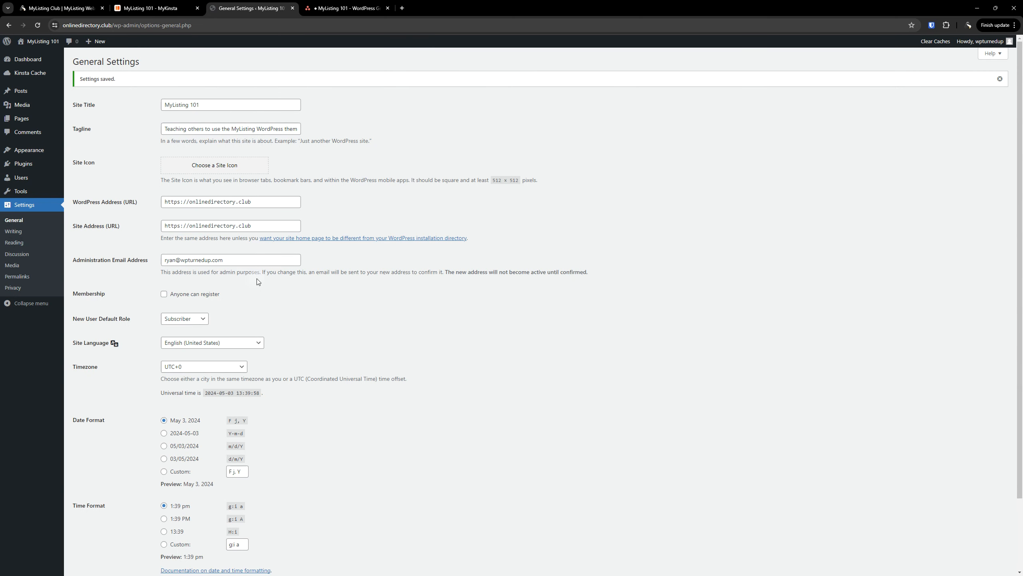
{"action": "left_click_drag", "start_coordinate": [241, 261], "coordinate": [142, 260]}
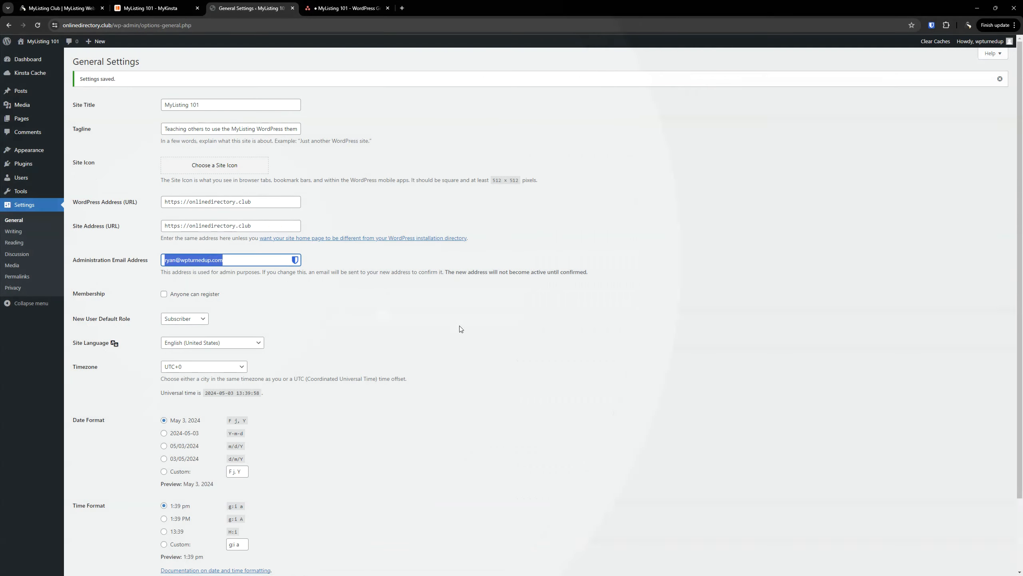
{"action": "left_click", "coordinate": [463, 329]}
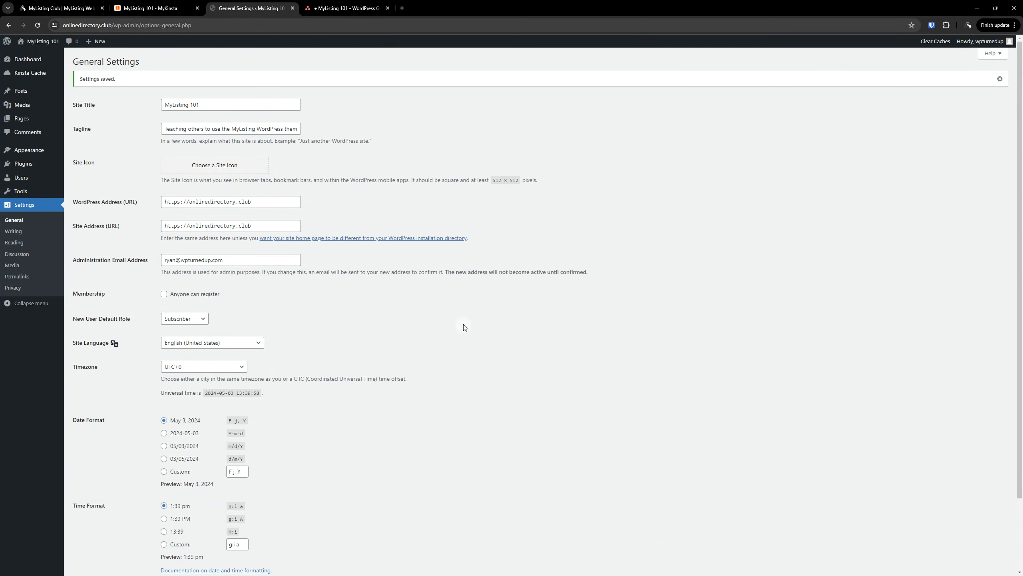
{"action": "triple_click", "coordinate": [248, 265]}
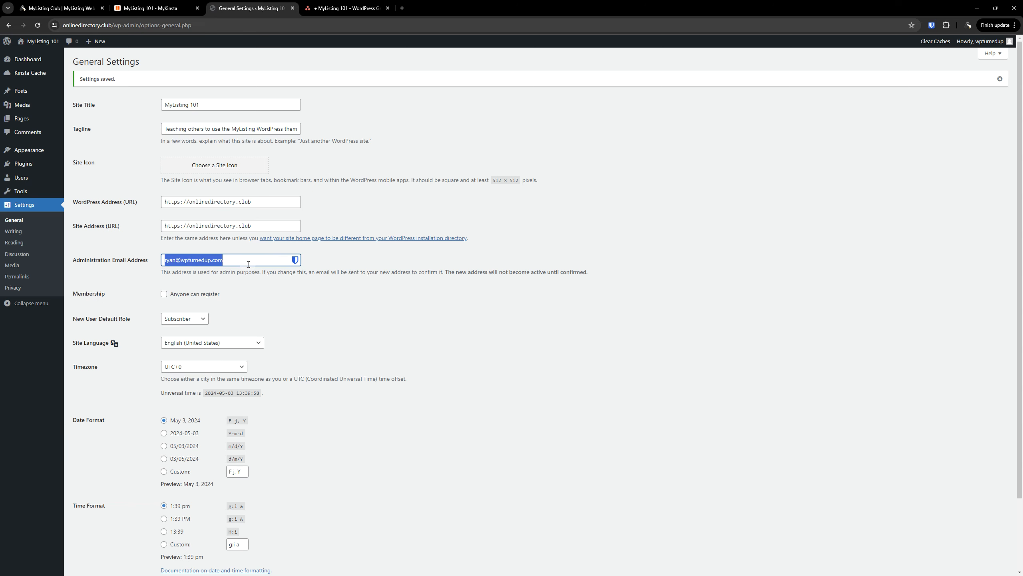
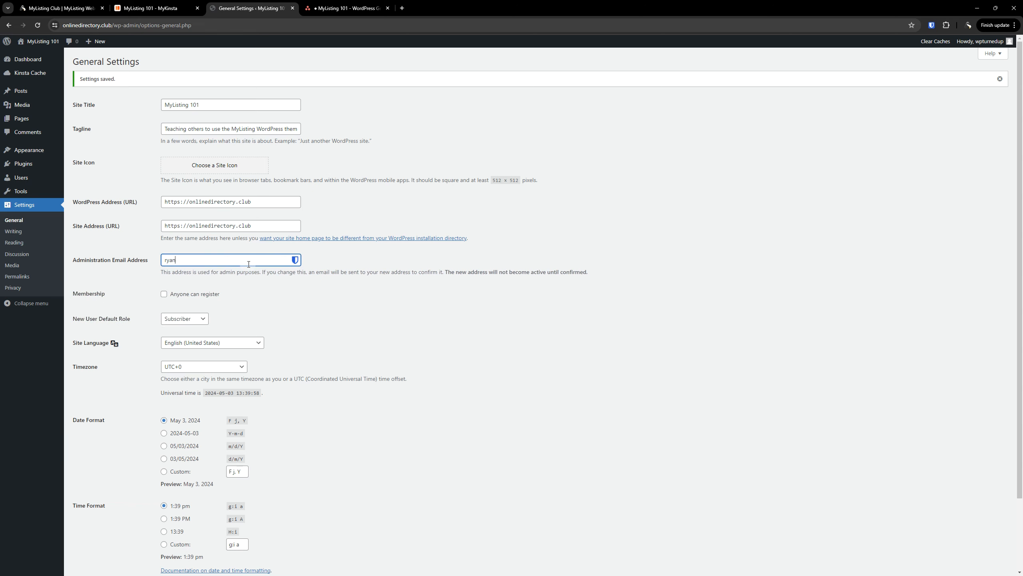
{"action": "left_click", "coordinate": [356, 290]}
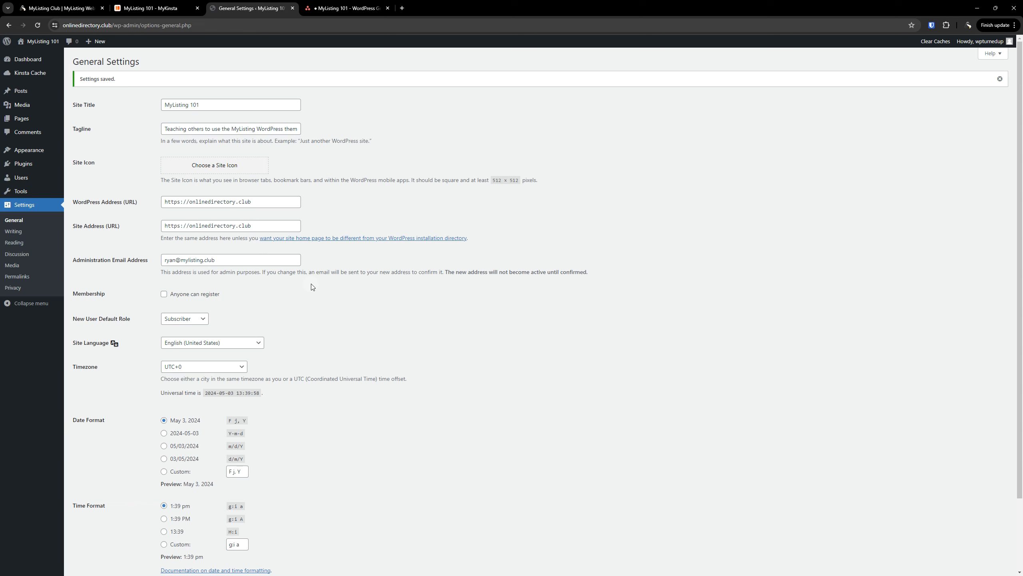
Copy the new admin email and open the All Settings page at wp-admin/options.php
{"action": "triple_click", "coordinate": [225, 265]}
{"action": "key", "text": "ctrl+c"}
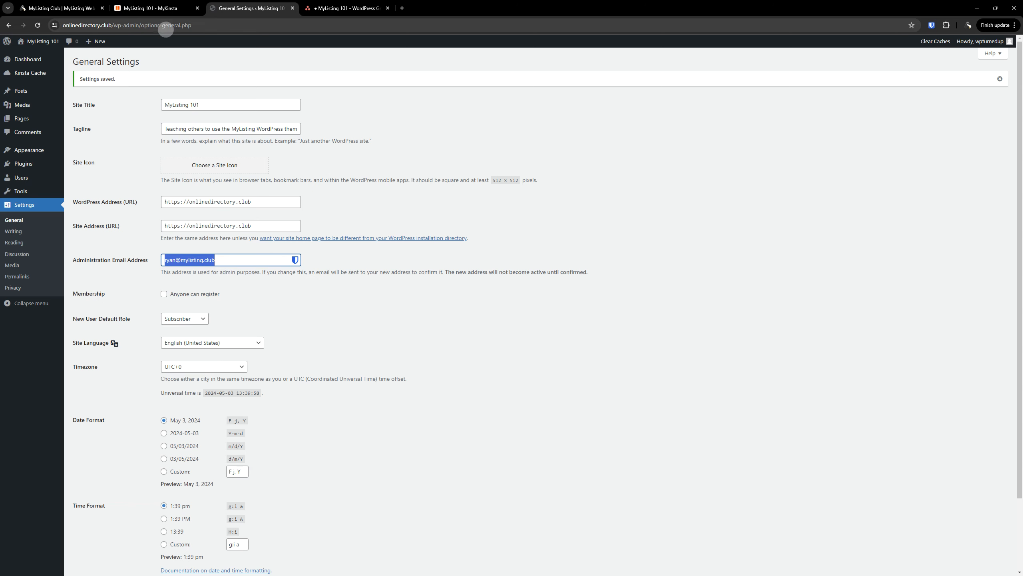
{"action": "left_click", "coordinate": [170, 26]}
{"action": "double_click", "coordinate": [169, 26]}
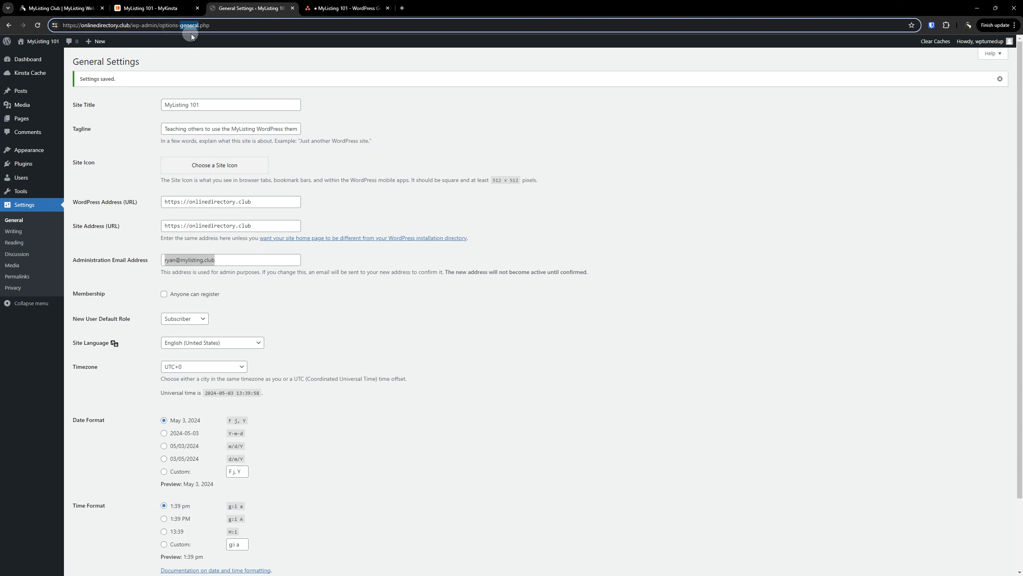
{"action": "key", "text": "BackSpace"}
{"action": "key", "text": "BackSpace"}
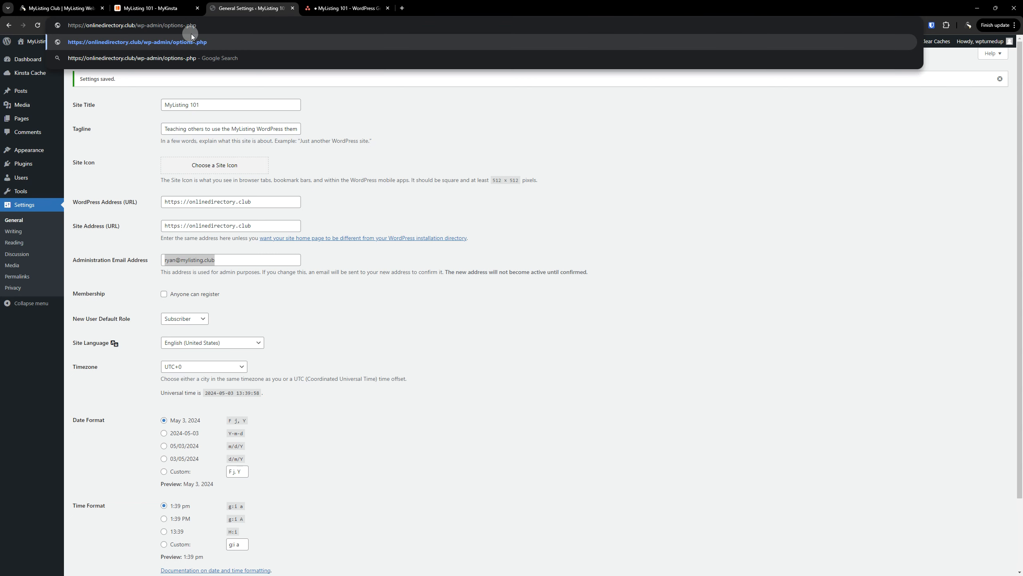
{"action": "double_click", "coordinate": [206, 29]}
{"action": "key", "text": "Return"}
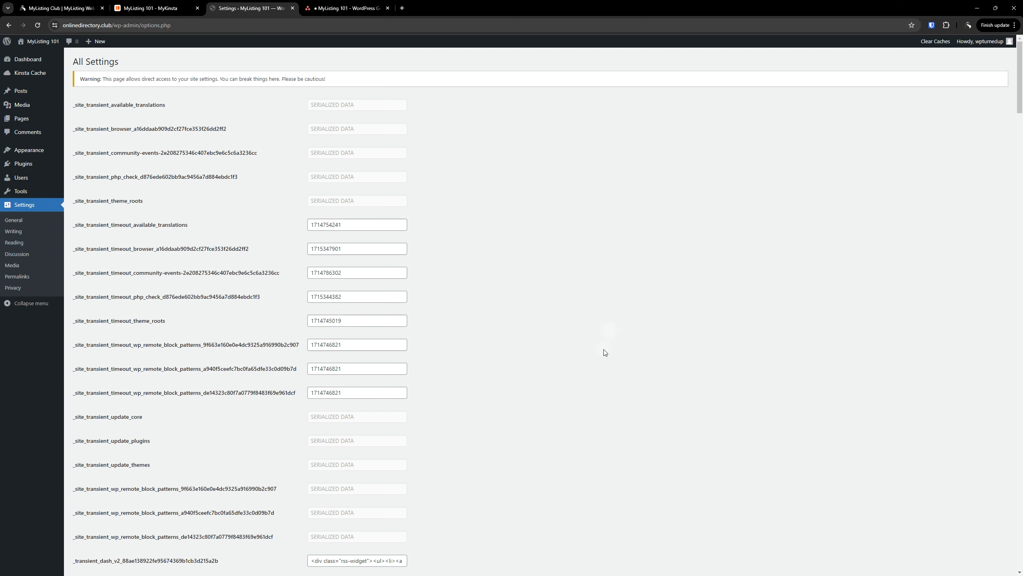
Find admin_email, paste the new address into it, and save all settings
{"action": "key", "text": "ctrl+f"}
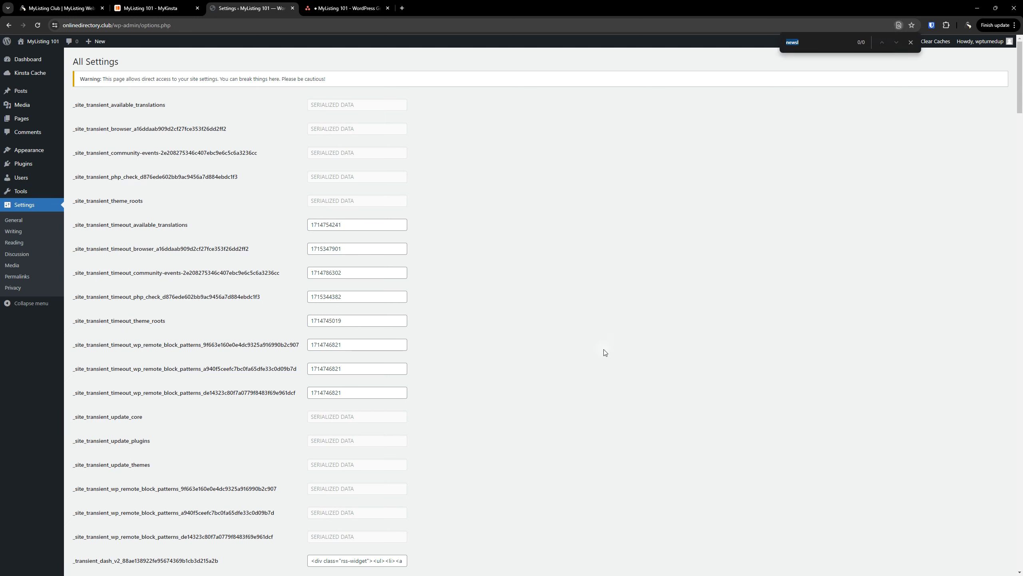
{"action": "type", "text": "email"}
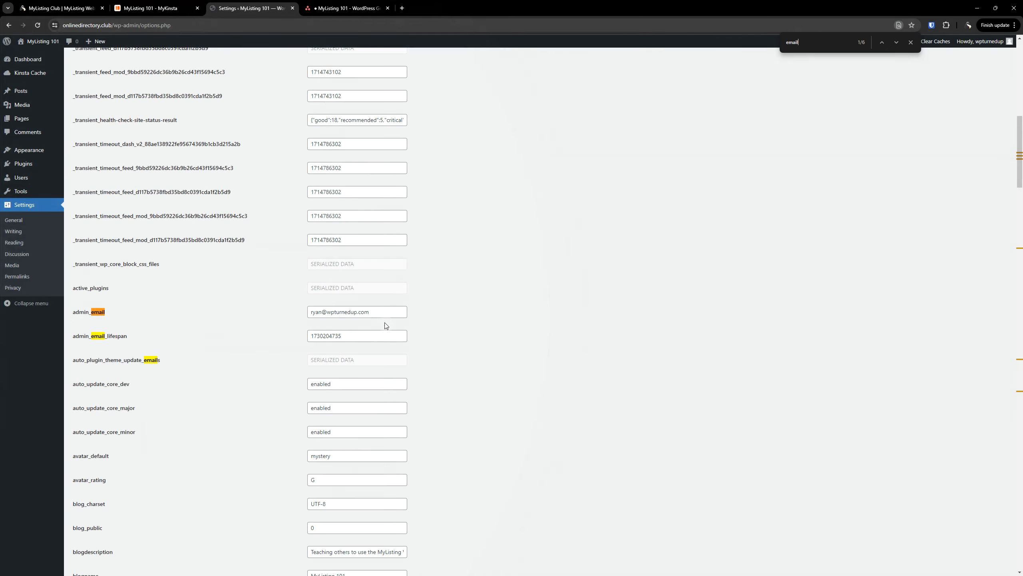
{"action": "left_click", "coordinate": [381, 312]}
{"action": "key", "text": "ctrl+a"}
{"action": "key", "text": "ctrl+v"}
{"action": "key", "text": "Return"}
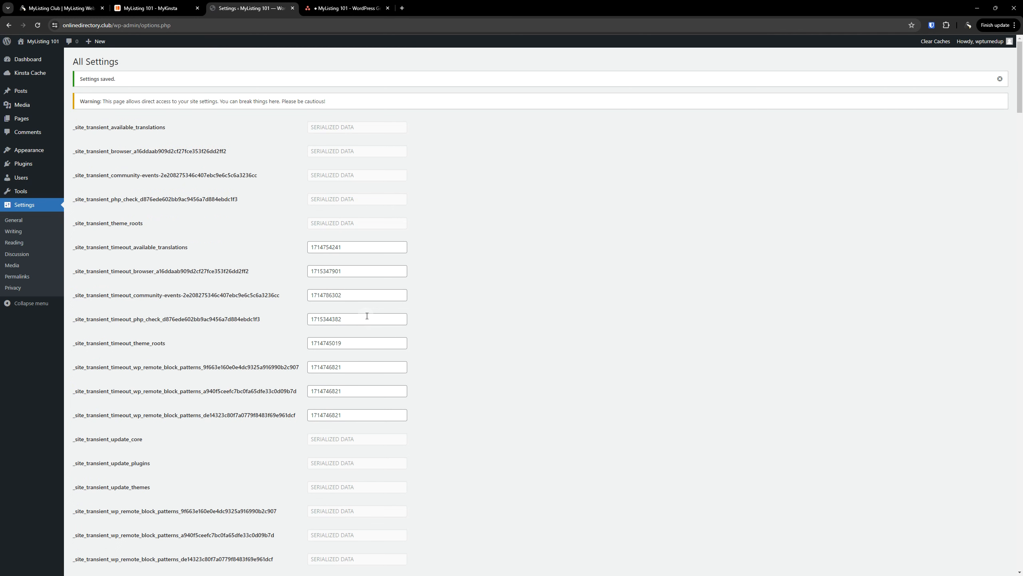
Keep the new site-domain admin email on General Settings and cancel the pending email change
{"action": "left_click", "coordinate": [19, 222]}
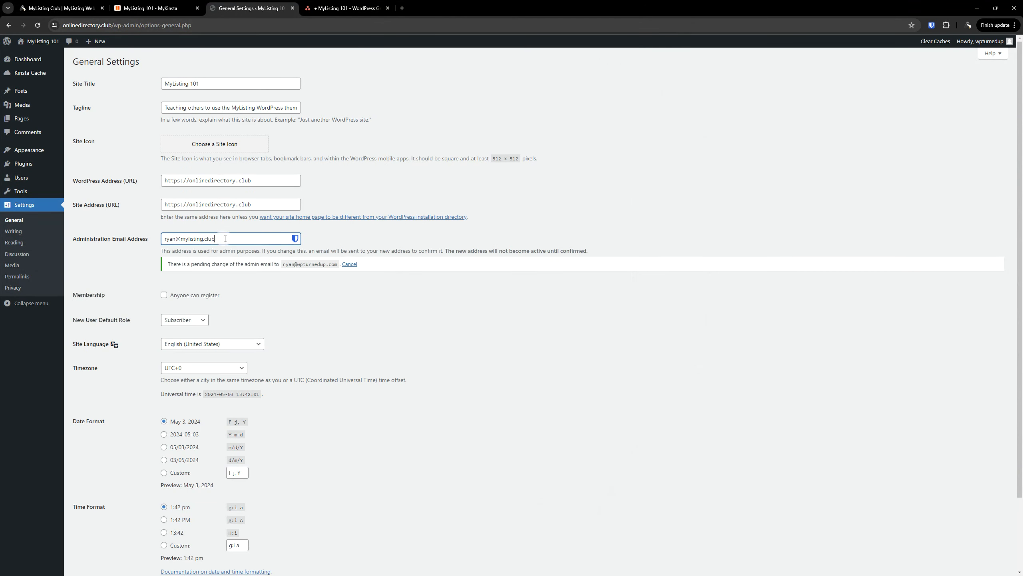
{"action": "left_click_drag", "start_coordinate": [228, 238], "coordinate": [339, 274]}
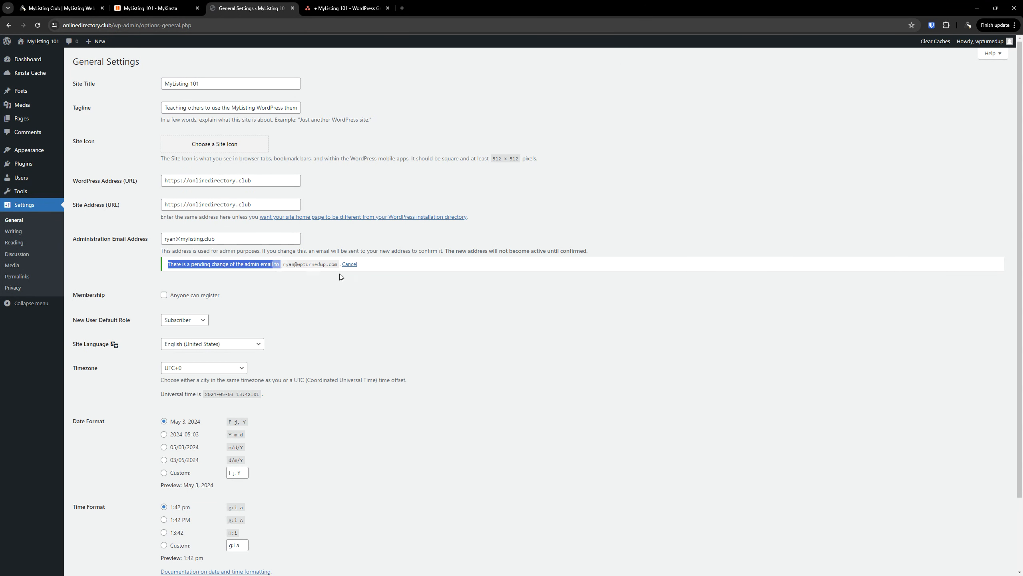
{"action": "left_click", "coordinate": [389, 287]}
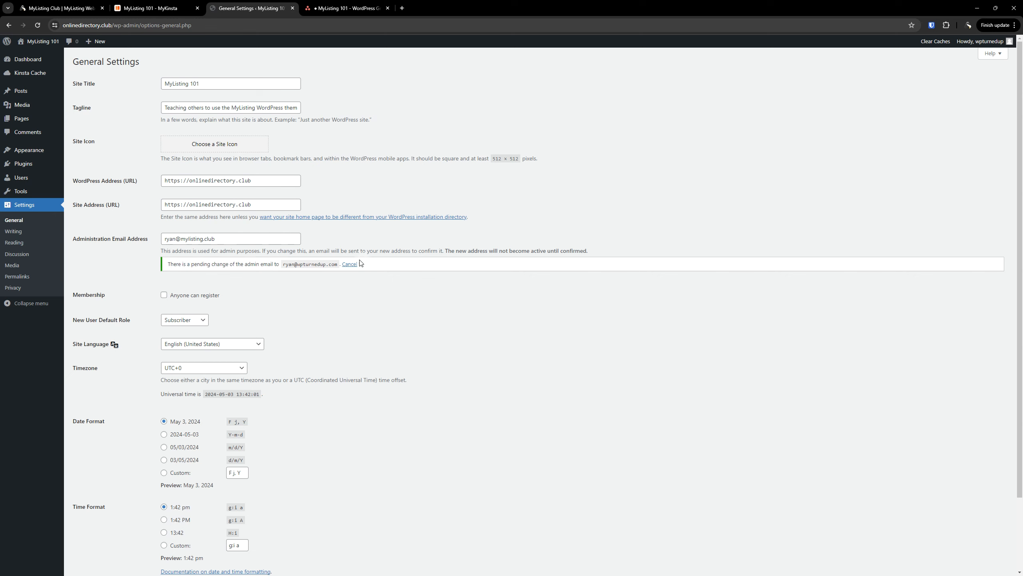
{"action": "left_click", "coordinate": [350, 264]}
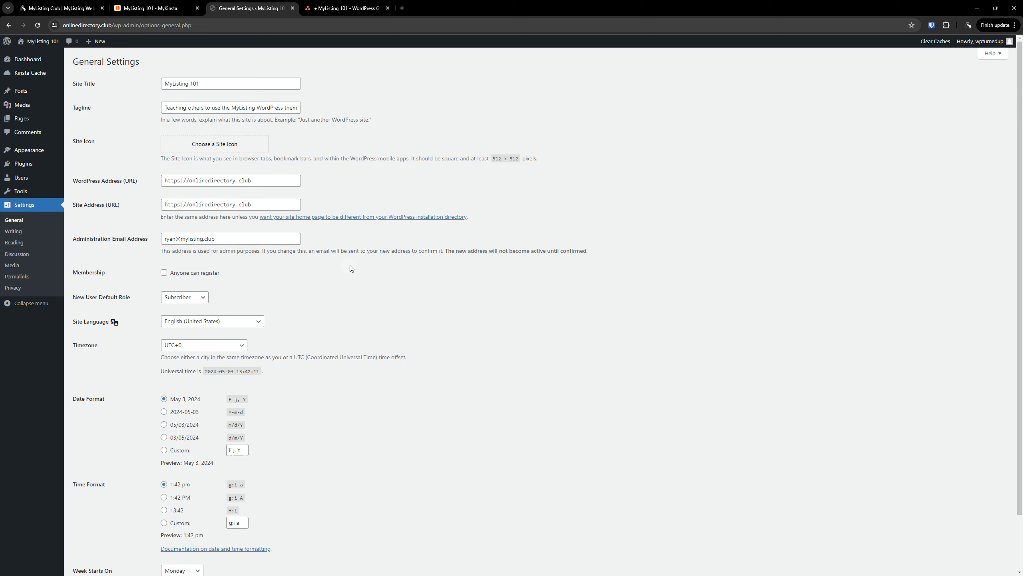
Tick the Administration Email and Site Language subtasks in Asana
{"action": "mouse_move", "coordinate": [6, 190]}
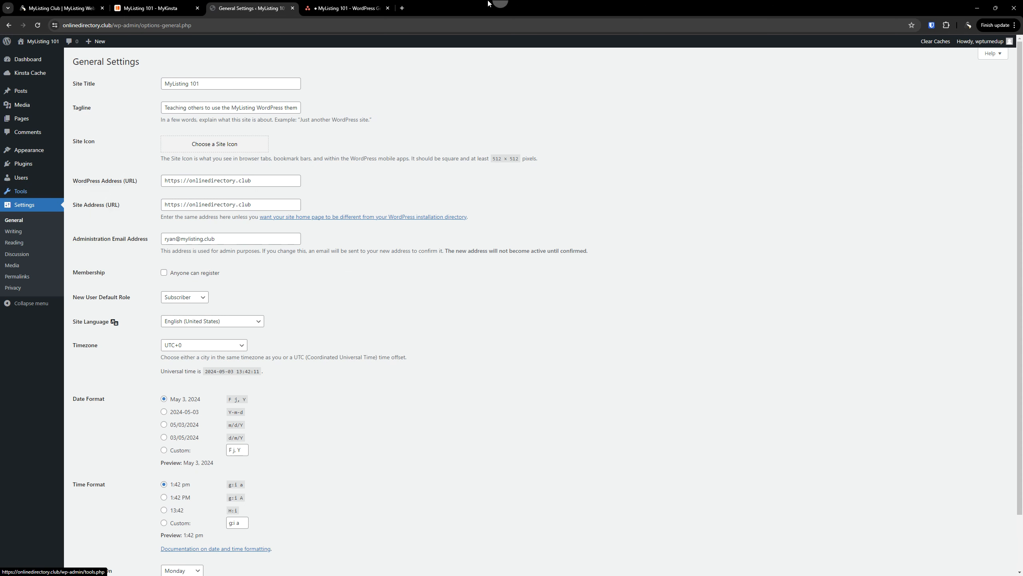
{"action": "left_click", "coordinate": [346, 8]}
{"action": "left_click", "coordinate": [756, 404]}
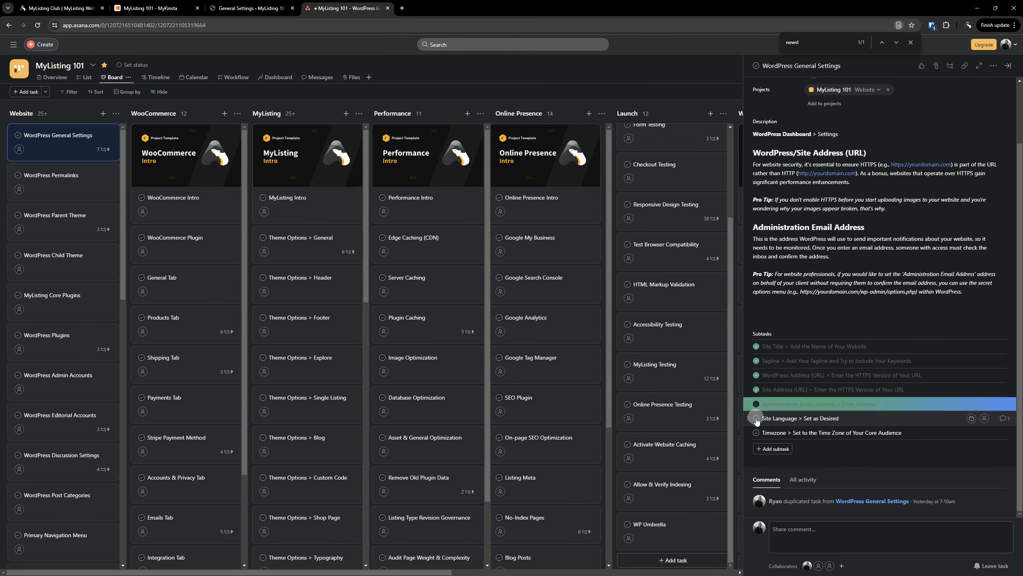
{"action": "left_click", "coordinate": [756, 418]}
Also tick the Timezone subtask, then return to WordPress General Settings
{"action": "left_click", "coordinate": [250, 8]}
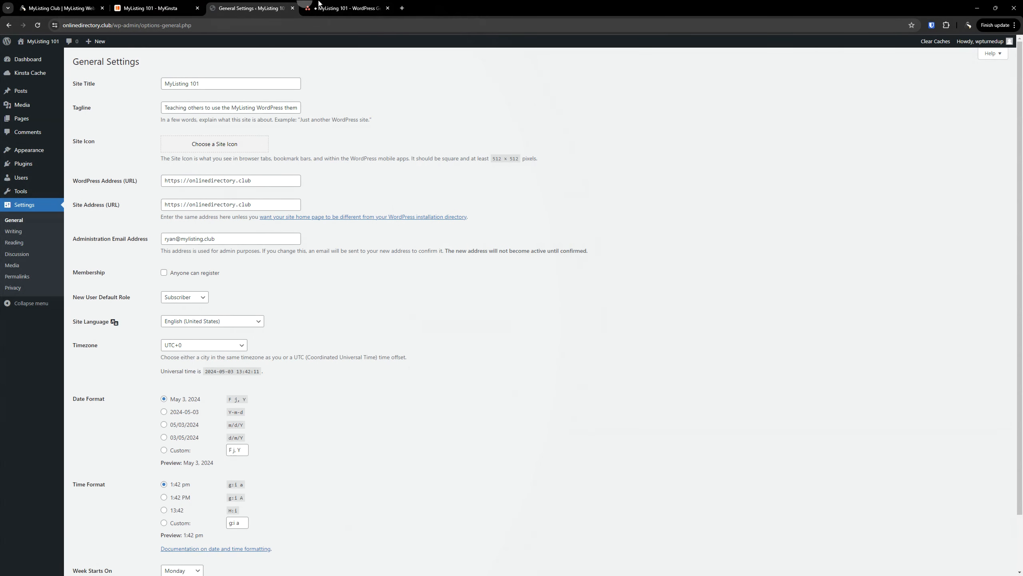
{"action": "left_click", "coordinate": [319, 3]}
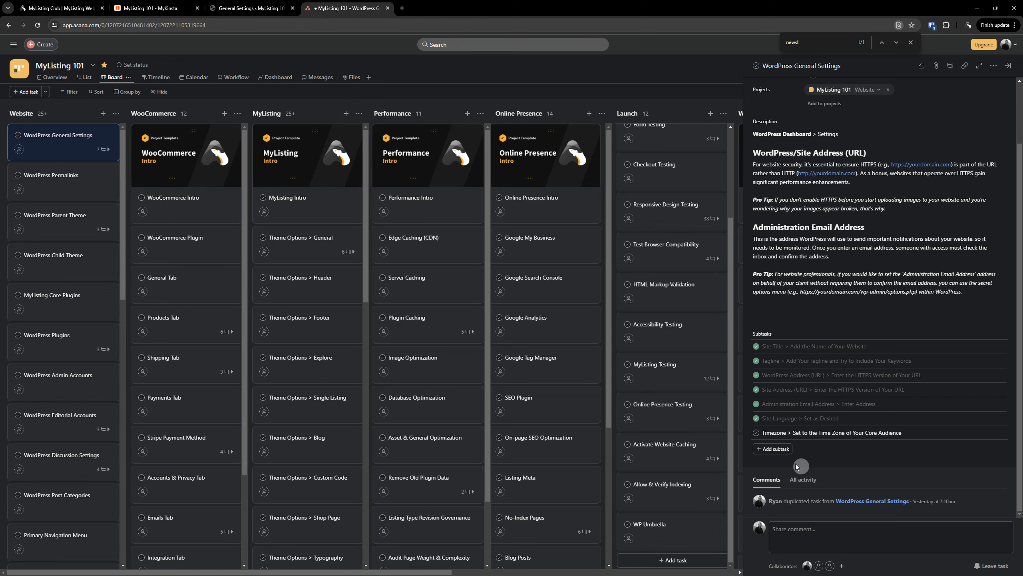
{"action": "left_click", "coordinate": [758, 434]}
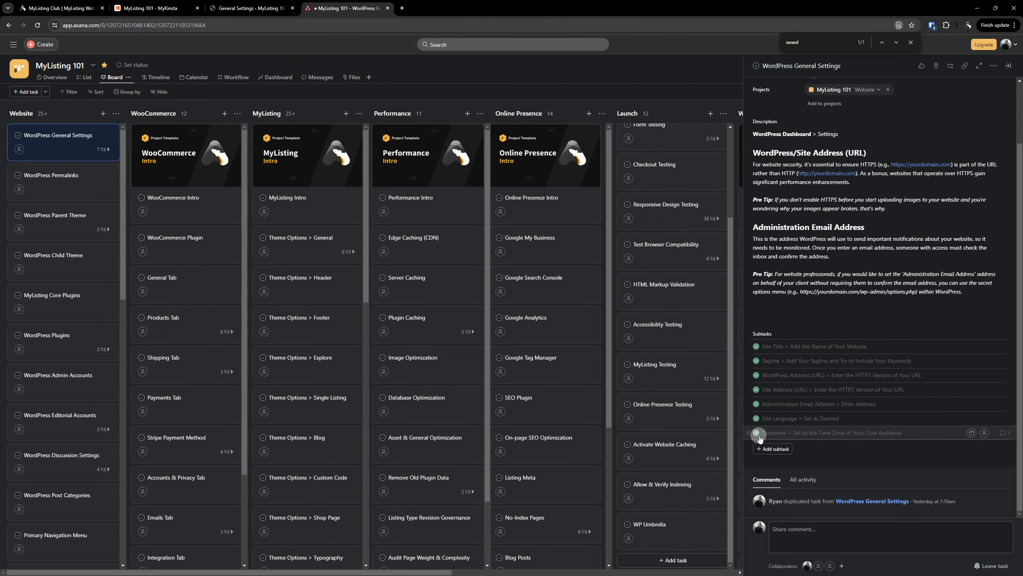
{"action": "left_click", "coordinate": [250, 8]}
{"action": "scroll", "coordinate": [202, 284], "scroll_direction": "down", "scroll_amount": 3}
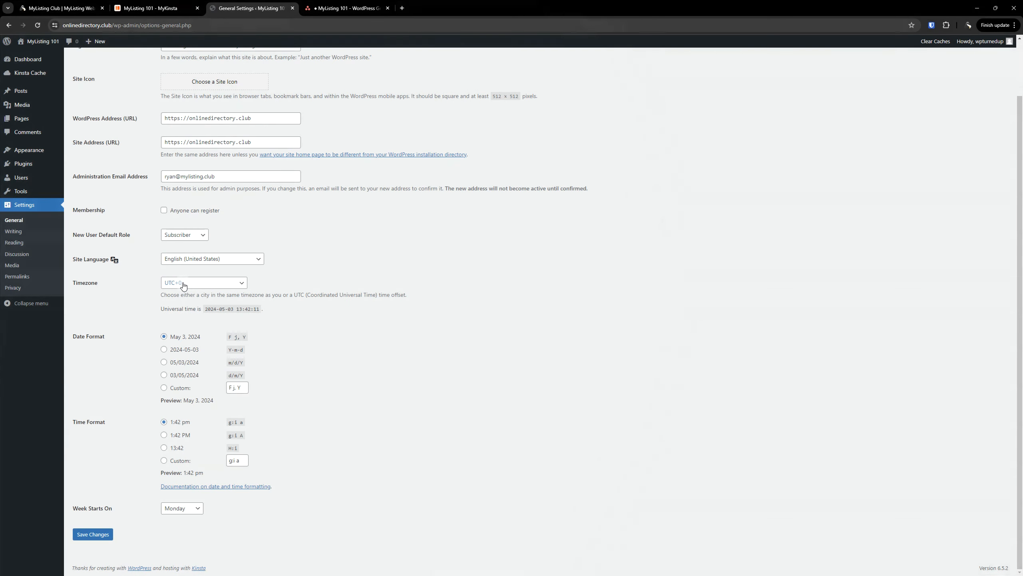
Set the site timezone to New York and save the General Settings
{"action": "left_click", "coordinate": [184, 283]}
{"action": "left_click", "coordinate": [184, 283]}
{"action": "left_click", "coordinate": [184, 283]}
{"action": "type", "text": "new"}
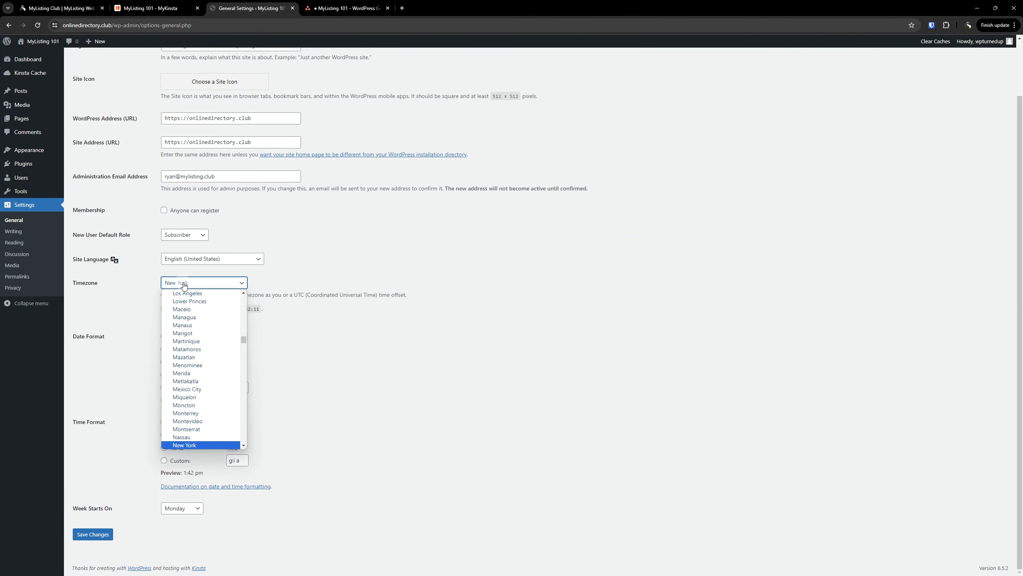
{"action": "left_click", "coordinate": [197, 445]}
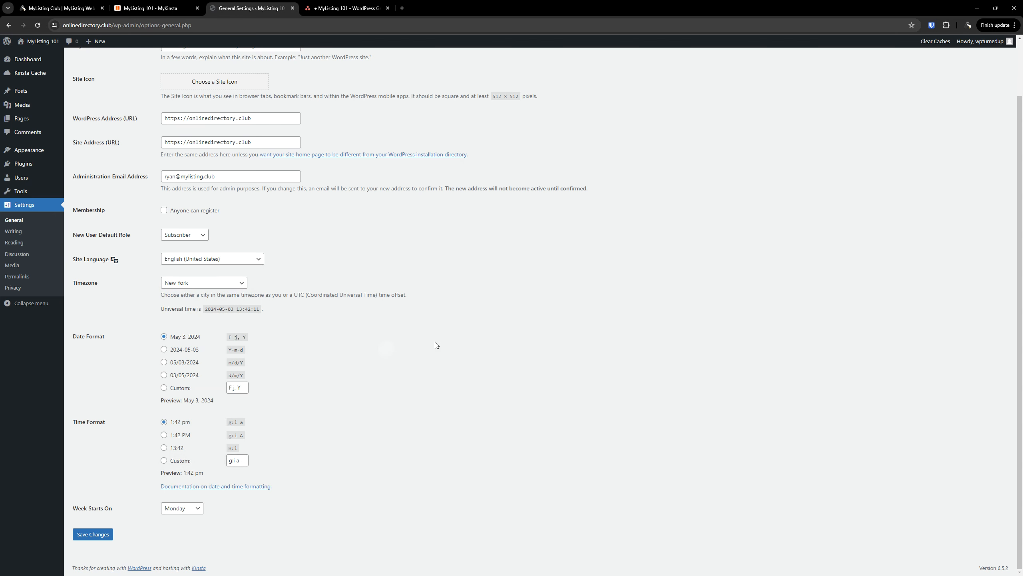
{"action": "left_click", "coordinate": [94, 535]}
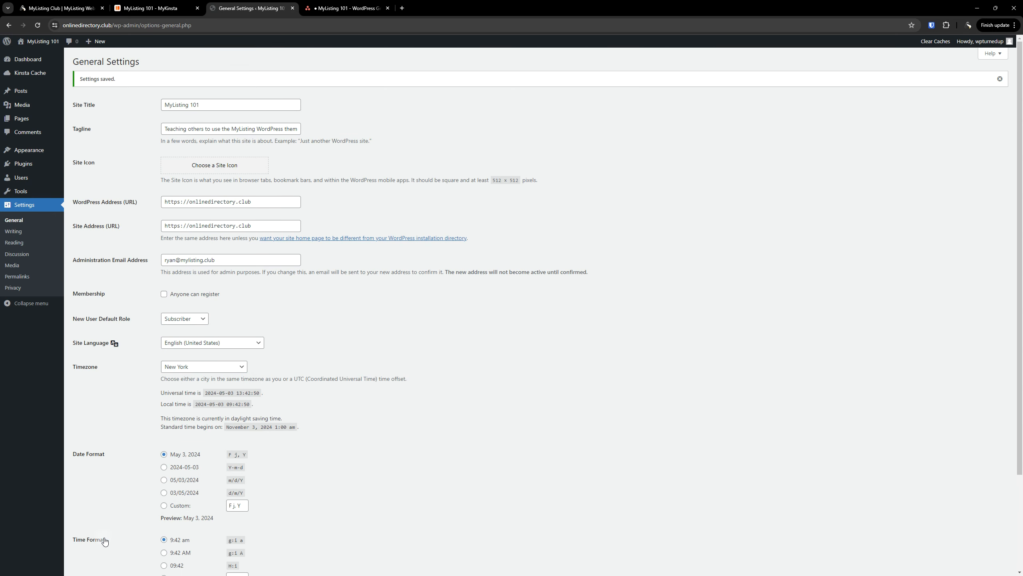
{"action": "left_click", "coordinate": [348, 3]}
Delete the WordPress General Settings task in Asana and open the WordPress Permalinks task
{"action": "scroll", "coordinate": [826, 394], "scroll_direction": "up", "scroll_amount": 5}
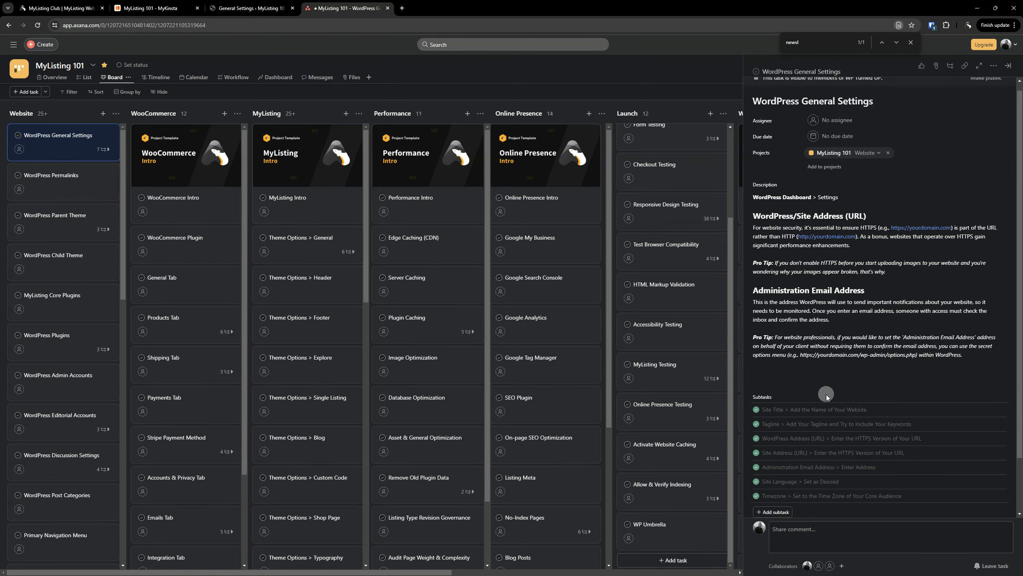
{"action": "left_click", "coordinate": [1008, 65]}
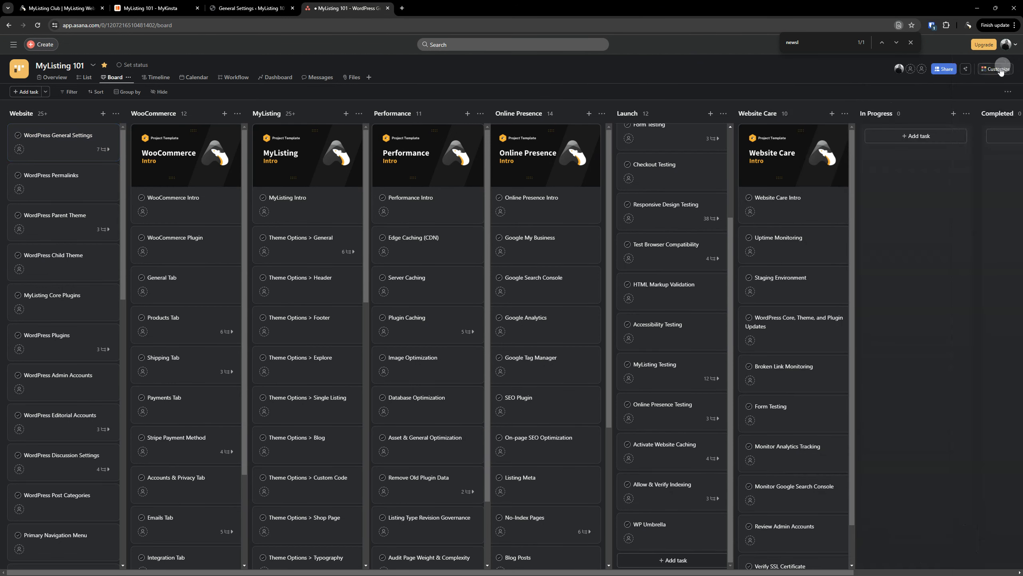
{"action": "right_click", "coordinate": [79, 145]}
{"action": "left_click", "coordinate": [97, 271]}
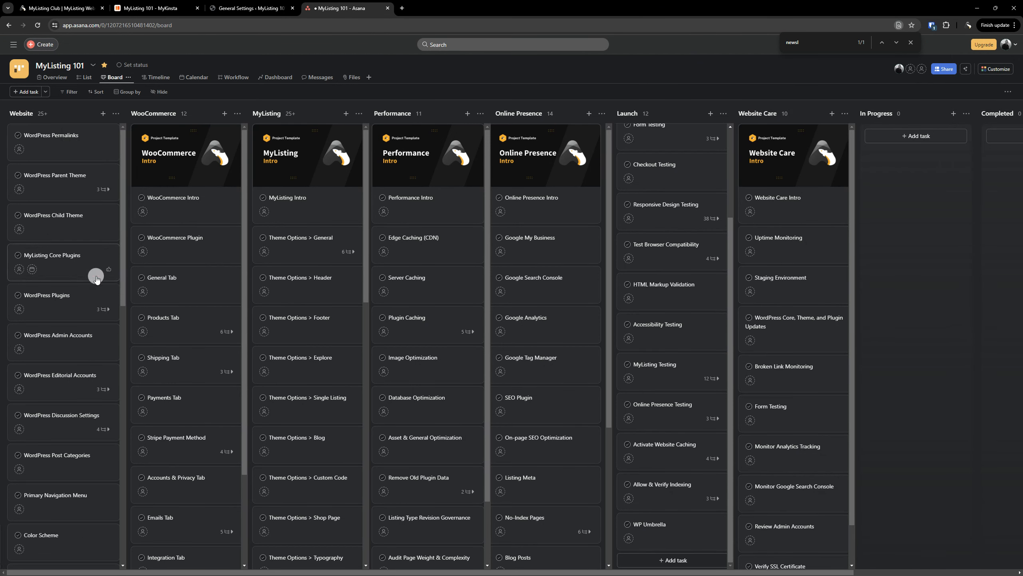
{"action": "left_click", "coordinate": [48, 133]}
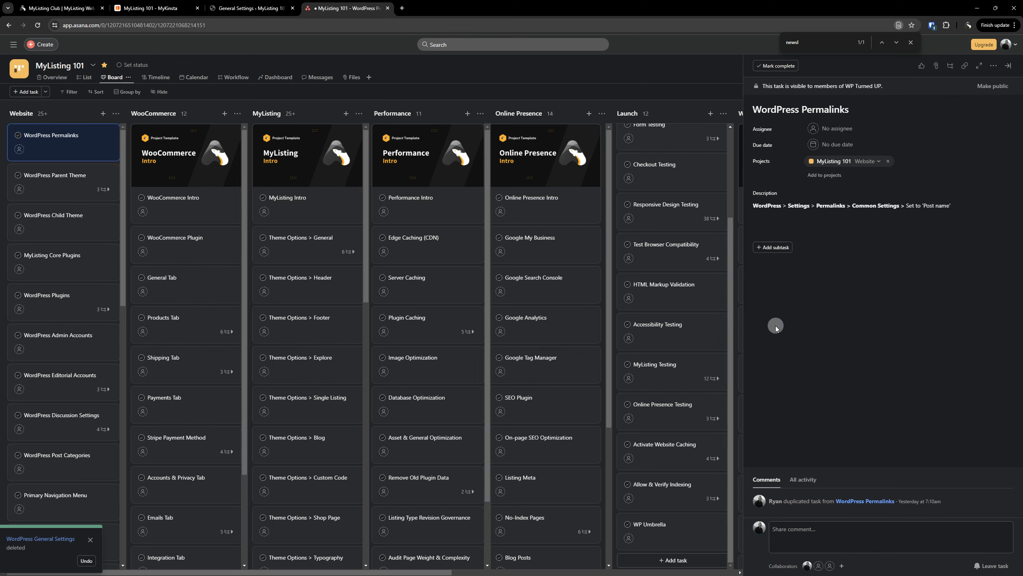
{"action": "left_click", "coordinate": [250, 7]}
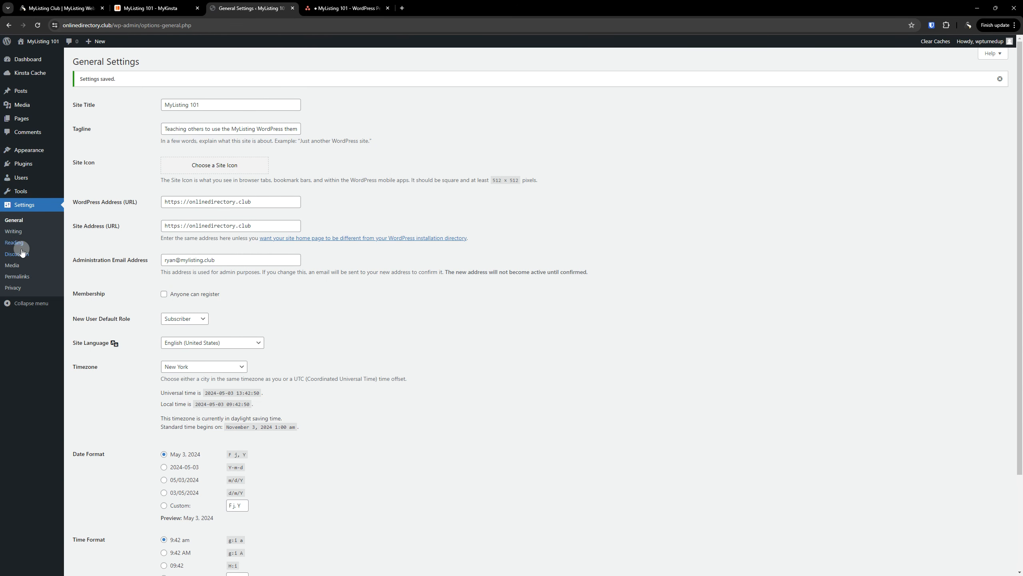
Save the permalink structure as Post name (/%postname%/)
{"action": "left_click", "coordinate": [21, 278]}
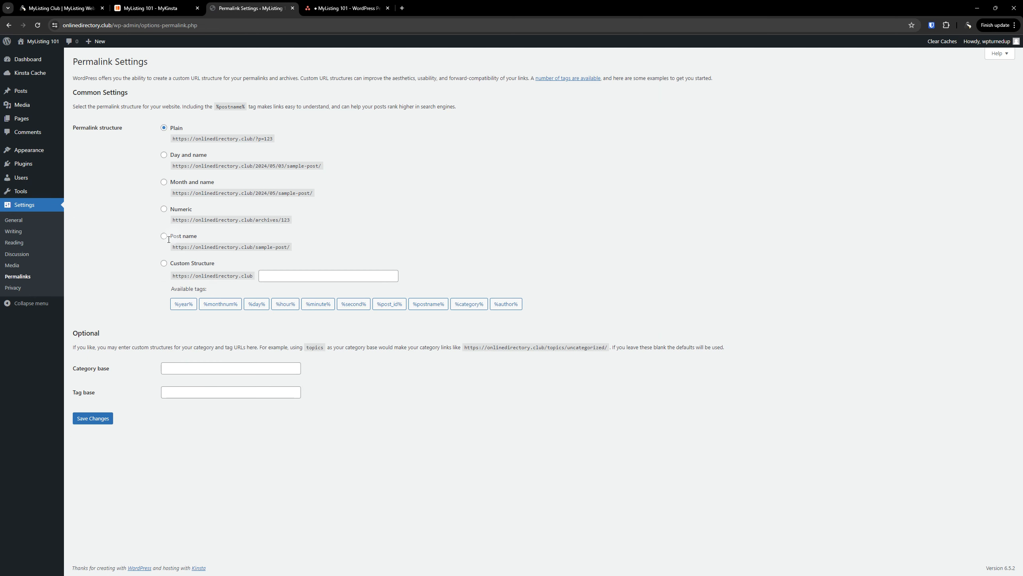
{"action": "left_click", "coordinate": [164, 238]}
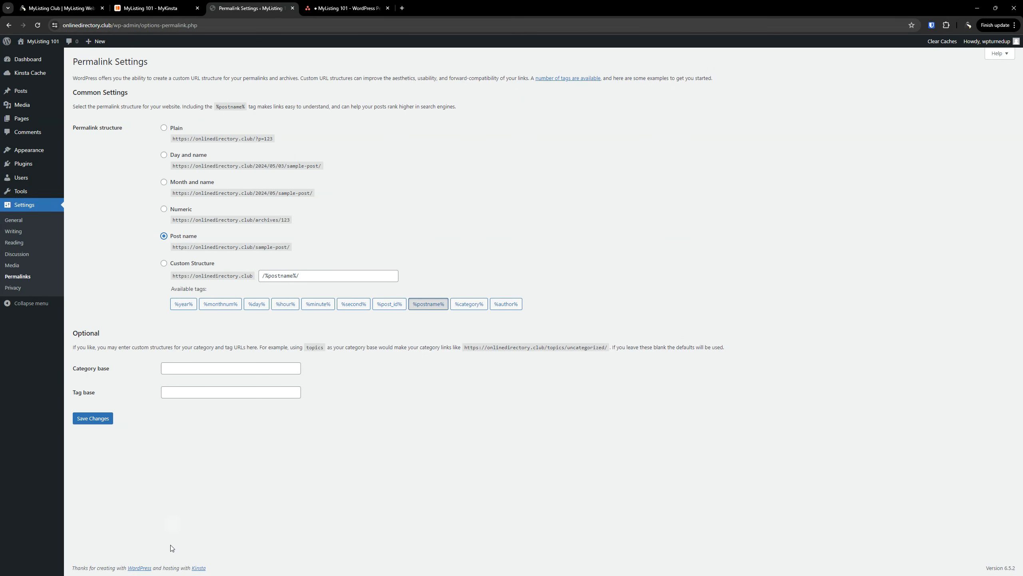
{"action": "left_click", "coordinate": [94, 418]}
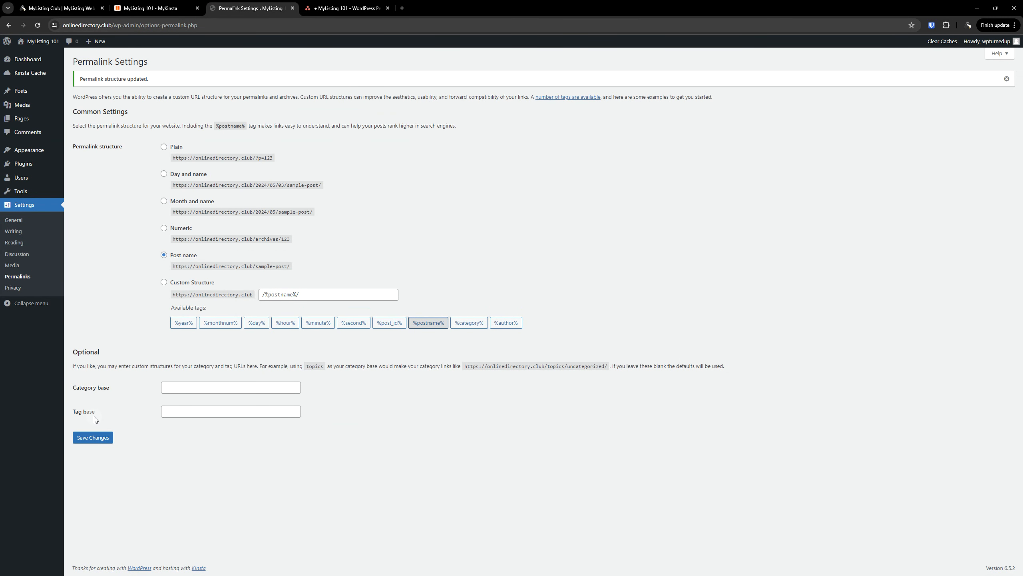
{"action": "left_click", "coordinate": [346, 8]}
Delete the WordPress Permalinks task in Asana and open the WordPress Parent Theme task
{"action": "left_click", "coordinate": [1008, 65]}
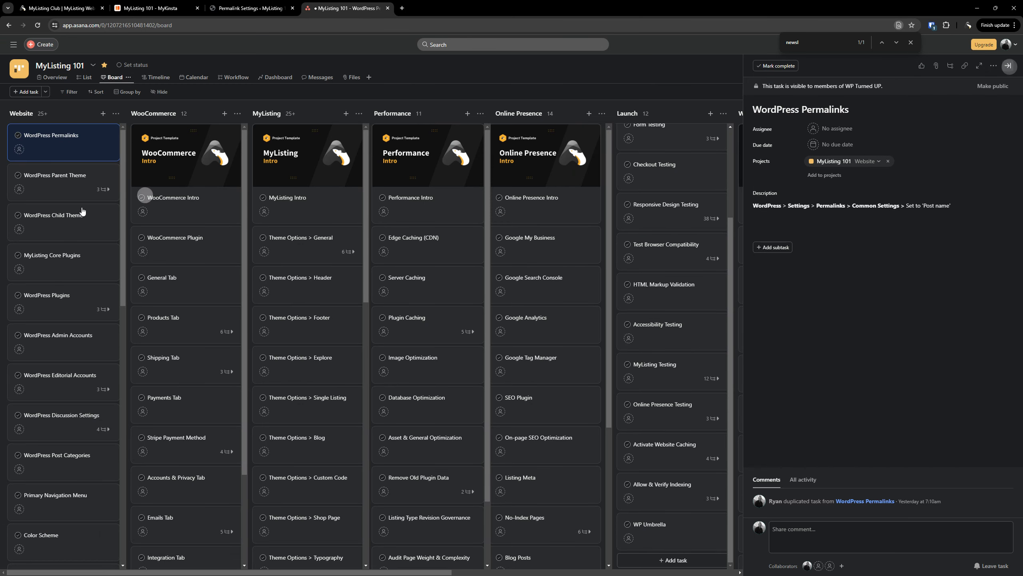
{"action": "right_click", "coordinate": [62, 142]}
{"action": "left_click", "coordinate": [90, 277]}
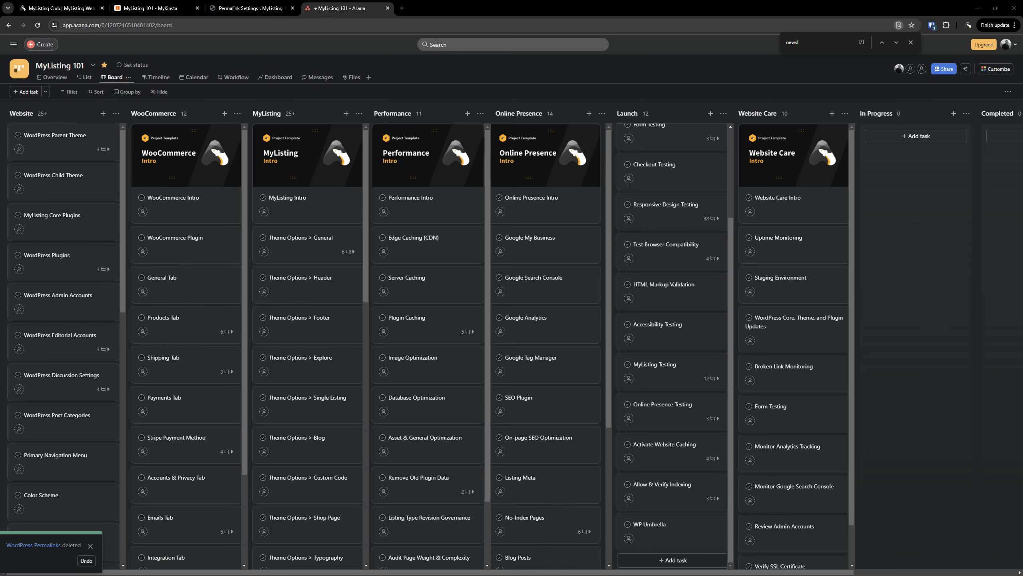
{"action": "left_click", "coordinate": [66, 139]}
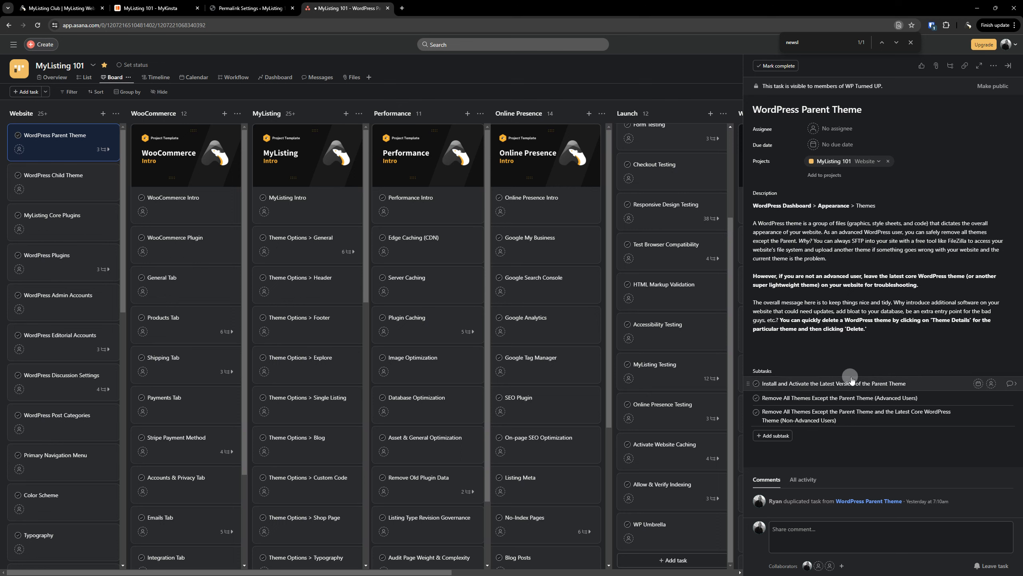
{"action": "left_click", "coordinate": [243, 5]}
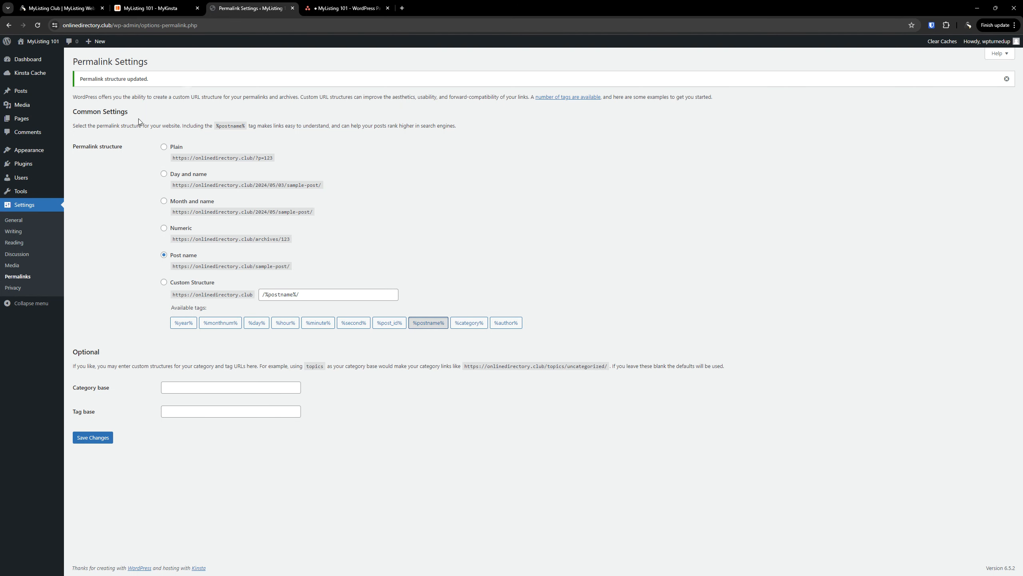
Open the Upload Theme form from Appearance > Themes > Add New Theme
{"action": "mouse_move", "coordinate": [51, 150]}
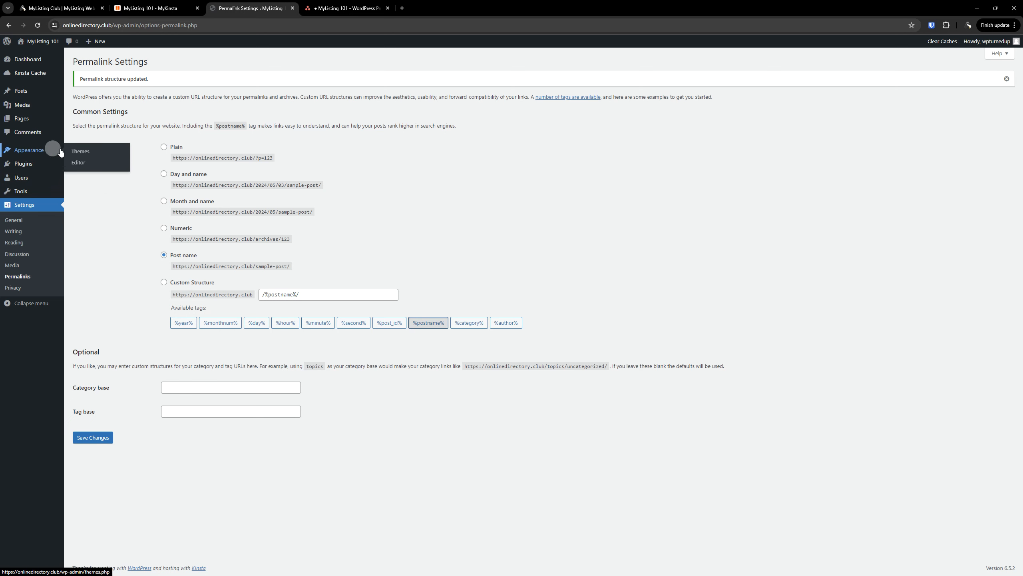
{"action": "left_click", "coordinate": [86, 155]}
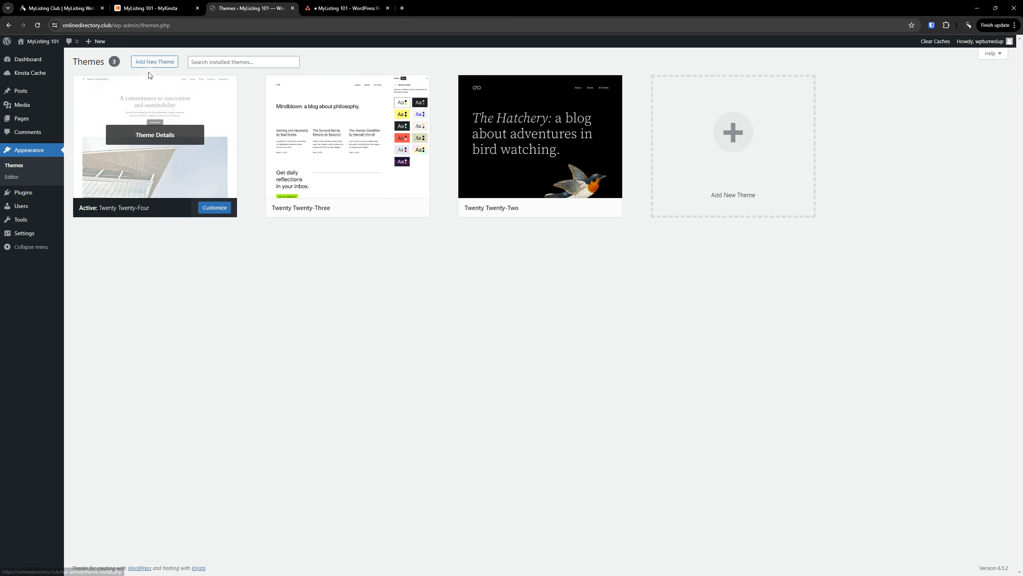
{"action": "left_click", "coordinate": [155, 64]}
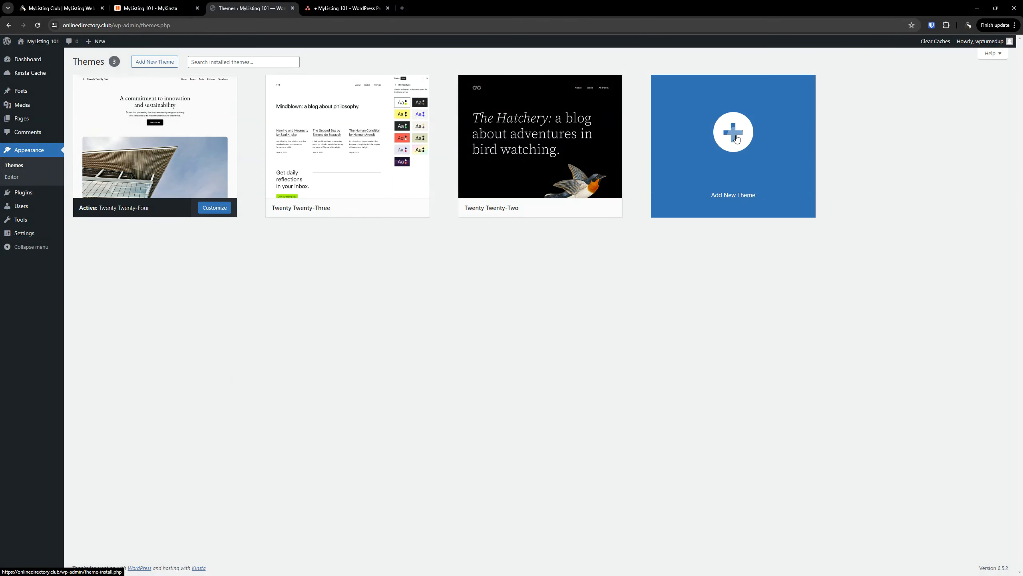
{"action": "left_click", "coordinate": [736, 139]}
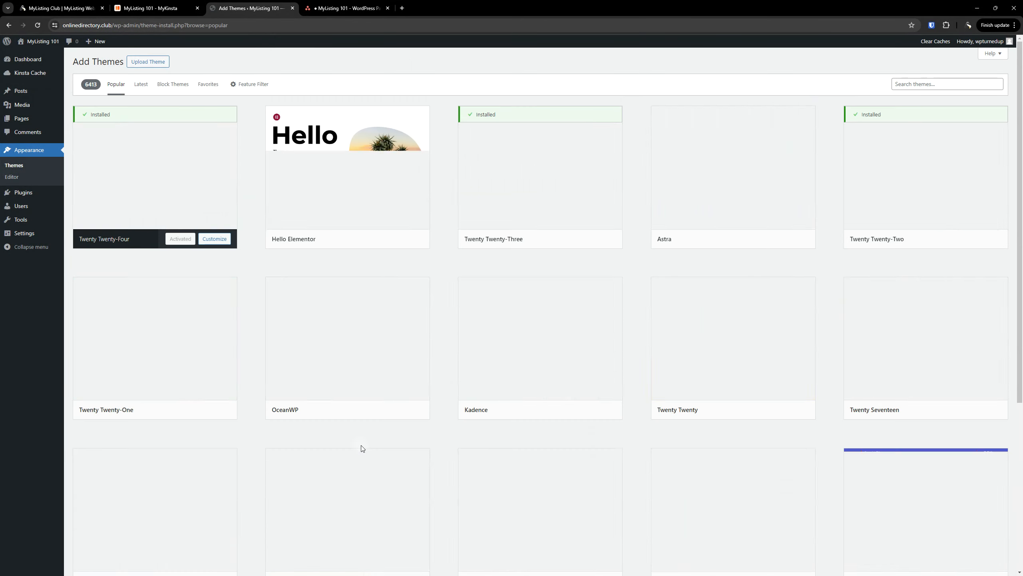
{"action": "left_click", "coordinate": [159, 64]}
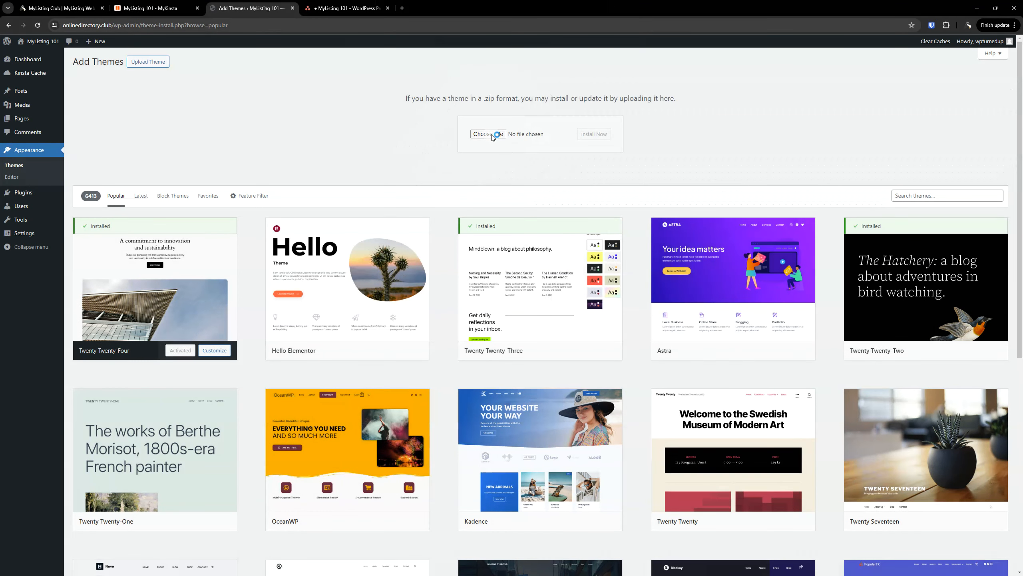
Choose ML 2.11.5.zip from Downloads and start installing it
{"action": "left_click", "coordinate": [489, 135]}
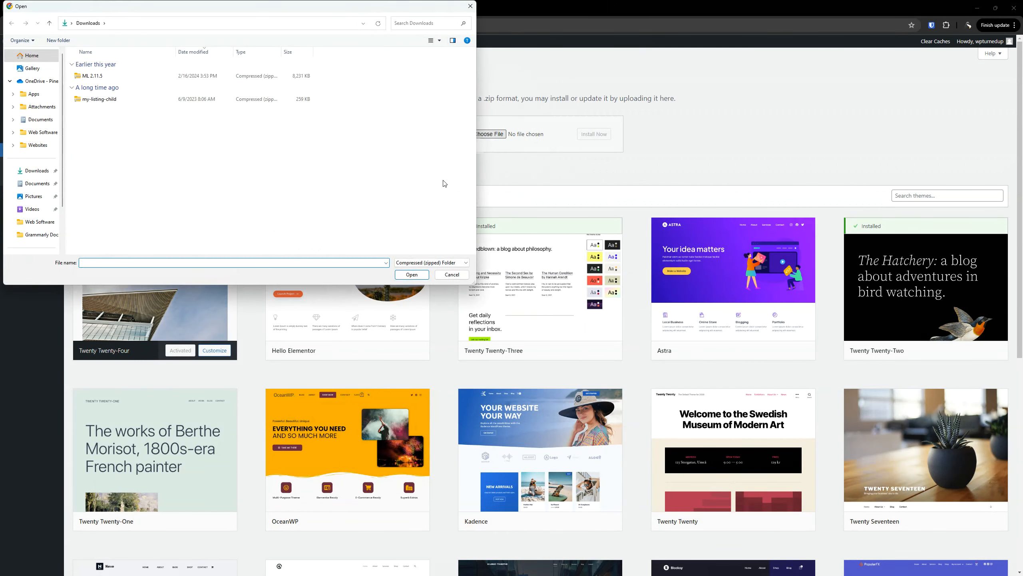
{"action": "double_click", "coordinate": [90, 77]}
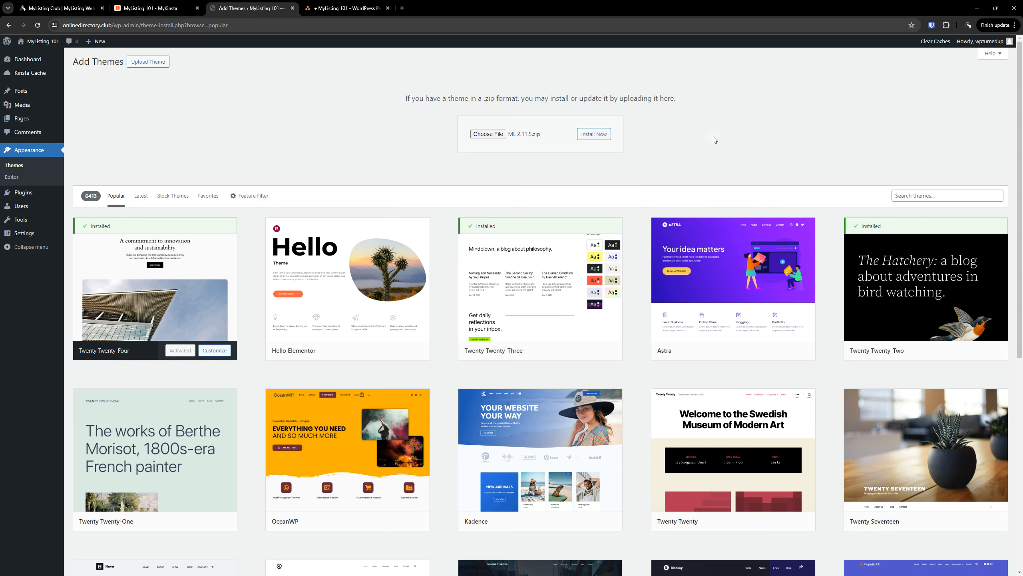
{"action": "left_click", "coordinate": [597, 136]}
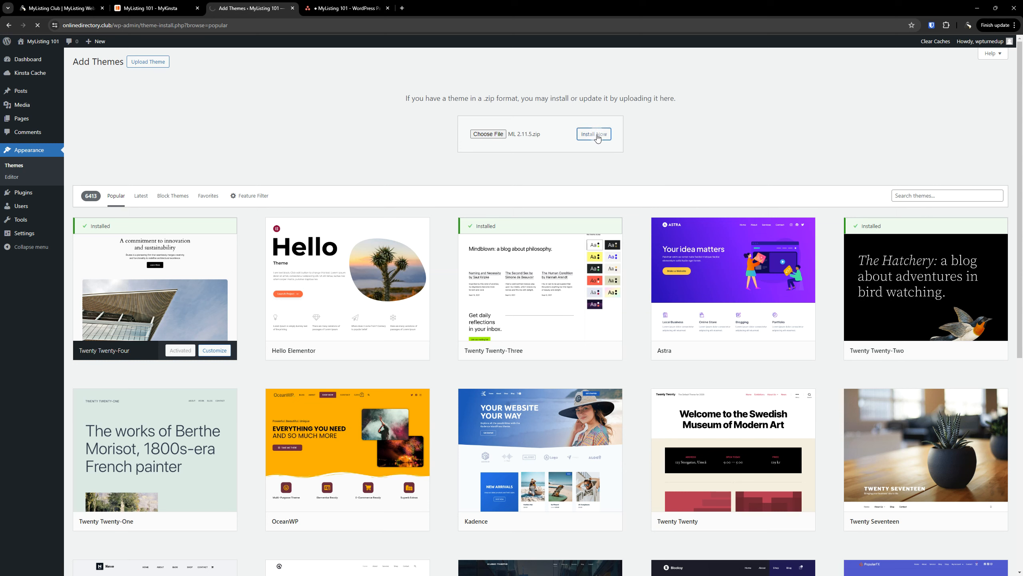
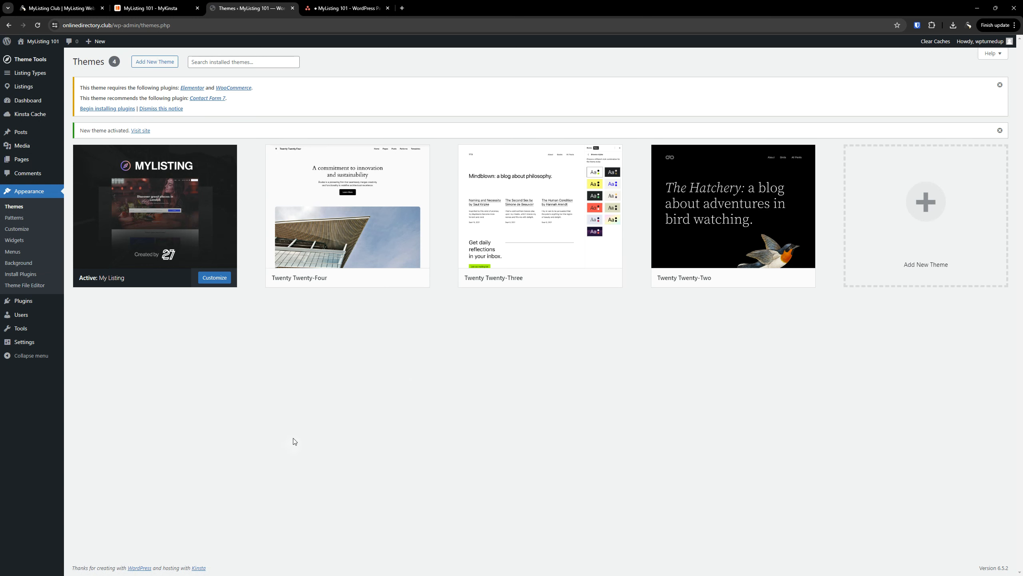
In Asana, tick off the parent theme install subtask and both theme-removal subtasks, then return to WordPress
{"action": "left_click", "coordinate": [362, 5]}
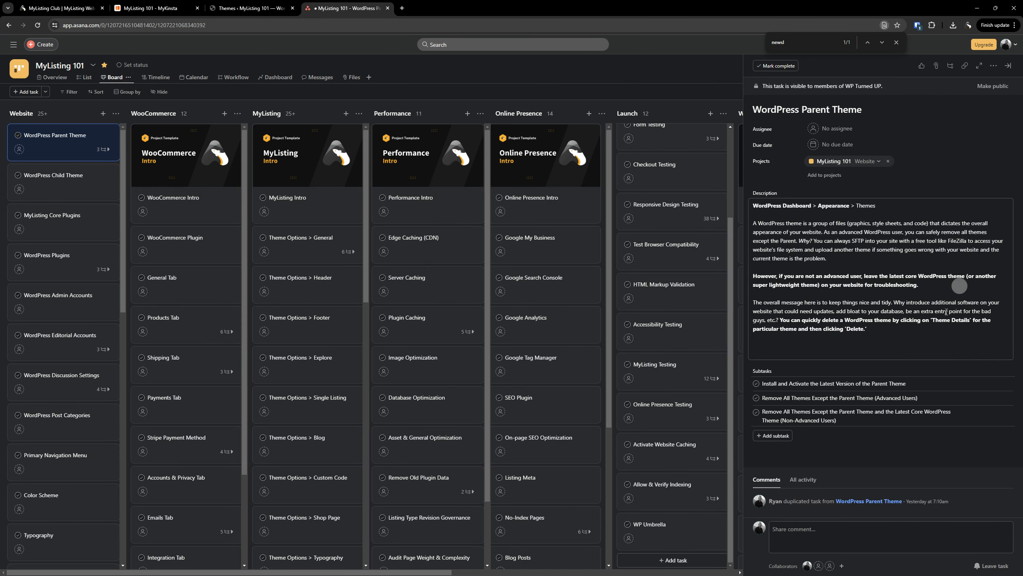
{"action": "left_click", "coordinate": [756, 384]}
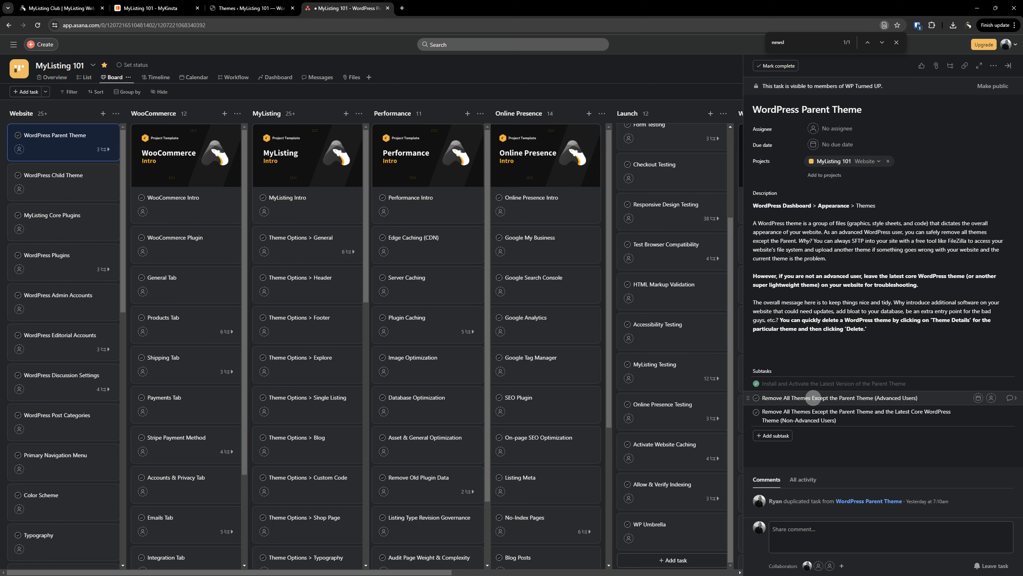
{"action": "left_click", "coordinate": [757, 398]}
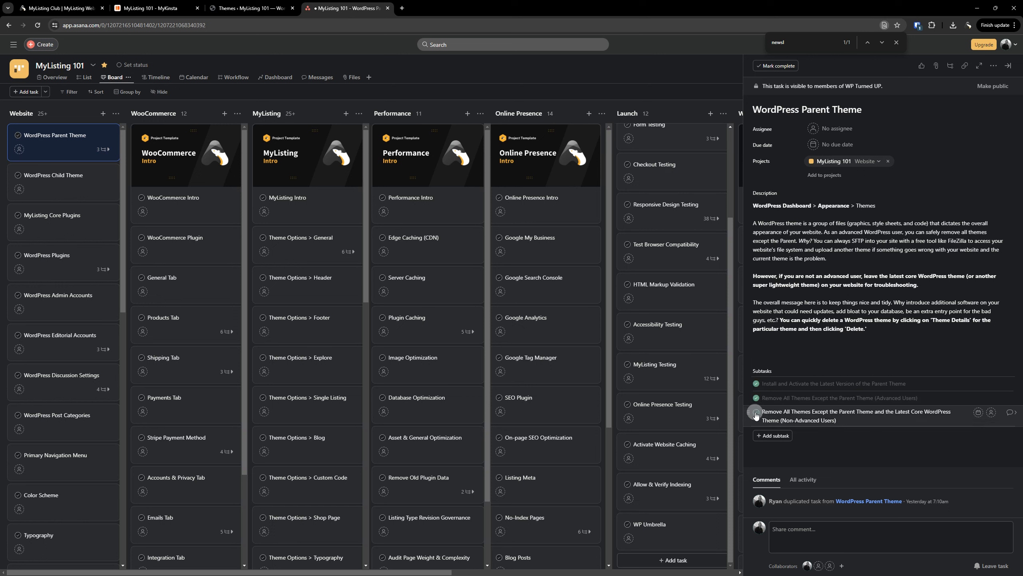
{"action": "left_click", "coordinate": [756, 413]}
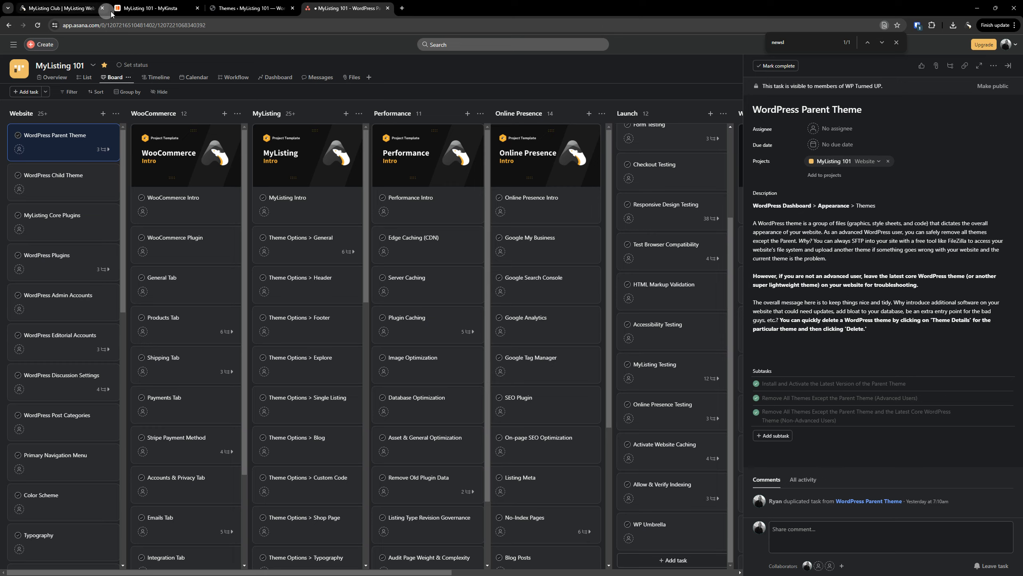
{"action": "left_click", "coordinate": [211, 5]}
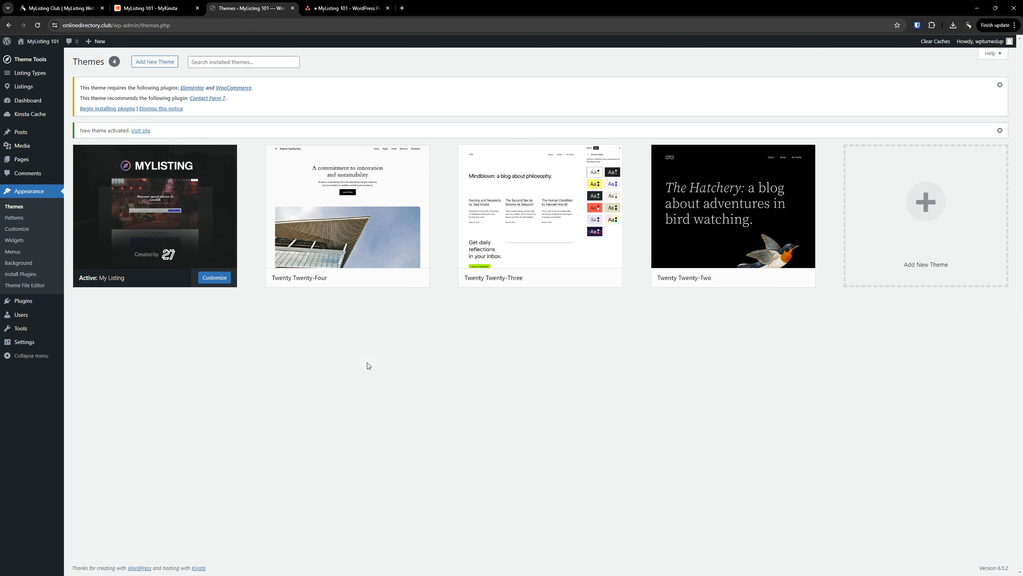
Delete the Twenty Twenty-Three theme from its Theme Details
{"action": "mouse_move", "coordinate": [343, 278]}
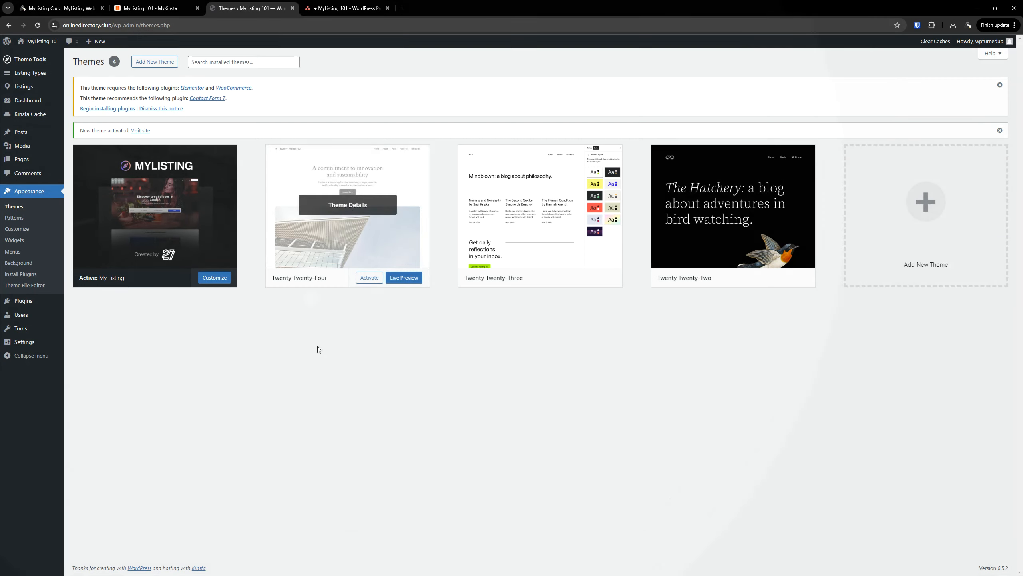
{"action": "left_click", "coordinate": [522, 221]}
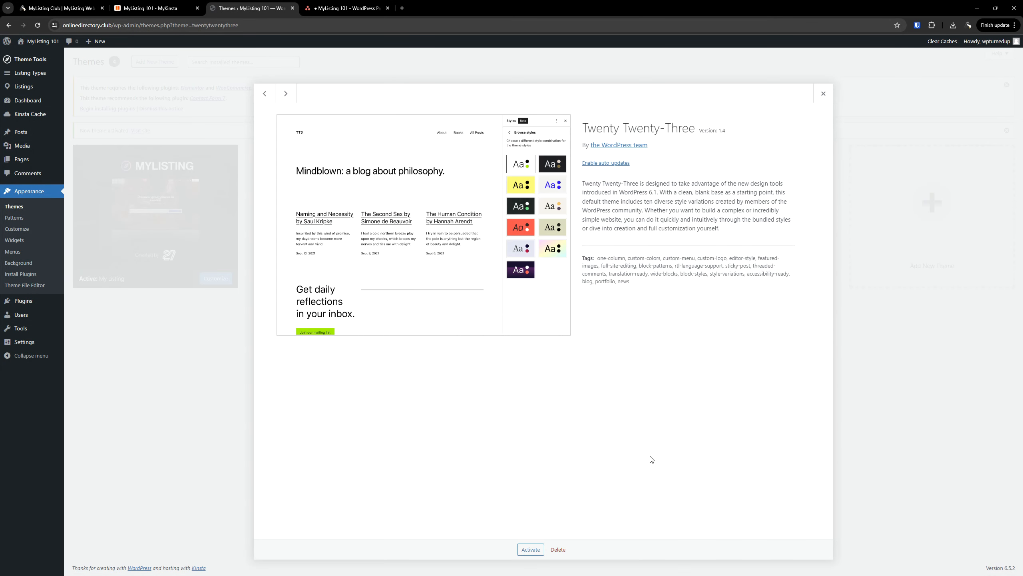
{"action": "left_click", "coordinate": [559, 549]}
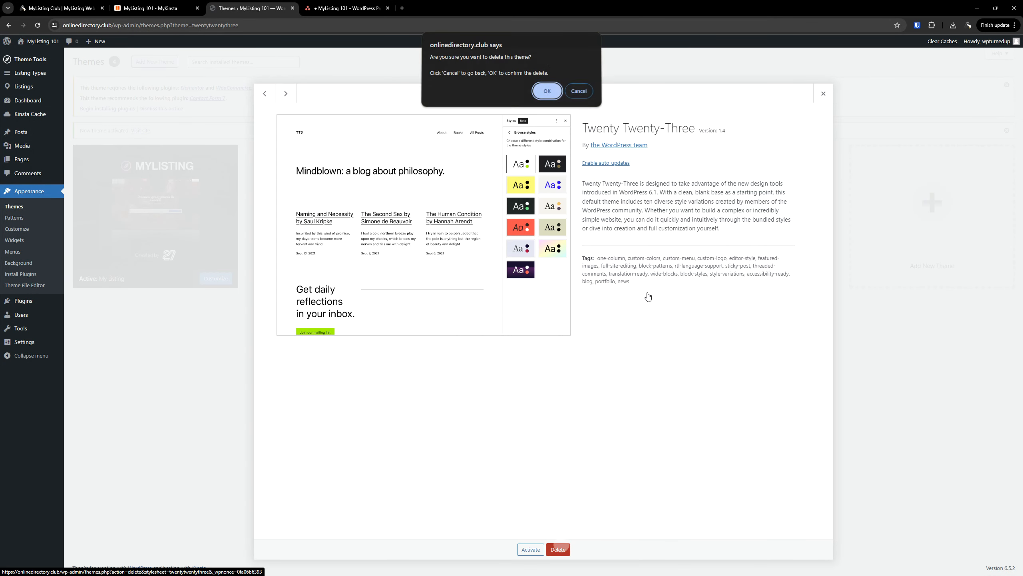
{"action": "left_click", "coordinate": [547, 91]}
Delete the Twenty Twenty-Two theme as well
{"action": "left_click", "coordinate": [523, 214]}
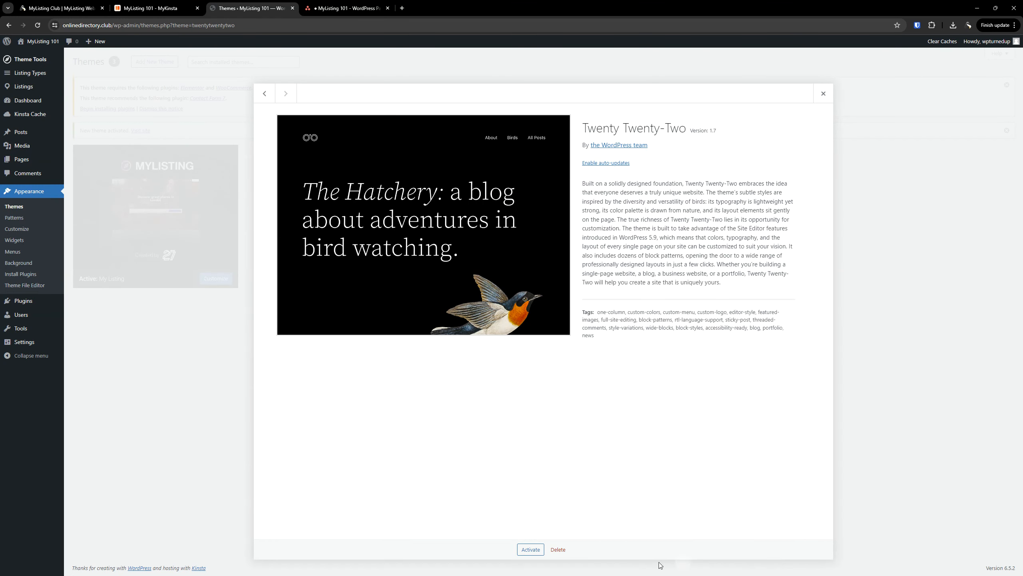
{"action": "left_click", "coordinate": [558, 549]}
{"action": "key", "text": "Return"}
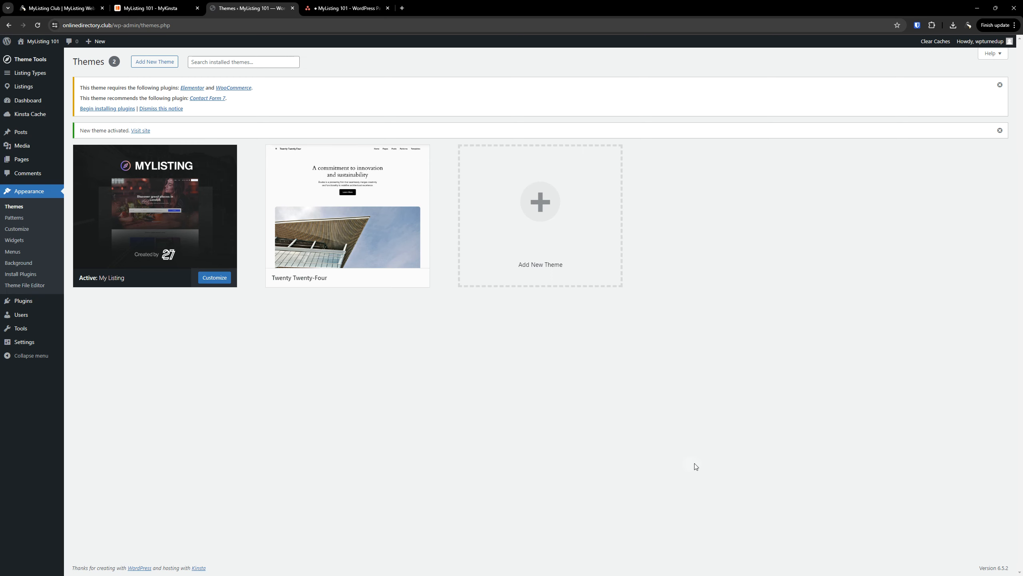
Delete the WordPress Parent Theme task from Asana's Website column
{"action": "left_click", "coordinate": [342, 8]}
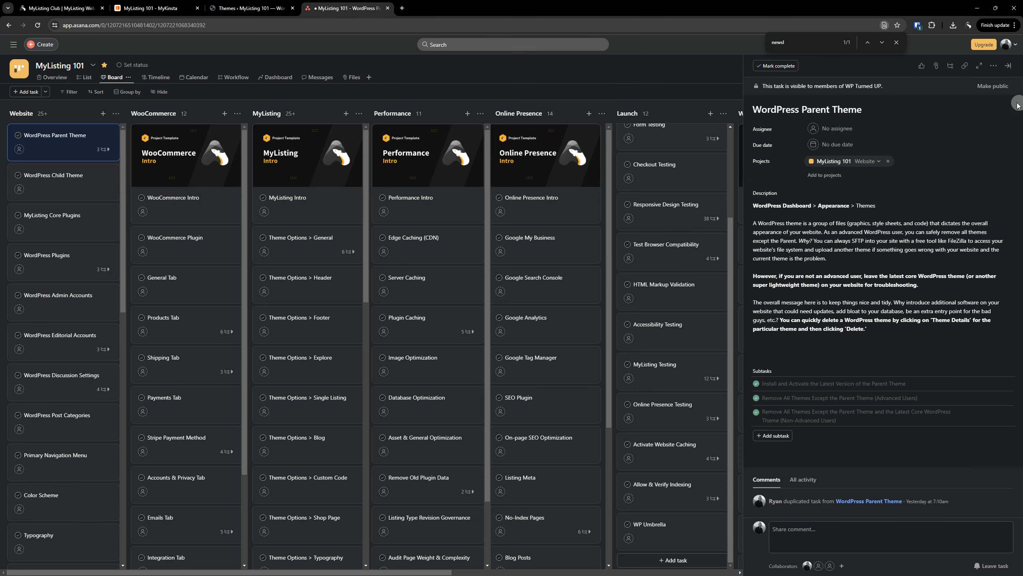
{"action": "left_click", "coordinate": [1008, 65]}
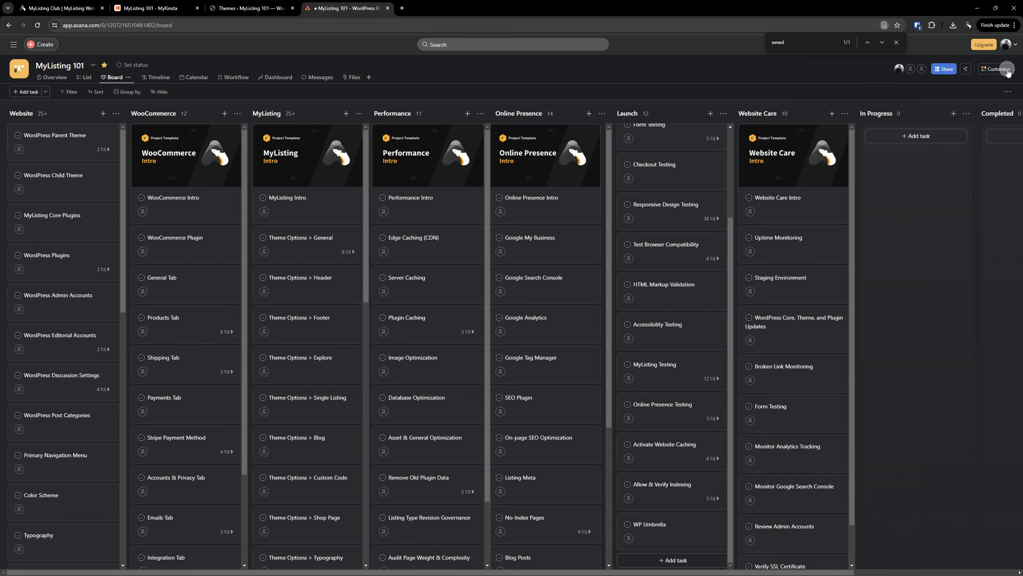
{"action": "right_click", "coordinate": [69, 137]}
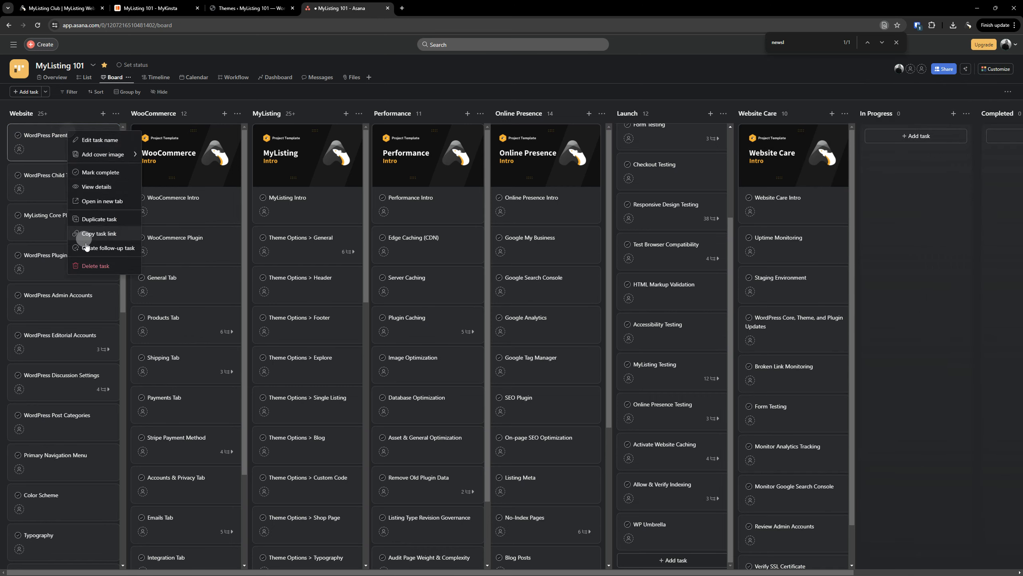
{"action": "left_click", "coordinate": [94, 268]}
Review the WordPress Child Theme task details, then go back to the WordPress Themes page
{"action": "left_click", "coordinate": [74, 143]}
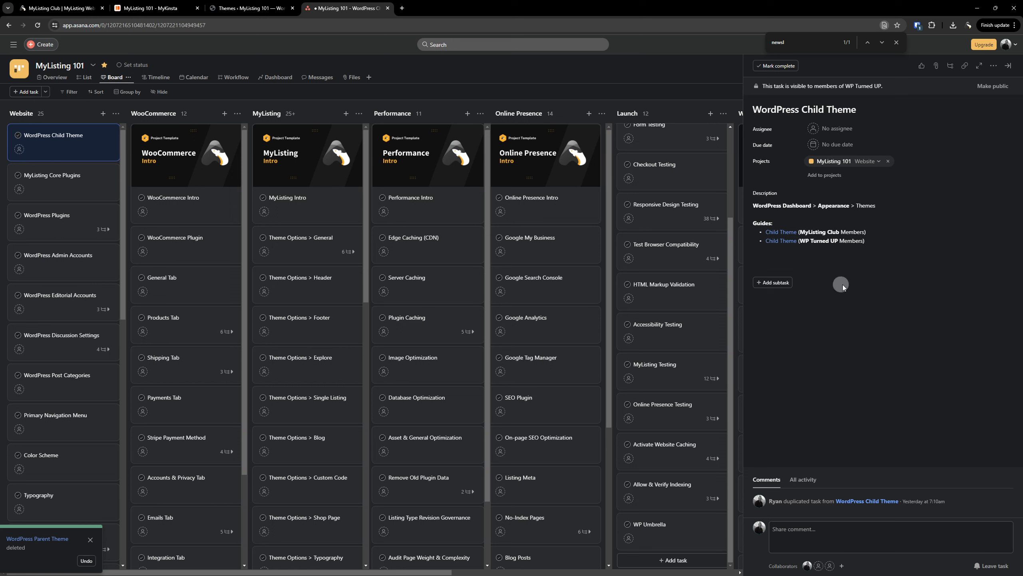
{"action": "left_click", "coordinate": [1008, 66]}
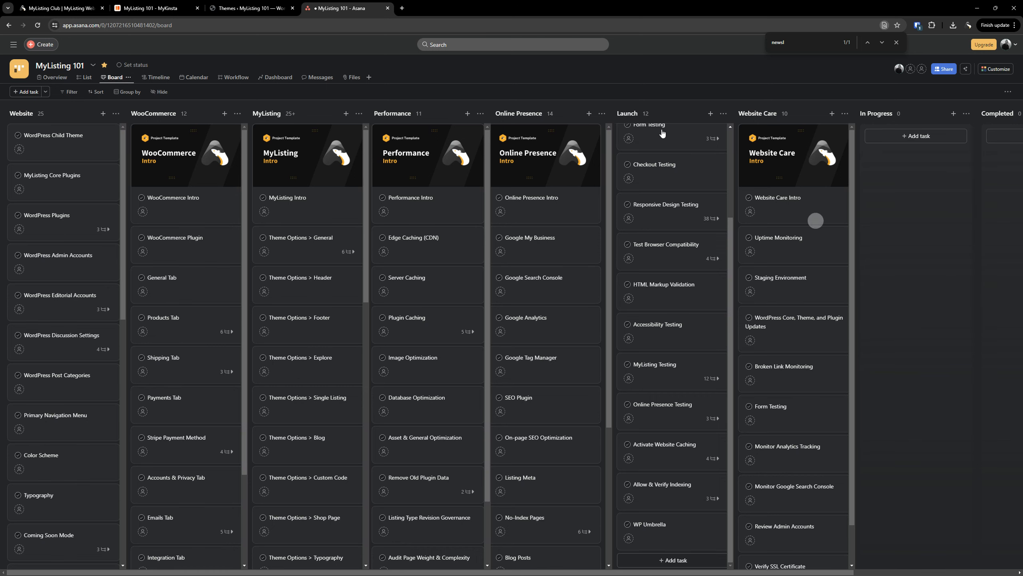
{"action": "left_click", "coordinate": [245, 10]}
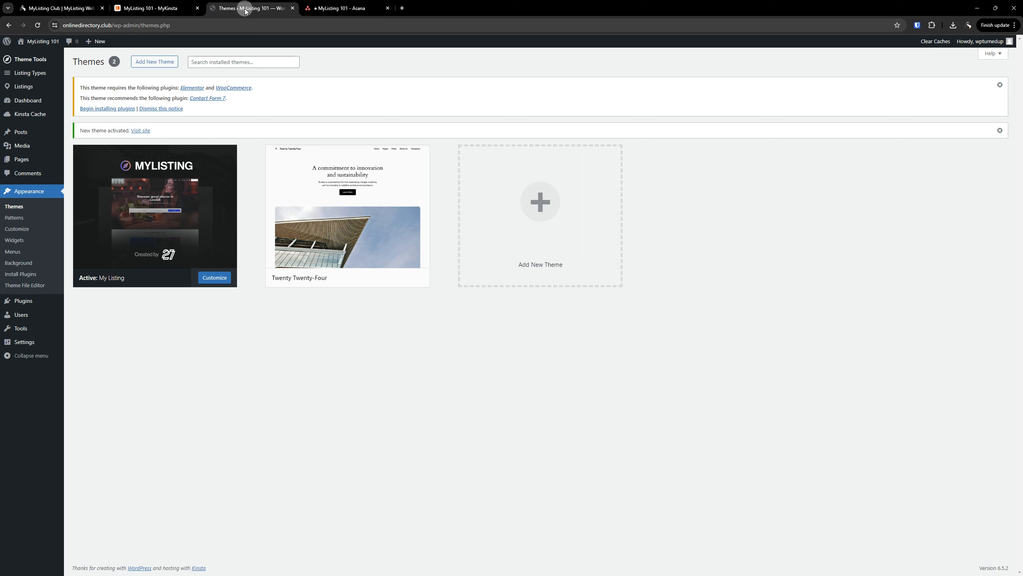
Bring up the Upload Theme form under Add New Theme and browse for a file
{"action": "left_click", "coordinate": [536, 217]}
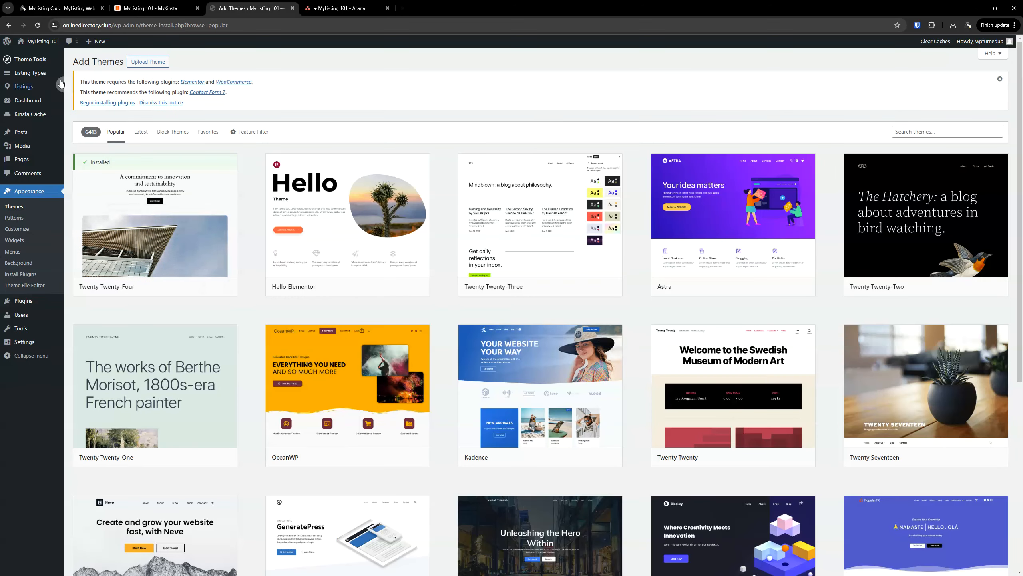
{"action": "left_click", "coordinate": [159, 63]}
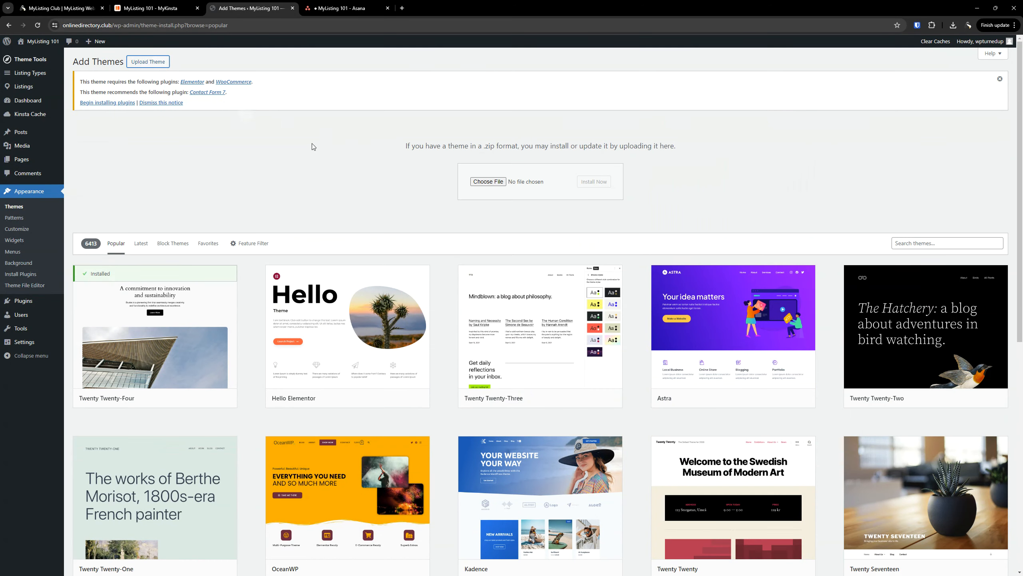
{"action": "left_click", "coordinate": [481, 183]}
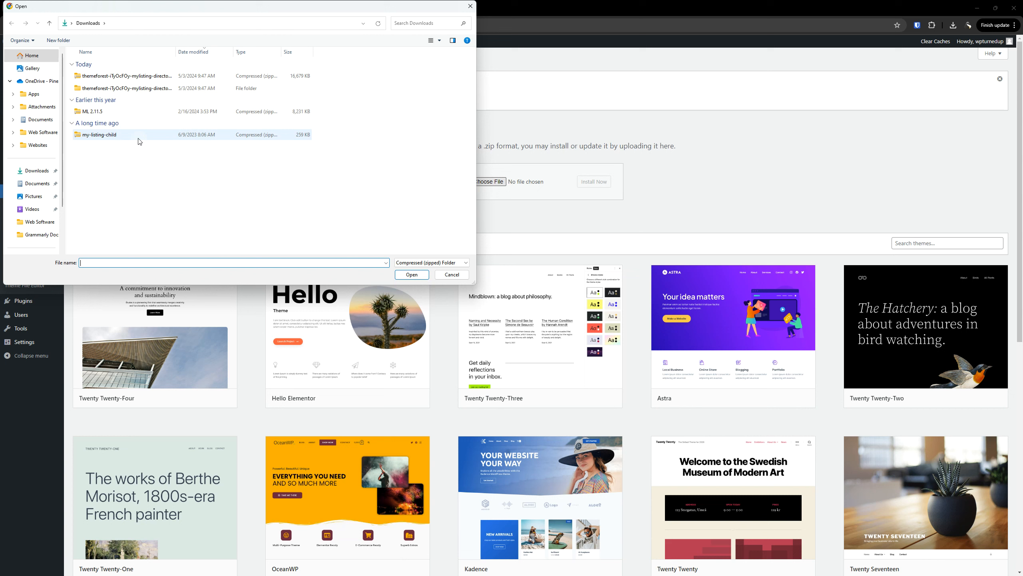
Upload my-listing-child.zip from the themeforest folder, install it, and activate My Listing Child
{"action": "double_click", "coordinate": [113, 89]}
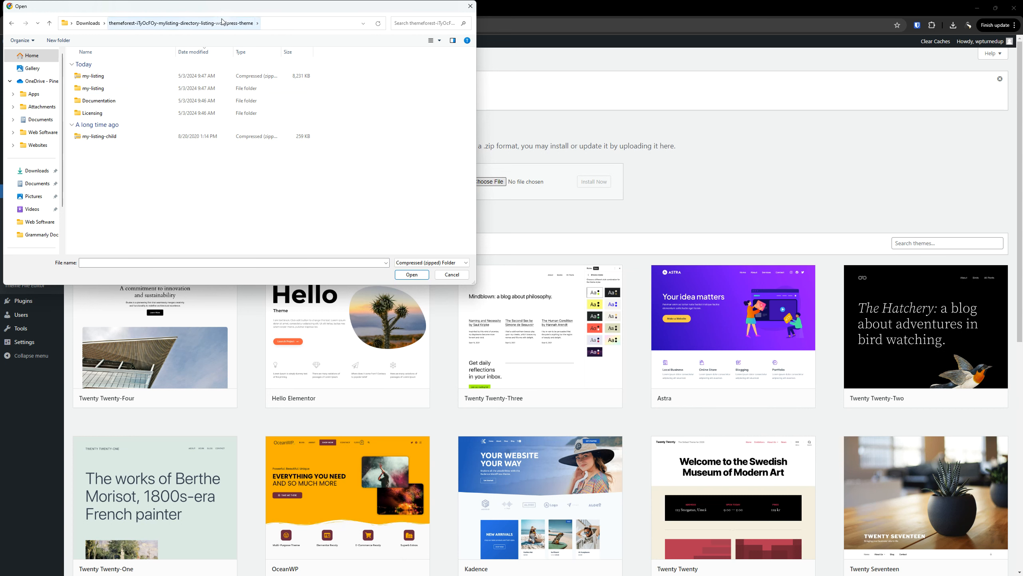
{"action": "left_click", "coordinate": [104, 140]}
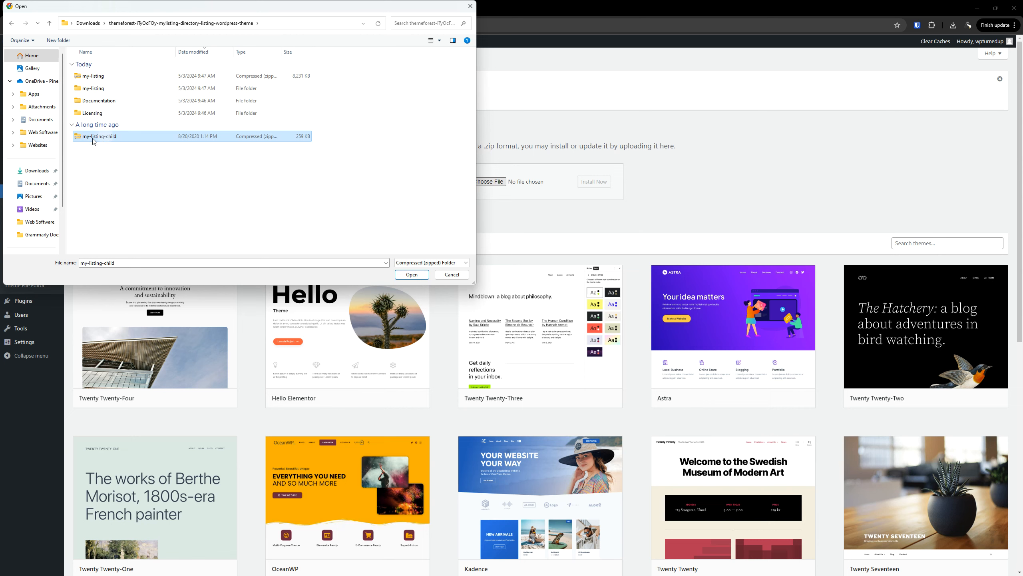
{"action": "double_click", "coordinate": [106, 138]}
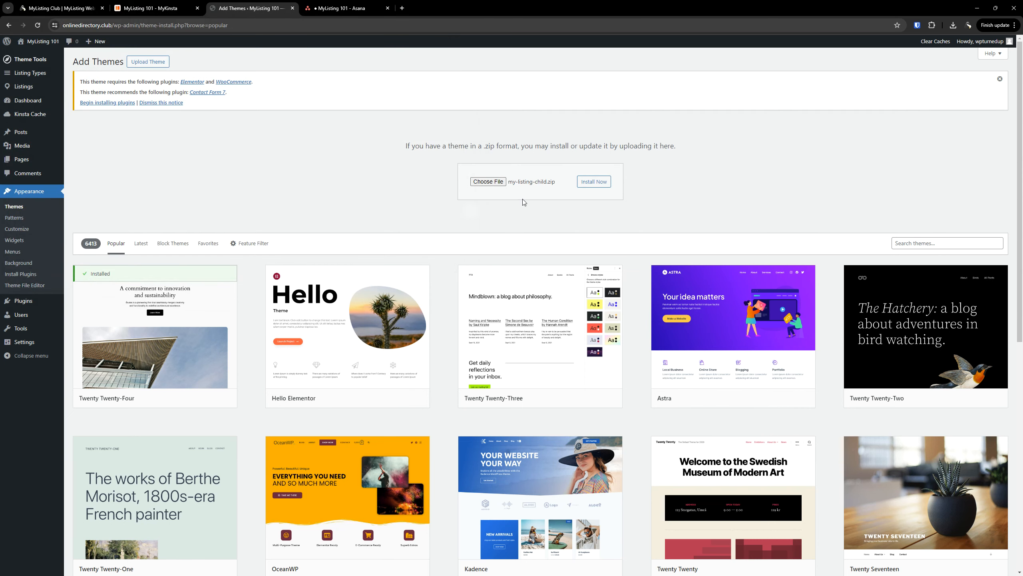
{"action": "left_click", "coordinate": [602, 184]}
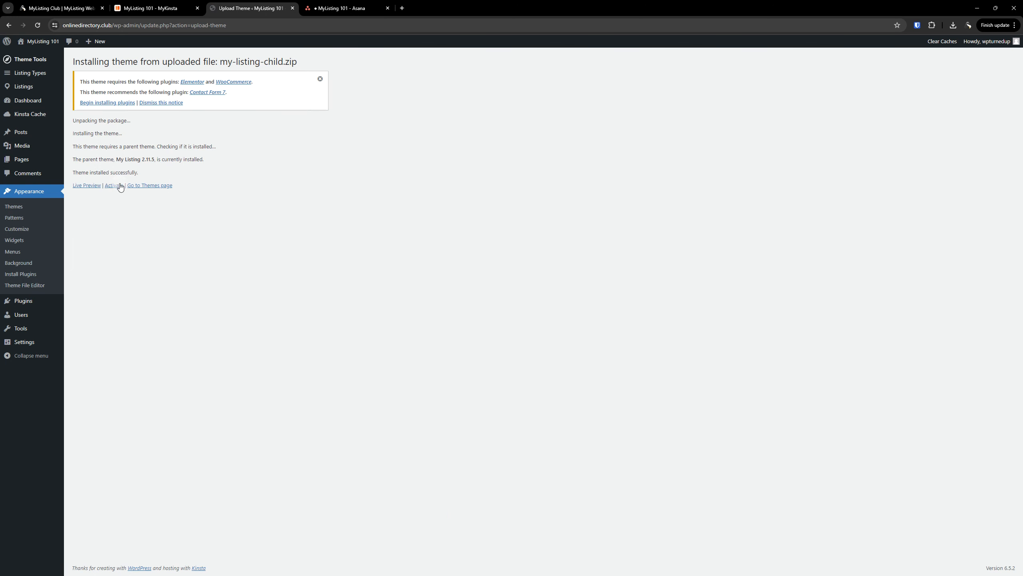
{"action": "left_click", "coordinate": [114, 185]}
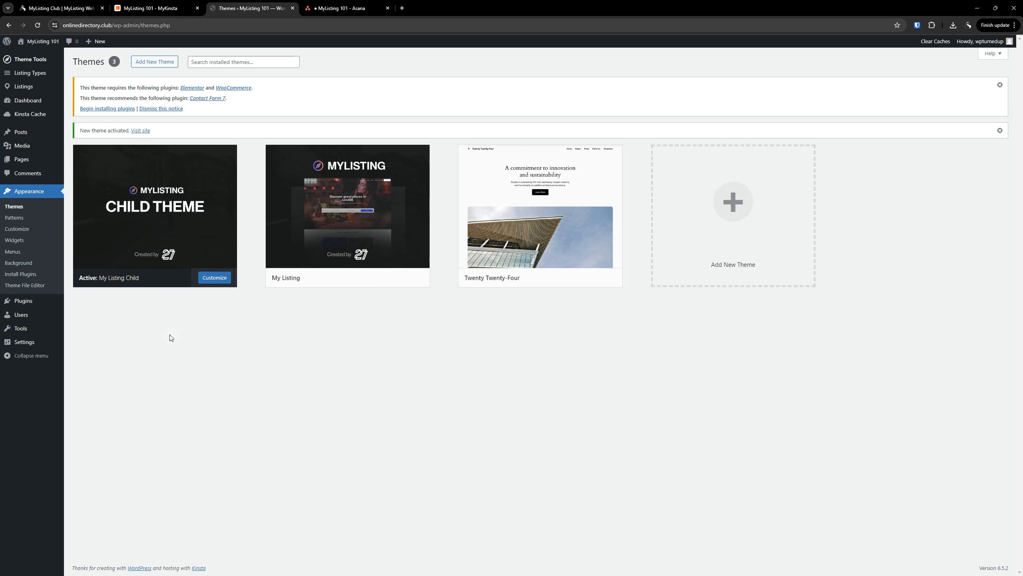
{"action": "mouse_move", "coordinate": [165, 248]}
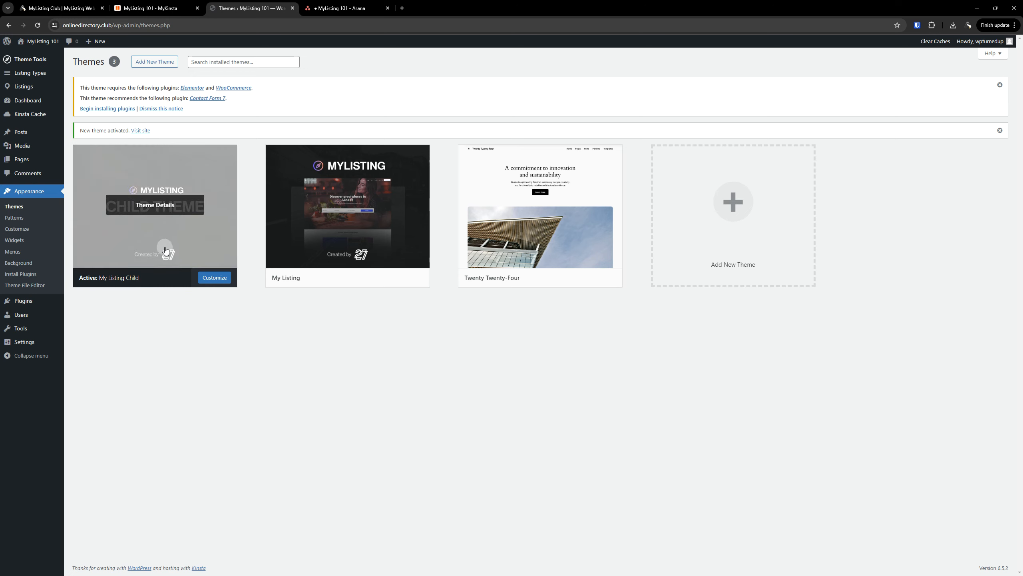
{"action": "mouse_move", "coordinate": [352, 229]}
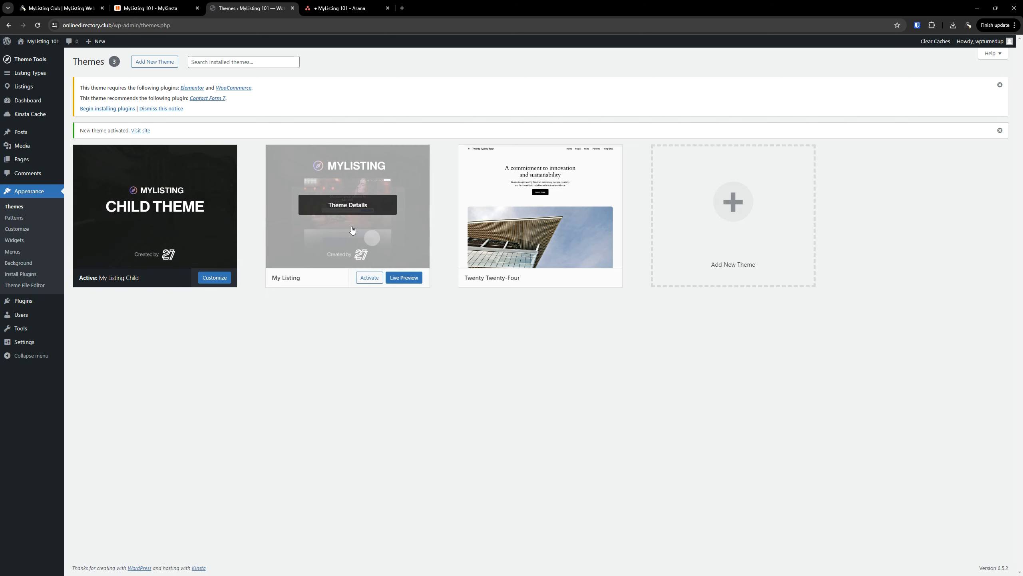
{"action": "left_click", "coordinate": [341, 210]}
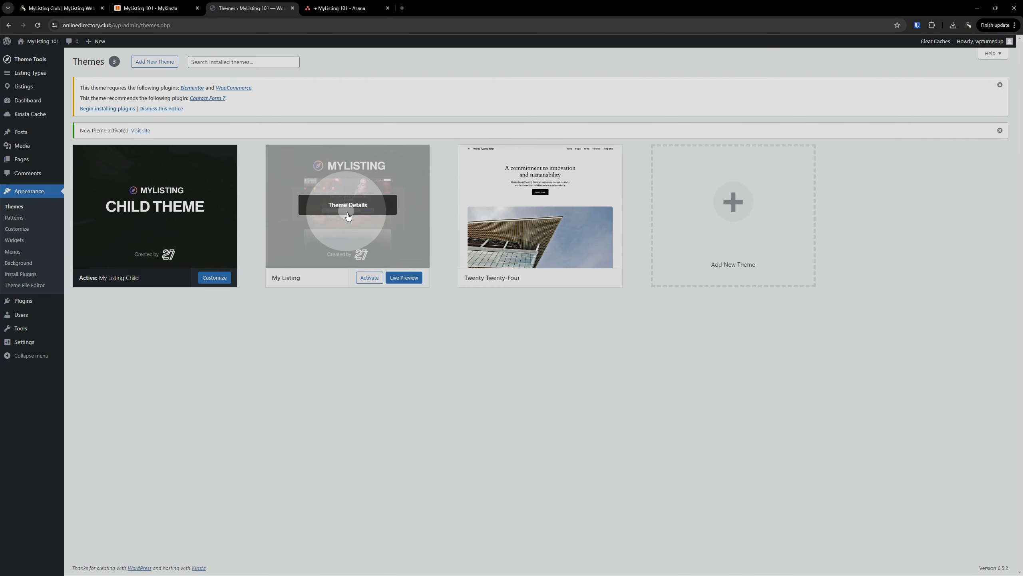
{"action": "left_click", "coordinate": [360, 225]}
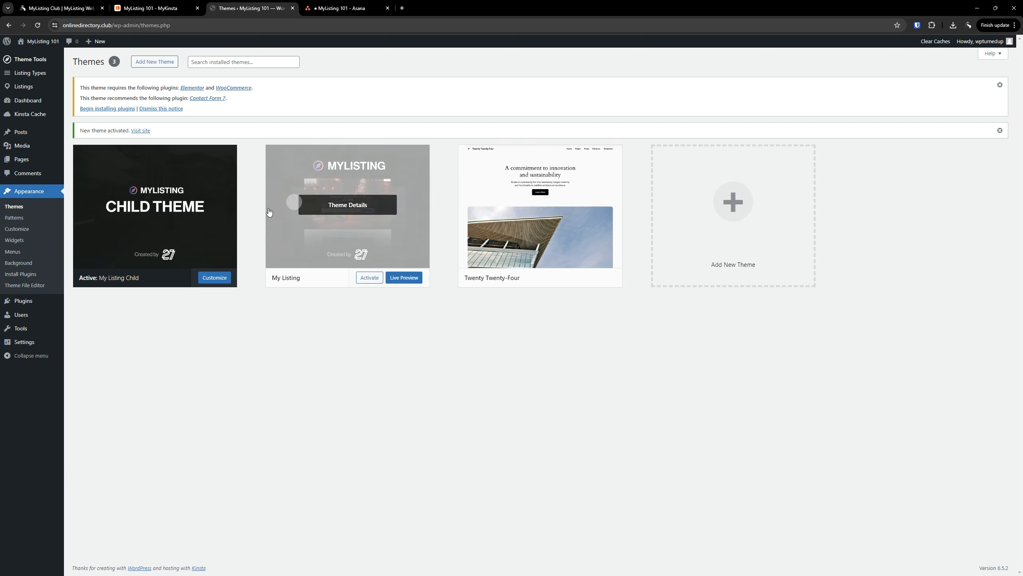
{"action": "left_click", "coordinate": [178, 234]}
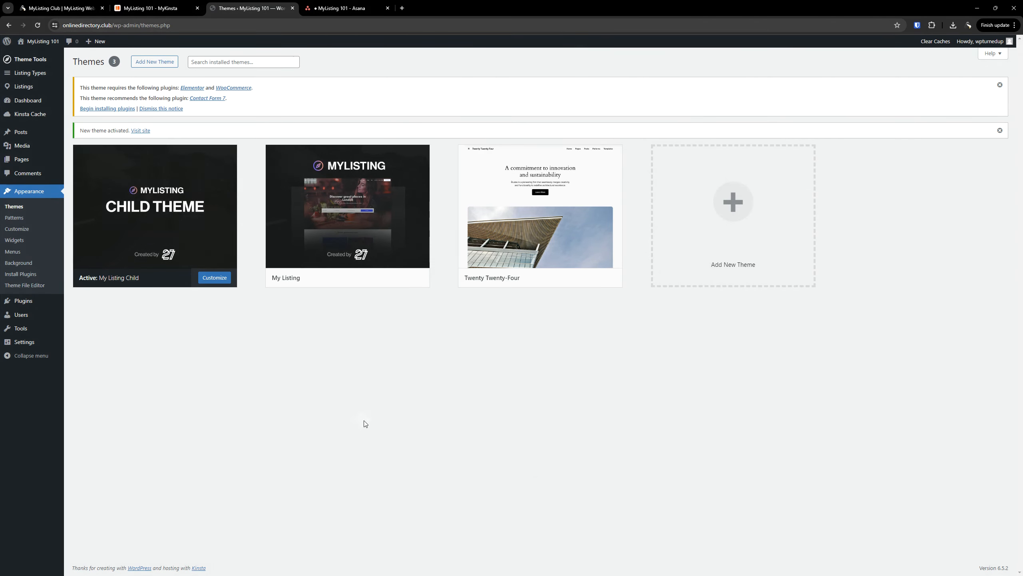
Delete the WordPress Child Theme task from Asana's Website column
{"action": "left_click", "coordinate": [363, 8]}
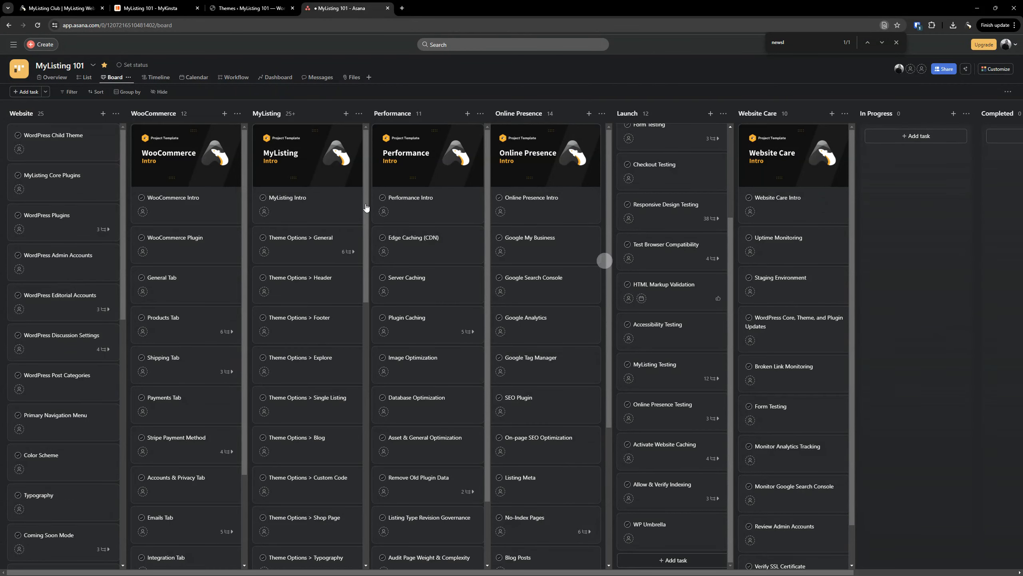
{"action": "right_click", "coordinate": [69, 137]}
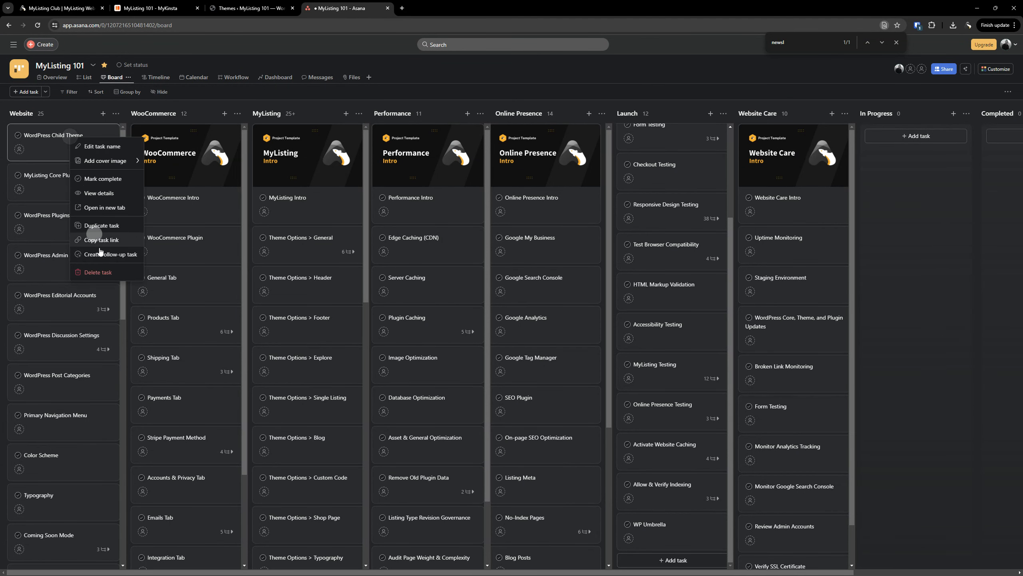
{"action": "left_click", "coordinate": [109, 270]}
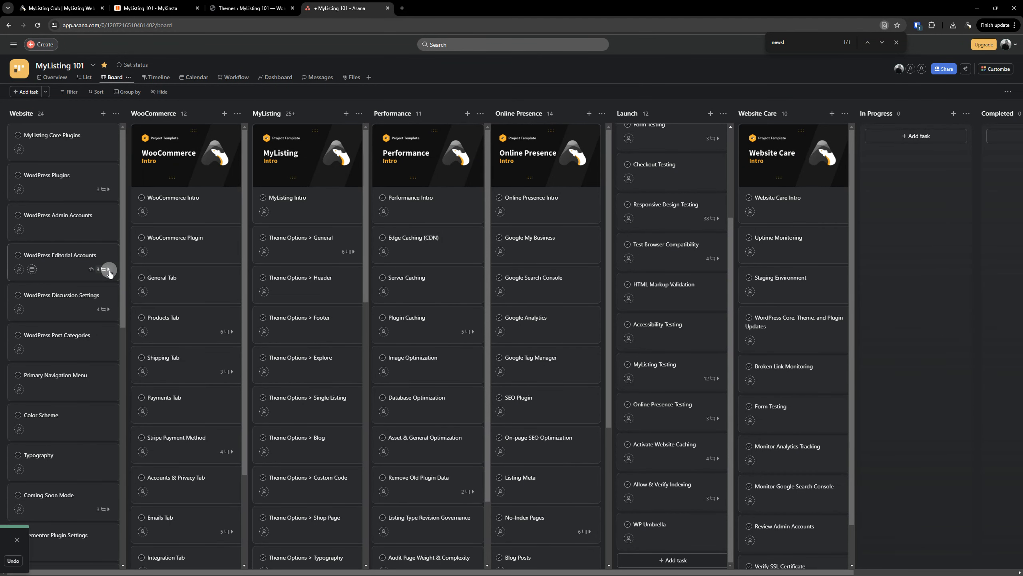
Review the MyListing Core Plugins task, then go back to the WordPress Themes page
{"action": "left_click", "coordinate": [71, 145]}
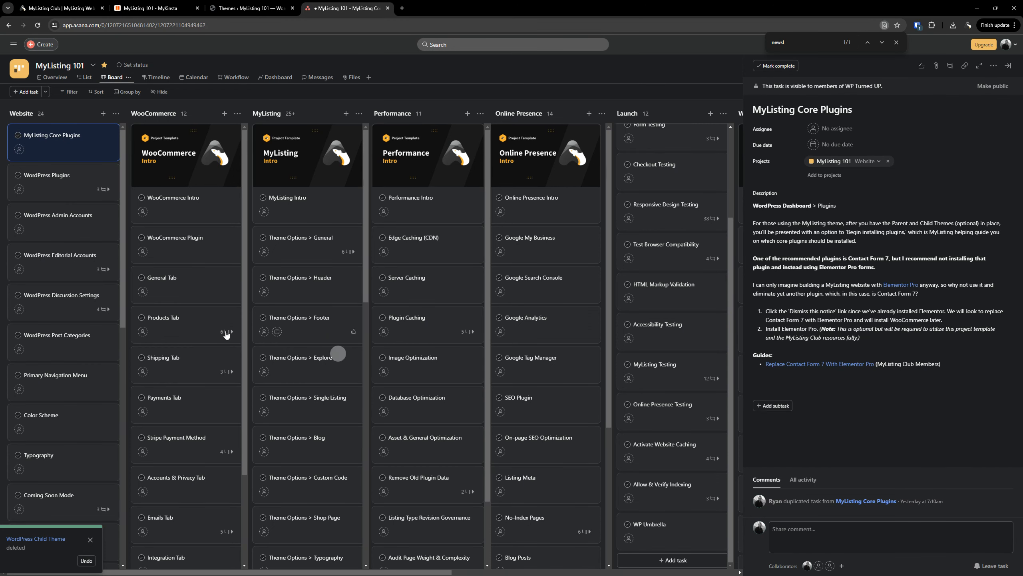
{"action": "left_click", "coordinate": [1009, 66]}
{"action": "left_click", "coordinate": [250, 8]}
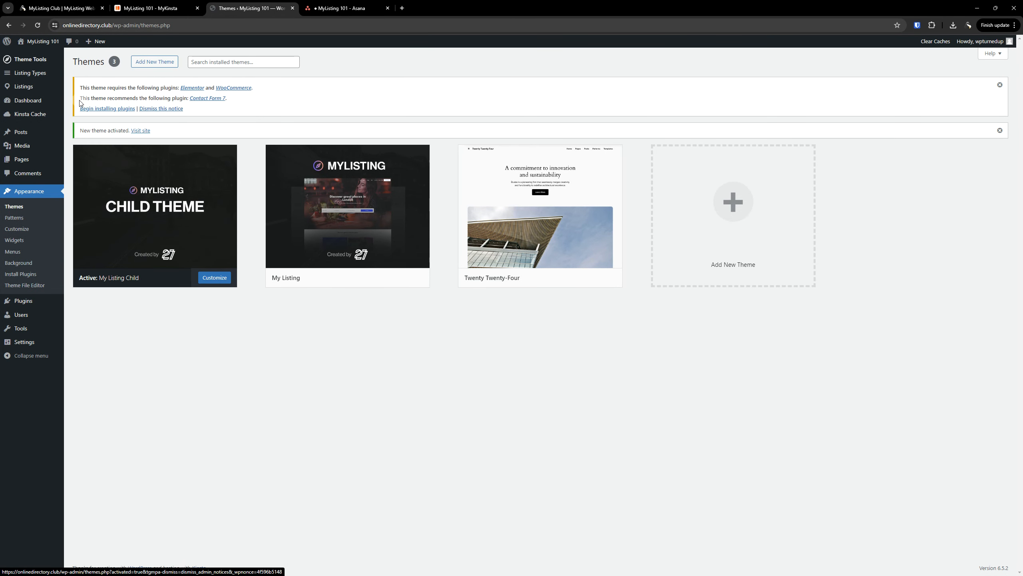
Go to the Install Required Plugins page from the theme's plugin notice
{"action": "double_click", "coordinate": [126, 98]}
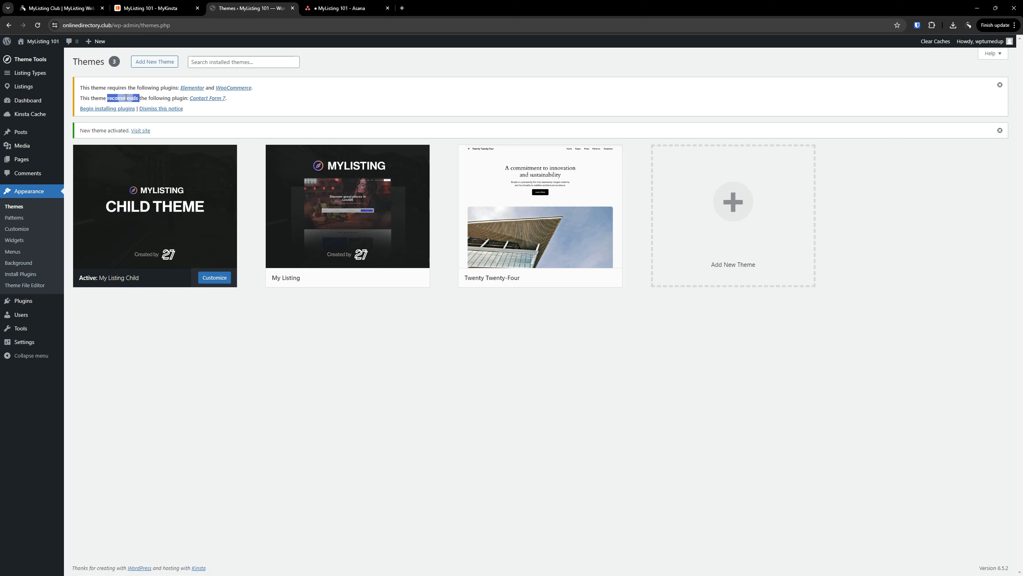
{"action": "left_click", "coordinate": [162, 97]}
{"action": "left_click", "coordinate": [123, 109]}
{"action": "left_click", "coordinate": [123, 109]}
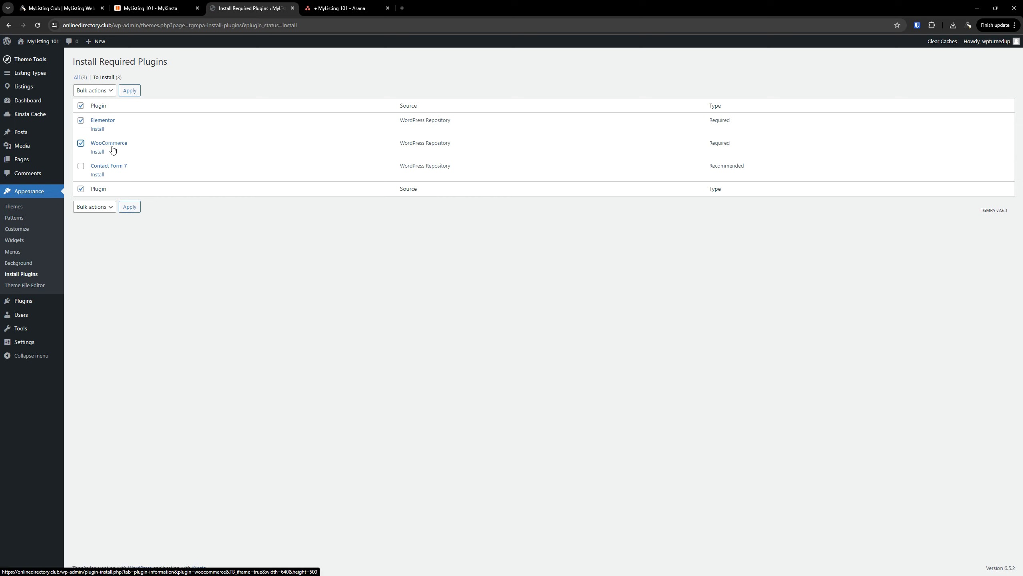
Set the bulk action to Install for Elementor and WooCommerce
{"action": "left_click", "coordinate": [102, 92]}
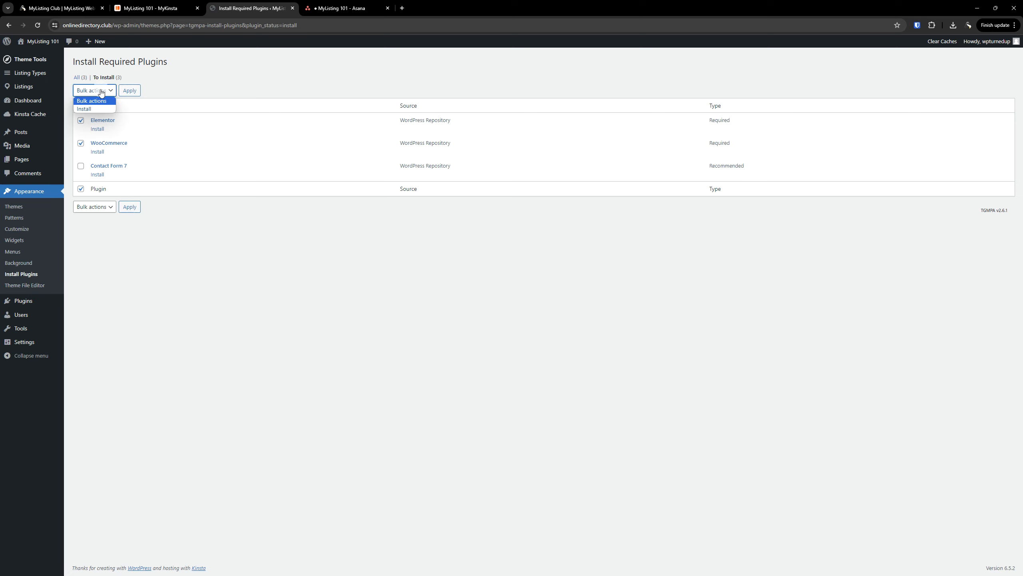
{"action": "left_click", "coordinate": [94, 108]}
{"action": "left_click", "coordinate": [92, 91]}
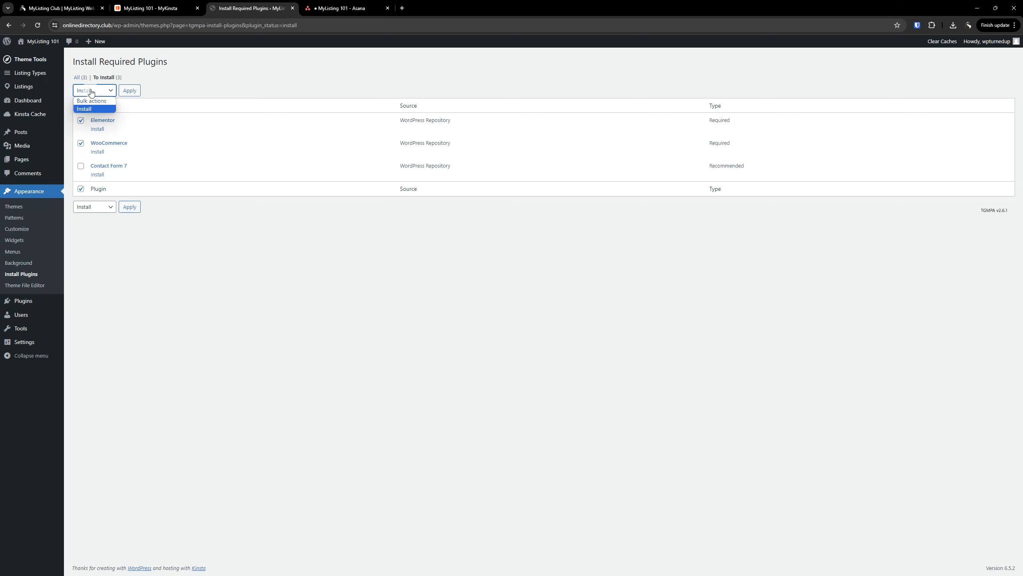
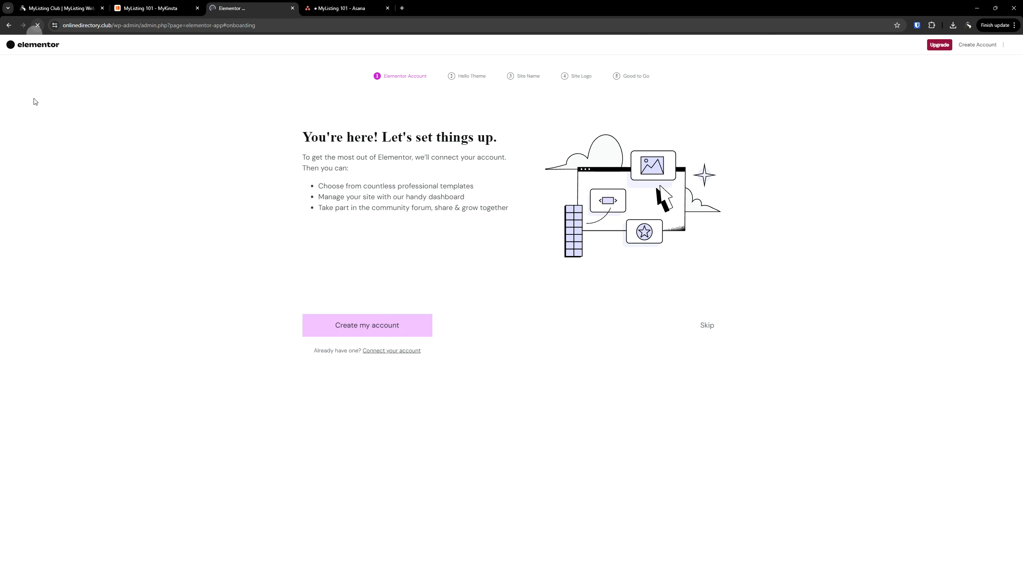
Bring up Elementor's Getting Started onboarding at step 1, Elementor Account (admin.php?page=elementor-app#onboarding)
{"action": "left_click", "coordinate": [371, 324]}
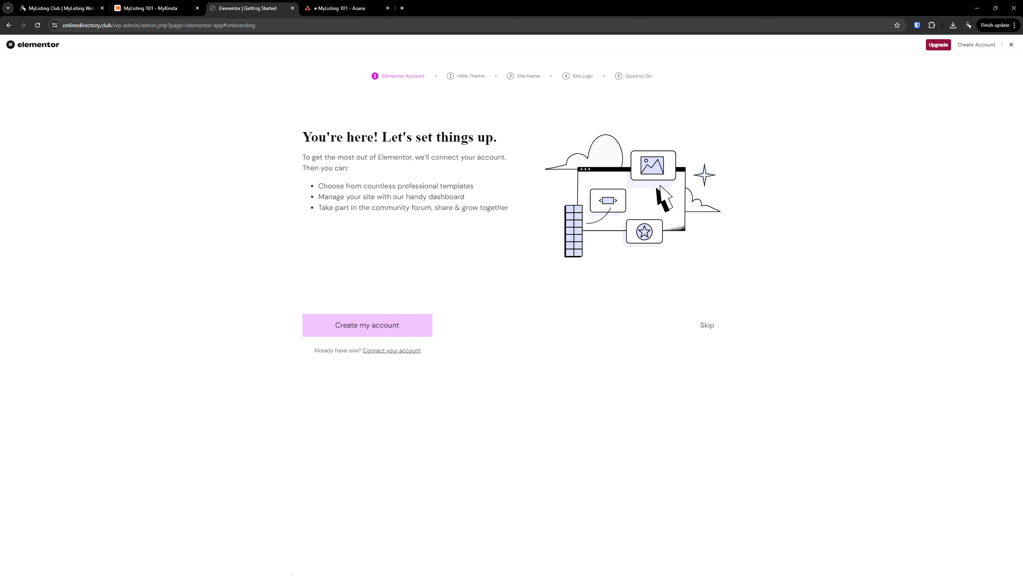
{"action": "left_click", "coordinate": [153, 26]}
{"action": "left_click", "coordinate": [144, 25]}
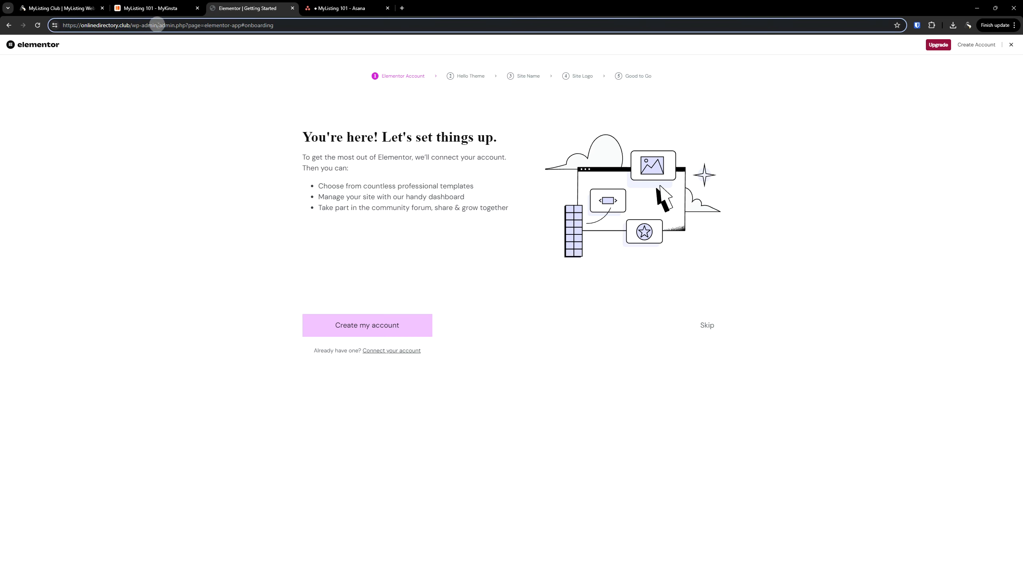
{"action": "left_click_drag", "start_coordinate": [161, 26], "coordinate": [319, 26]}
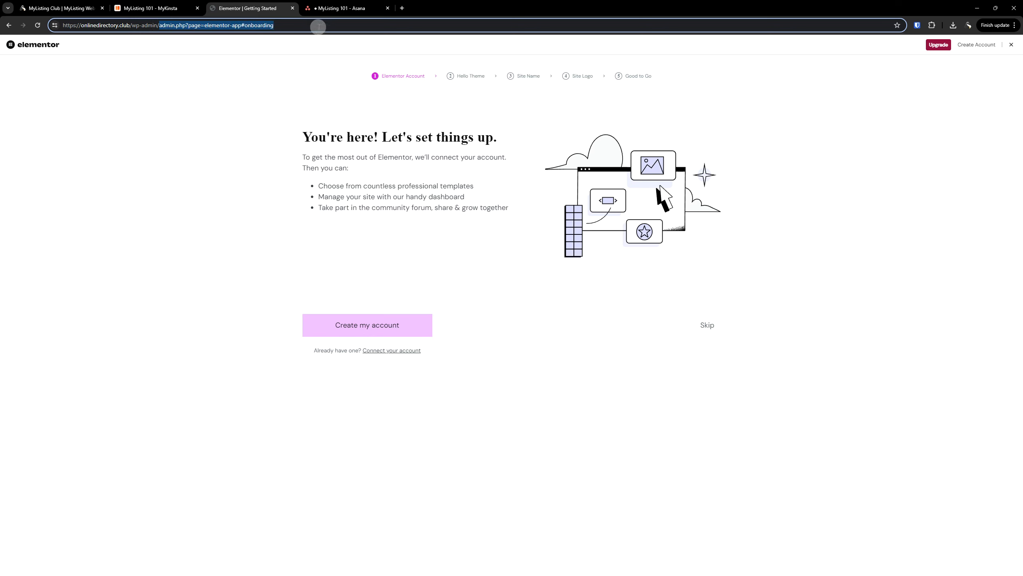
{"action": "left_click", "coordinate": [605, 475]}
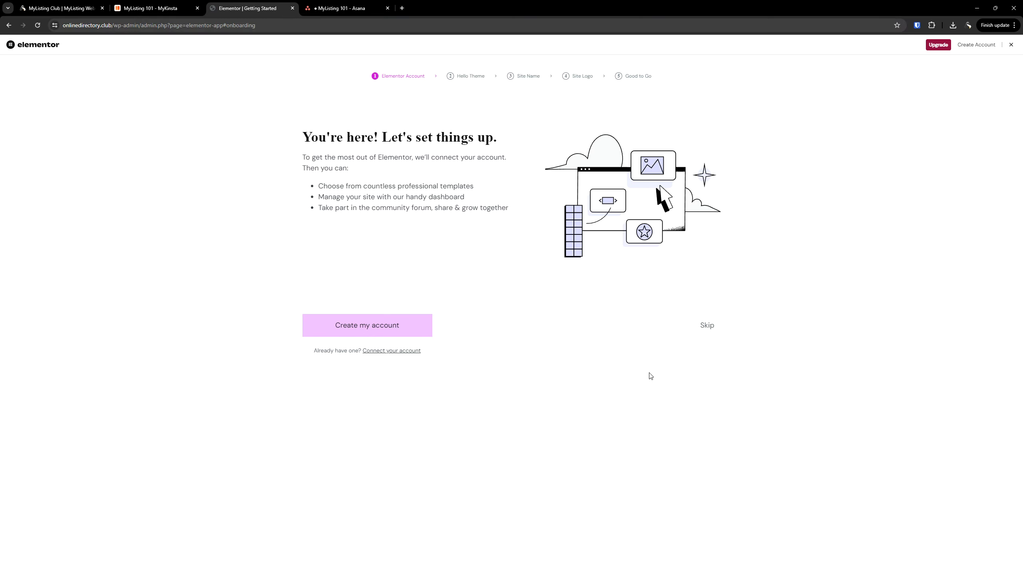
Skip the Elementor Account step and exit onboarding back to the WordPress Dashboard
{"action": "left_click", "coordinate": [705, 327]}
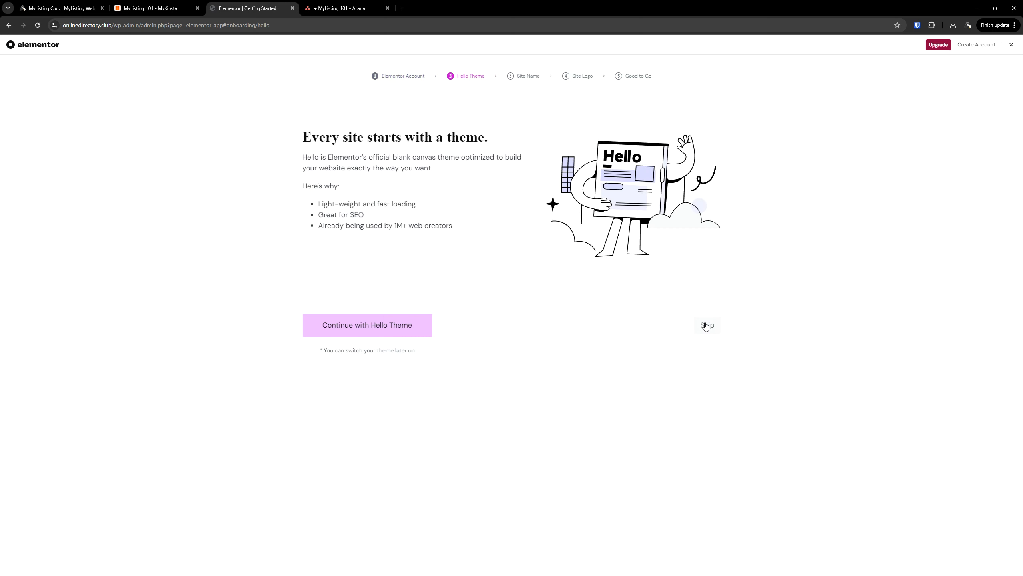
{"action": "left_click", "coordinate": [1011, 45]}
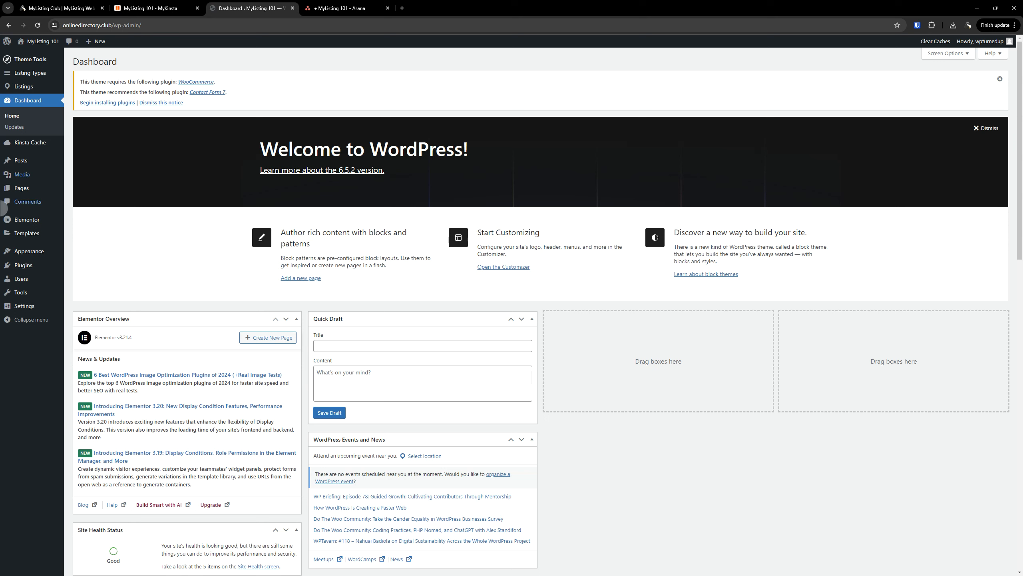
Install WooCommerce through the theme's 'Begin installing plugins' notice on the Plugins page
{"action": "left_click", "coordinate": [20, 267]}
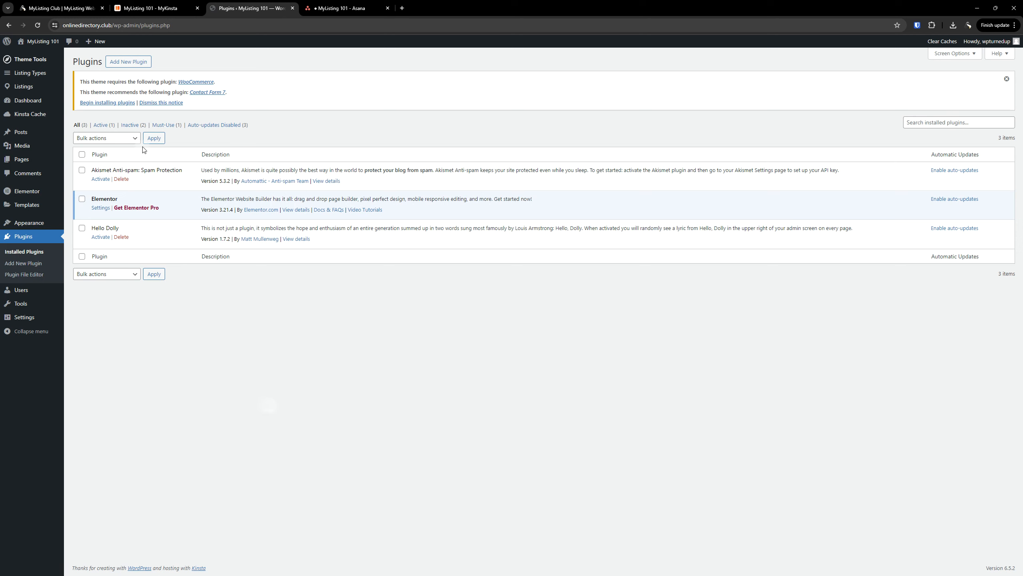
{"action": "left_click", "coordinate": [117, 104]}
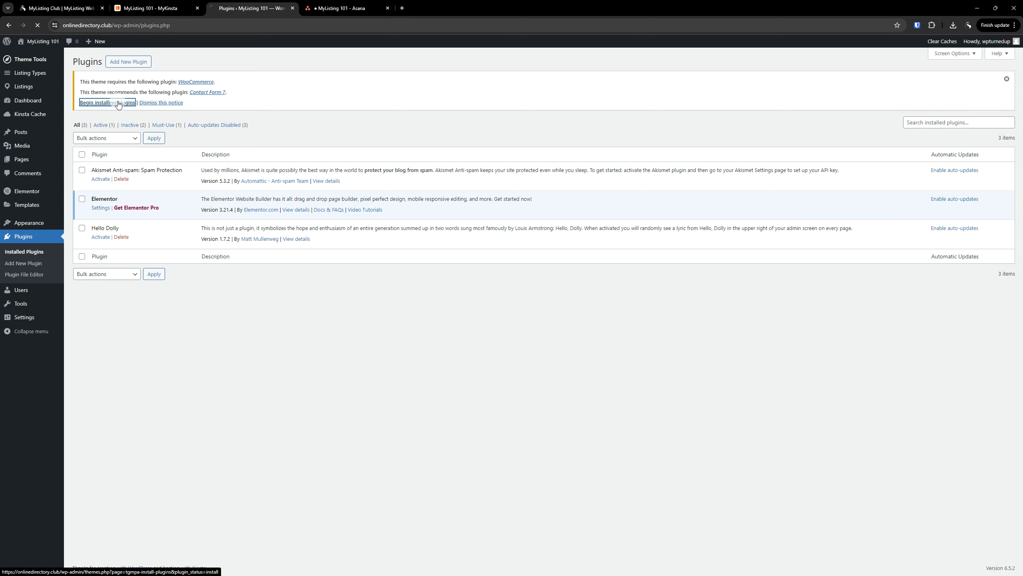
{"action": "left_click", "coordinate": [98, 130]}
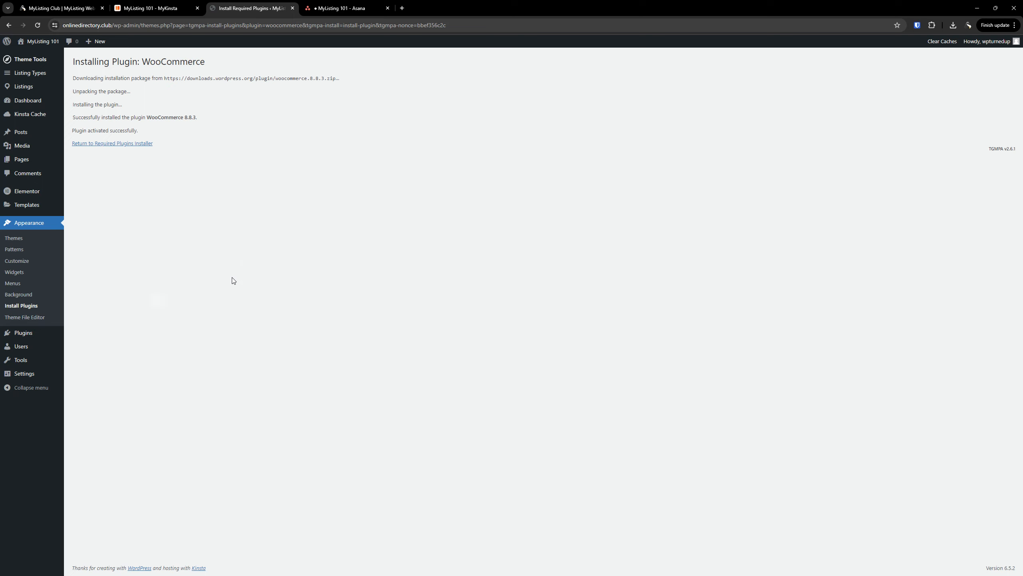
Skip WooCommerce's guided store setup and trim the address to /wp-admin/ to reach the Dashboard
{"action": "left_click", "coordinate": [24, 305]}
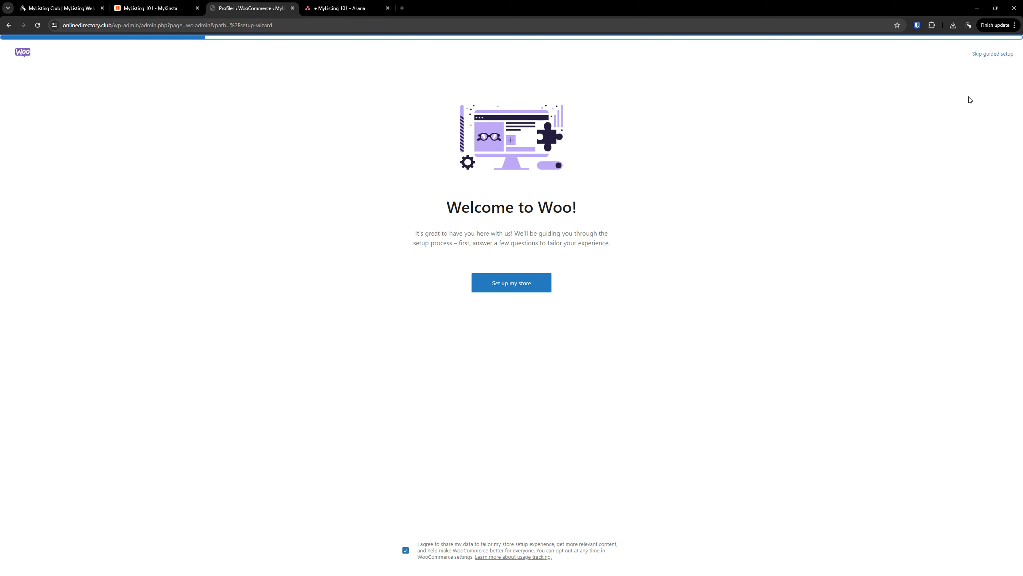
{"action": "left_click", "coordinate": [990, 56]}
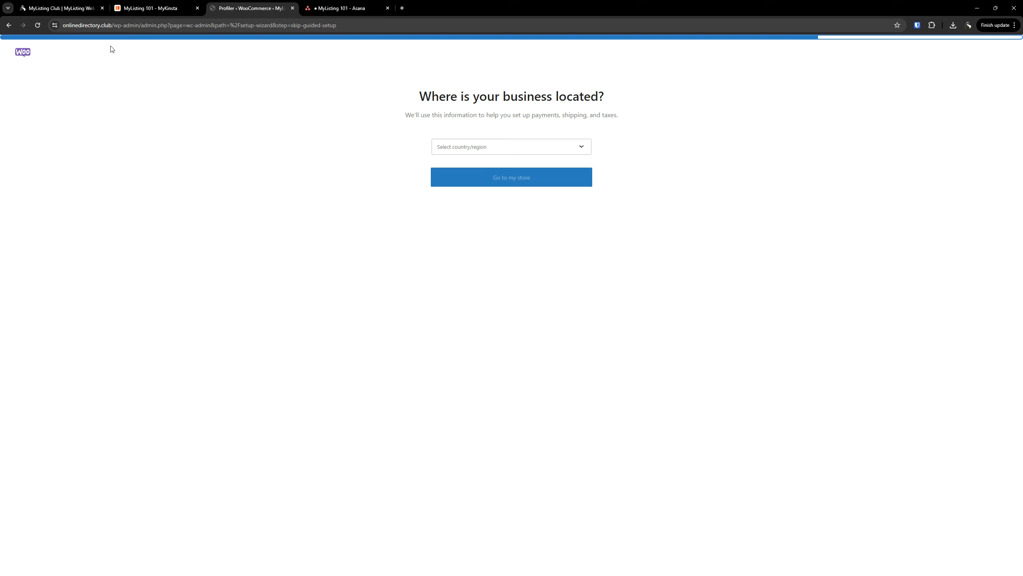
{"action": "left_click", "coordinate": [163, 20]}
{"action": "left_click", "coordinate": [167, 23]}
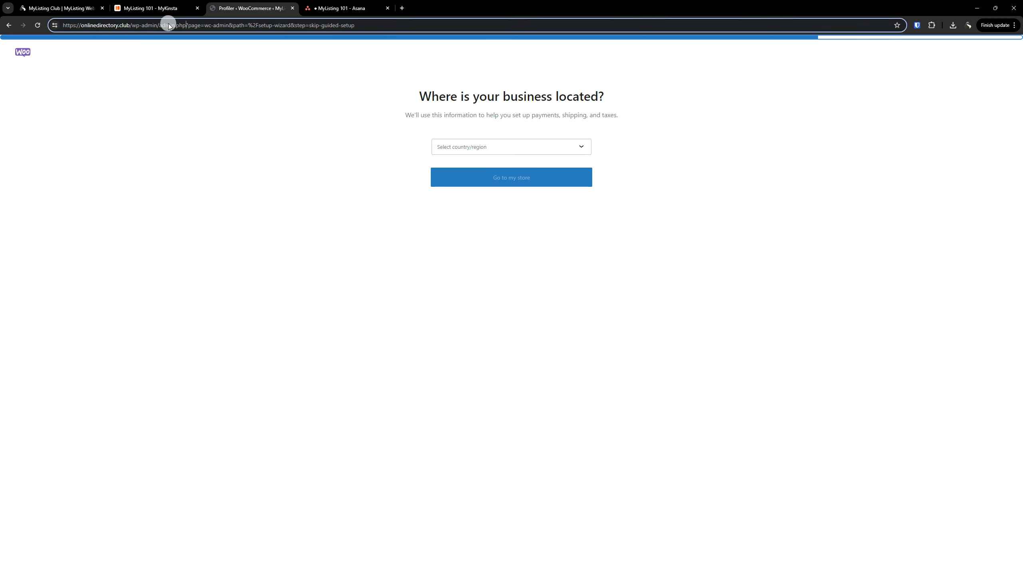
{"action": "left_click", "coordinate": [148, 25]}
{"action": "left_click_drag", "start_coordinate": [159, 25], "coordinate": [347, 28]}
{"action": "key", "text": "BackSpace"}
{"action": "key", "text": "Return"}
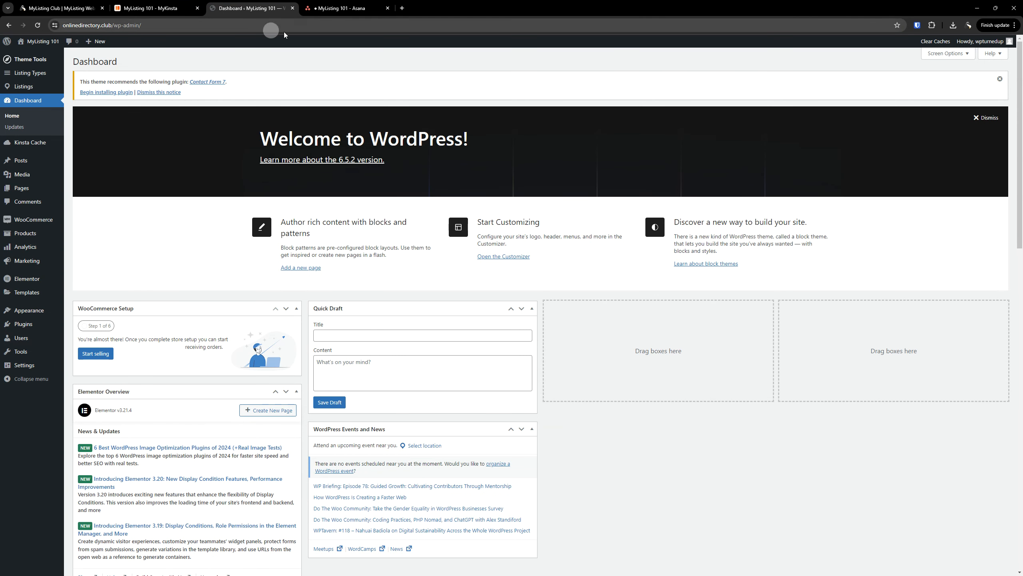
{"action": "left_click", "coordinate": [274, 3]}
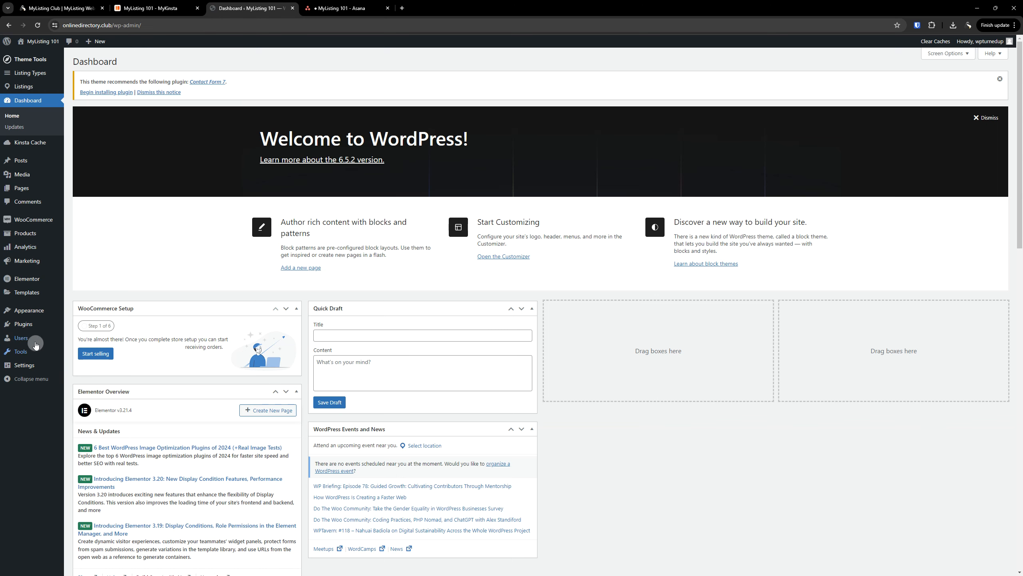
Bulk-delete the Akismet Anti-spam and Hello Dolly plugins from the Plugins list
{"action": "left_click", "coordinate": [23, 325]}
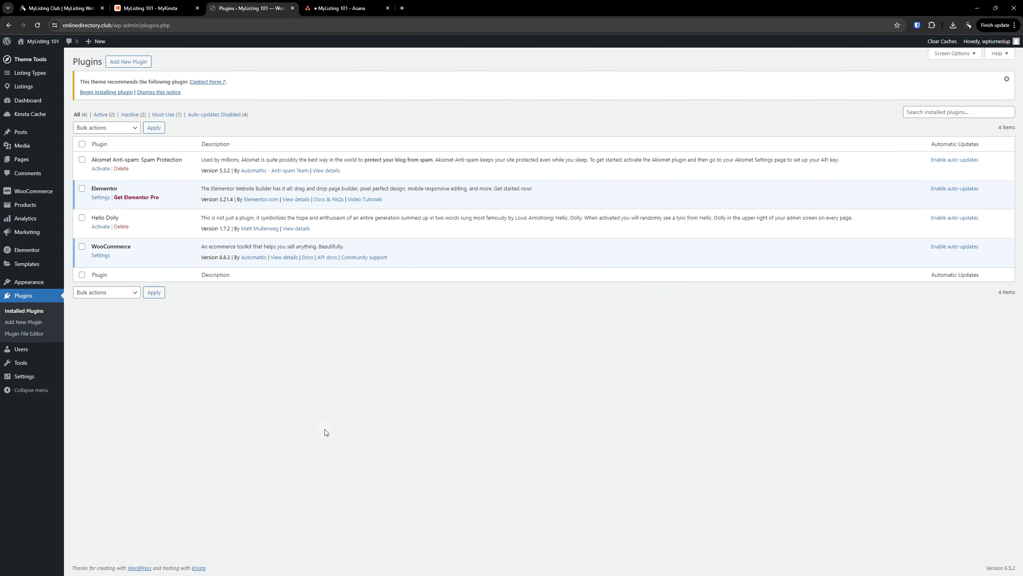
{"action": "left_click", "coordinate": [82, 160]}
{"action": "left_click", "coordinate": [82, 218]}
{"action": "left_click", "coordinate": [109, 133]}
{"action": "left_click", "coordinate": [96, 170]}
{"action": "left_click", "coordinate": [154, 128]}
{"action": "left_click", "coordinate": [549, 86]}
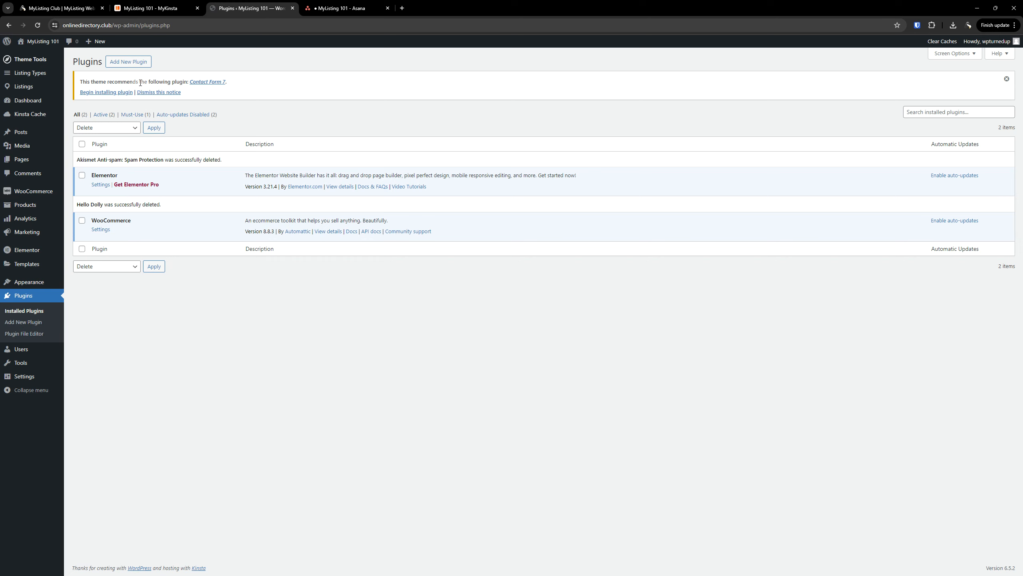
Dismiss the Contact Form 7 recommendation notice
{"action": "triple_click", "coordinate": [126, 83]}
{"action": "left_click", "coordinate": [264, 336]}
{"action": "left_click", "coordinate": [169, 93]}
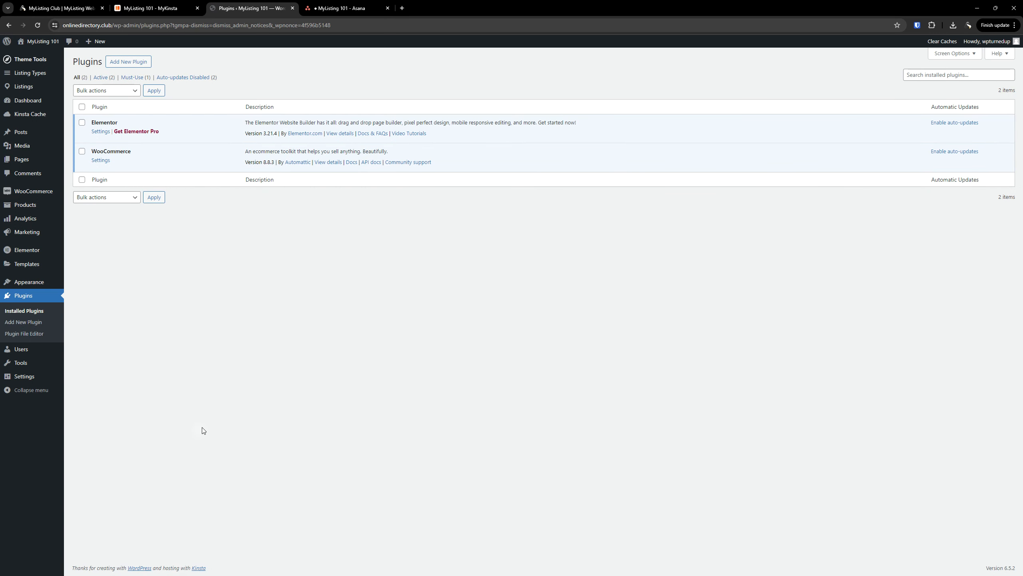
Delete the MyListing Core Plugins task from the Asana board
{"action": "left_click", "coordinate": [343, 8]}
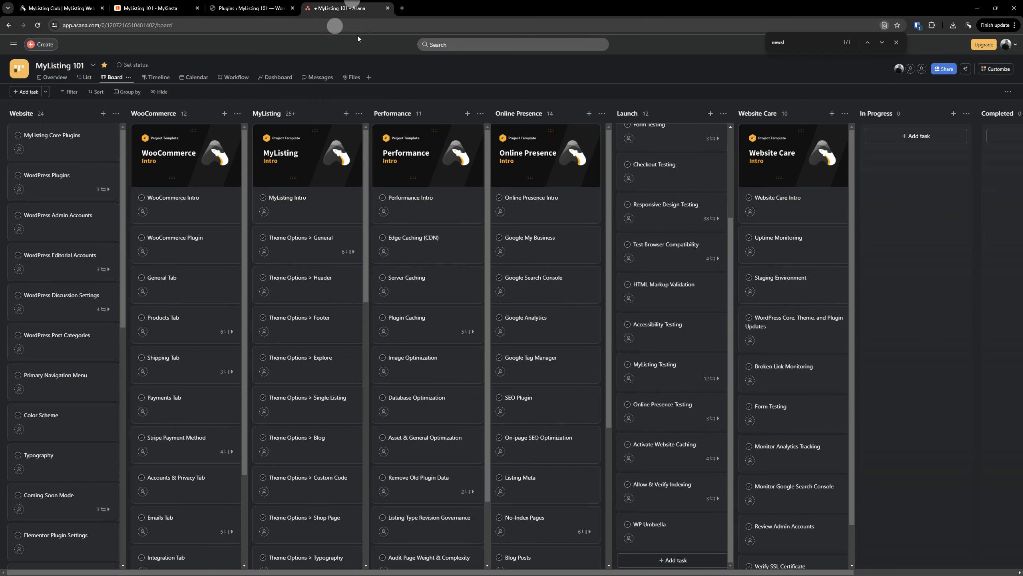
{"action": "right_click", "coordinate": [64, 140]}
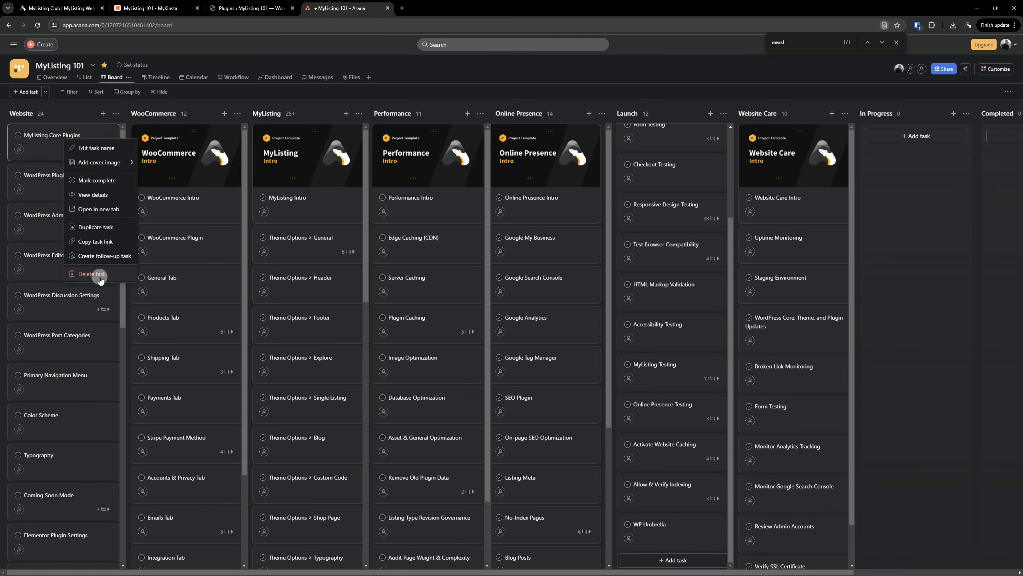
{"action": "left_click", "coordinate": [99, 274]}
Complete the WordPress Plugins subtask 'Remove Any Plugins Installed but Not Needed', then return to WordPress
{"action": "left_click", "coordinate": [62, 150]}
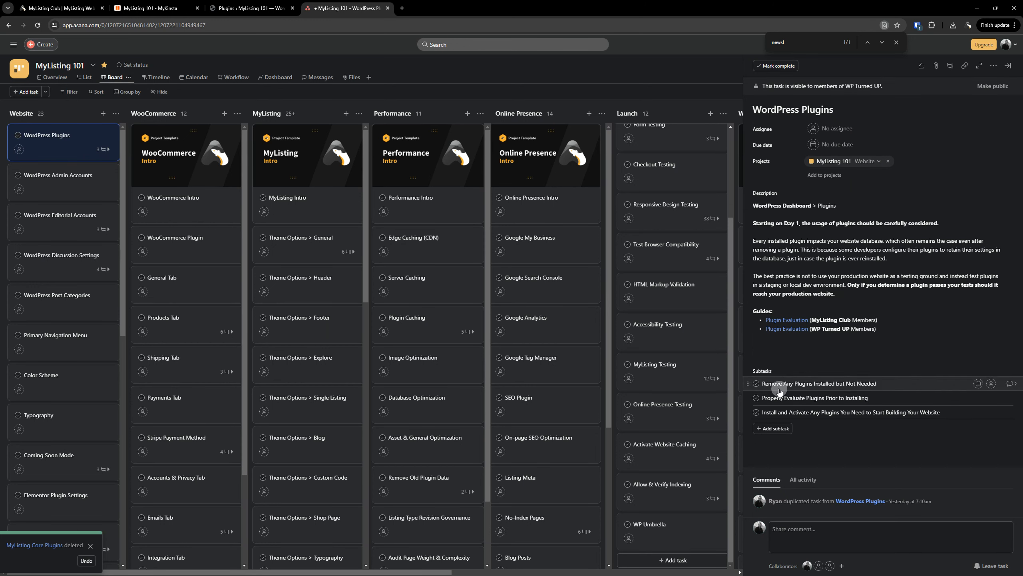
{"action": "left_click", "coordinate": [757, 383]}
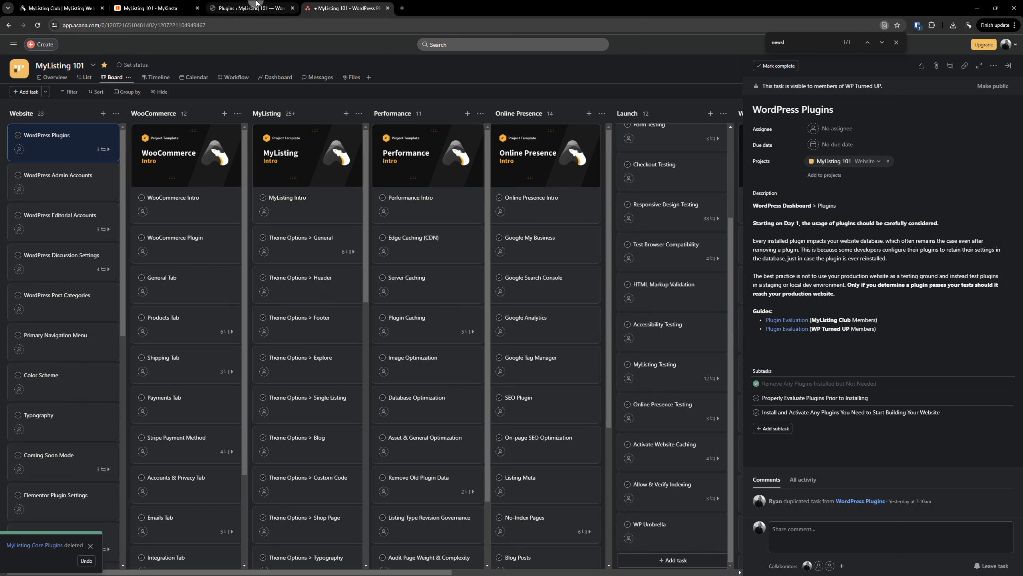
{"action": "left_click", "coordinate": [271, 12]}
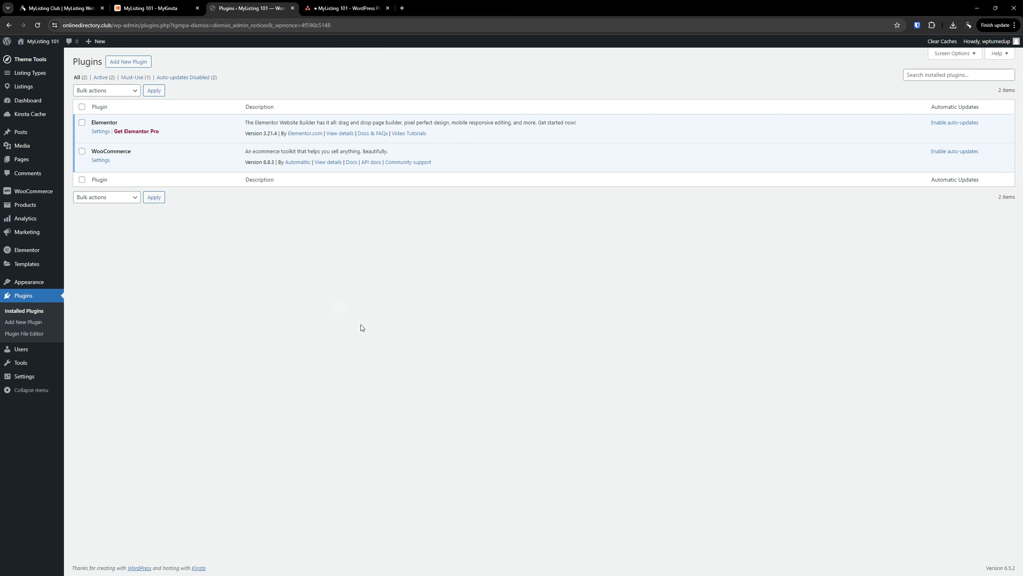
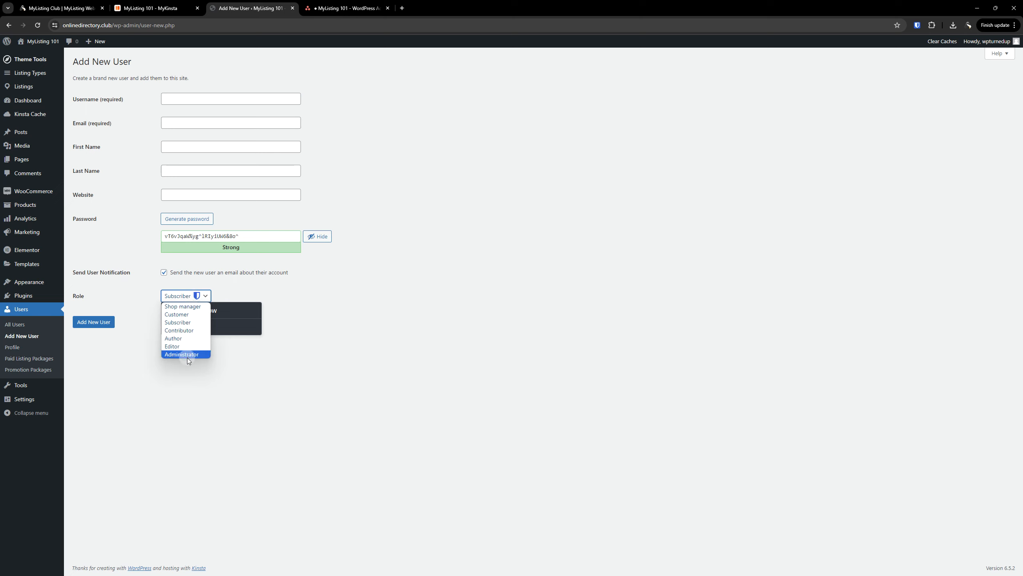
Choose Administrator as the new user's role and check the generated strong password
{"action": "left_click", "coordinate": [188, 355]}
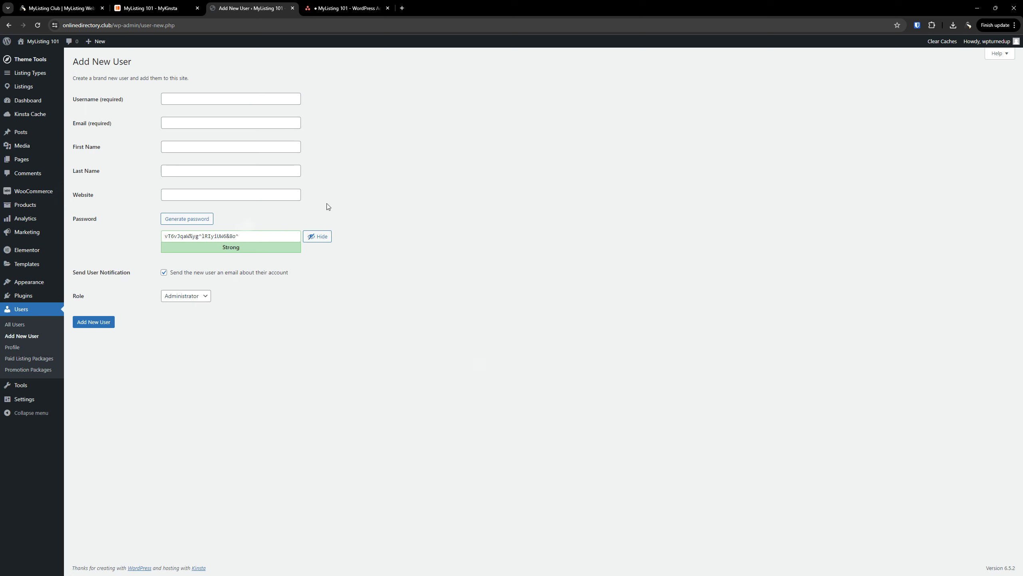
{"action": "triple_click", "coordinate": [246, 236]}
{"action": "left_click", "coordinate": [419, 250]}
{"action": "left_click_drag", "start_coordinate": [136, 275], "coordinate": [71, 275]}
{"action": "left_click", "coordinate": [363, 338]}
{"action": "left_click", "coordinate": [343, 5]}
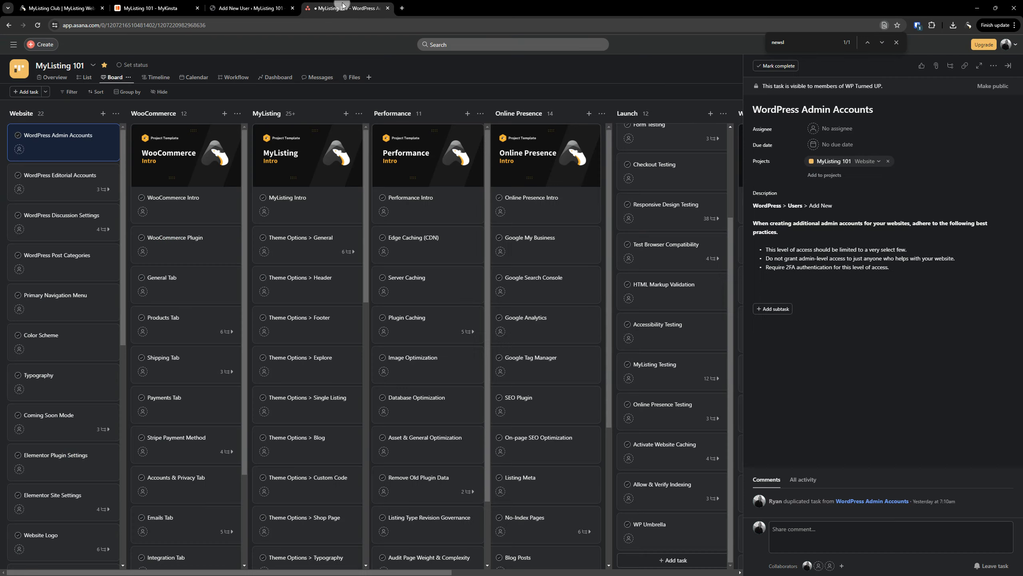
{"action": "left_click", "coordinate": [1010, 67]}
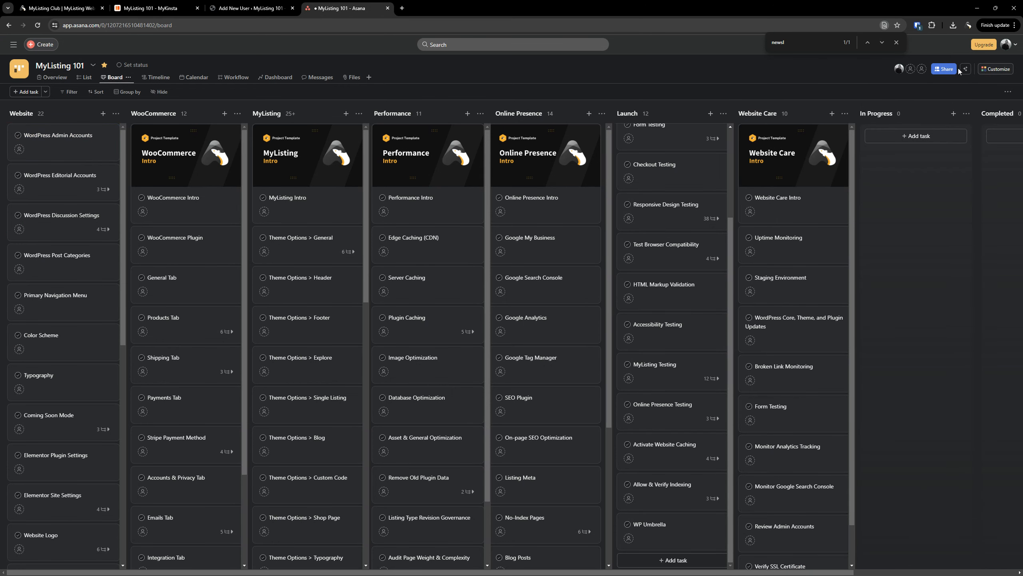
{"action": "scroll", "coordinate": [619, 131], "scroll_direction": "up", "scroll_amount": 1}
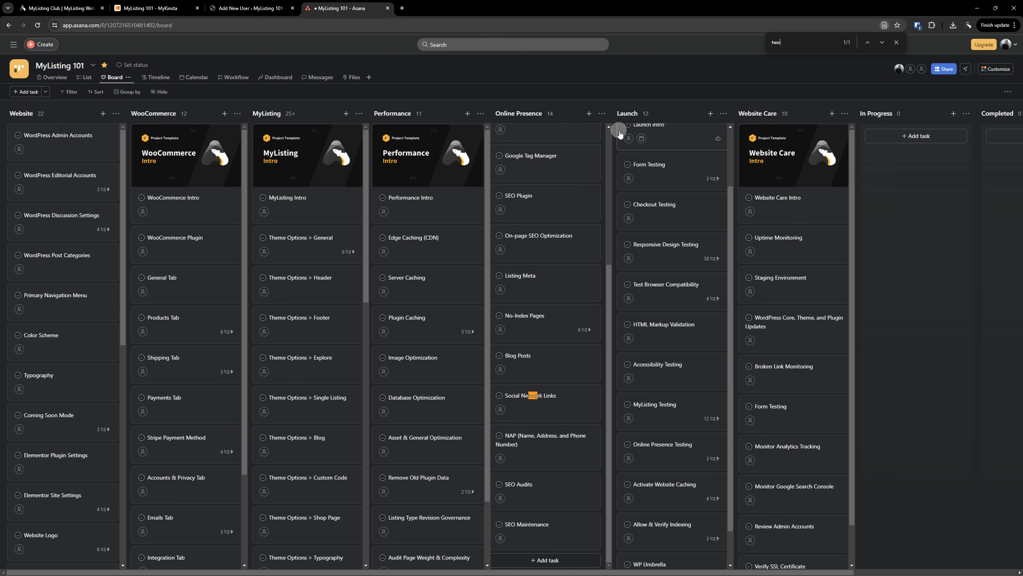
{"action": "left_click", "coordinate": [893, 47]}
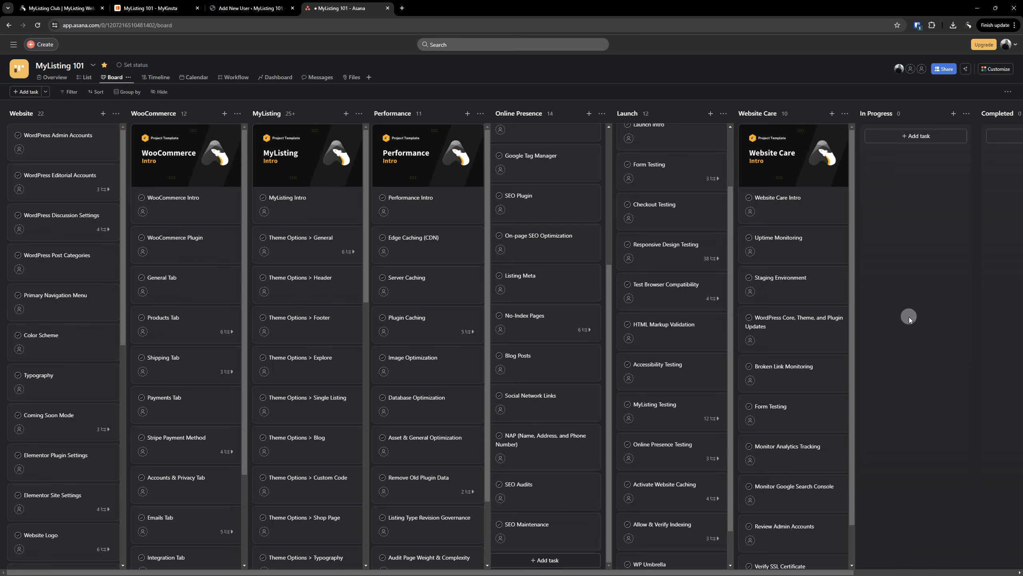
{"action": "left_click", "coordinate": [249, 8]}
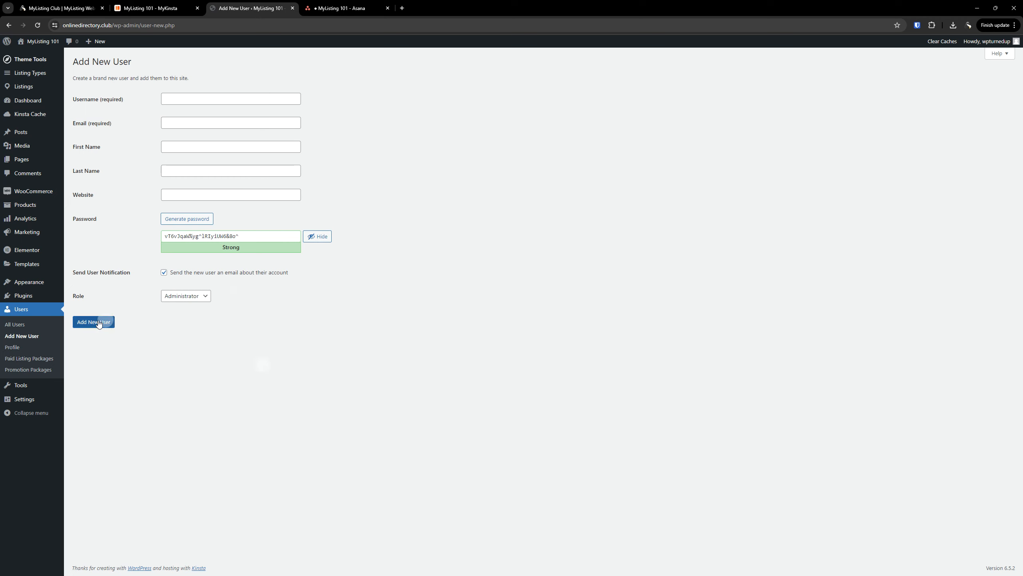
Open the Add New Plugin page in a separate browser tab from the Plugins screen
{"action": "left_click", "coordinate": [9, 325]}
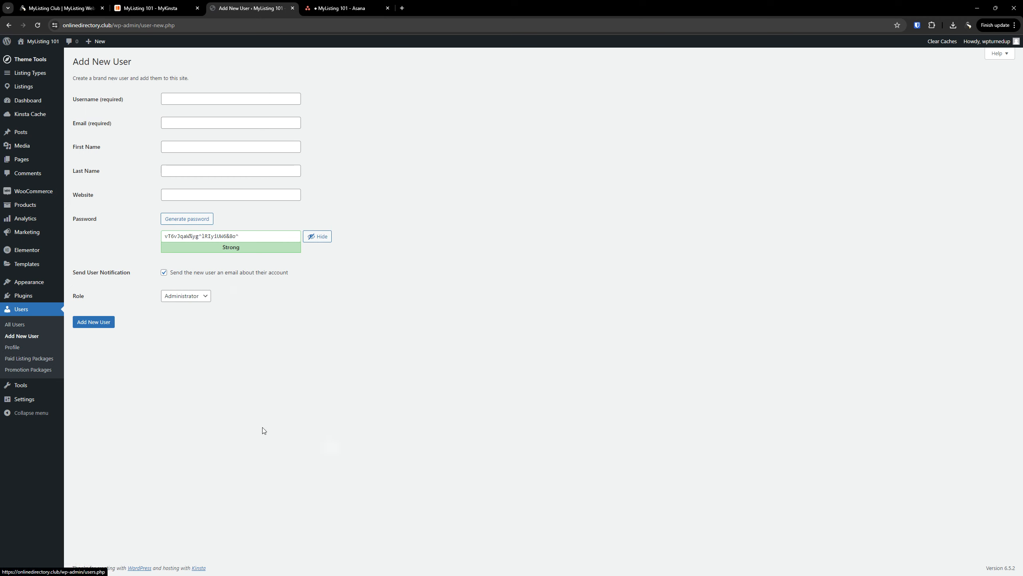
{"action": "left_click", "coordinate": [23, 297]}
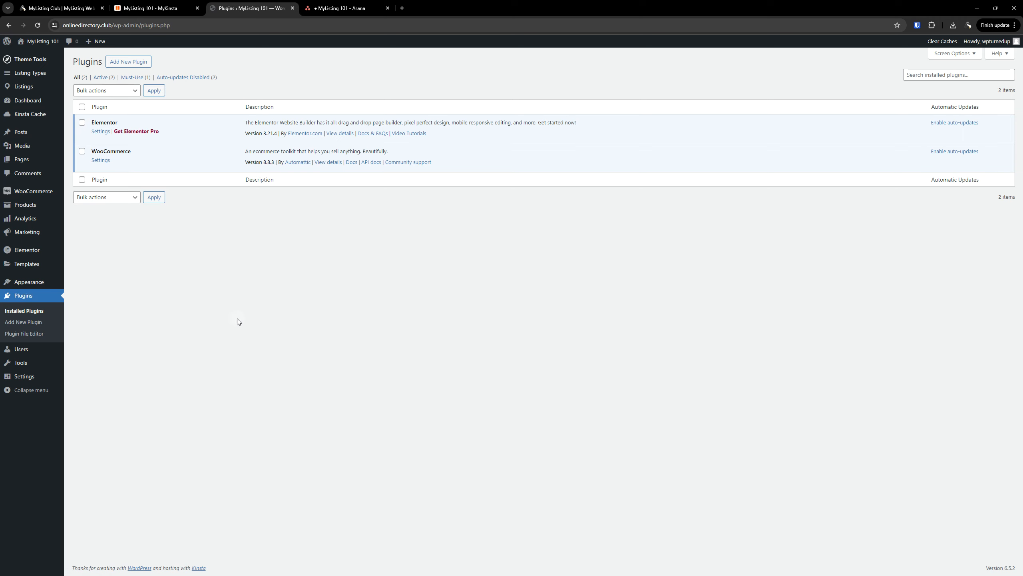
{"action": "right_click", "coordinate": [137, 64]}
{"action": "left_click", "coordinate": [162, 68]}
{"action": "left_click", "coordinate": [338, 8]}
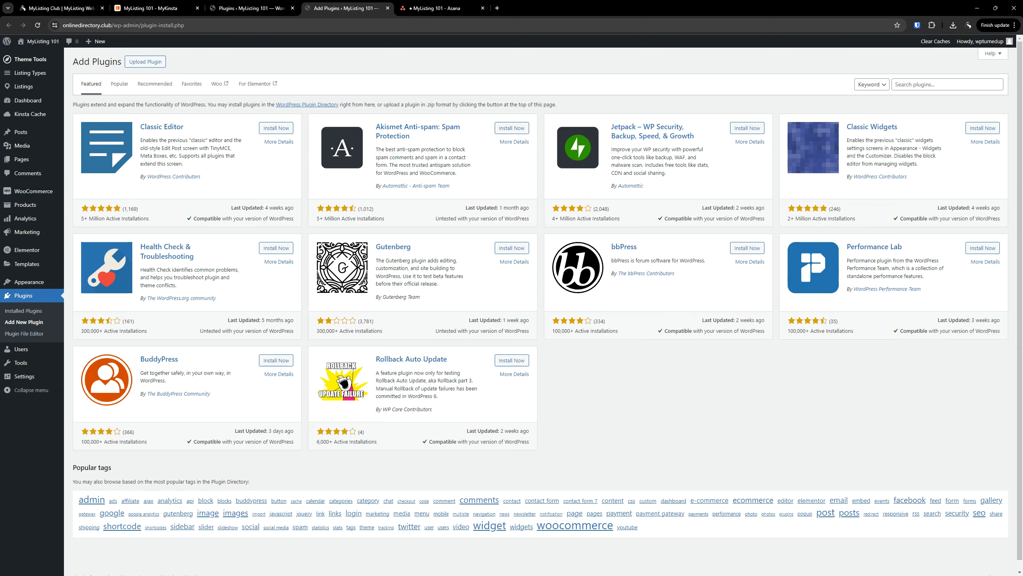
Search the plugin directory for '2fa' and browse the 145 results
{"action": "left_click", "coordinate": [921, 86]}
{"action": "type", "text": "2fa"}
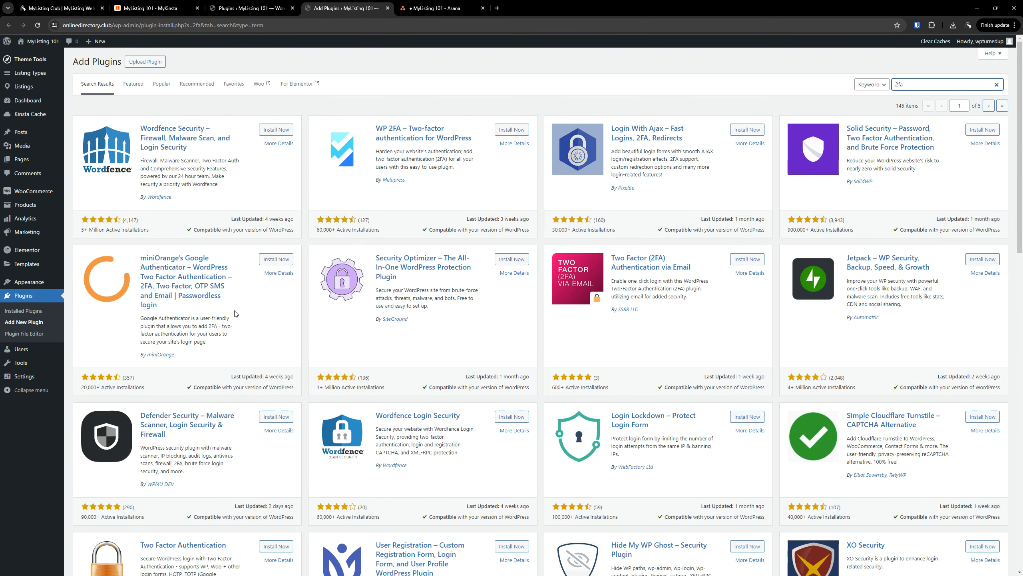
{"action": "scroll", "coordinate": [206, 314], "scroll_direction": "down", "scroll_amount": 3}
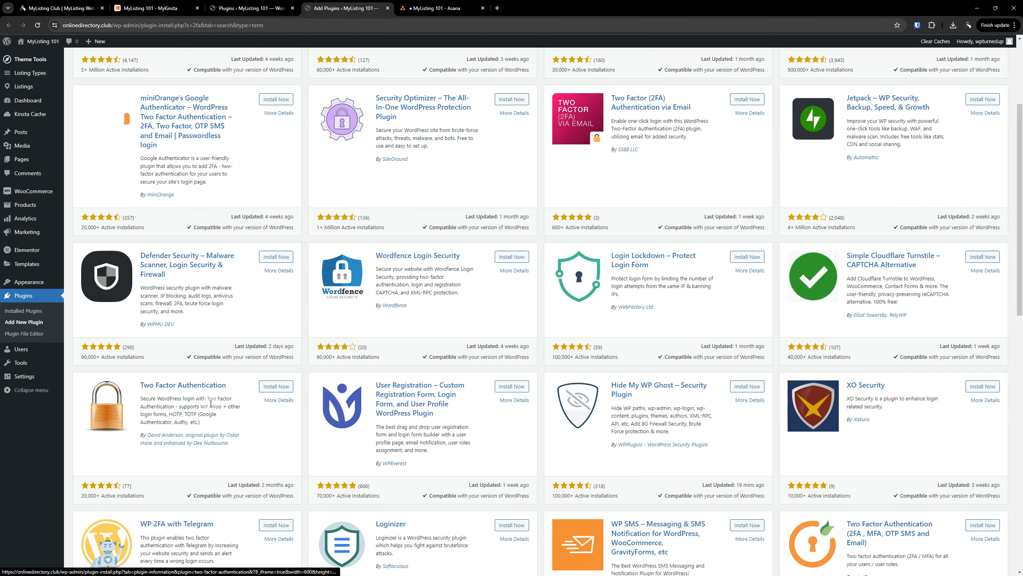
{"action": "scroll", "coordinate": [208, 403], "scroll_direction": "down", "scroll_amount": 8}
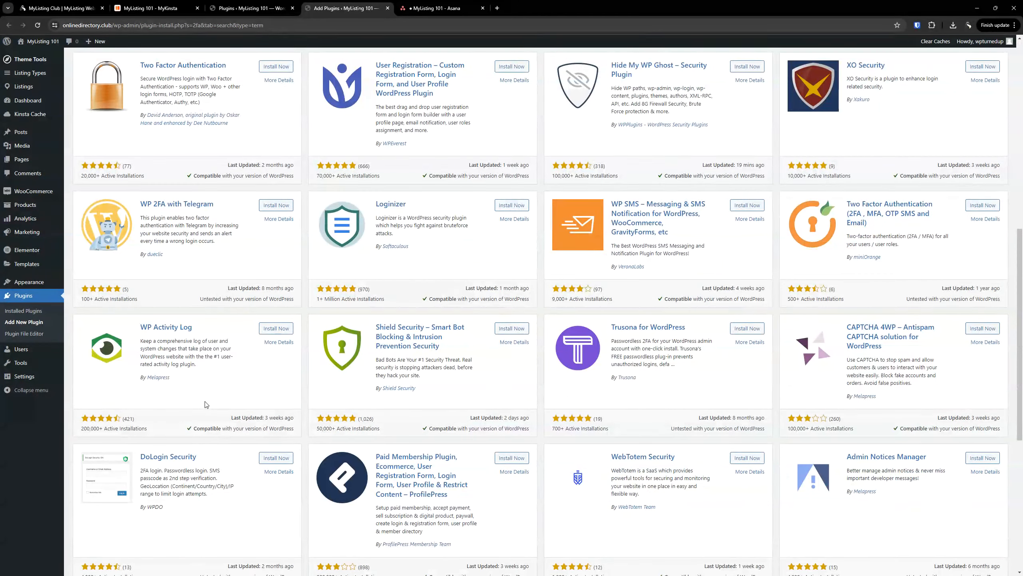
{"action": "scroll", "coordinate": [226, 382], "scroll_direction": "up", "scroll_amount": 12}
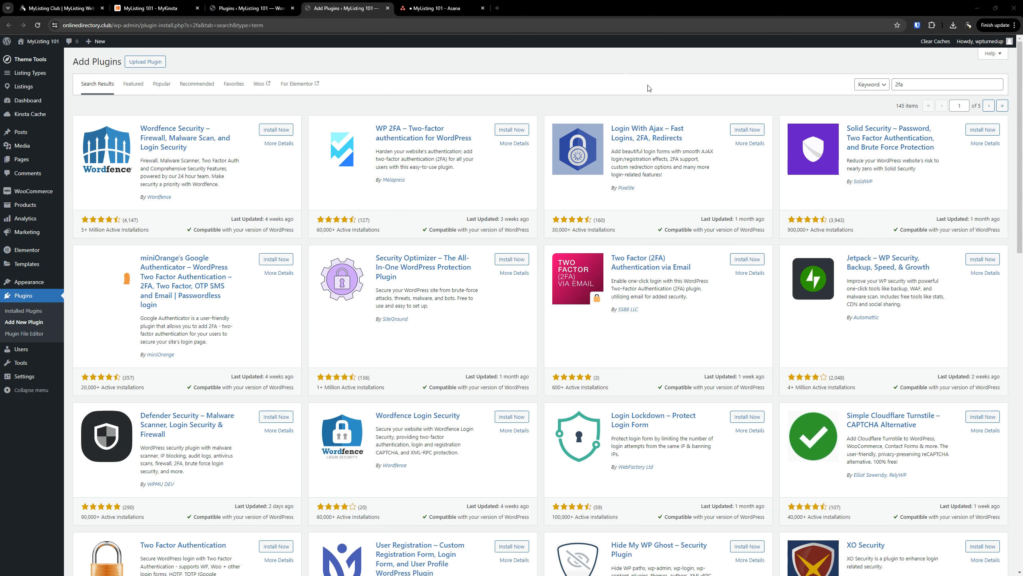
Replace the search with 'two-factor', then install and activate the Two-Factor plugin
{"action": "left_click", "coordinate": [908, 85]}
{"action": "key", "text": "ctrl+a"}
{"action": "type", "text": "two"}
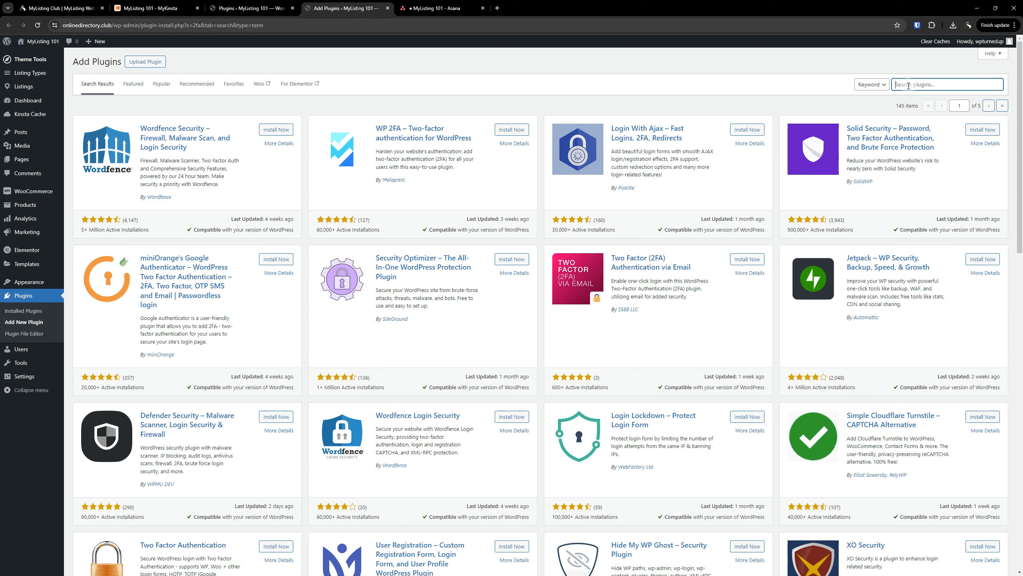
{"action": "type", "text": "-factor"}
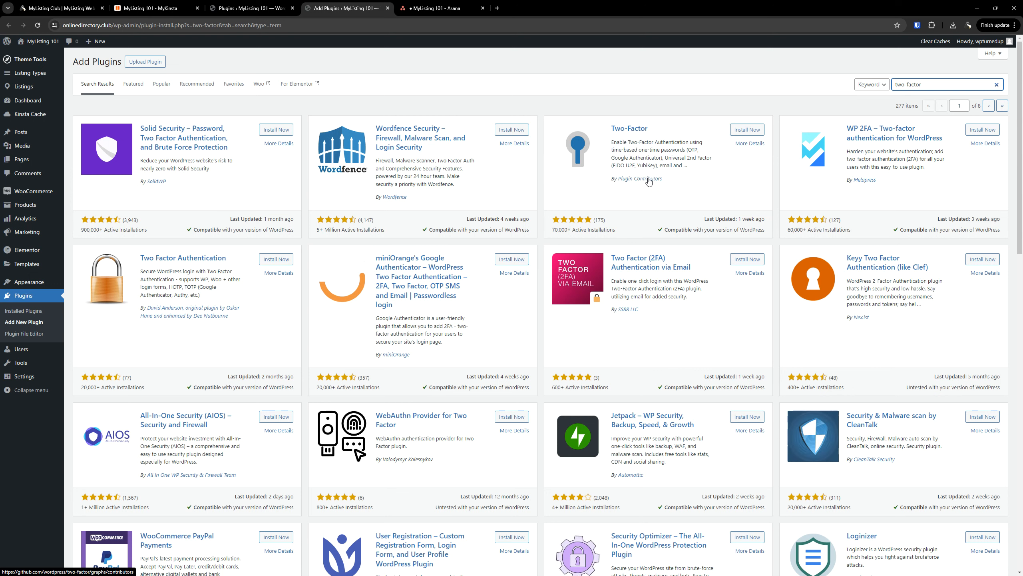
{"action": "left_click", "coordinate": [745, 129]}
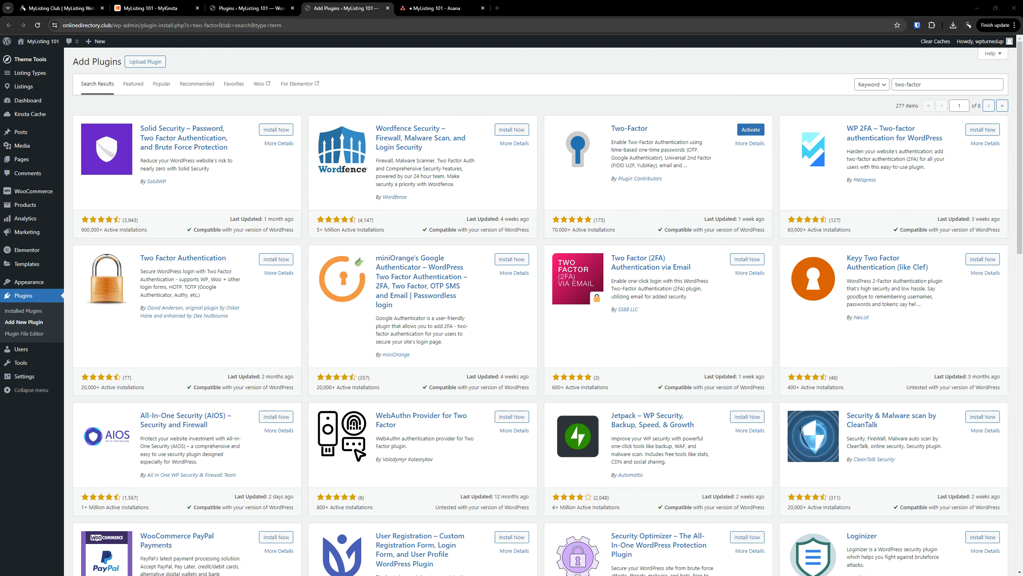
{"action": "left_click", "coordinate": [750, 131]}
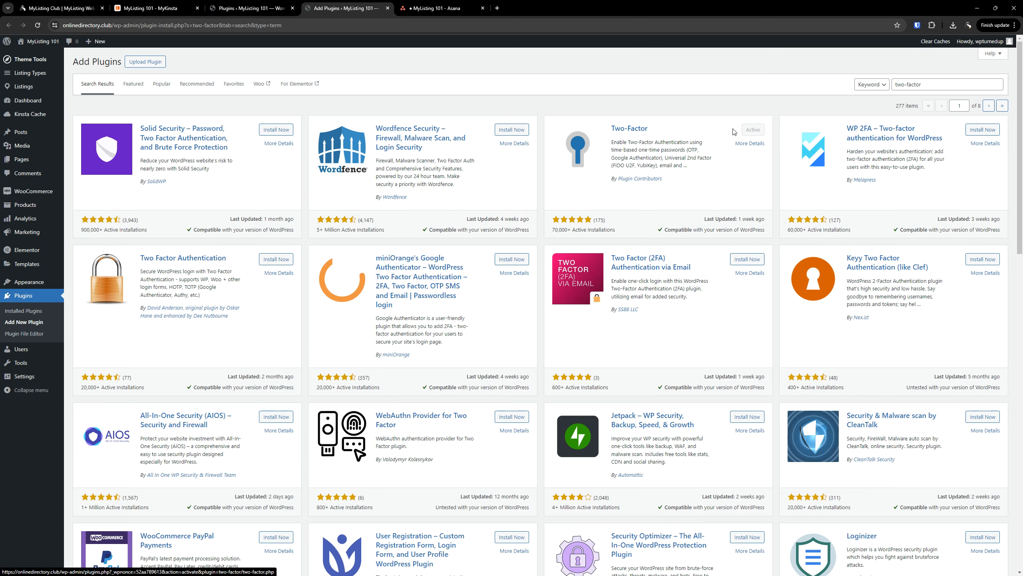
{"action": "left_click", "coordinate": [20, 350]}
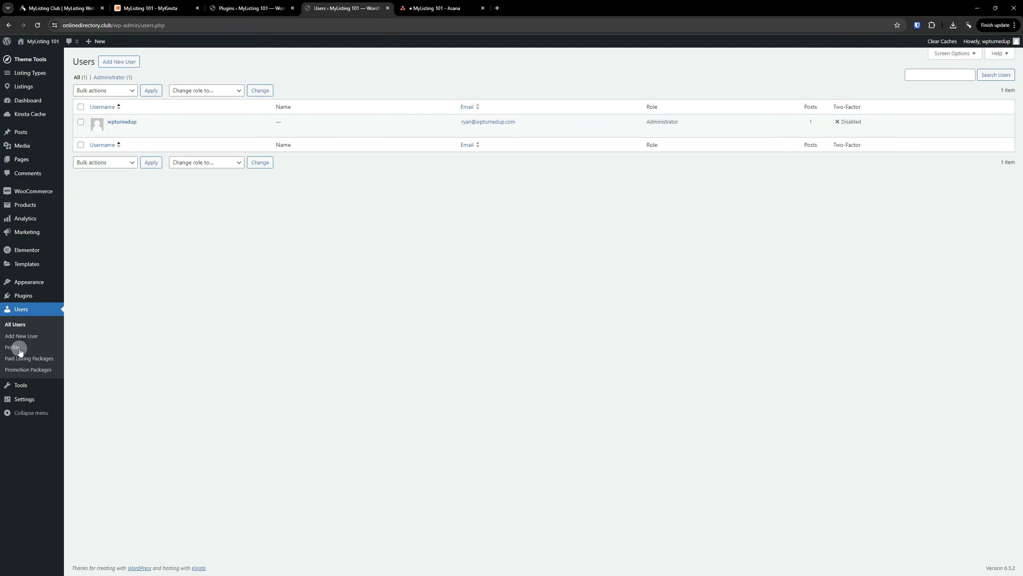
Open the administrator's profile in a new tab and locate the Two-Factor Options section
{"action": "right_click", "coordinate": [130, 127]}
{"action": "left_click", "coordinate": [142, 131]}
{"action": "left_click", "coordinate": [449, 6]}
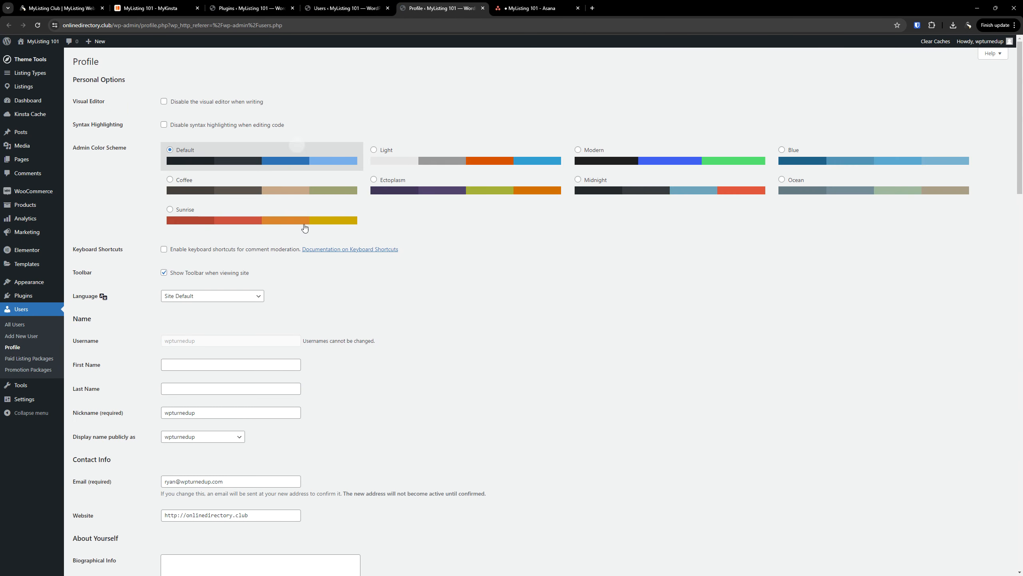
{"action": "scroll", "coordinate": [301, 306], "scroll_direction": "down", "scroll_amount": 6}
{"action": "scroll", "coordinate": [301, 306], "scroll_direction": "down", "scroll_amount": 10}
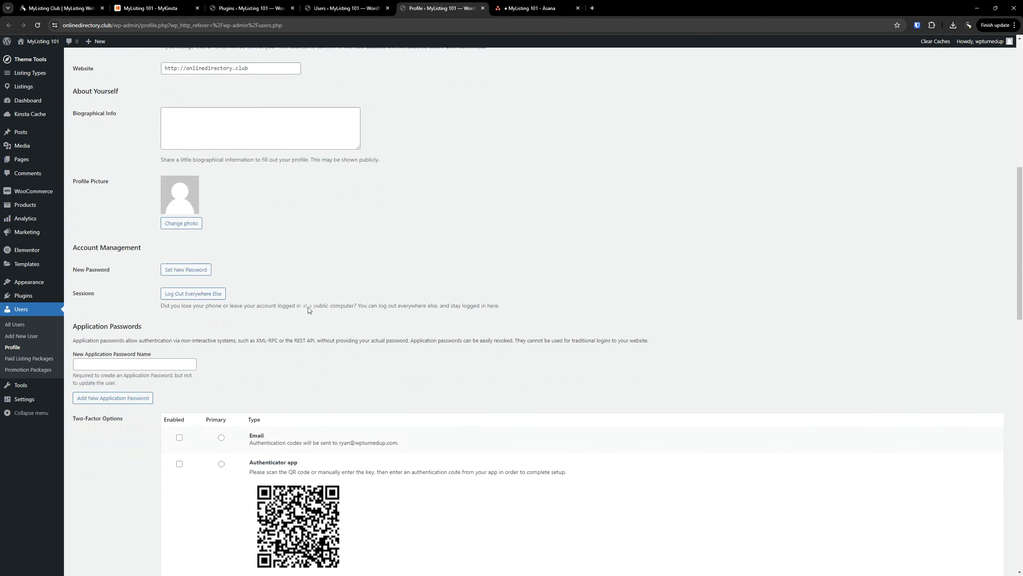
{"action": "scroll", "coordinate": [557, 114], "scroll_direction": "up", "scroll_amount": 1}
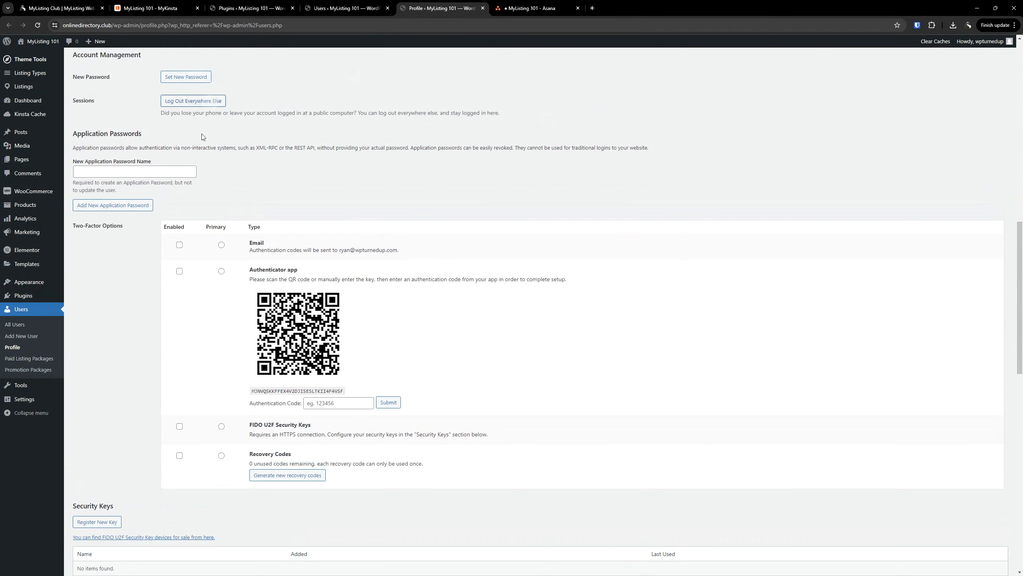
{"action": "left_click_drag", "start_coordinate": [72, 134], "coordinate": [155, 137]}
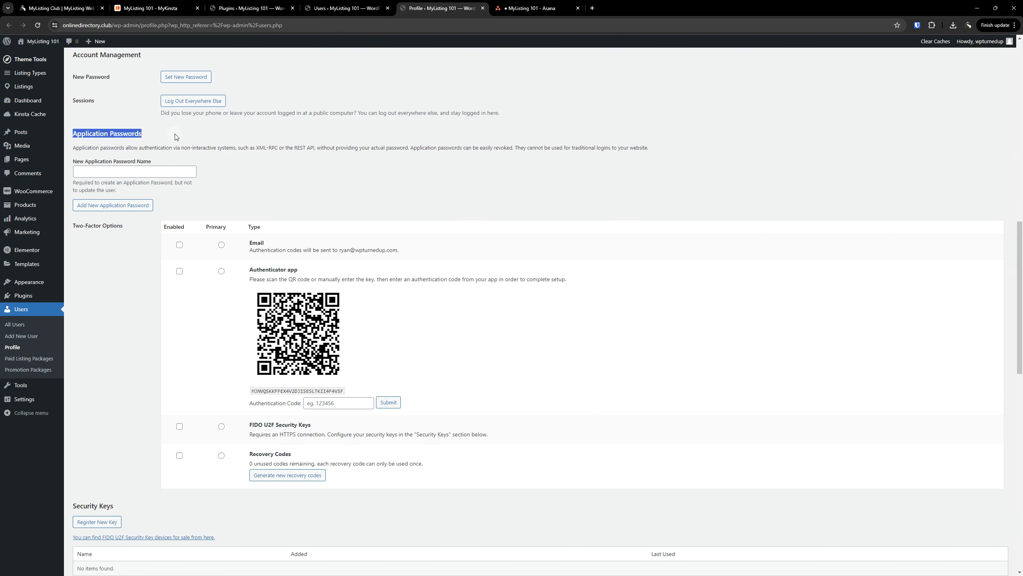
{"action": "left_click", "coordinate": [113, 300]}
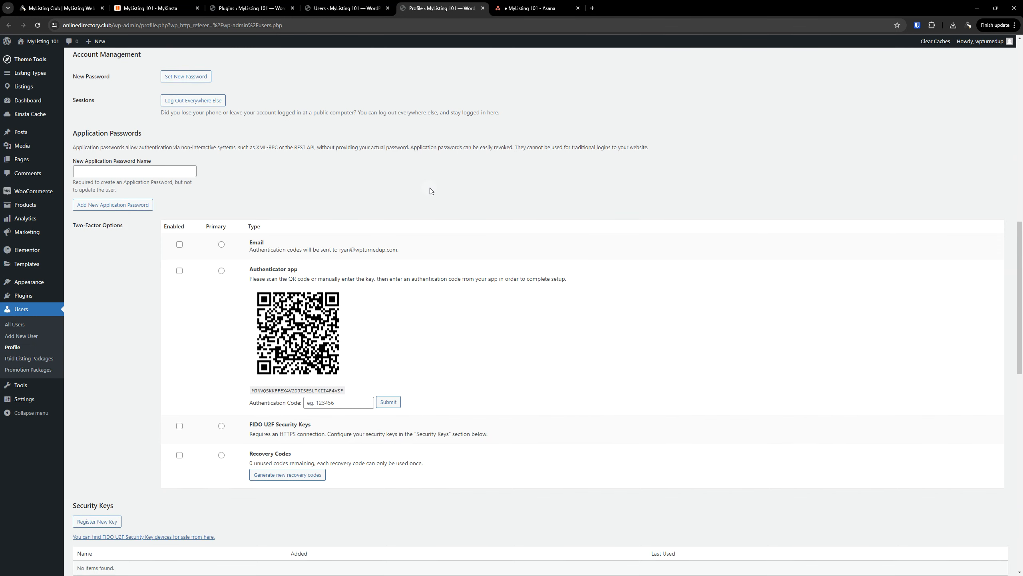
{"action": "scroll", "coordinate": [104, 295], "scroll_direction": "down", "scroll_amount": 2}
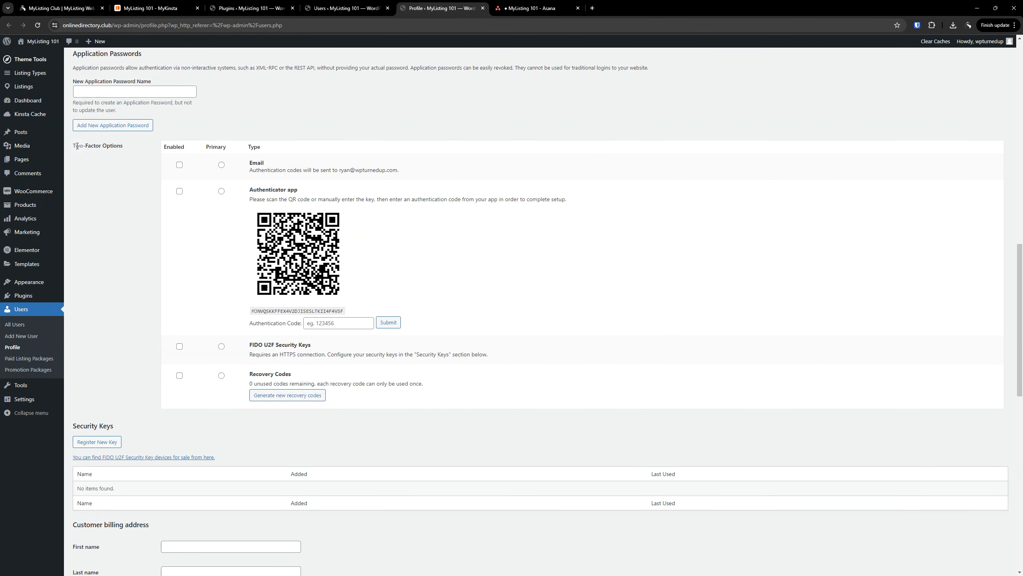
{"action": "left_click_drag", "start_coordinate": [94, 145], "coordinate": [131, 150]}
{"action": "left_click", "coordinate": [115, 181]}
Enable Authenticator app and make it the primary two-factor method
{"action": "left_click", "coordinate": [180, 192]}
{"action": "left_click", "coordinate": [221, 192]}
{"action": "left_click", "coordinate": [340, 324]}
{"action": "scroll", "coordinate": [443, 302], "scroll_direction": "down", "scroll_amount": 4}
{"action": "scroll", "coordinate": [523, 212], "scroll_direction": "up", "scroll_amount": 10}
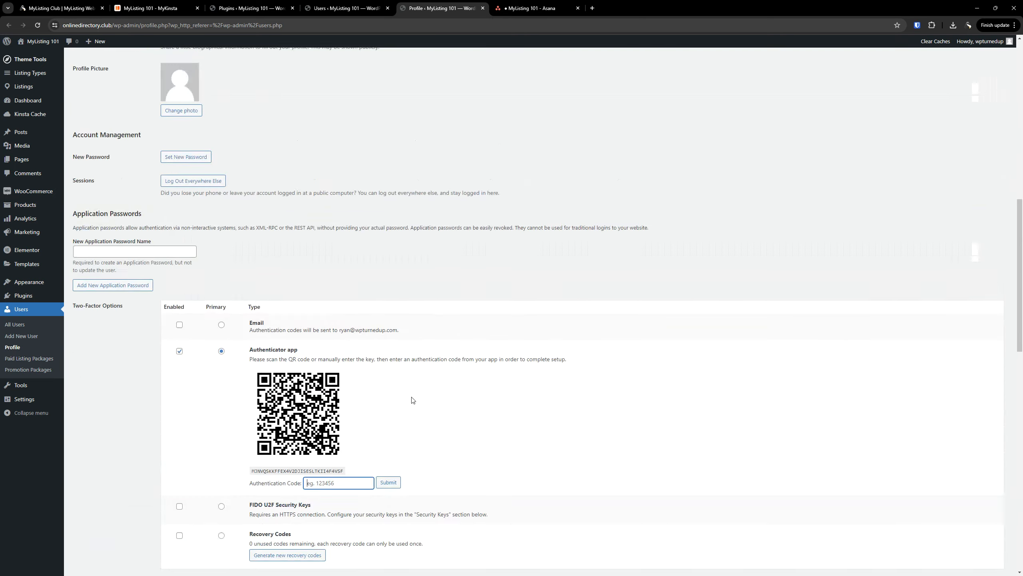
{"action": "scroll", "coordinate": [437, 359], "scroll_direction": "up", "scroll_amount": 10}
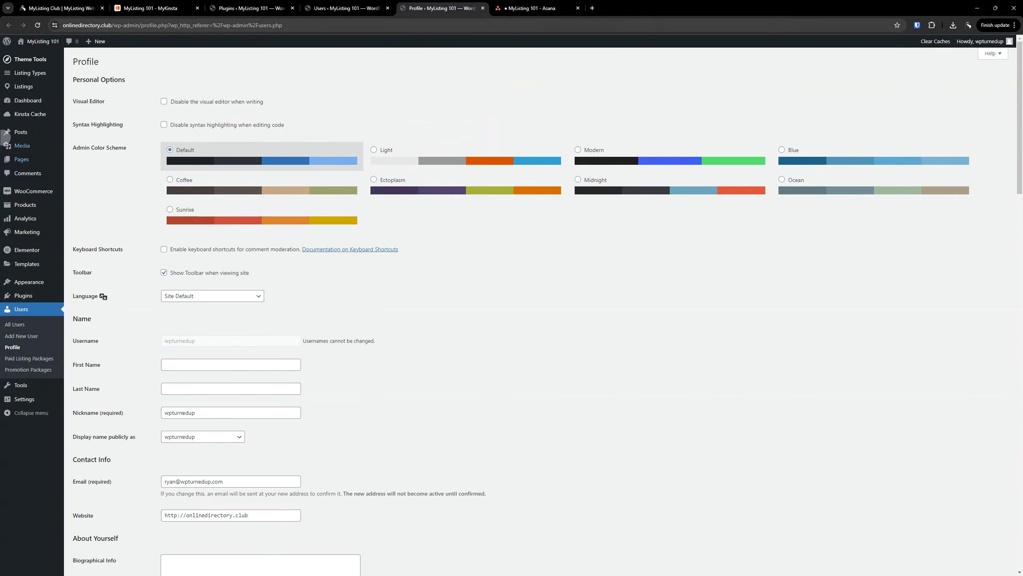
Close the extra Users and Plugins tabs, leaving the WordPress dashboard
{"action": "left_click", "coordinate": [27, 101]}
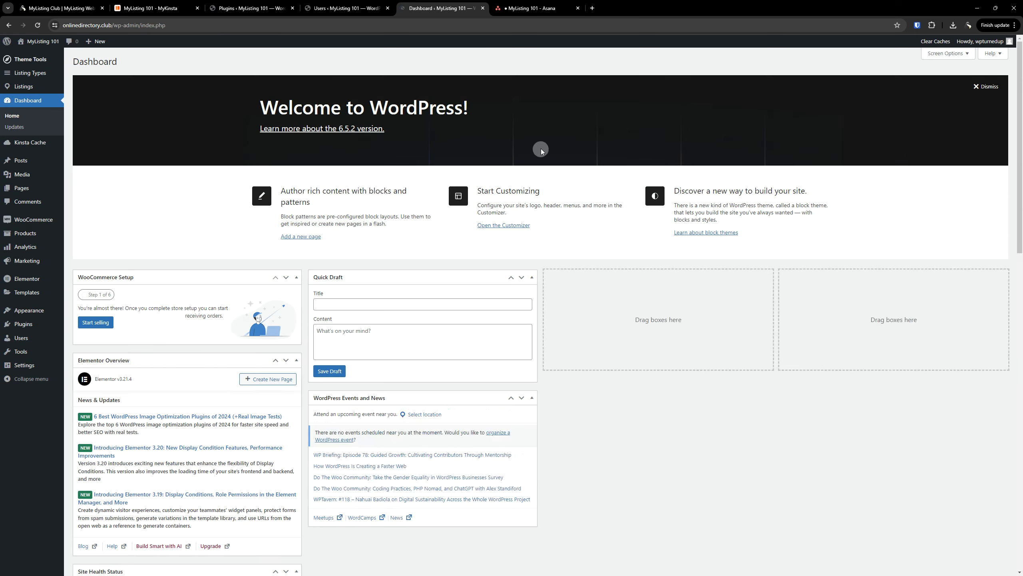
{"action": "left_click", "coordinate": [388, 8]}
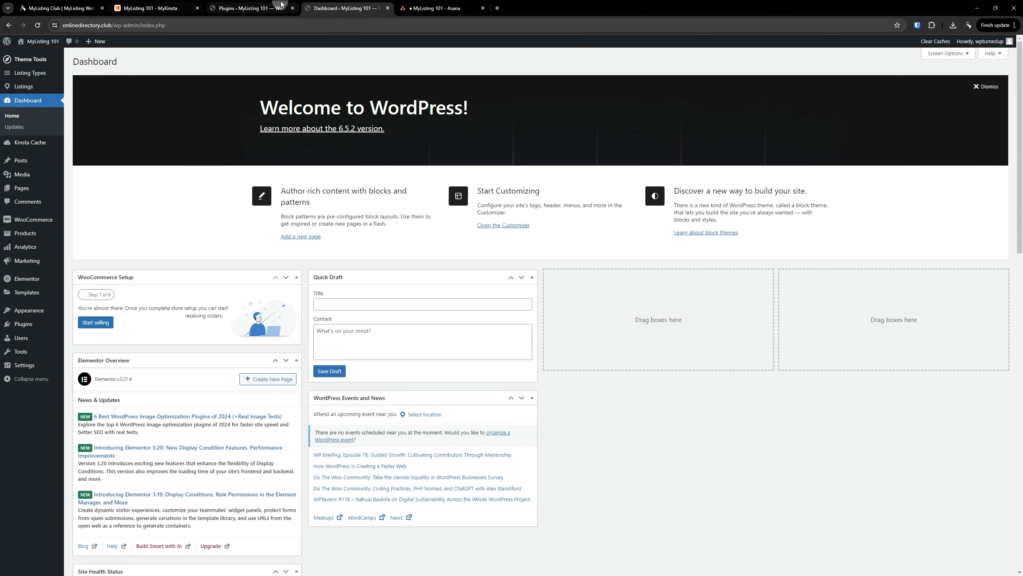
{"action": "left_click", "coordinate": [285, 8]}
{"action": "left_click", "coordinate": [293, 8]}
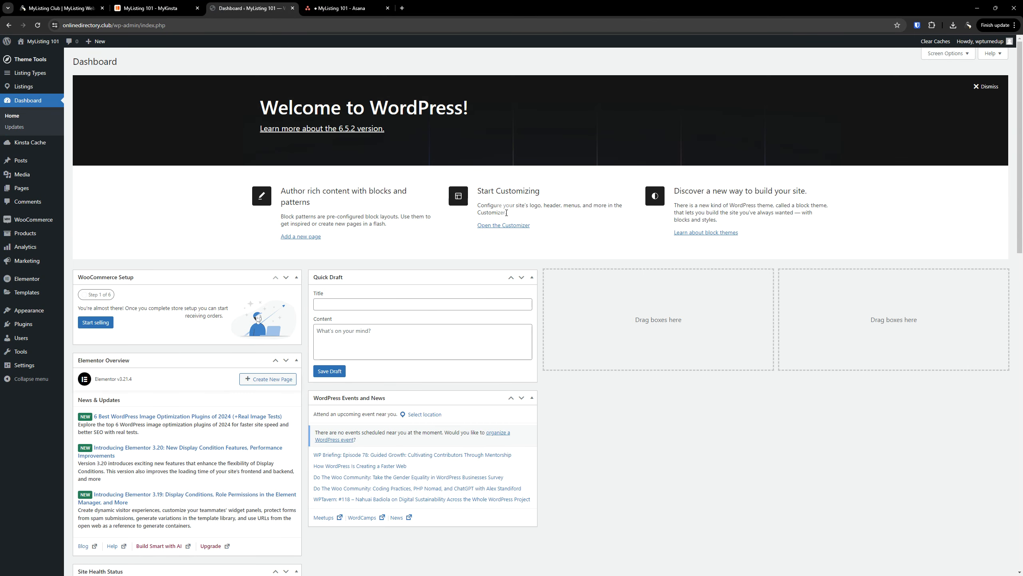
Open the WordPress Admin Accounts task in Asana and select its first description bullet
{"action": "left_click", "coordinate": [324, 8]}
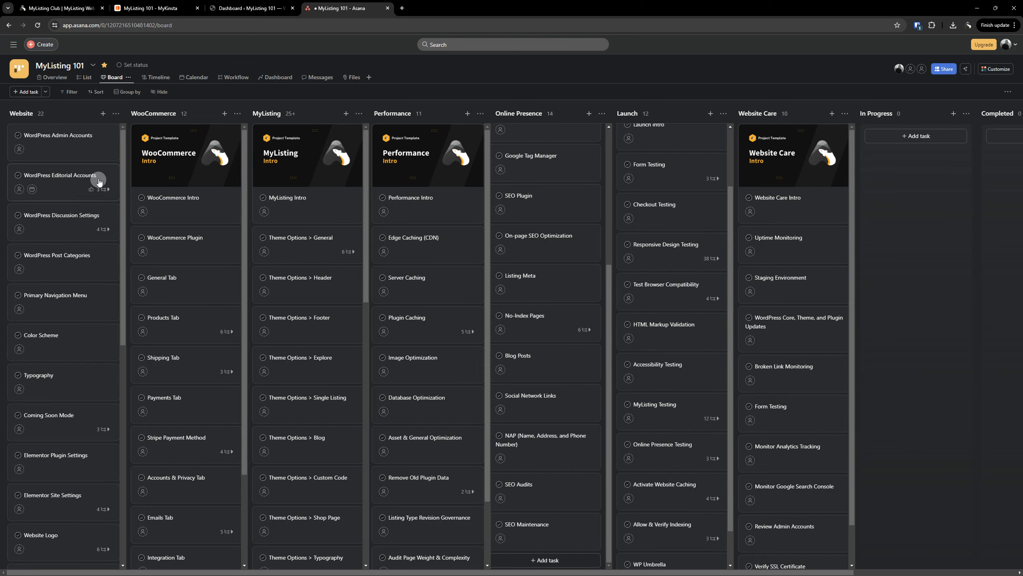
{"action": "left_click", "coordinate": [75, 141]}
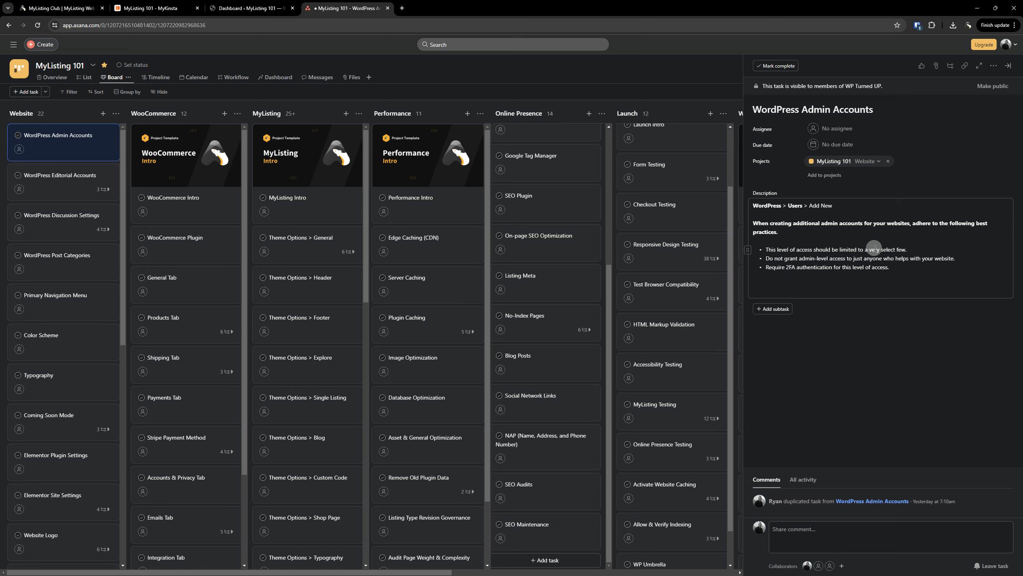
{"action": "triple_click", "coordinate": [875, 249]}
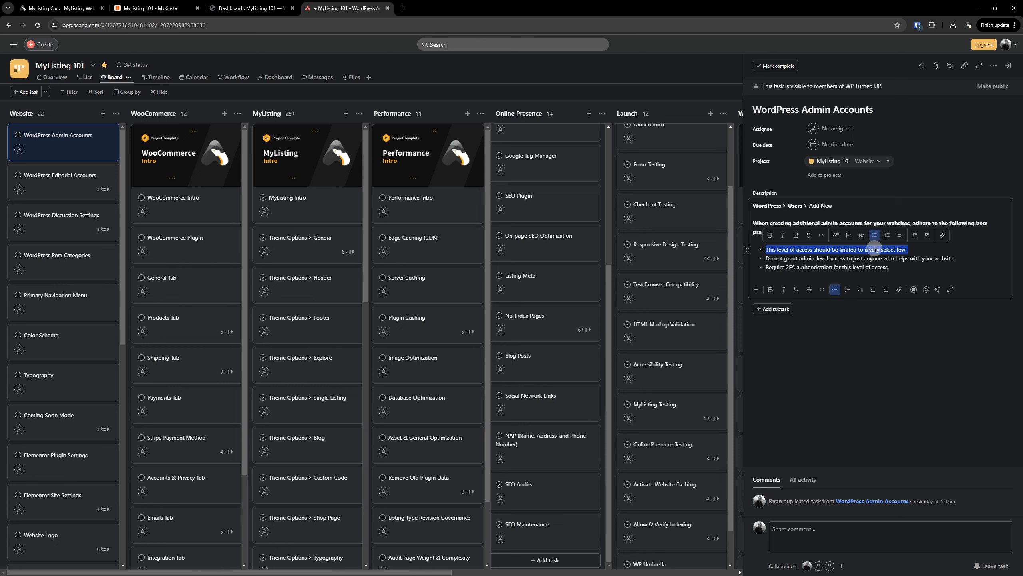
Open the existing administrator's Profile page from the All Users list
{"action": "left_click", "coordinate": [254, 8]}
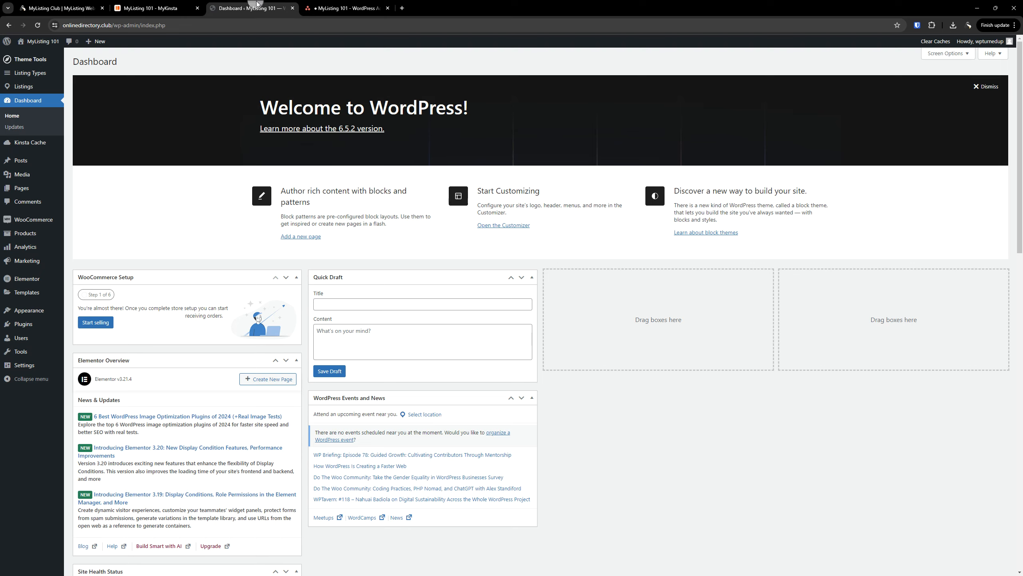
{"action": "left_click", "coordinate": [22, 339]}
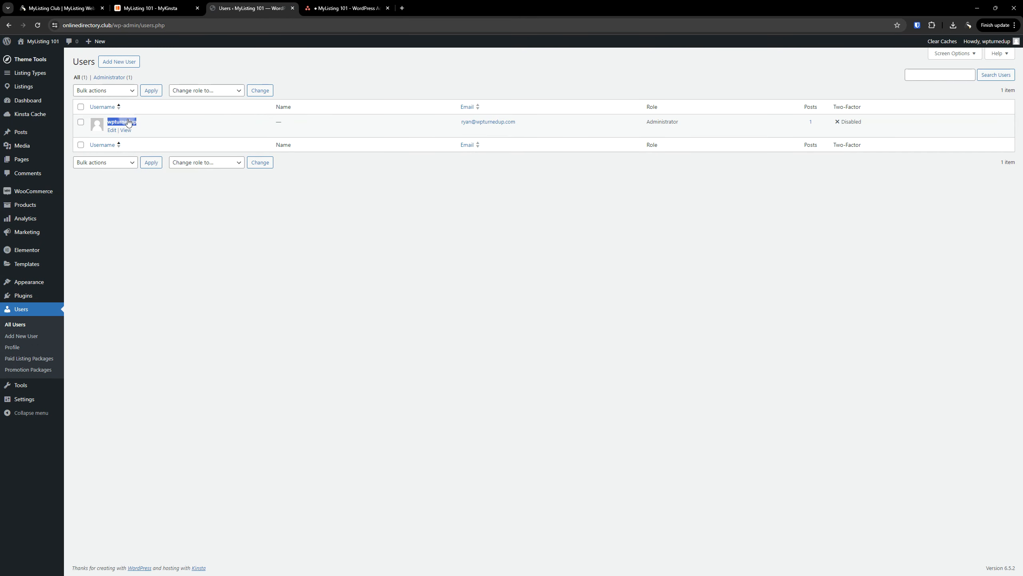
{"action": "left_click", "coordinate": [129, 122]}
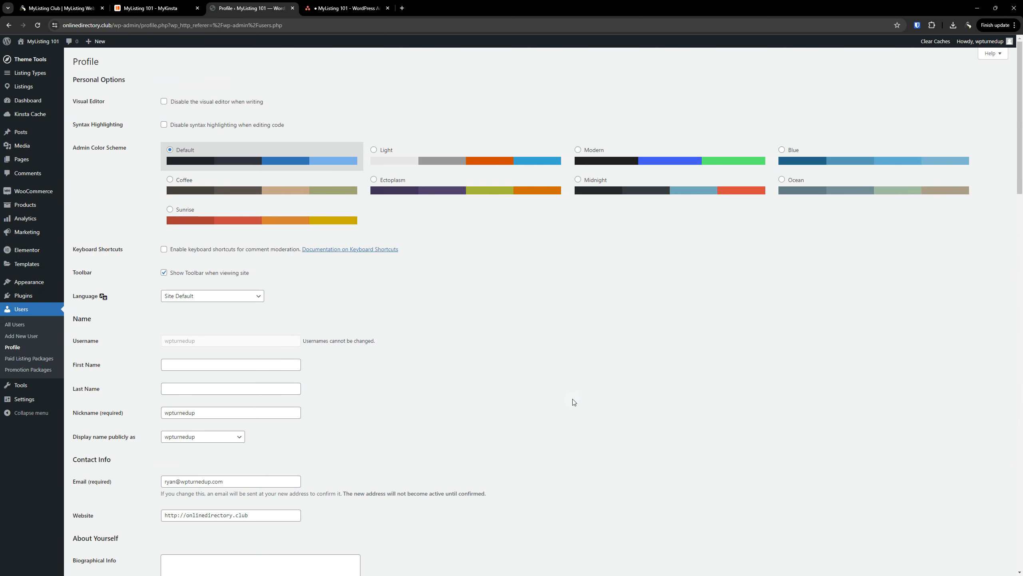
{"action": "scroll", "coordinate": [484, 356], "scroll_direction": "down", "scroll_amount": 2}
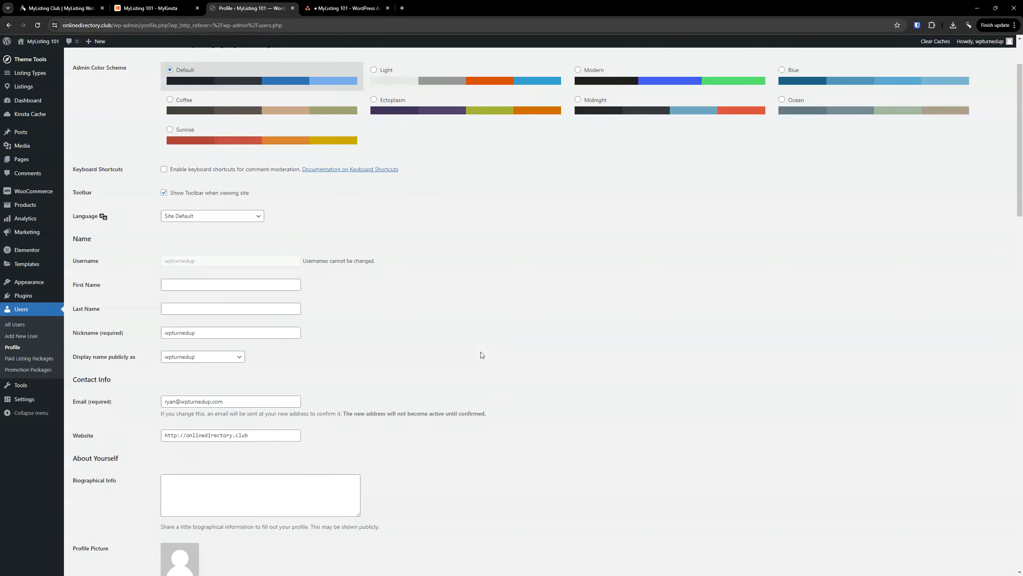
{"action": "scroll", "coordinate": [490, 375], "scroll_direction": "down", "scroll_amount": 10}
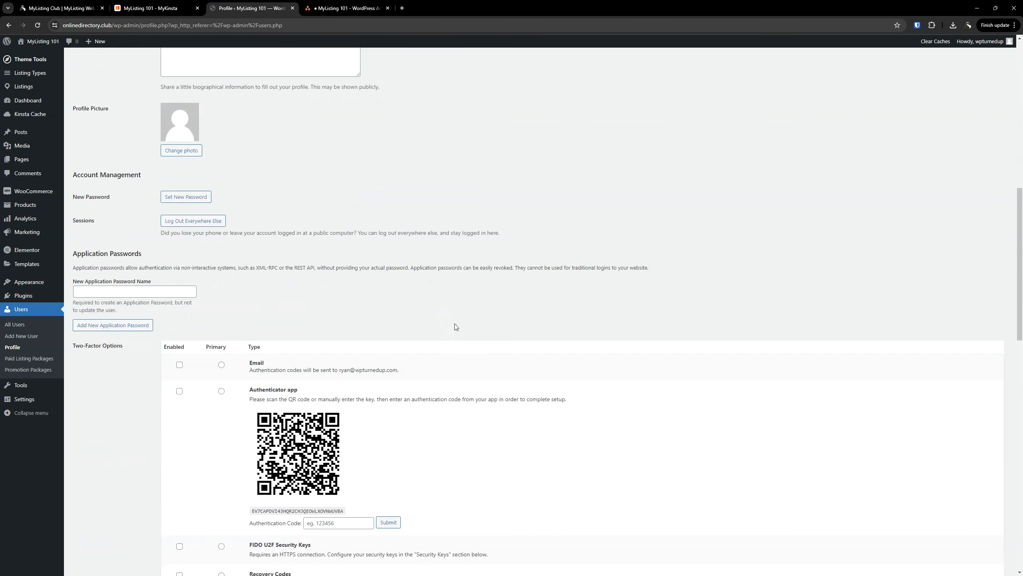
{"action": "scroll", "coordinate": [383, 304], "scroll_direction": "down", "scroll_amount": 20}
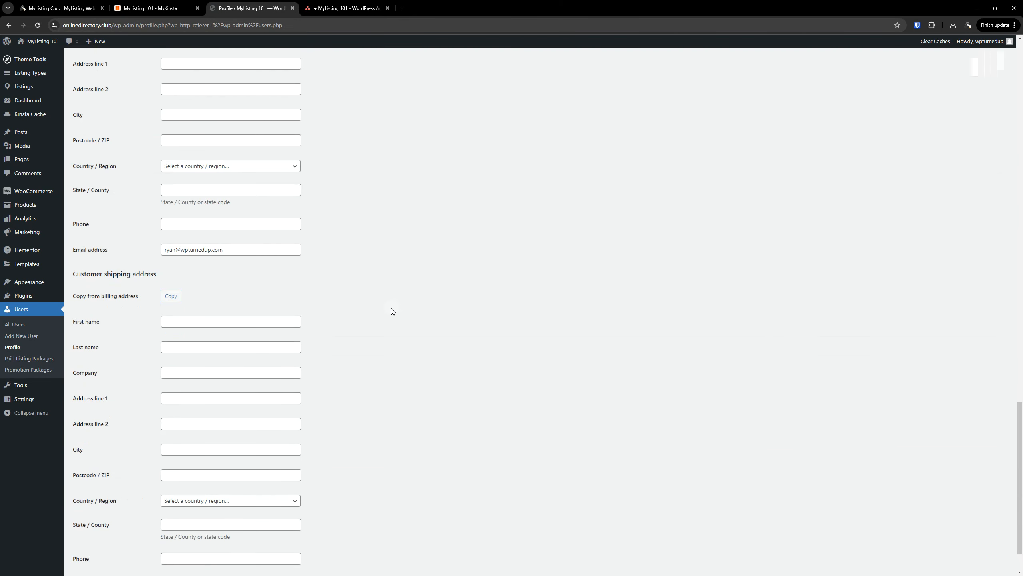
Search the profile page for 'role' and scroll through it
{"action": "key", "text": "ctrl+f"}
{"action": "type", "text": "role"}
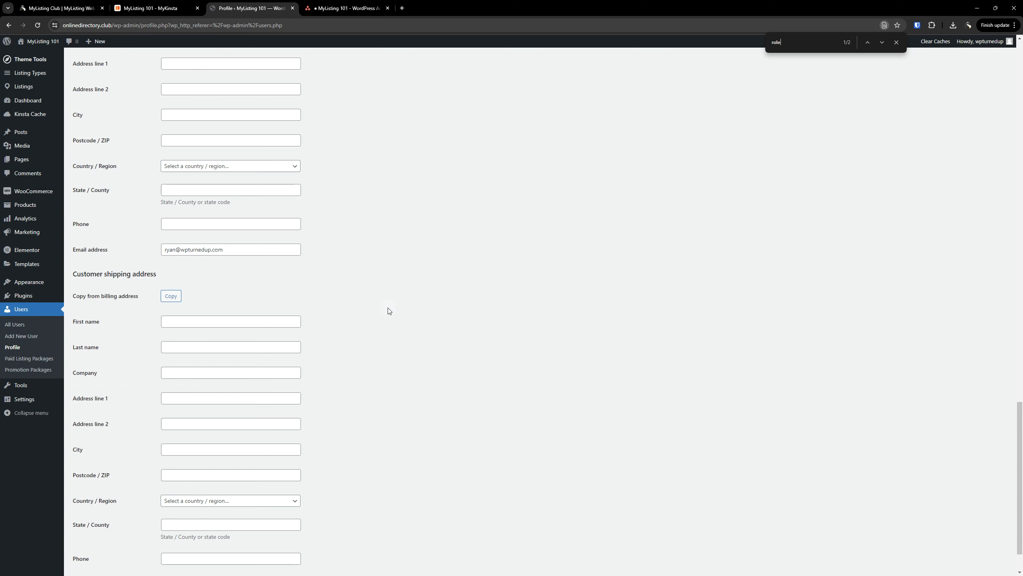
{"action": "scroll", "coordinate": [438, 328], "scroll_direction": "up", "scroll_amount": 5}
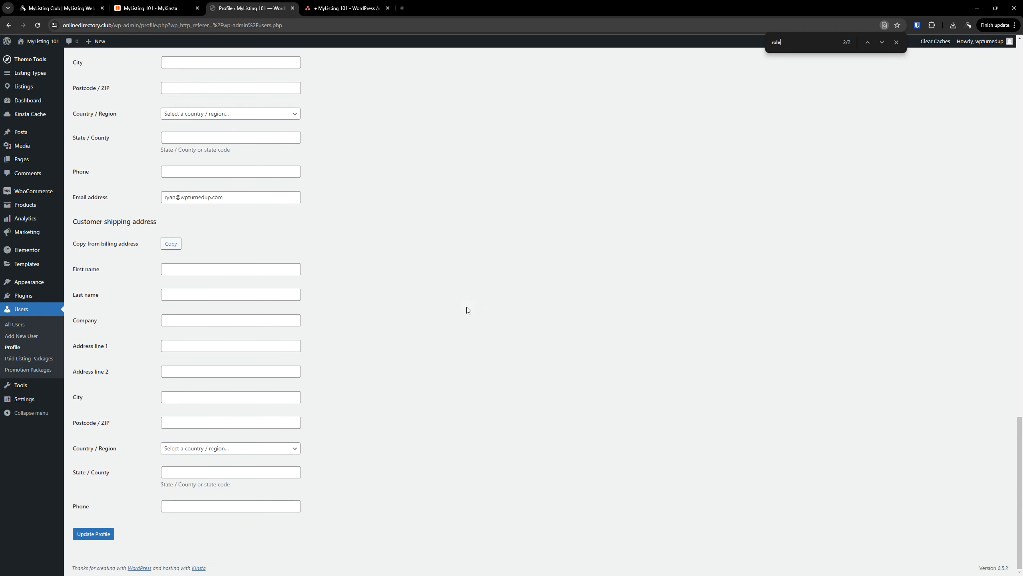
{"action": "scroll", "coordinate": [408, 326], "scroll_direction": "up", "scroll_amount": 20}
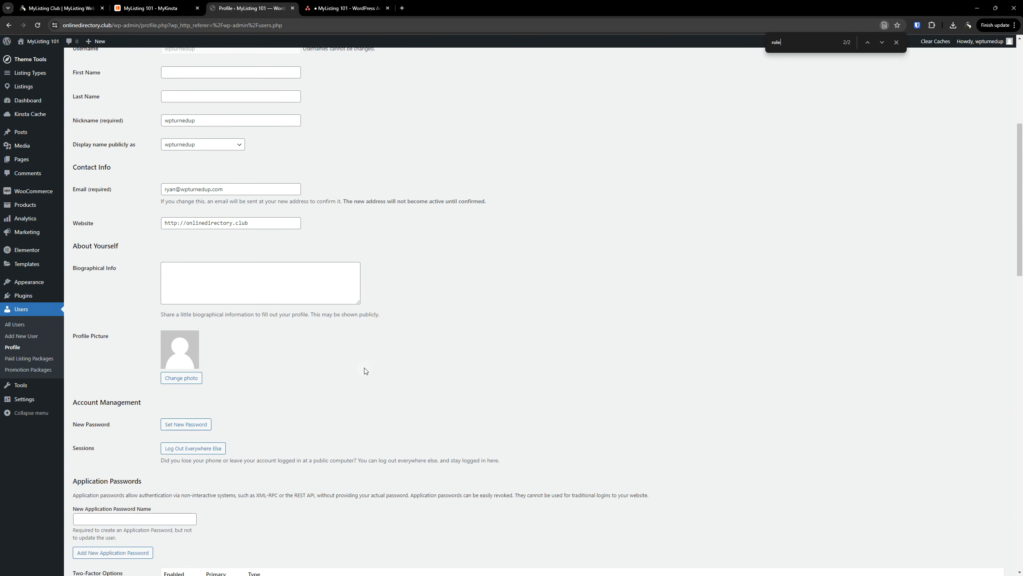
{"action": "scroll", "coordinate": [365, 371], "scroll_direction": "up", "scroll_amount": 6}
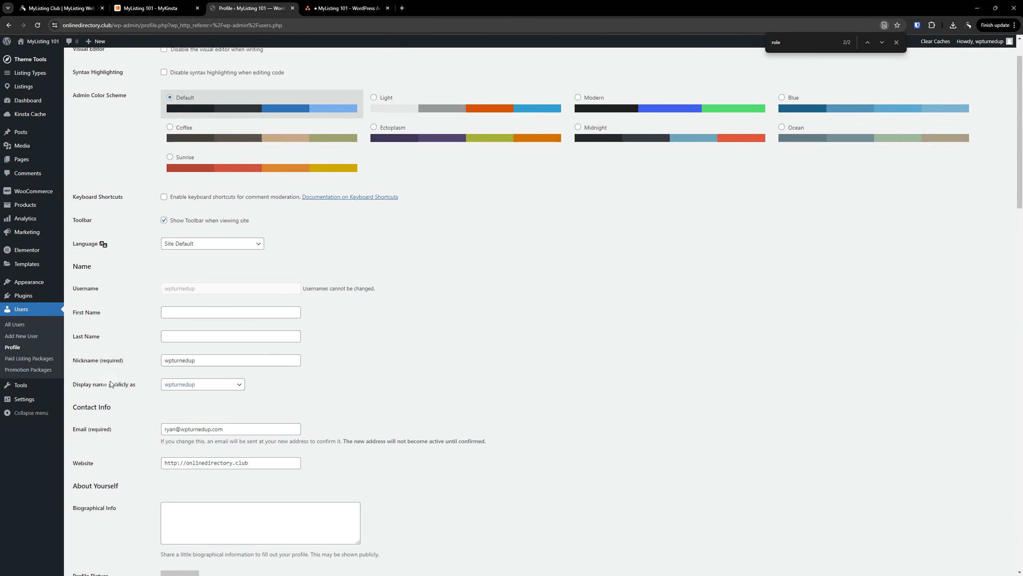
{"action": "scroll", "coordinate": [121, 384], "scroll_direction": "up", "scroll_amount": 2}
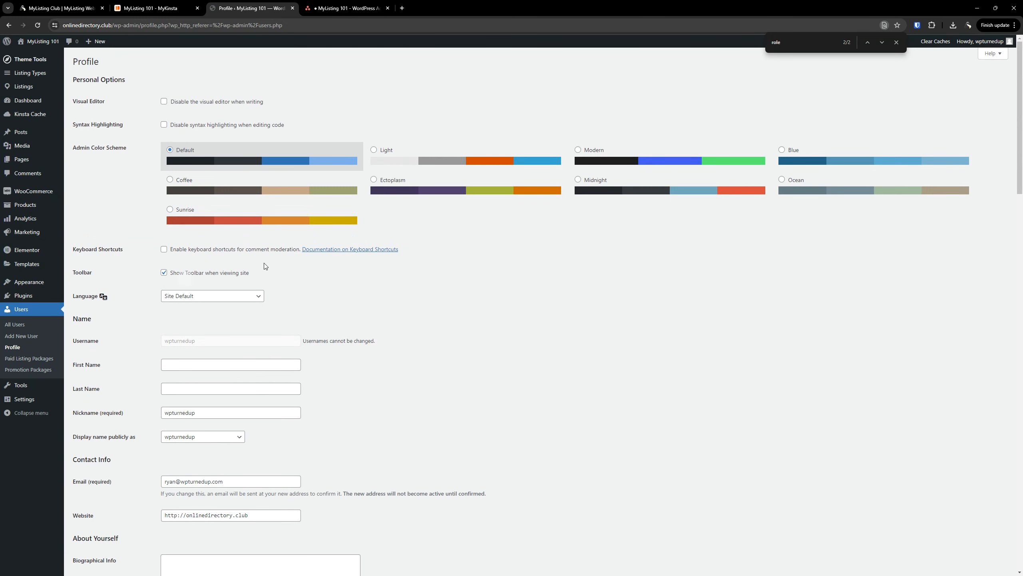
{"action": "scroll", "coordinate": [380, 301], "scroll_direction": "down", "scroll_amount": 3}
{"action": "scroll", "coordinate": [439, 304], "scroll_direction": "down", "scroll_amount": 6}
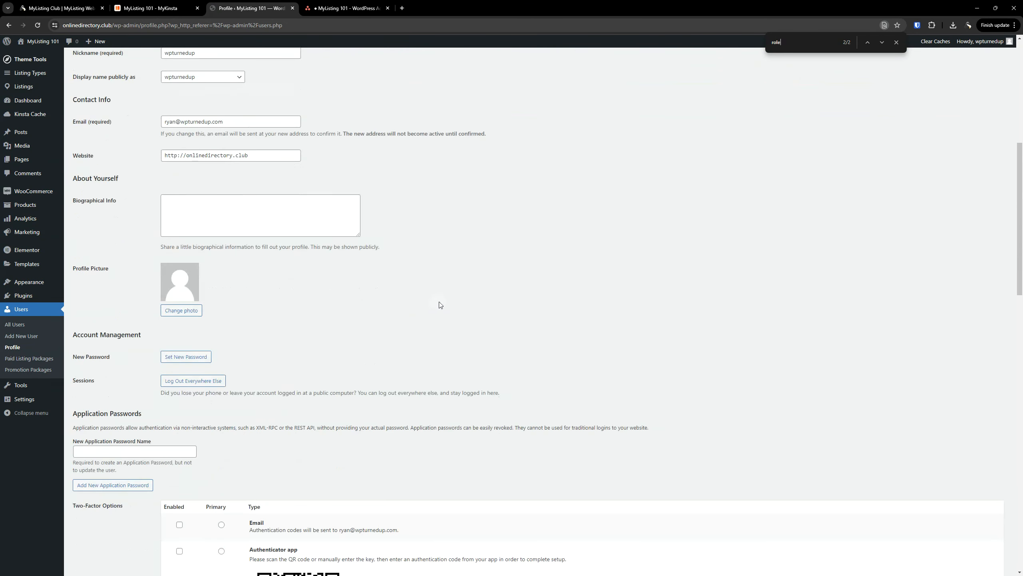
{"action": "right_click", "coordinate": [23, 336]}
Create user 'testadmin' with a test e-mail address as Administrator, without a notification e-mail
{"action": "left_click", "coordinate": [61, 345]}
{"action": "left_click", "coordinate": [345, 8]}
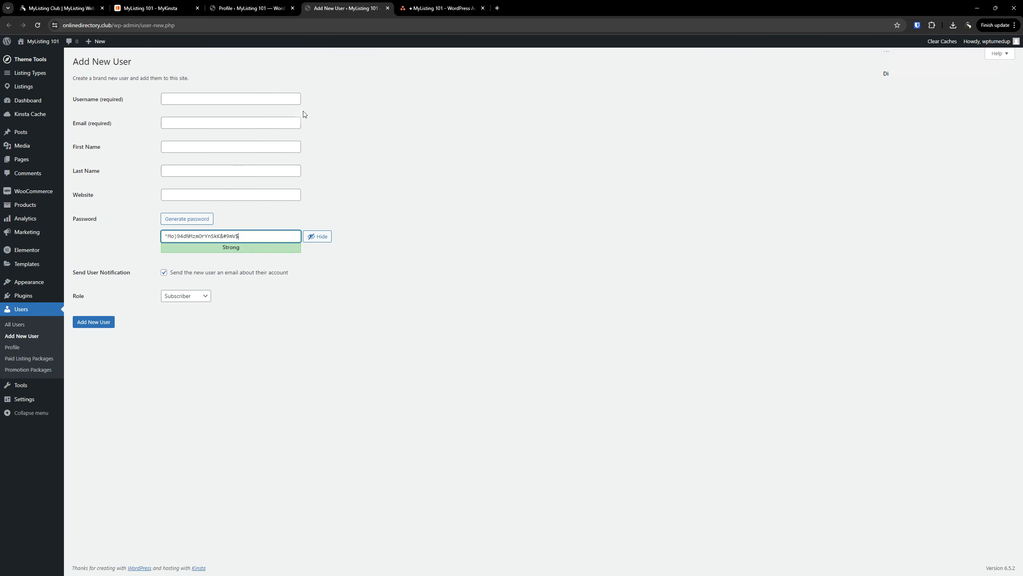
{"action": "left_click", "coordinate": [192, 97]}
{"action": "type", "text": "testadmin"}
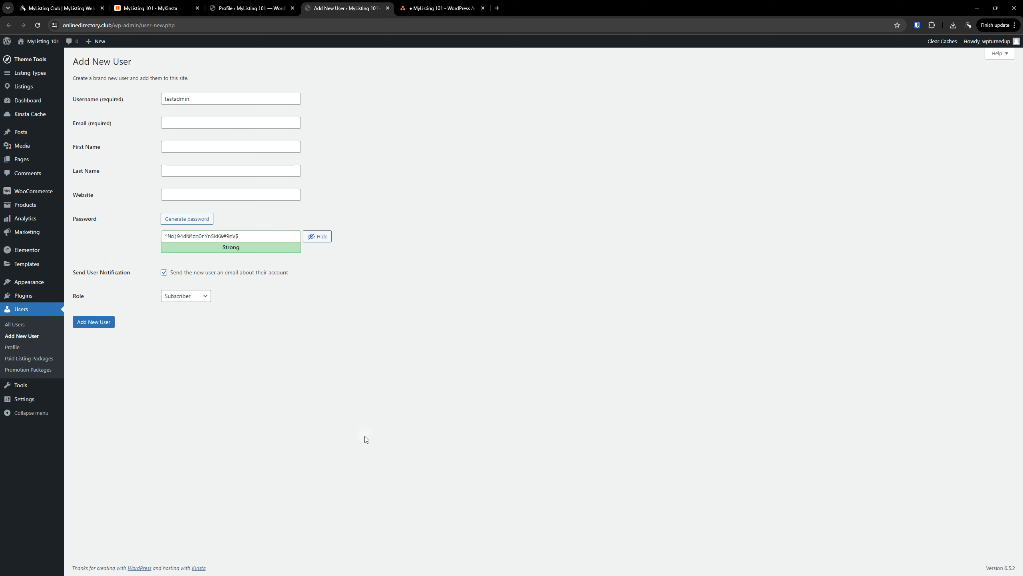
{"action": "left_click", "coordinate": [177, 296]}
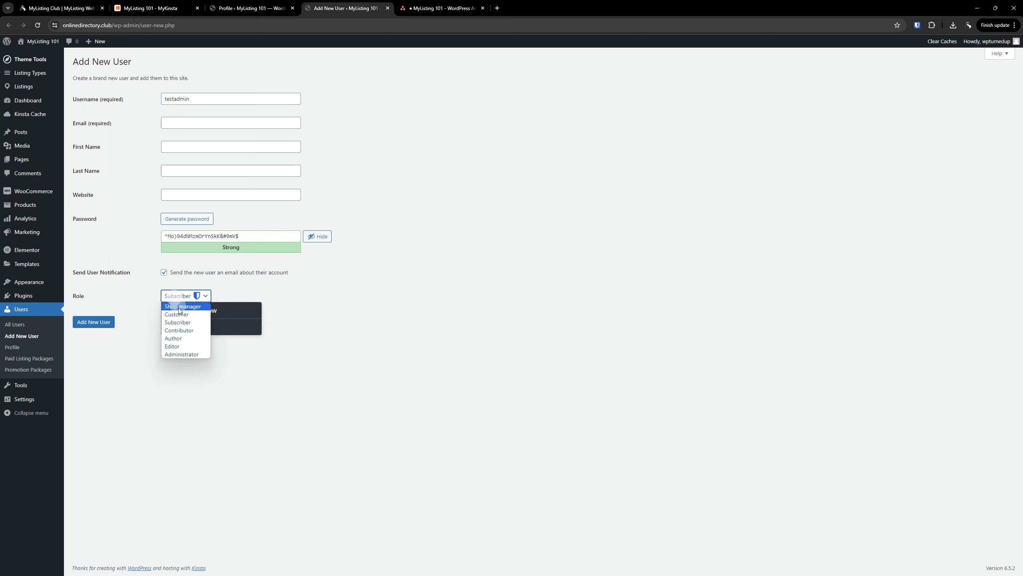
{"action": "left_click", "coordinate": [182, 354]}
{"action": "left_click", "coordinate": [242, 273]}
{"action": "left_click", "coordinate": [94, 322]}
{"action": "left_click", "coordinate": [187, 128]}
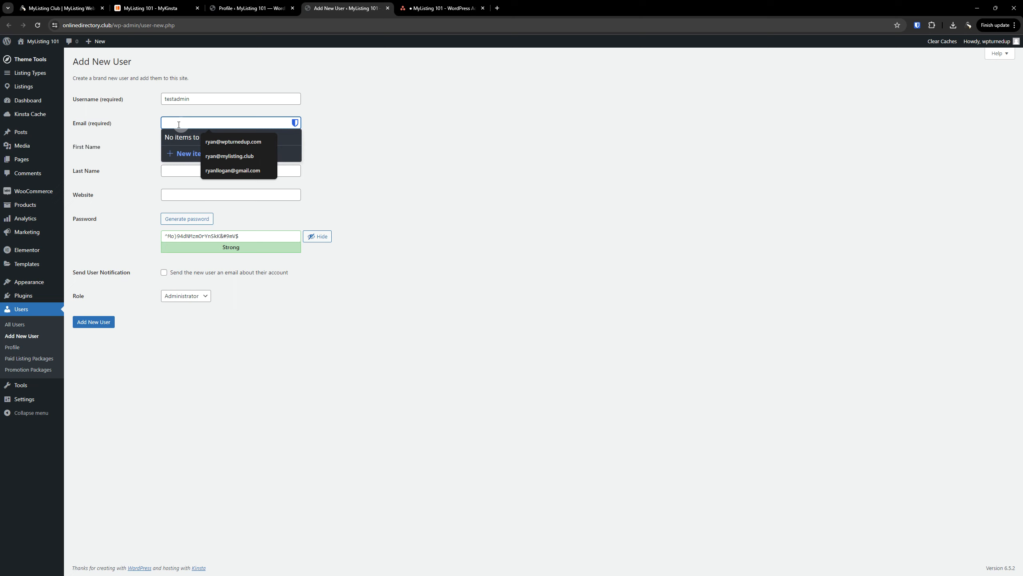
{"action": "type", "text": "tewt"}
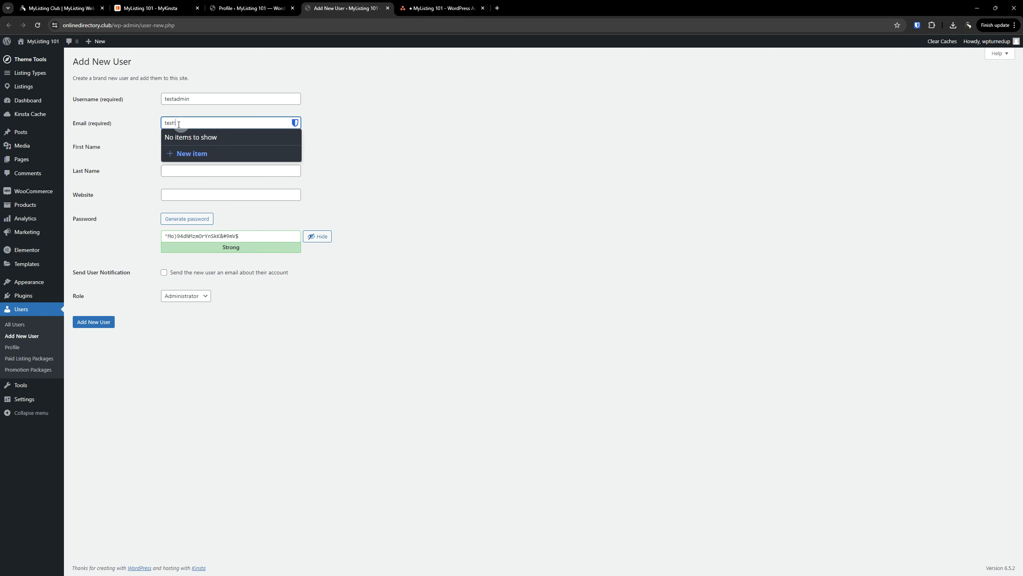
{"action": "type", "text": "admin@testadmin.com"}
{"action": "left_click", "coordinate": [433, 160]}
{"action": "left_click", "coordinate": [99, 323]}
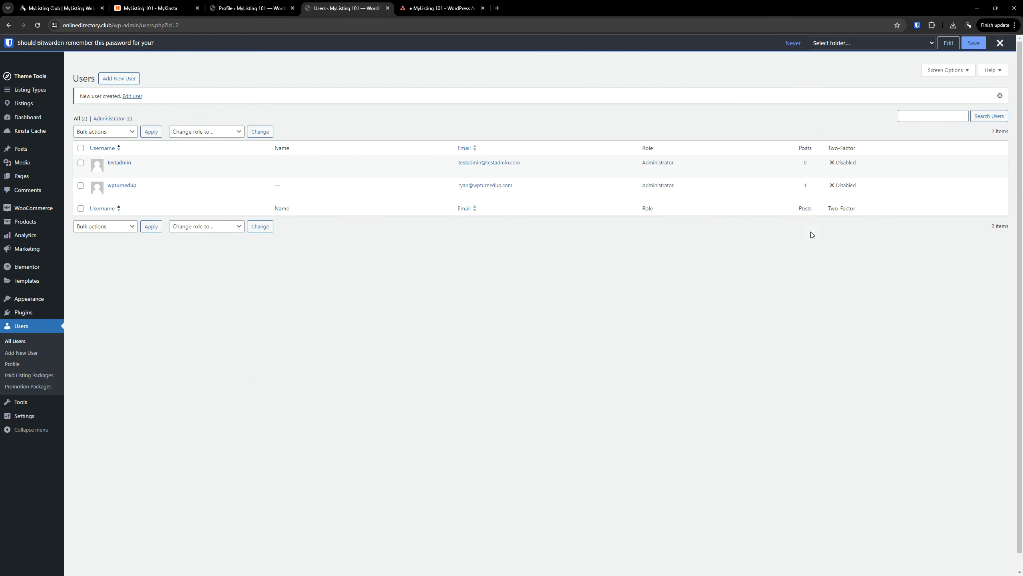
On testadmin's edit page, switch the role to Subscriber and back to Administrator
{"action": "left_click", "coordinate": [125, 163]}
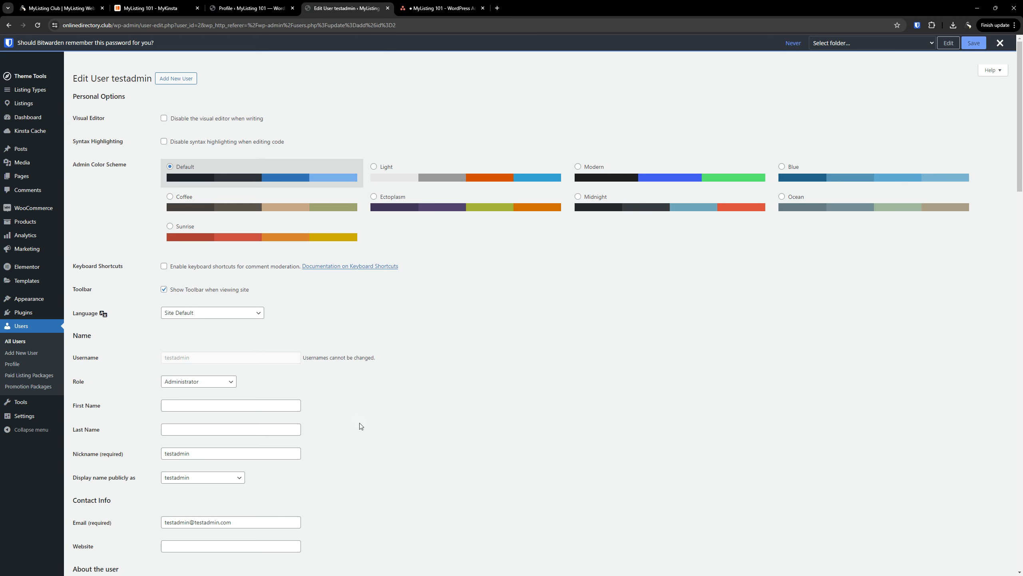
{"action": "scroll", "coordinate": [357, 419], "scroll_direction": "down", "scroll_amount": 1}
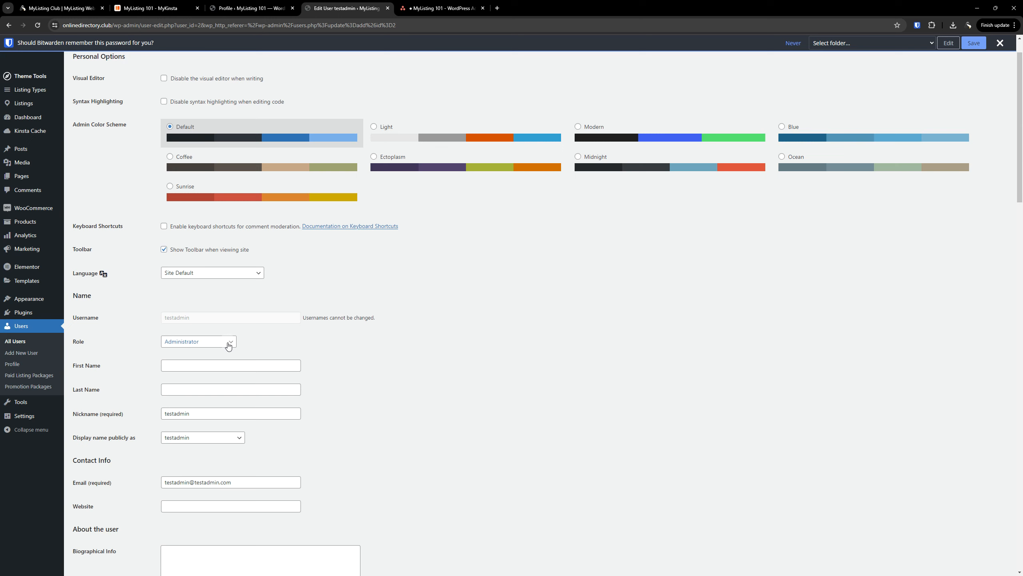
{"action": "left_click", "coordinate": [228, 343]}
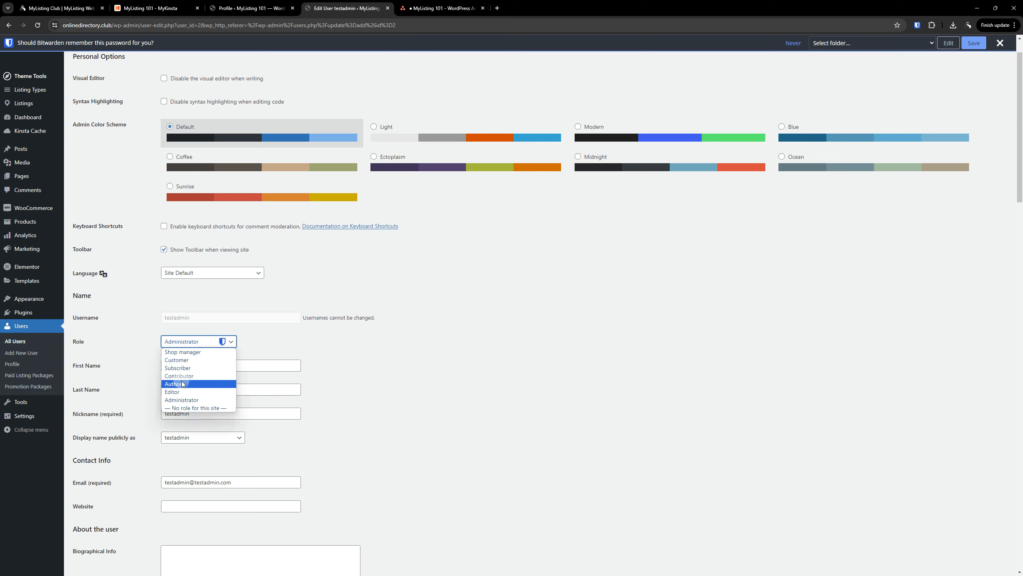
{"action": "left_click", "coordinate": [183, 369]}
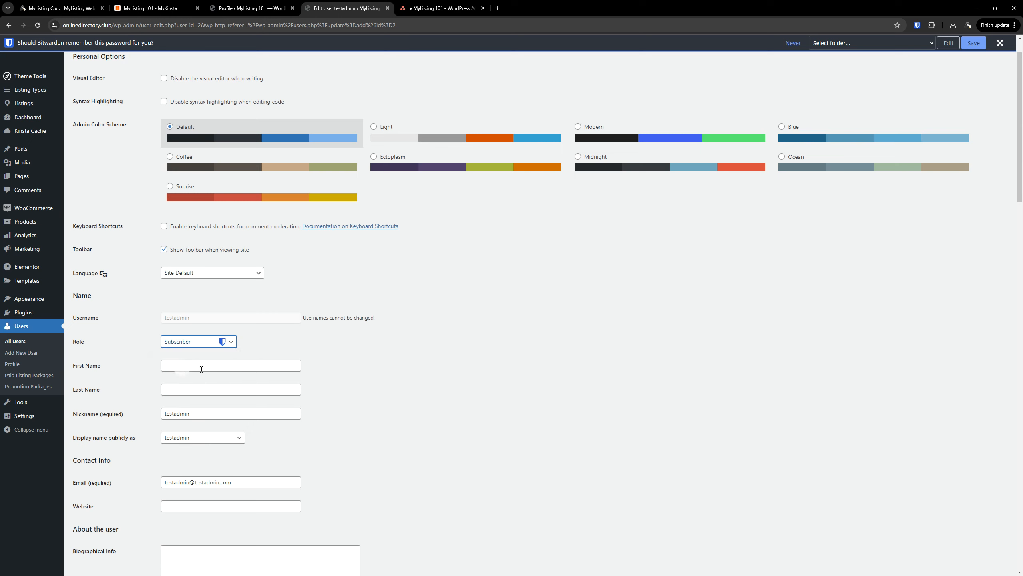
{"action": "left_click", "coordinate": [229, 342]}
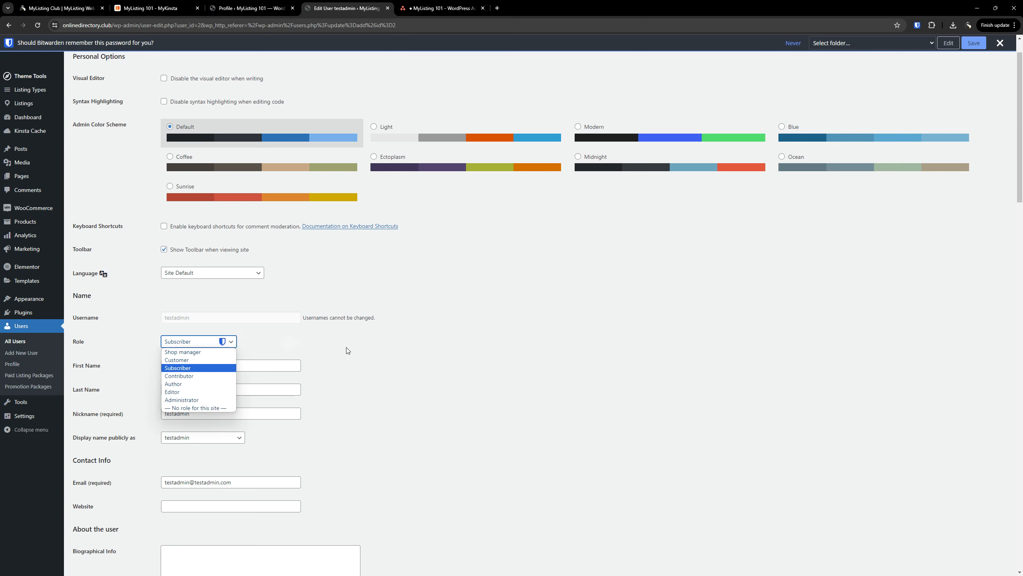
{"action": "left_click", "coordinate": [440, 368]}
{"action": "scroll", "coordinate": [443, 365], "scroll_direction": "down", "scroll_amount": 1}
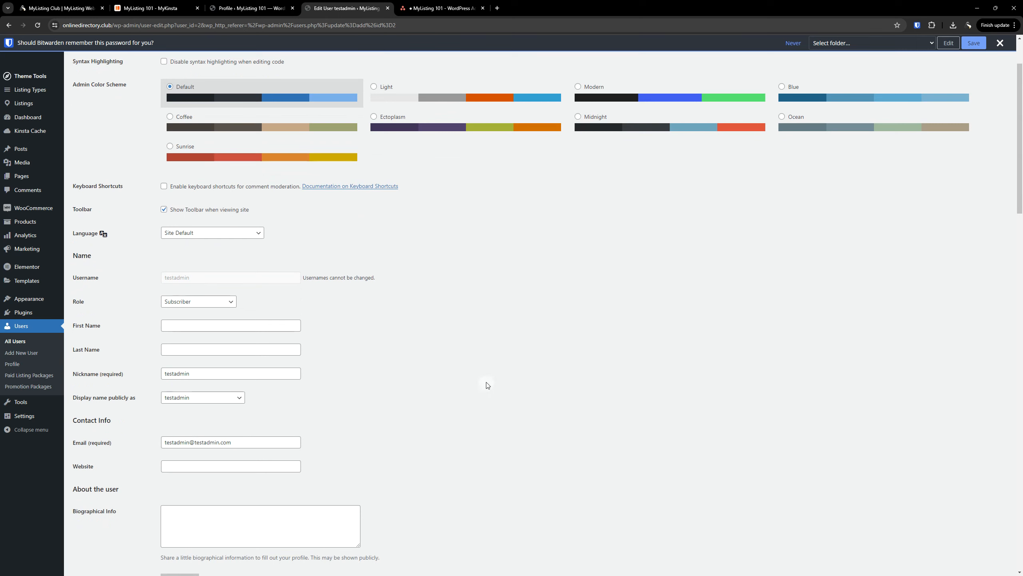
{"action": "left_click", "coordinate": [208, 303]}
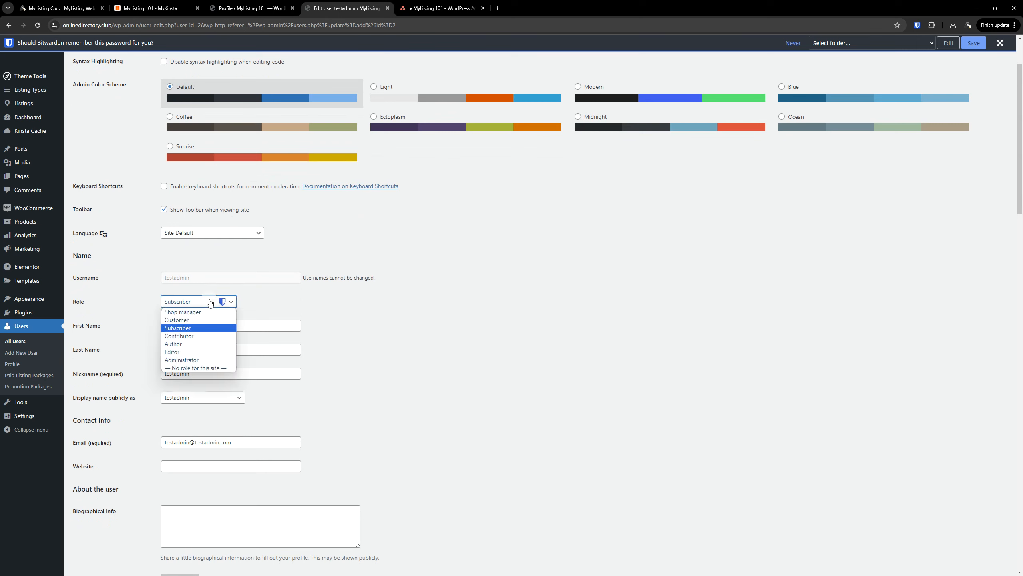
{"action": "left_click", "coordinate": [201, 359]}
{"action": "left_click", "coordinate": [407, 327]}
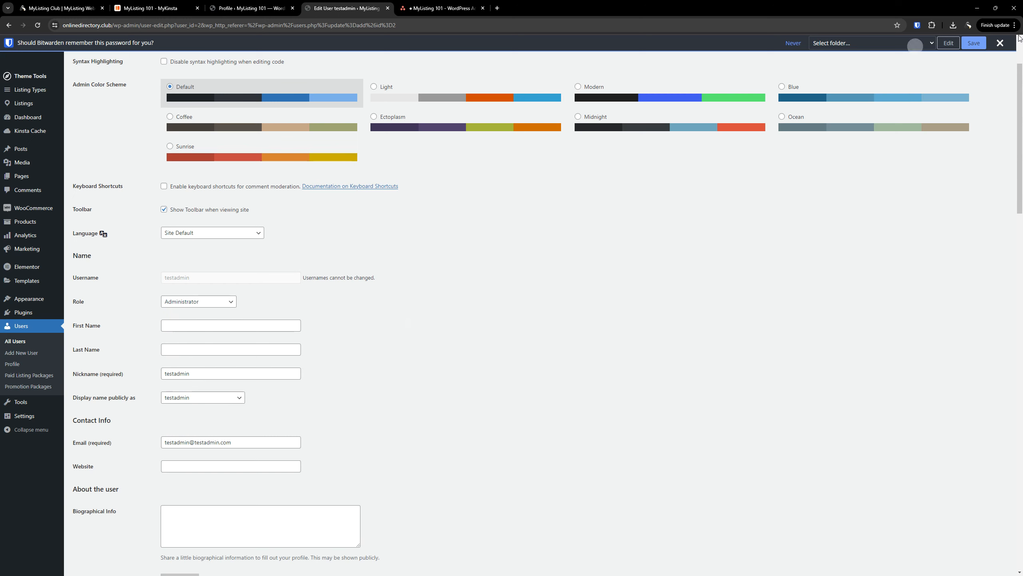
{"action": "left_click", "coordinate": [1000, 43]}
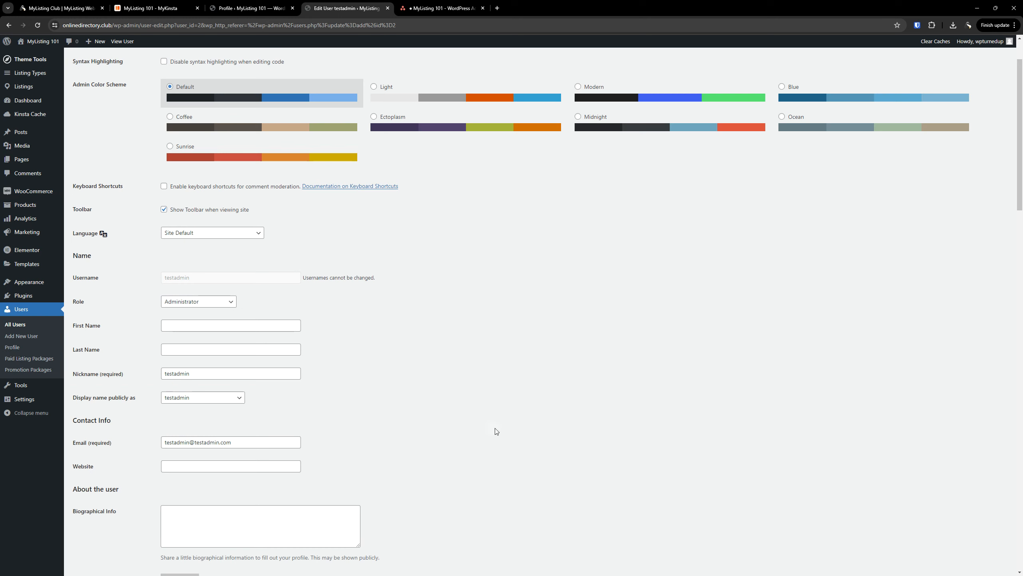
{"action": "left_click", "coordinate": [517, 85]}
{"action": "left_click_drag", "start_coordinate": [618, 379], "coordinate": [71, 375]}
Delete the testadmin account from the All Users list
{"action": "mouse_move", "coordinate": [24, 299]}
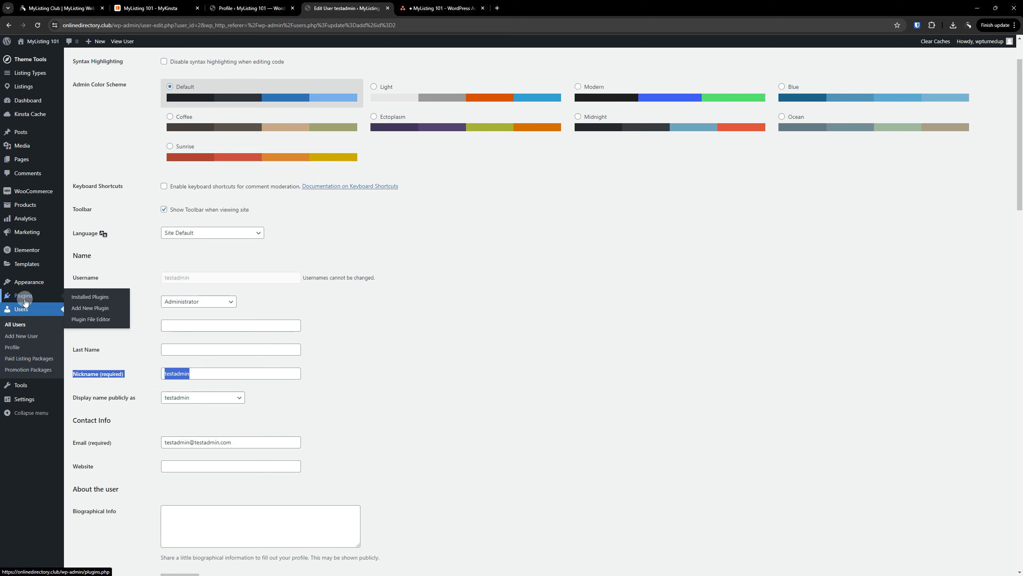
{"action": "left_click", "coordinate": [21, 326]}
{"action": "mouse_move", "coordinate": [123, 133]}
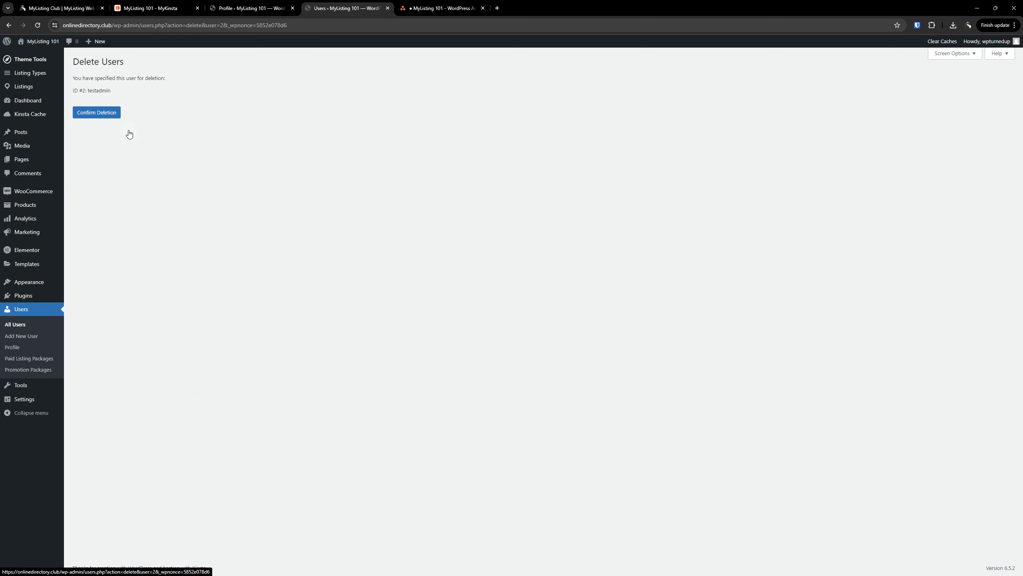
{"action": "left_click", "coordinate": [114, 117]}
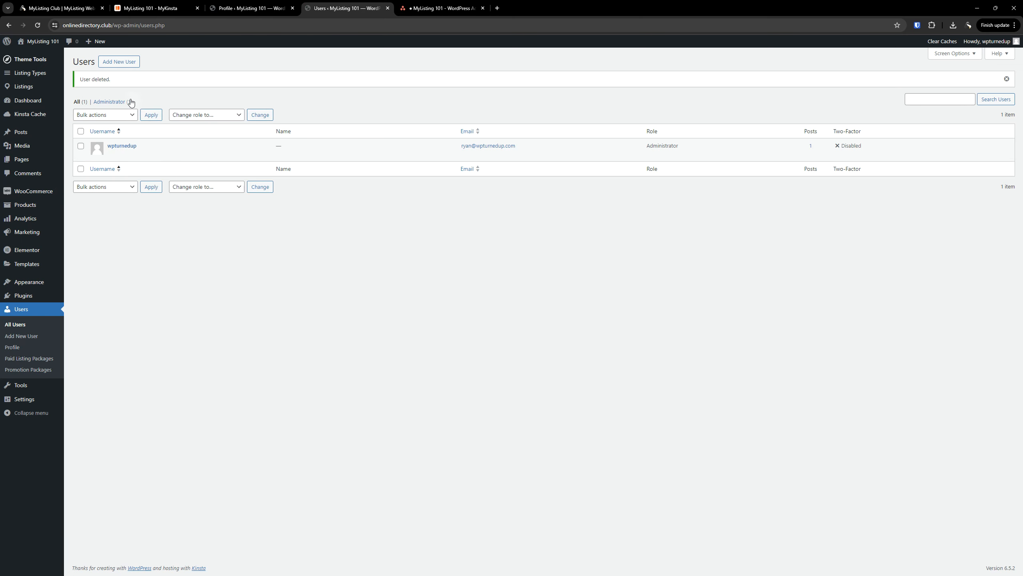
Open the Add New Plugin page in a new browser tab
{"action": "right_click", "coordinate": [82, 294]}
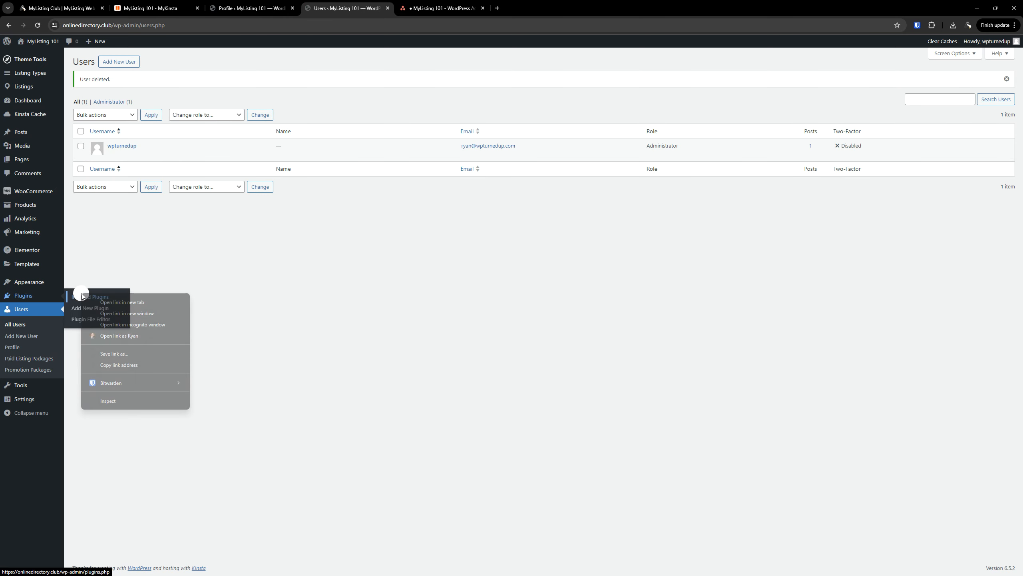
{"action": "right_click", "coordinate": [75, 300]}
{"action": "left_click", "coordinate": [93, 314]}
Search the plugin directory for 'temporary' (611 results), then close the Add Plugins tab
{"action": "left_click", "coordinate": [450, 4]}
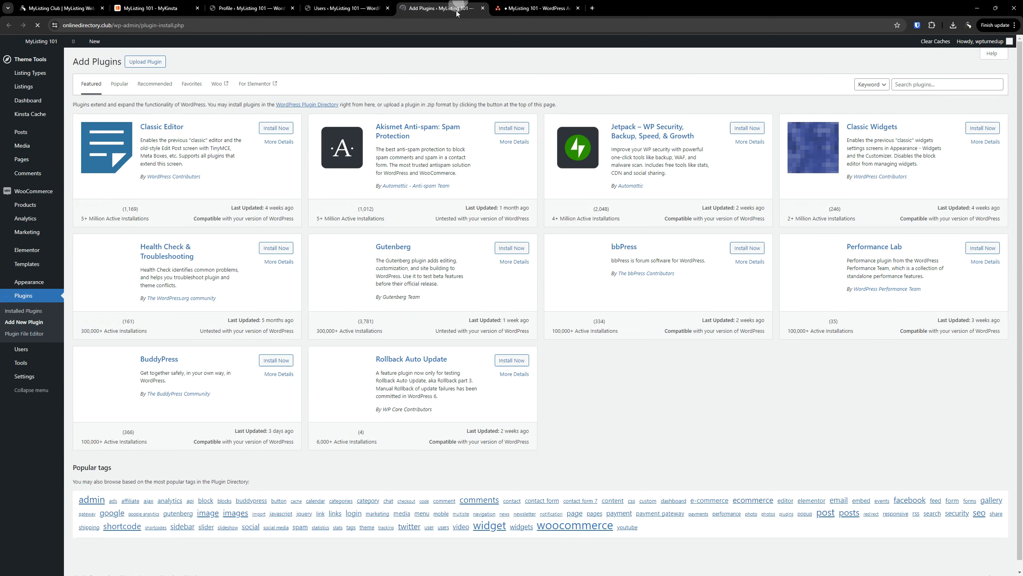
{"action": "left_click", "coordinate": [941, 90]}
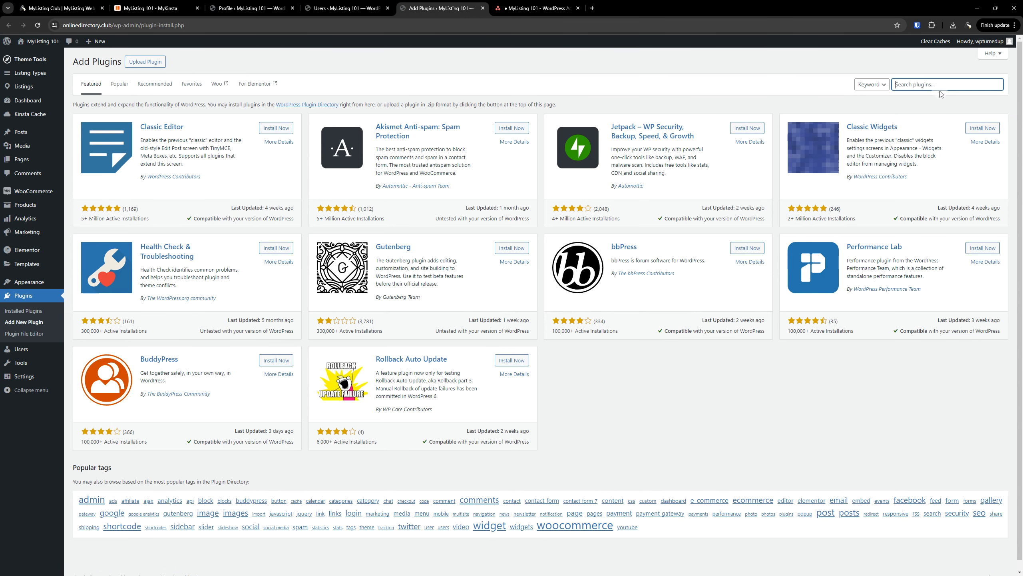
{"action": "type", "text": "temporary"}
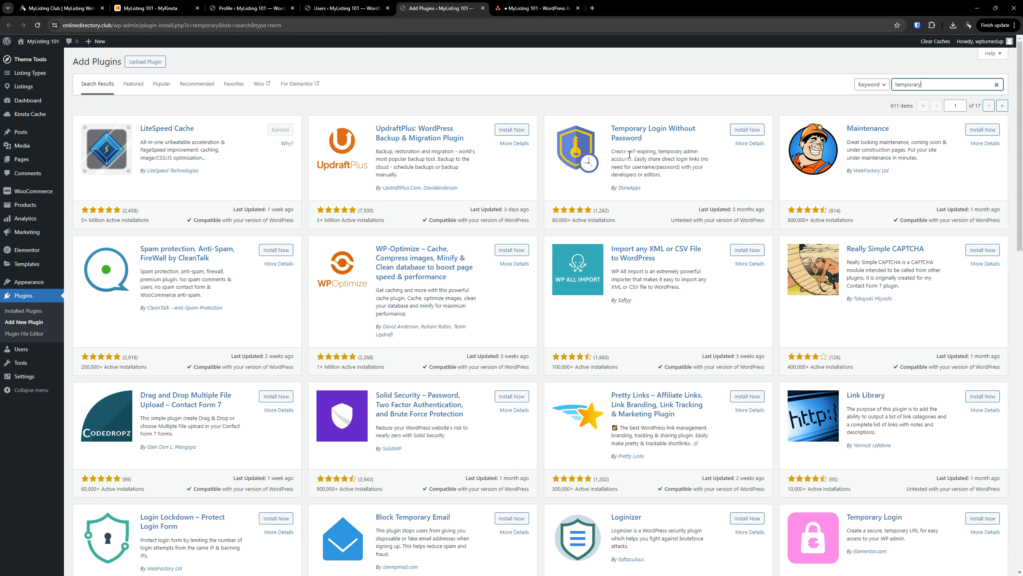
{"action": "left_click", "coordinate": [483, 8]}
{"action": "left_click", "coordinate": [24, 99]}
Clear the selection in the WordPress Admin Accounts description and close the task pane
{"action": "left_click", "coordinate": [400, 5]}
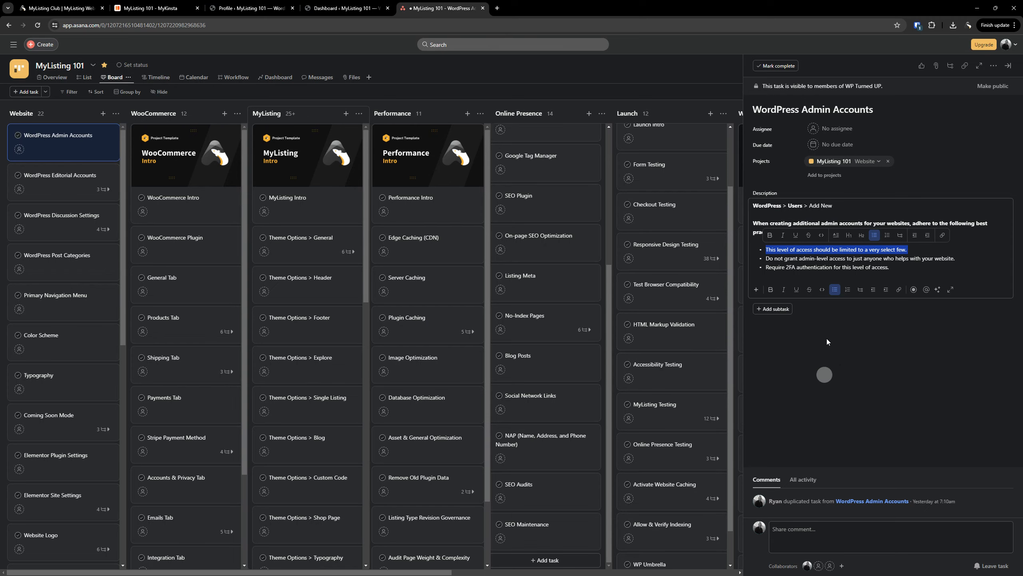
{"action": "left_click", "coordinate": [811, 257]}
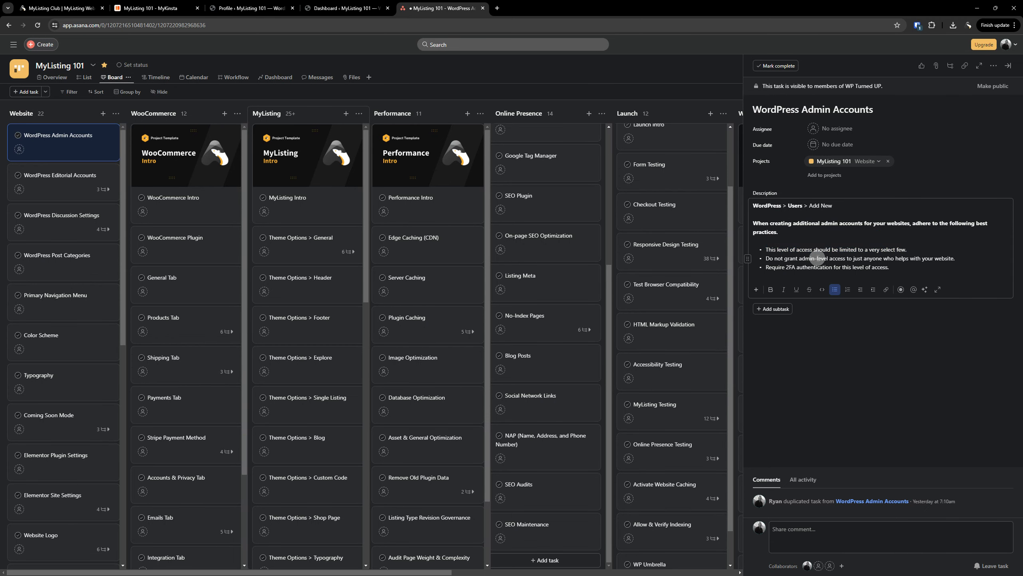
{"action": "left_click", "coordinate": [824, 258]}
{"action": "left_click", "coordinate": [922, 260]}
{"action": "left_click", "coordinate": [931, 240]}
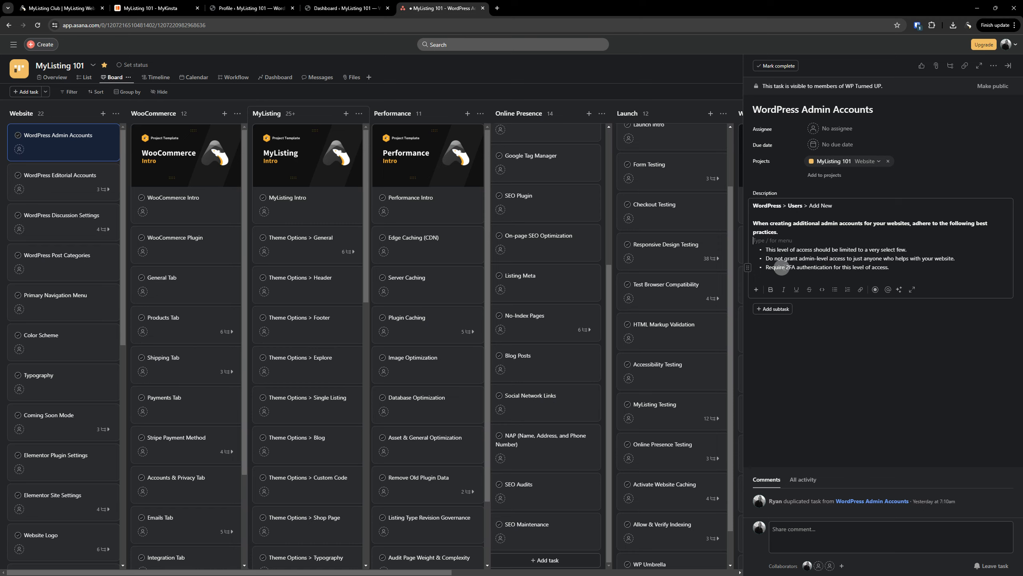
{"action": "left_click", "coordinate": [780, 266]}
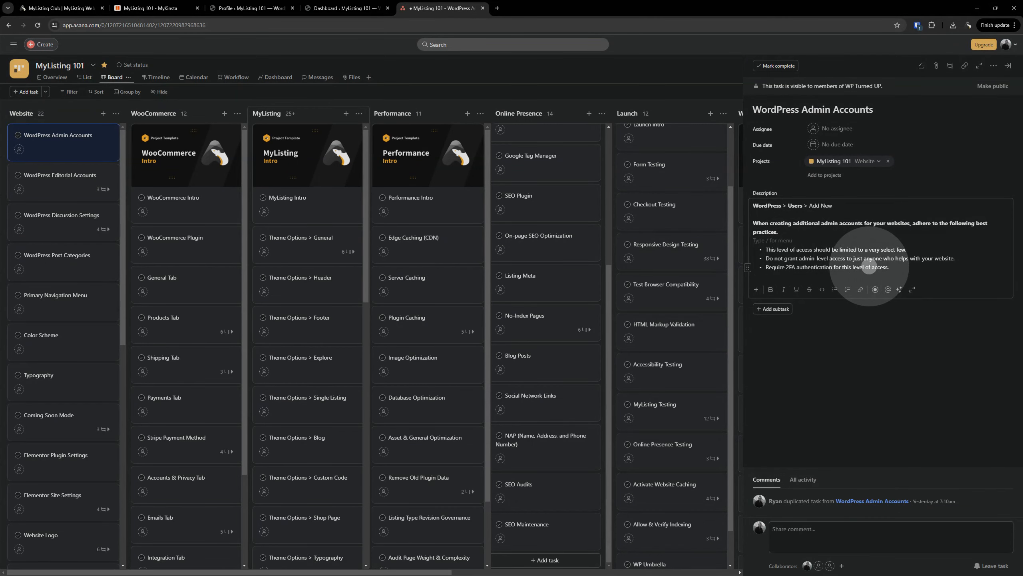
{"action": "left_click", "coordinate": [1008, 65]}
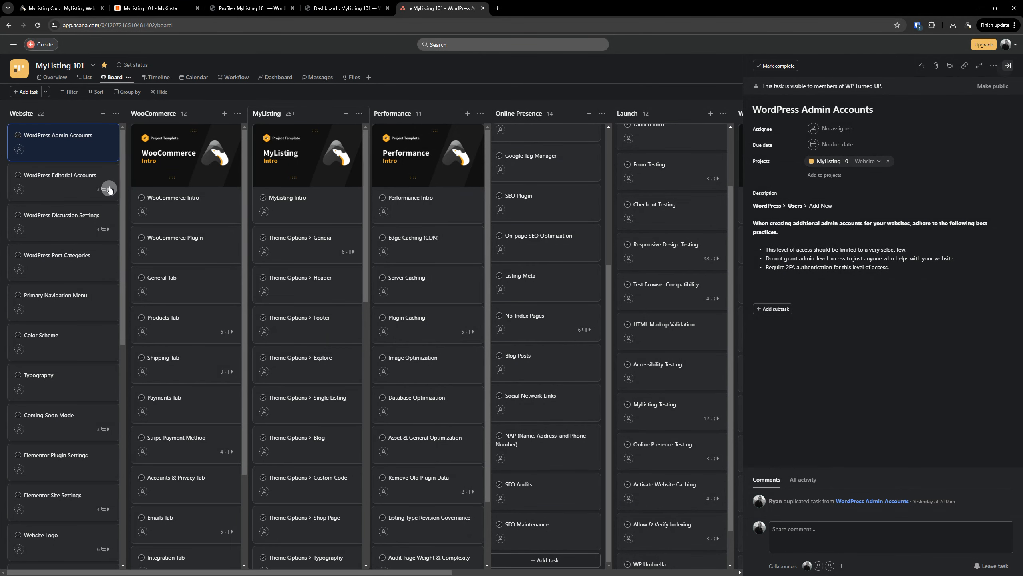
Delete the WordPress Admin Accounts task and open the WordPress Editorial Accounts task
{"action": "right_click", "coordinate": [62, 141]}
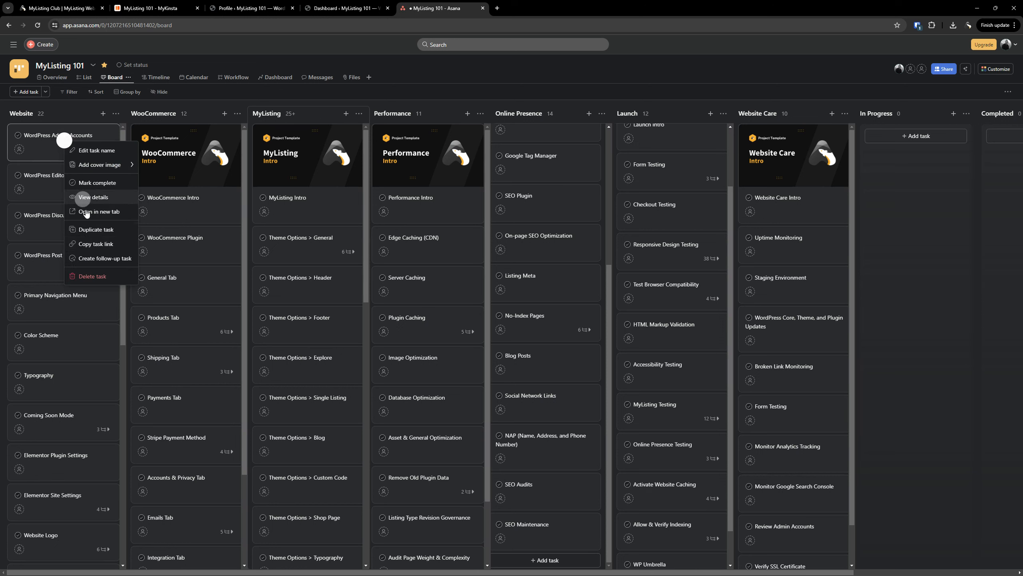
{"action": "left_click", "coordinate": [92, 276]}
{"action": "left_click", "coordinate": [75, 145]}
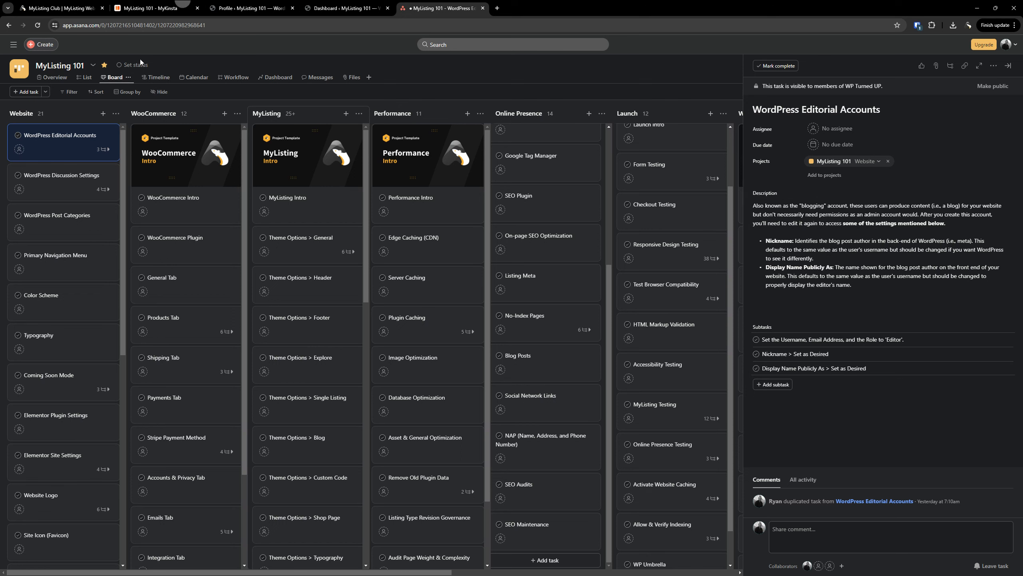
{"action": "left_click", "coordinate": [247, 8]}
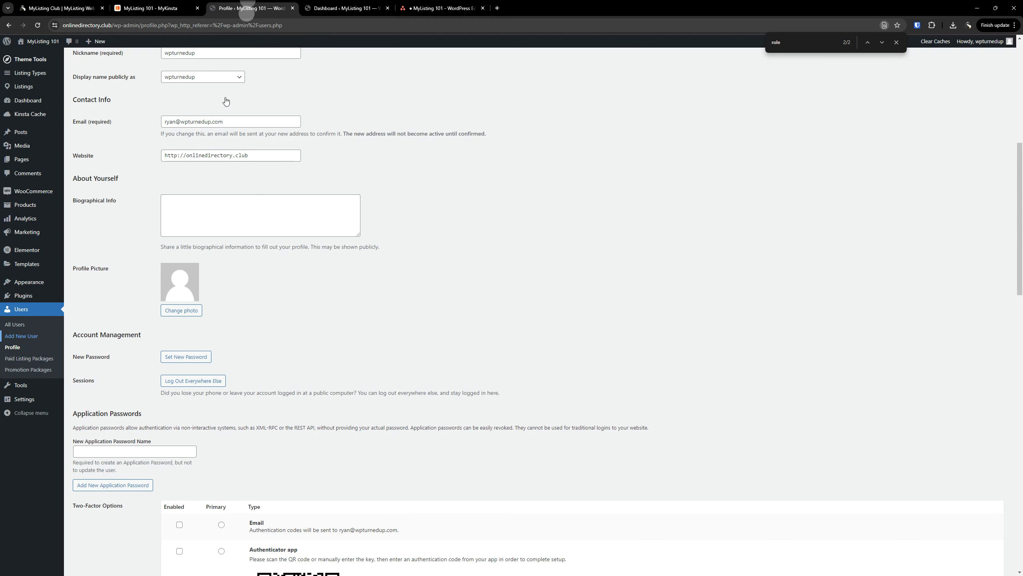
Start a new user with username editor and enter the account's e-mail address
{"action": "left_click", "coordinate": [27, 337]}
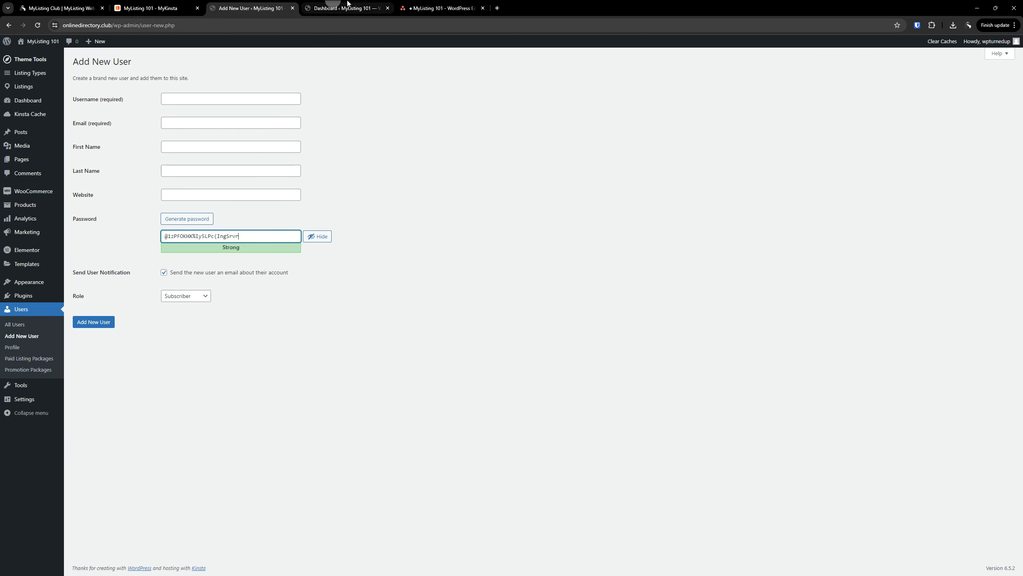
{"action": "left_click", "coordinate": [388, 8]}
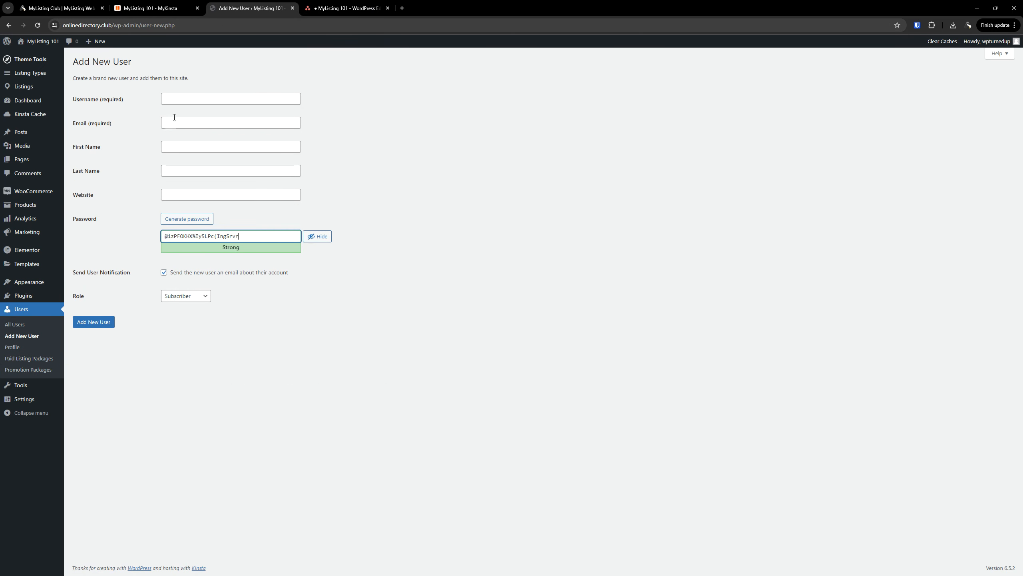
{"action": "left_click", "coordinate": [198, 102]}
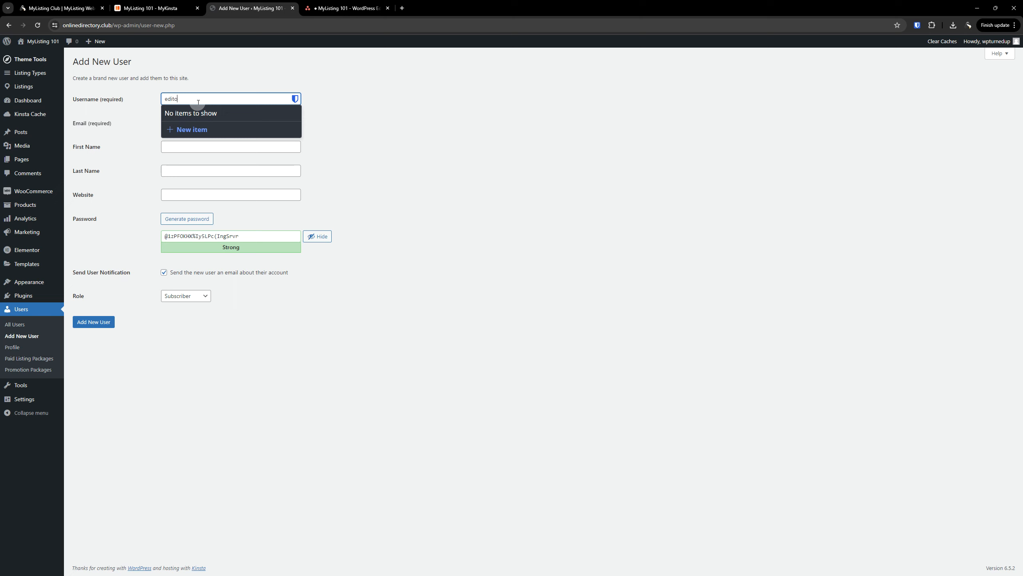
{"action": "left_click", "coordinate": [278, 125]}
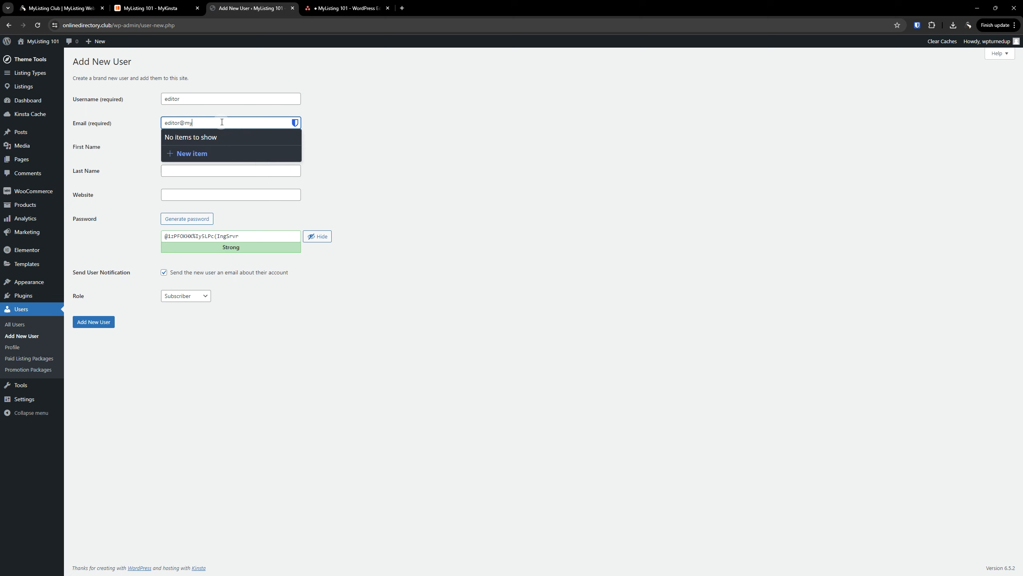
{"action": "left_click", "coordinate": [430, 163]}
Replace the generated password with a short one and confirm using a weak password
{"action": "left_click", "coordinate": [260, 238]}
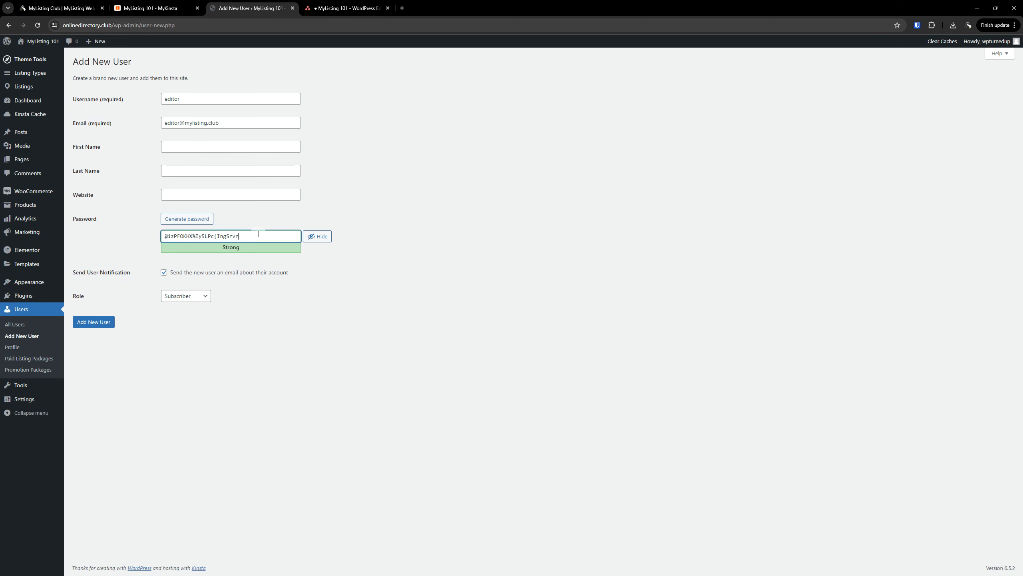
{"action": "left_click", "coordinate": [317, 236]}
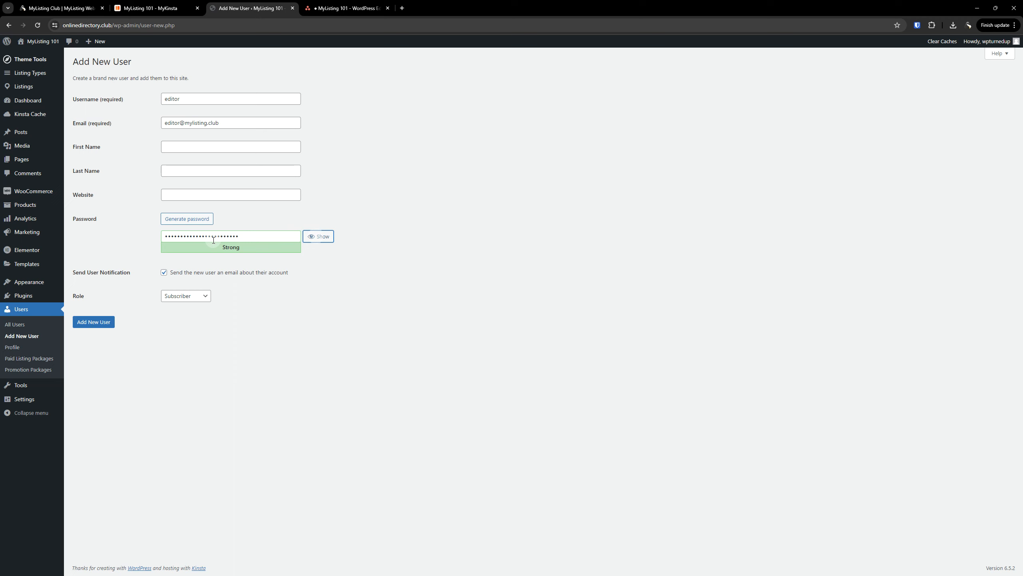
{"action": "double_click", "coordinate": [221, 236]}
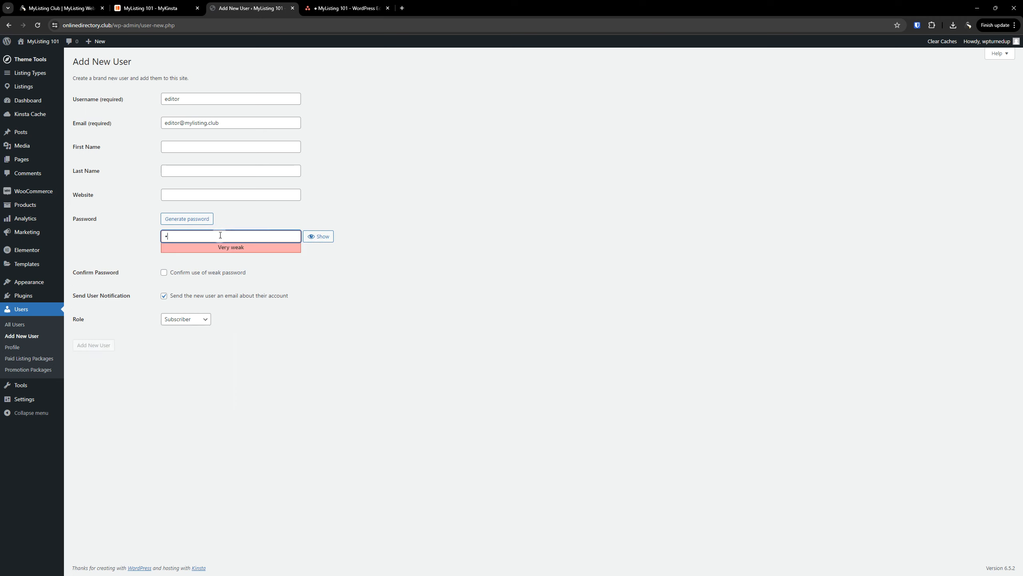
{"action": "left_click", "coordinate": [204, 273]}
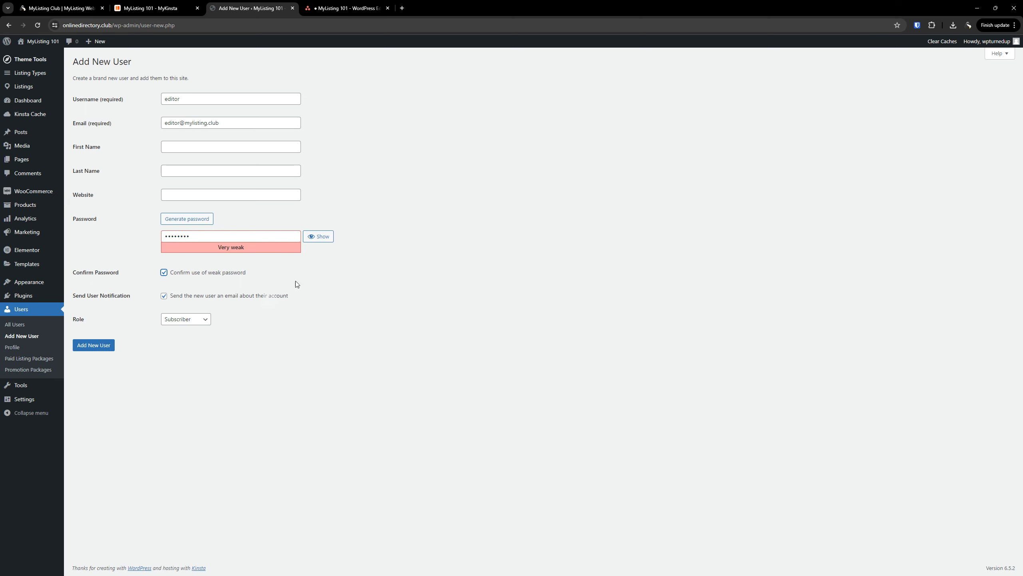
{"action": "left_click", "coordinate": [348, 335]}
Set the role to Editor, untick the notification e-mail, and create the user
{"action": "left_click", "coordinate": [194, 320]}
{"action": "left_click", "coordinate": [189, 370]}
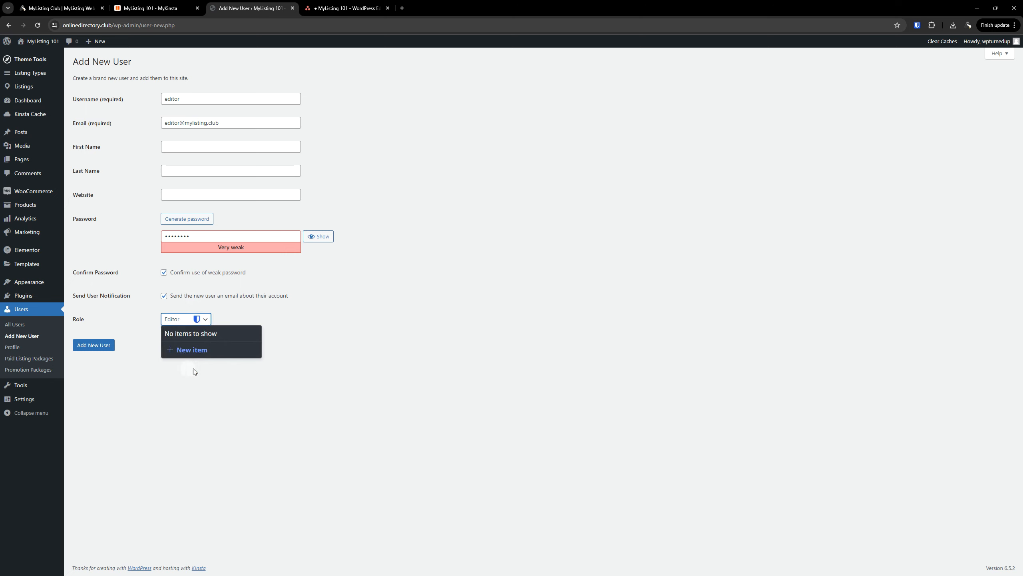
{"action": "left_click", "coordinate": [378, 329]}
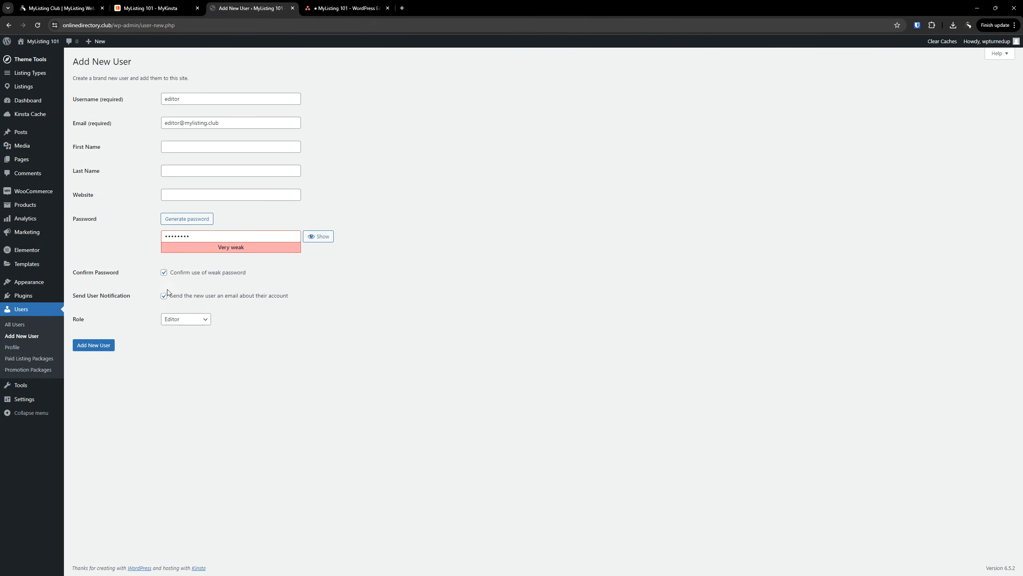
{"action": "left_click", "coordinate": [164, 295]}
{"action": "left_click", "coordinate": [89, 347]}
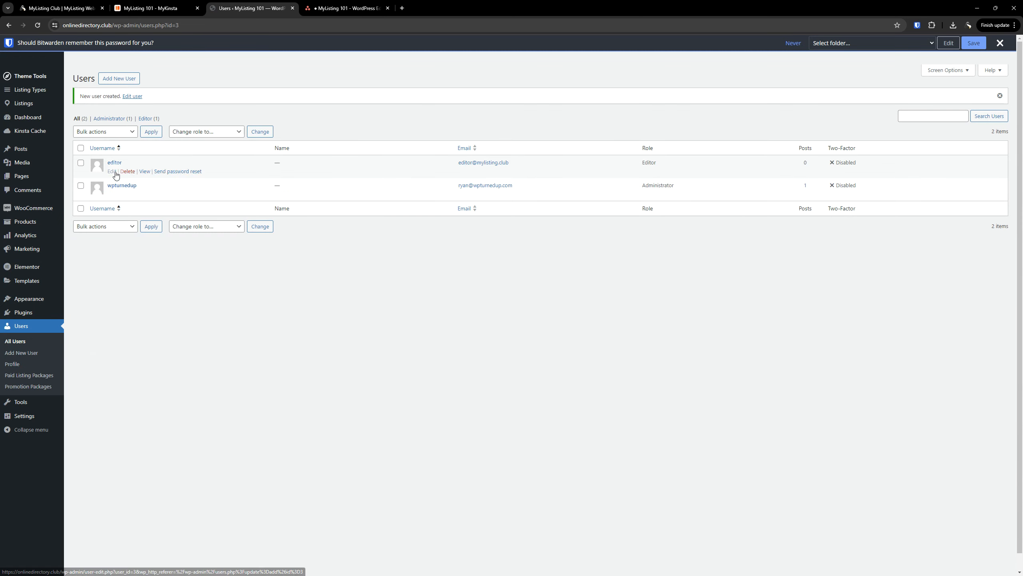
Tick the username, e-mail and Editor role subtask in Asana, then return to WordPress Users
{"action": "left_click", "coordinate": [331, 7]}
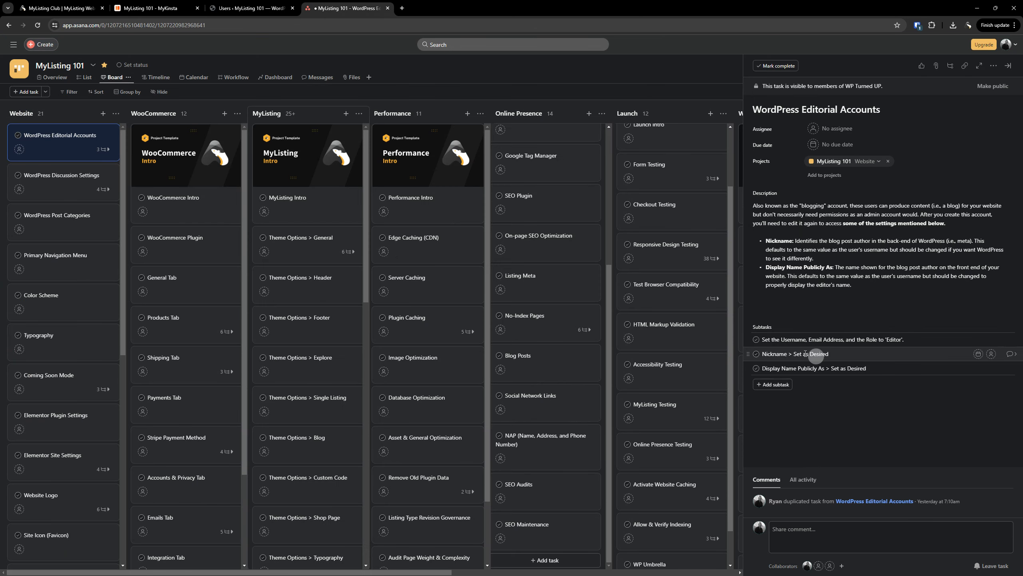
{"action": "left_click", "coordinate": [833, 341]}
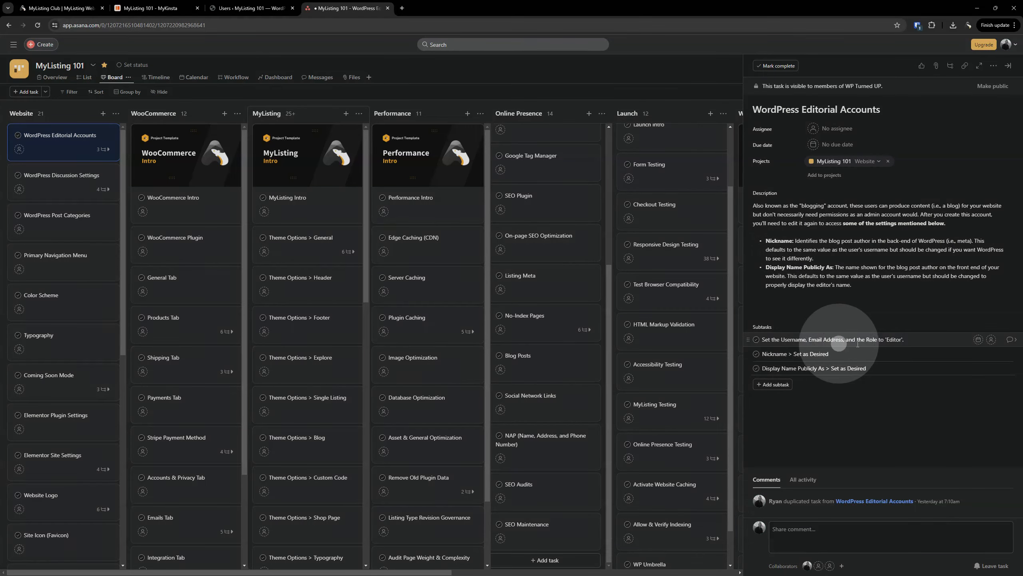
{"action": "left_click", "coordinate": [757, 341]}
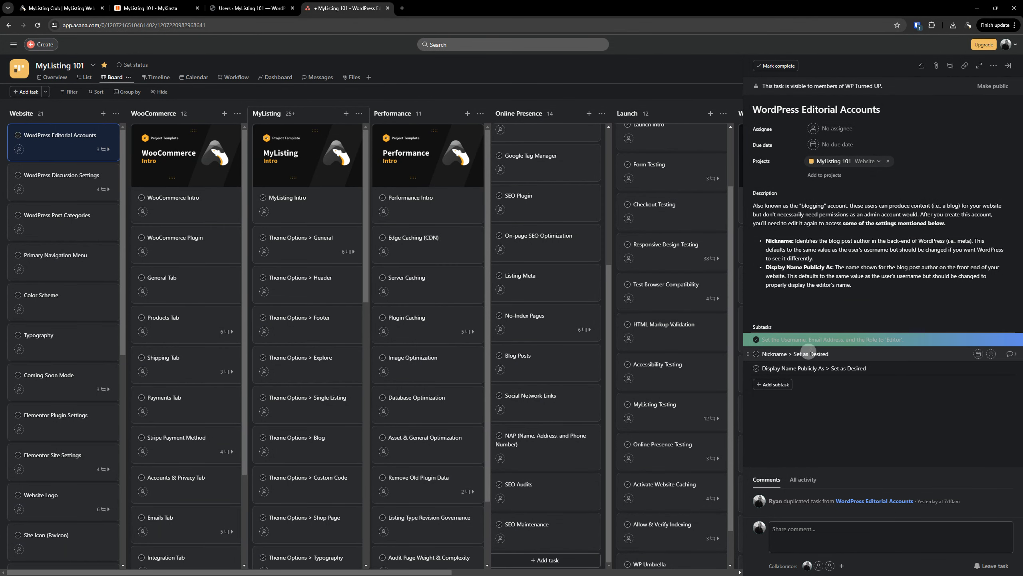
{"action": "left_click", "coordinate": [235, 3]}
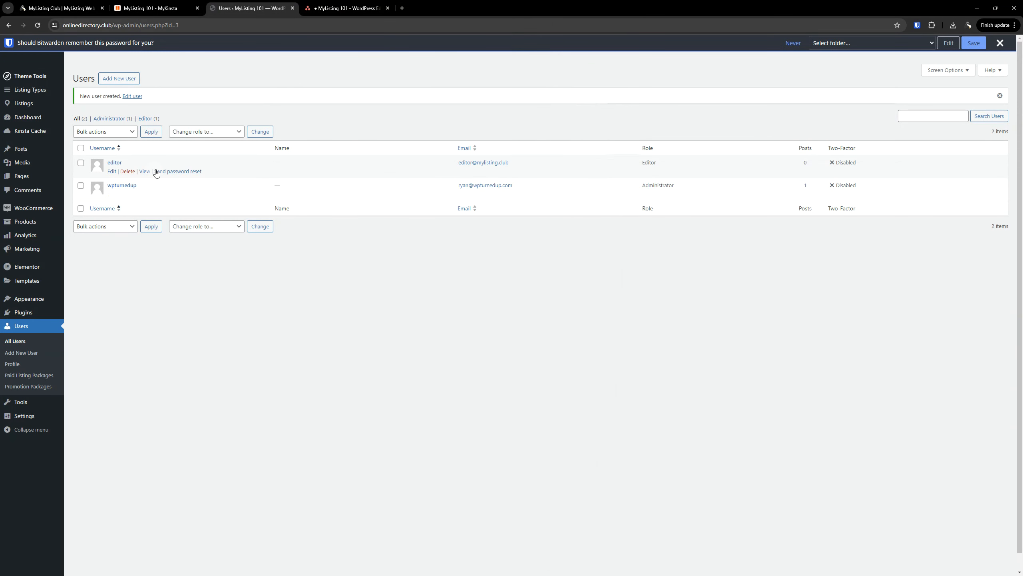
Open the editor user's profile in a new tab and set its nickname to MyListing 101
{"action": "right_click", "coordinate": [112, 172]}
{"action": "left_click", "coordinate": [155, 181]}
{"action": "left_click", "coordinate": [345, 8]}
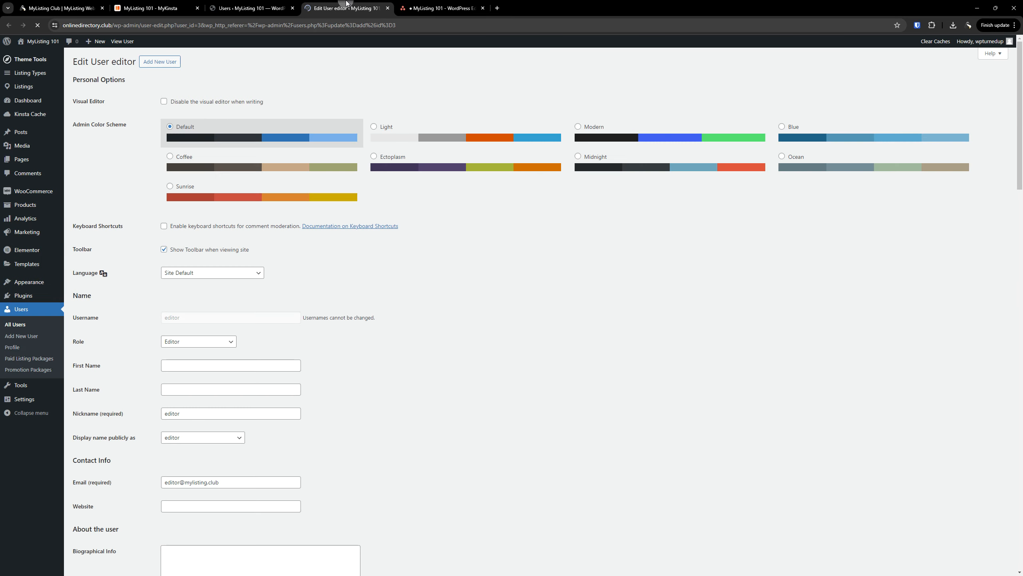
{"action": "scroll", "coordinate": [543, 318], "scroll_direction": "down", "scroll_amount": 2}
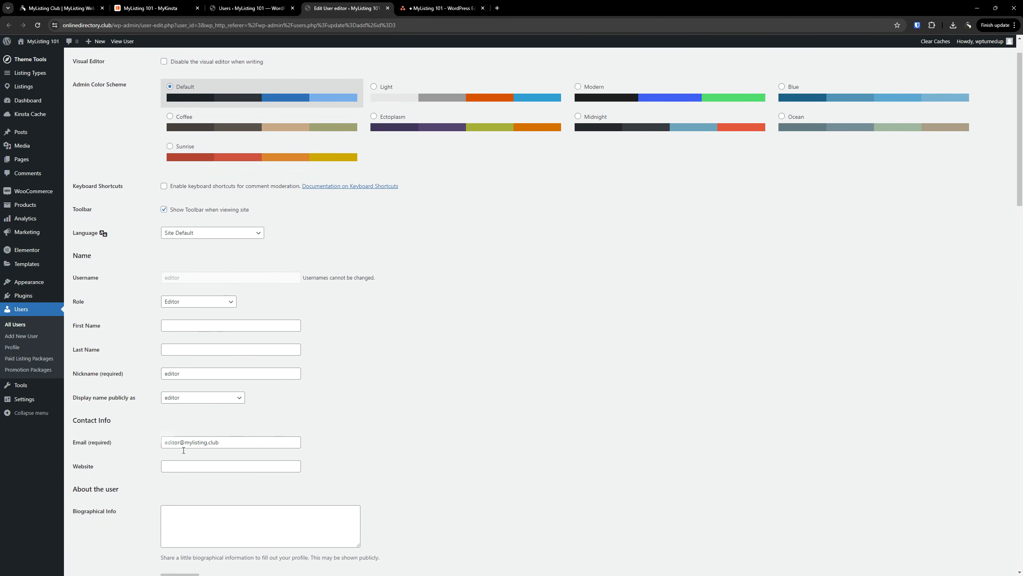
{"action": "scroll", "coordinate": [317, 382], "scroll_direction": "down", "scroll_amount": 1}
{"action": "left_click", "coordinate": [188, 294]}
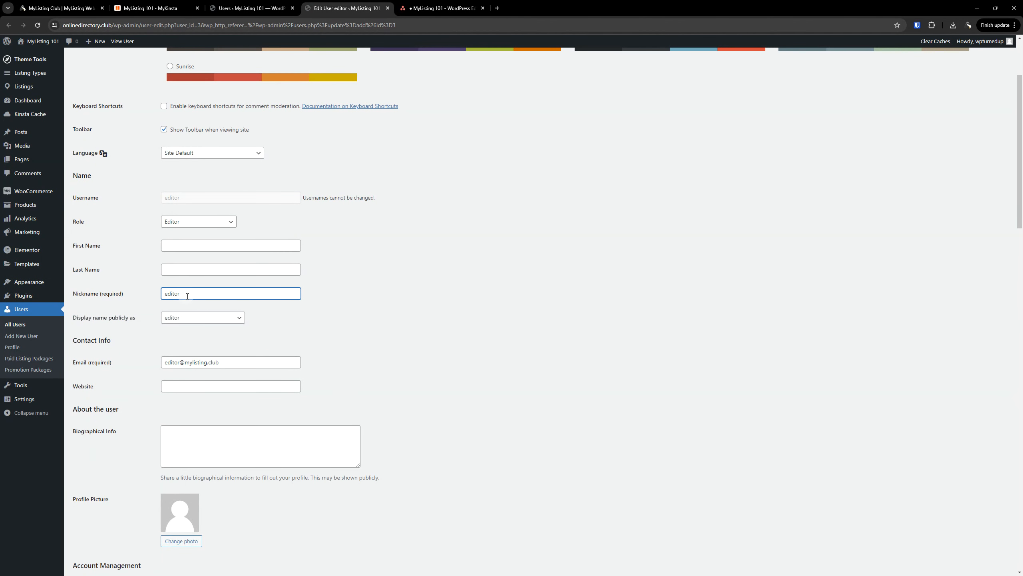
{"action": "double_click", "coordinate": [201, 297]}
{"action": "type", "text": "E"}
{"action": "double_click", "coordinate": [219, 297]}
{"action": "type", "text": "MyListing "}
{"action": "type", "text": "Edit"}
{"action": "key", "text": "ctrl+shift+Left"}
{"action": "key", "text": "ctrl+shift+Left"}
{"action": "type", "text": "MyListing"}
{"action": "type", "text": "101"}
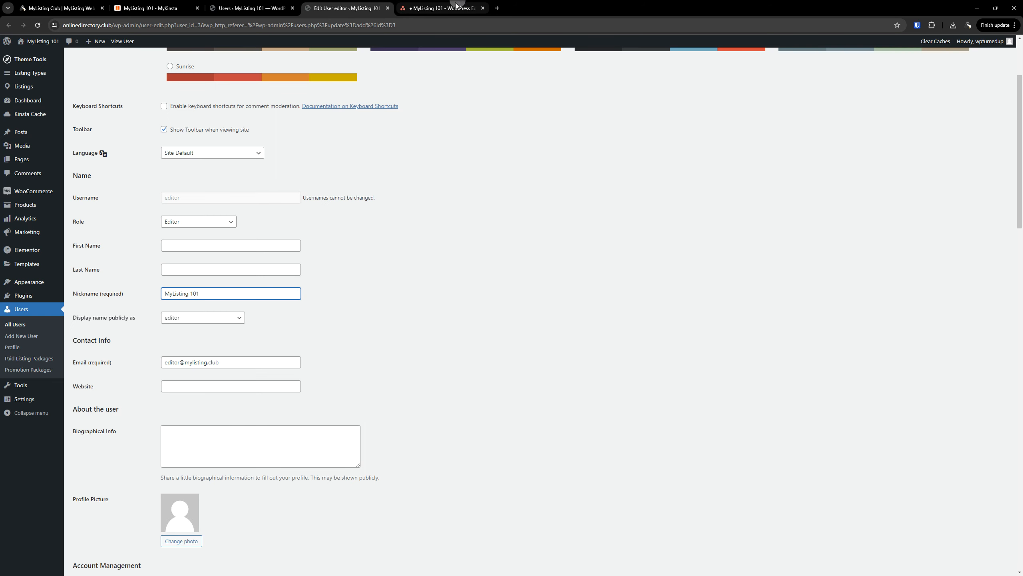
Check off the Nickname subtask in Asana and return to the profile
{"action": "left_click", "coordinate": [442, 8]}
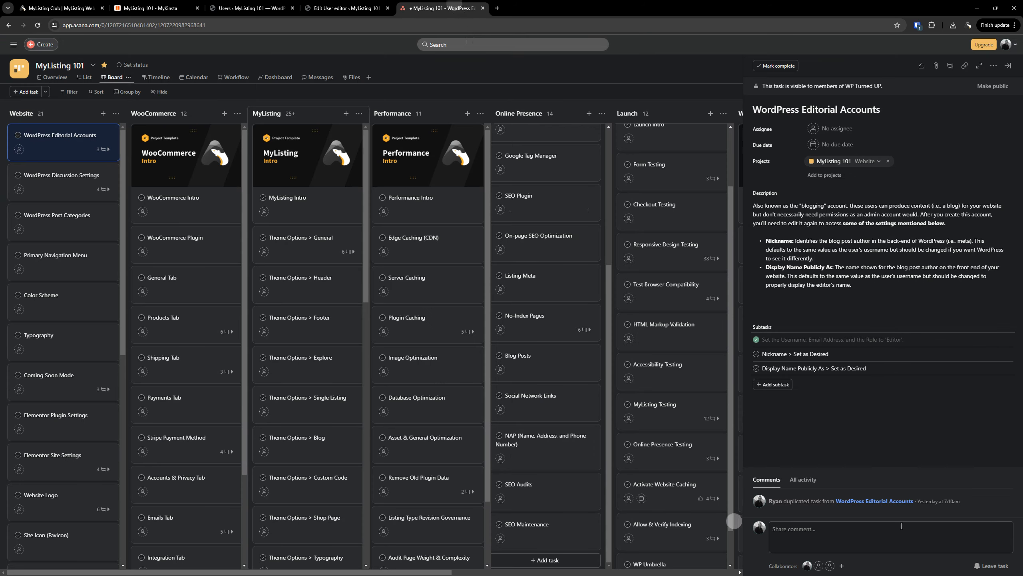
{"action": "left_click", "coordinate": [756, 353]}
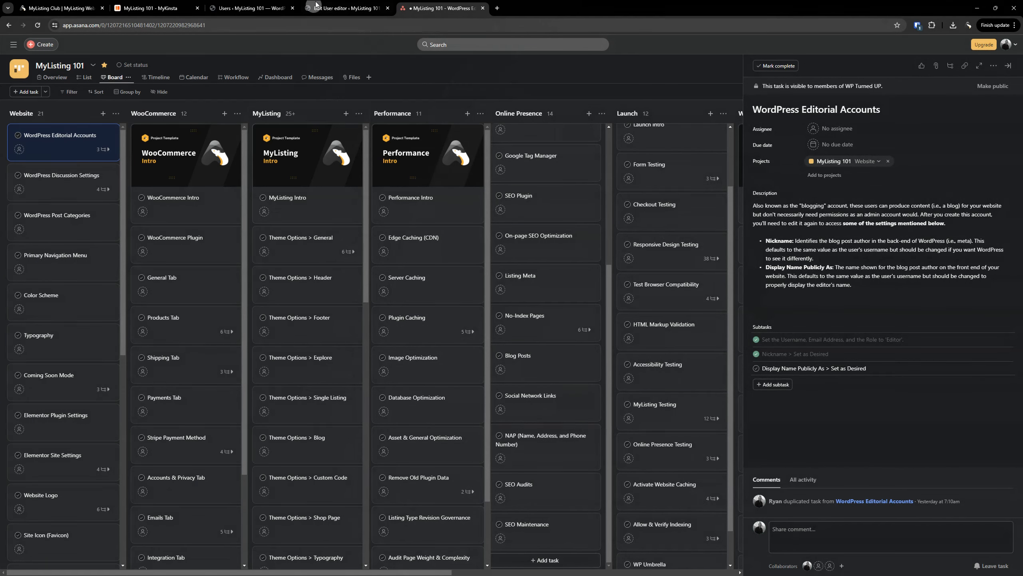
{"action": "left_click", "coordinate": [362, 10]}
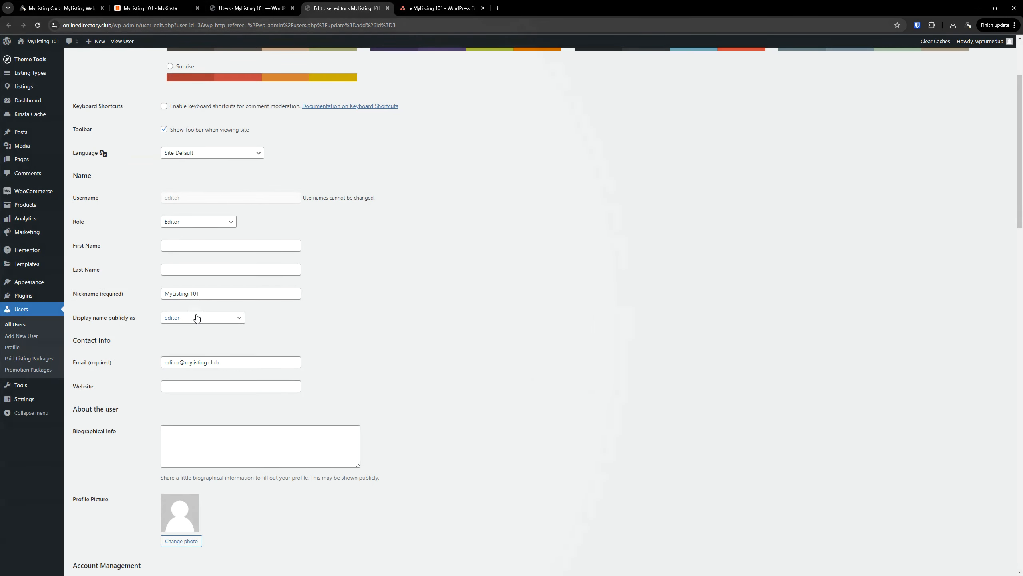
Choose MyListing 101 as the public display name and update the user
{"action": "left_click", "coordinate": [199, 318]}
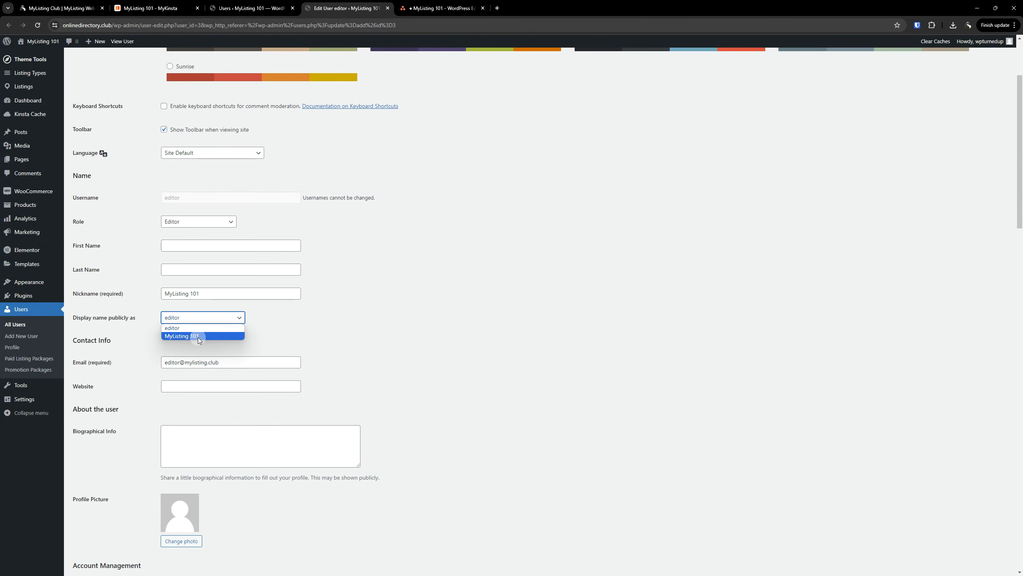
{"action": "left_click", "coordinate": [198, 336]}
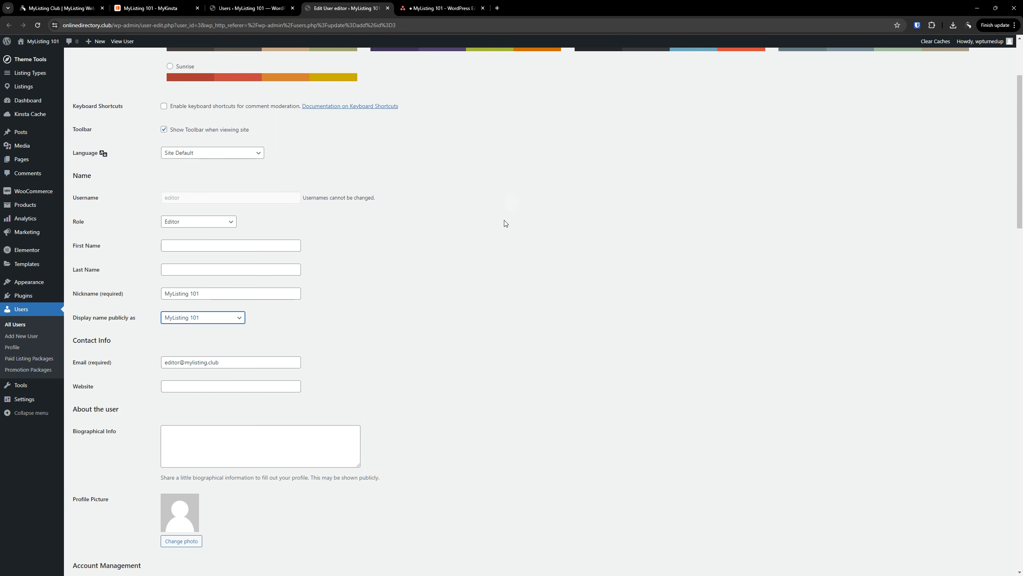
{"action": "scroll", "coordinate": [26, 545], "scroll_direction": "down", "scroll_amount": 10}
{"action": "scroll", "coordinate": [150, 372], "scroll_direction": "down", "scroll_amount": 20}
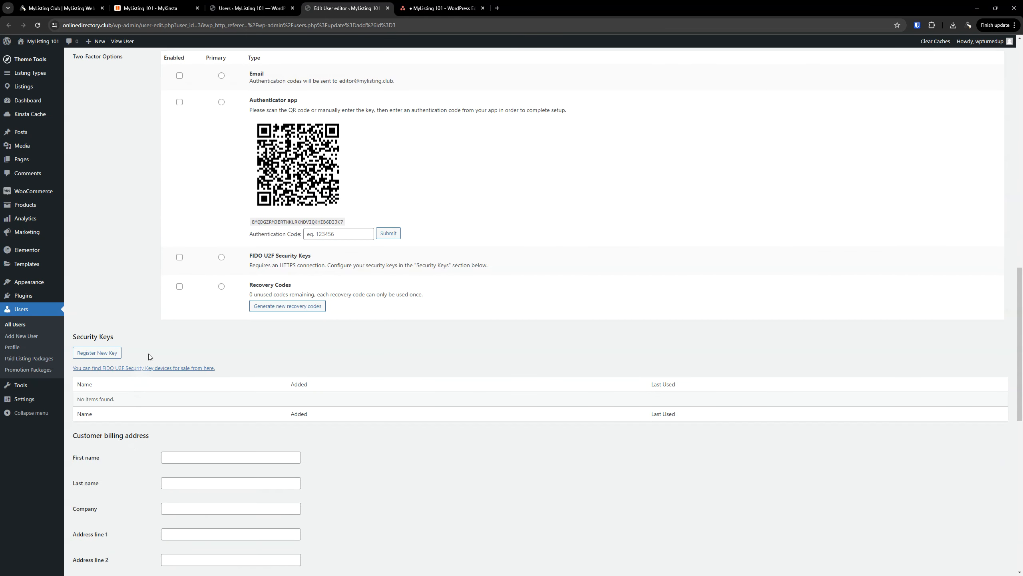
{"action": "left_click", "coordinate": [101, 533]}
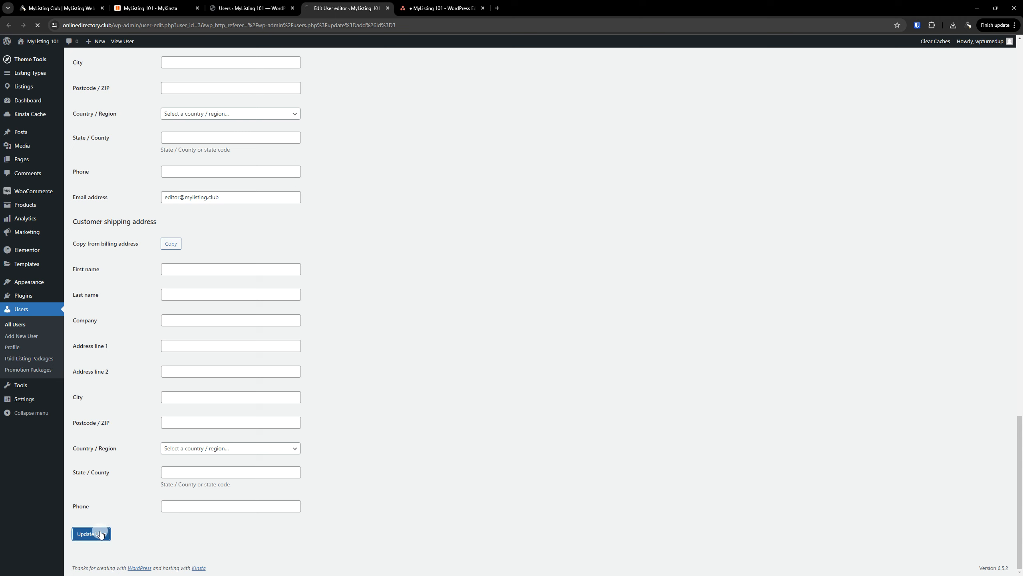
Tick the Display Name subtask and delete the WordPress Editorial Accounts task
{"action": "left_click", "coordinate": [439, 8]}
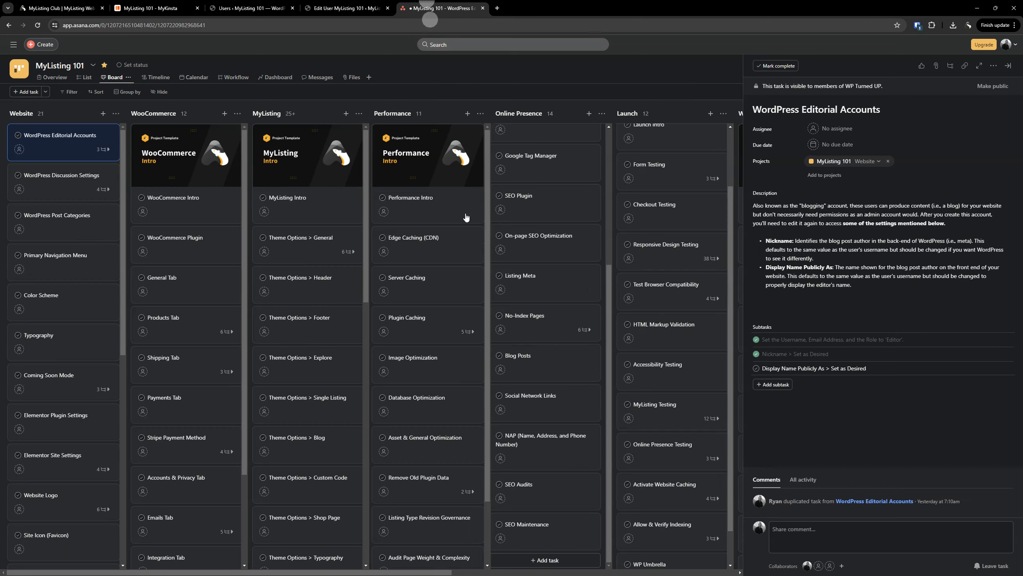
{"action": "left_click", "coordinate": [756, 368]}
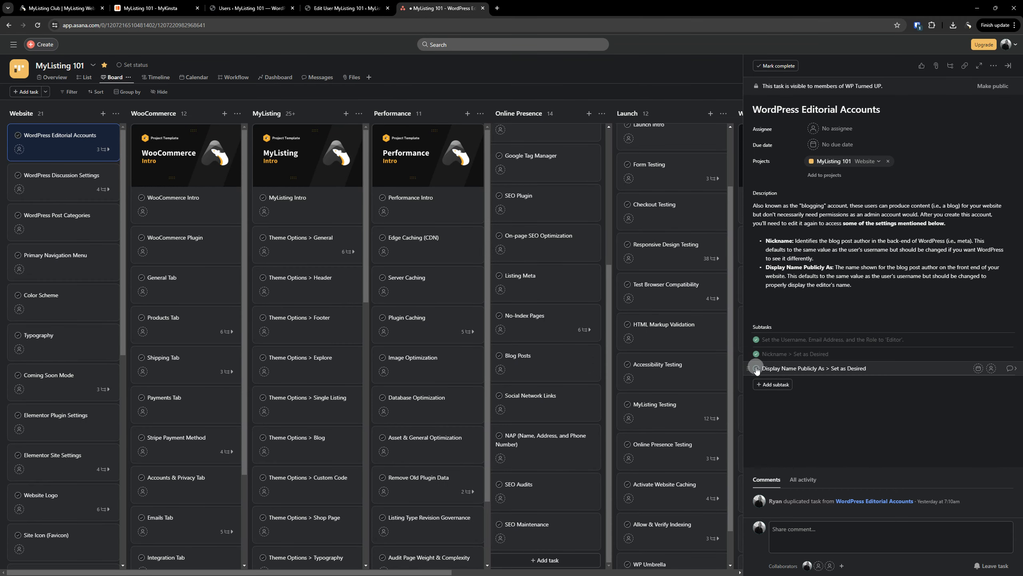
{"action": "left_click", "coordinate": [1006, 67]}
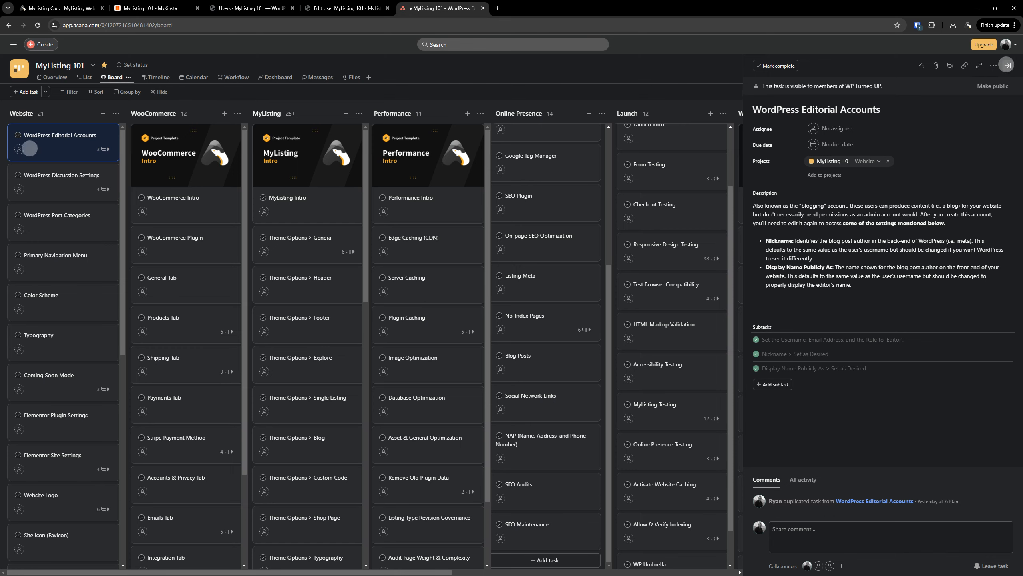
{"action": "right_click", "coordinate": [52, 137]}
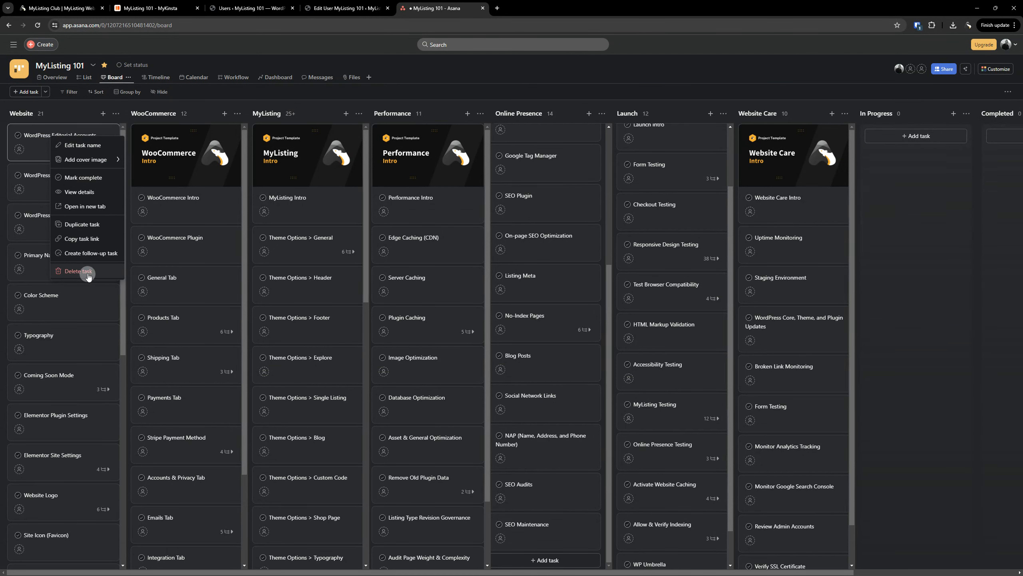
{"action": "left_click", "coordinate": [83, 271]}
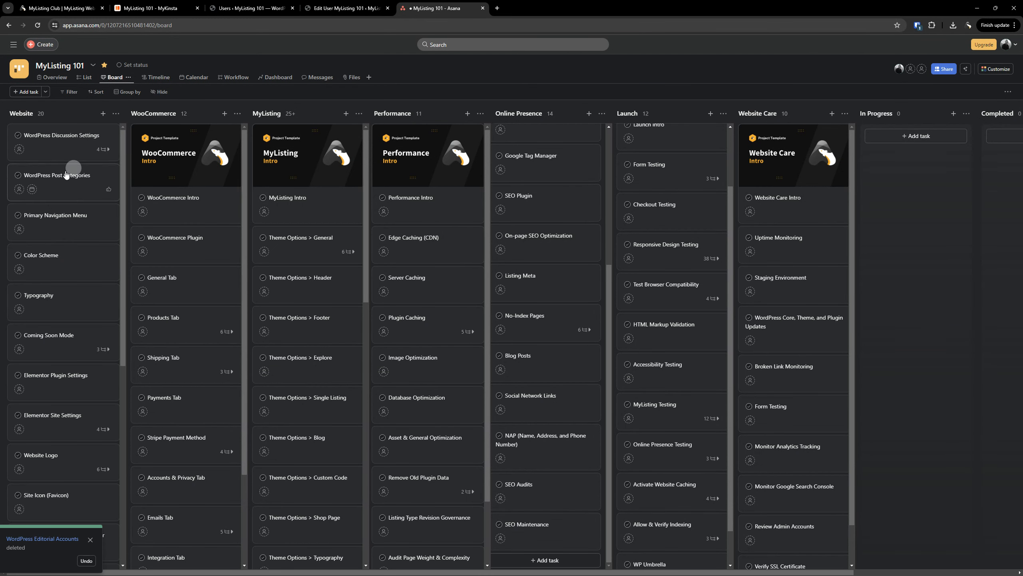
Open the WordPress Discussion Settings task, read its instructions, and return to WordPress
{"action": "left_click", "coordinate": [65, 137]}
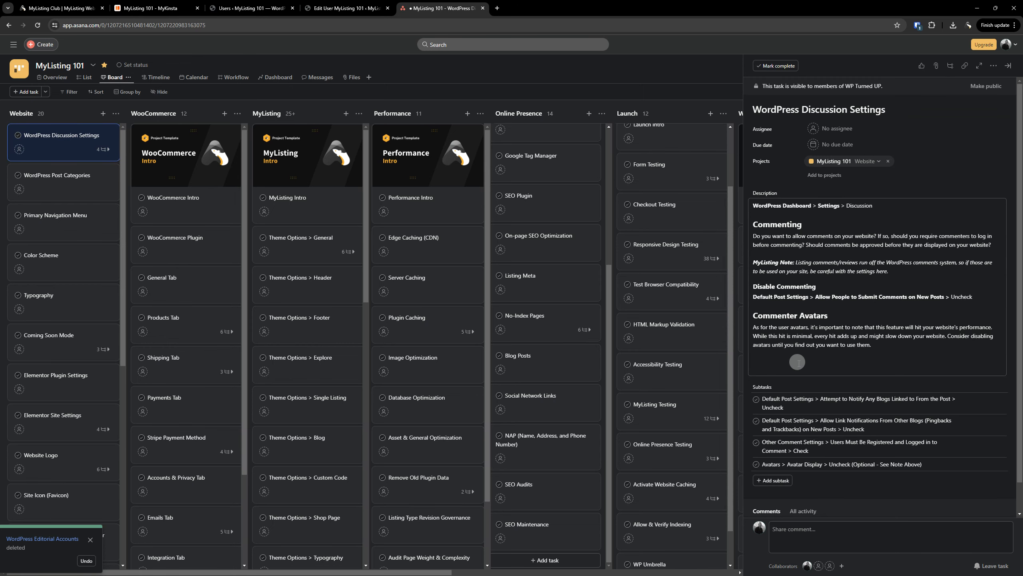
{"action": "scroll", "coordinate": [804, 363], "scroll_direction": "down", "scroll_amount": 1}
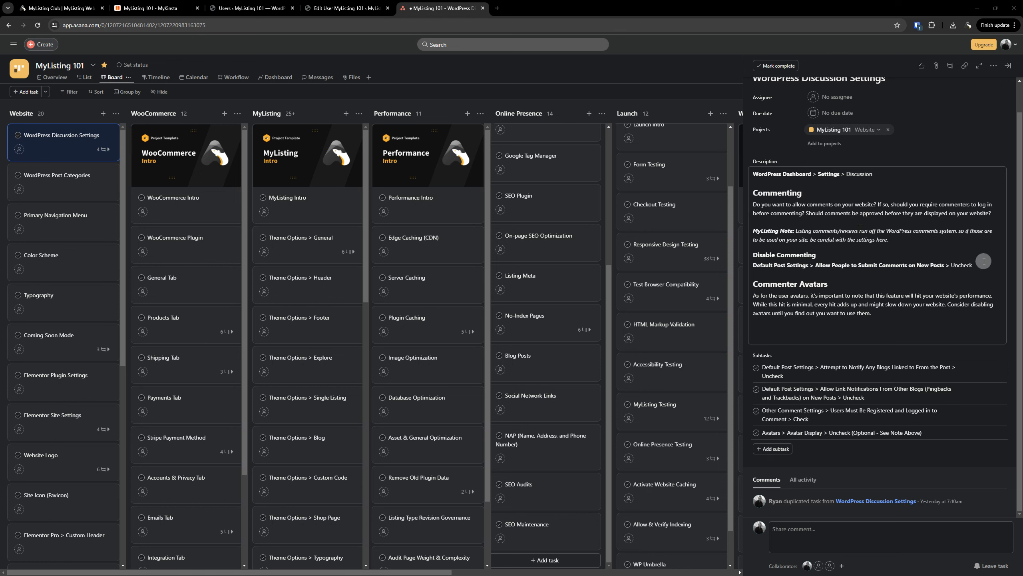
{"action": "left_click_drag", "start_coordinate": [973, 265], "coordinate": [751, 267]}
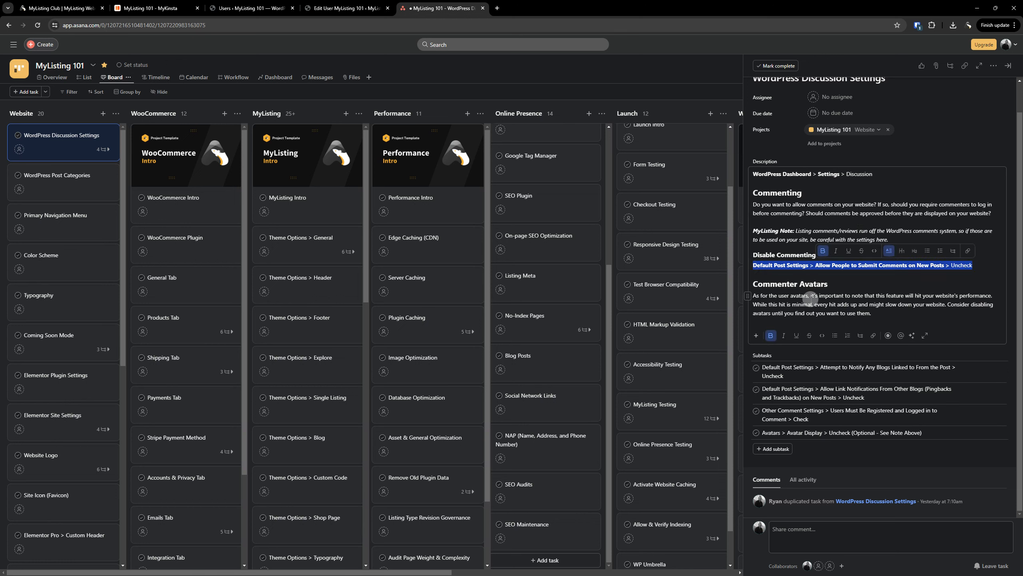
{"action": "left_click", "coordinate": [884, 269]}
{"action": "triple_click", "coordinate": [969, 265]}
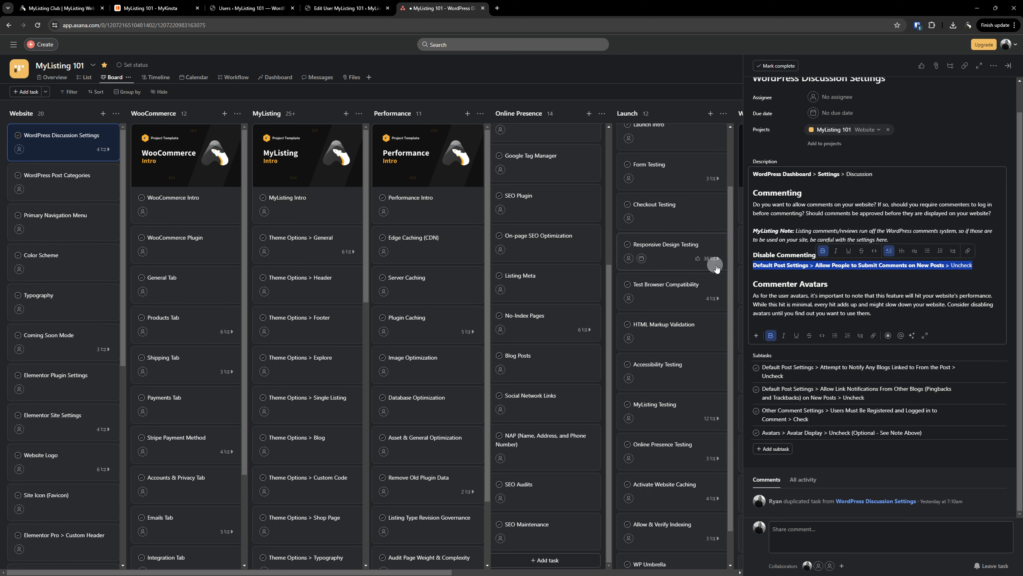
{"action": "left_click", "coordinate": [929, 281]}
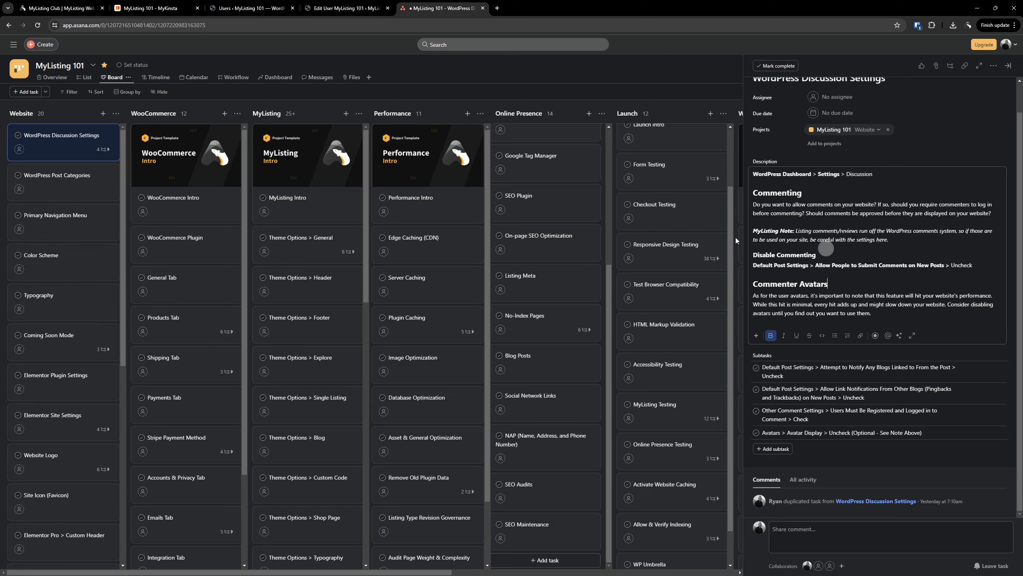
{"action": "left_click", "coordinate": [249, 9]}
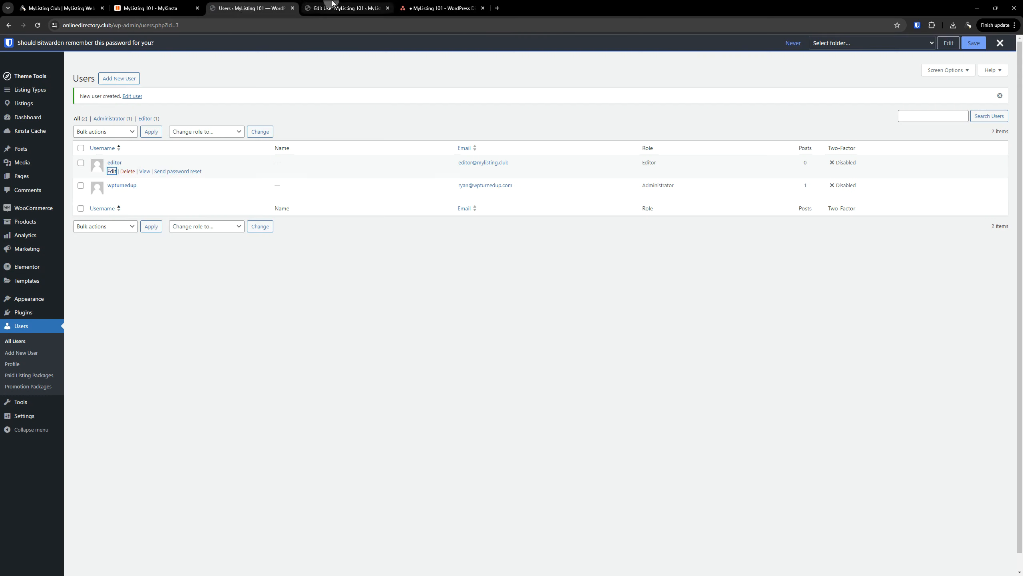
{"action": "left_click", "coordinate": [358, 9]}
Close the Edit User tab and uncheck 'Allow people to submit comments on new posts' in Settings > Discussion
{"action": "left_click", "coordinate": [389, 9]}
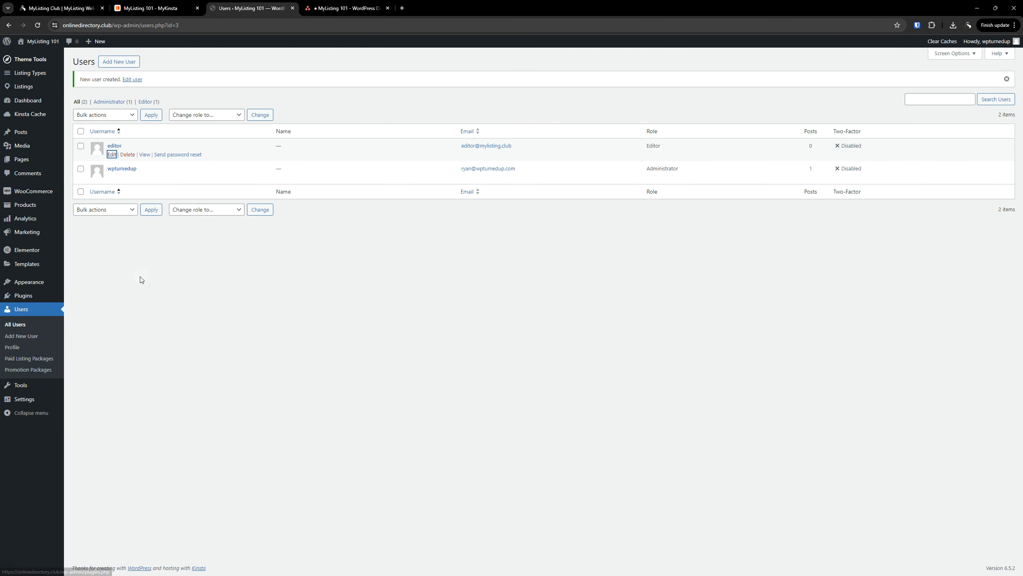
{"action": "mouse_move", "coordinate": [32, 401]}
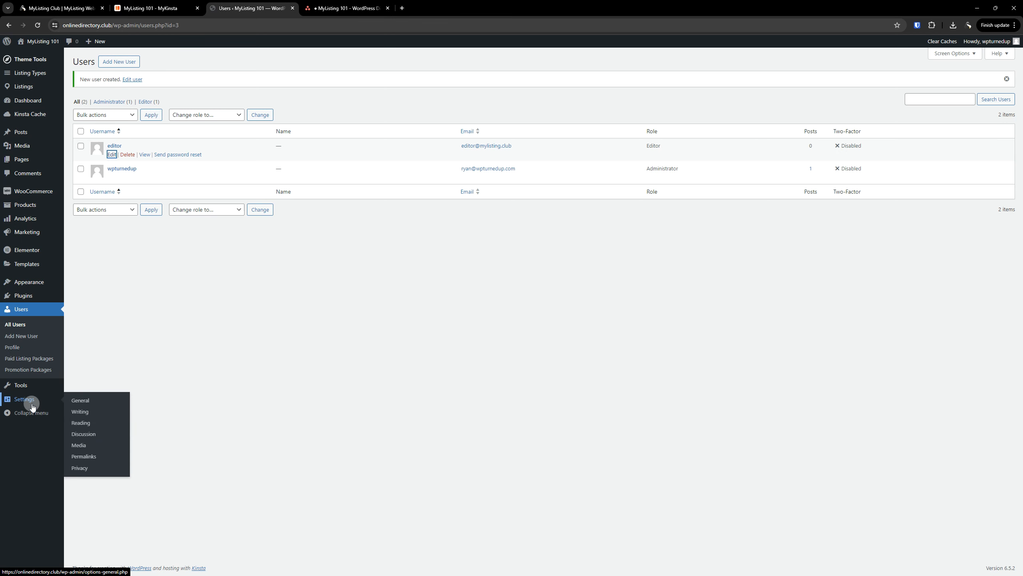
{"action": "left_click", "coordinate": [84, 434]}
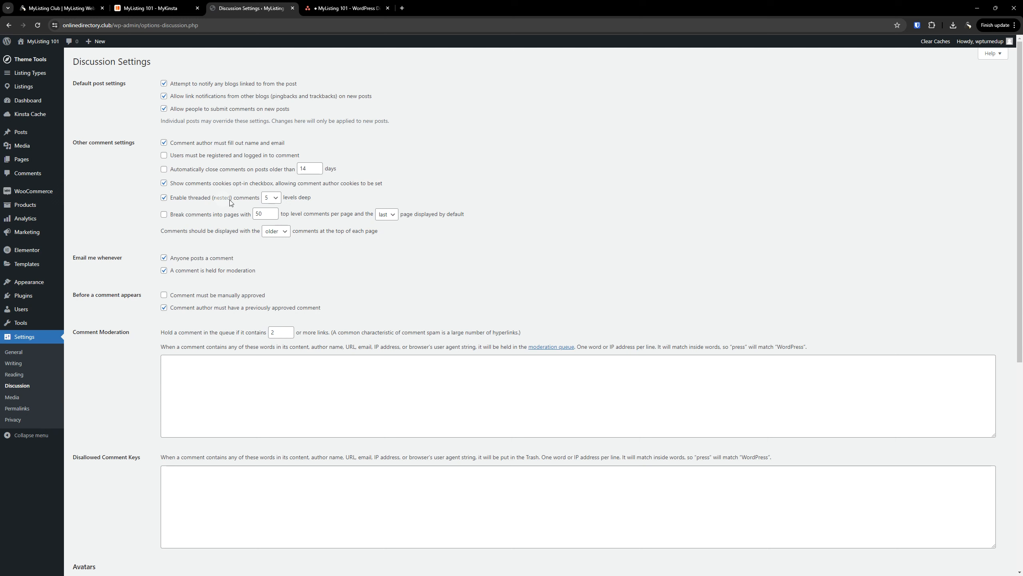
{"action": "left_click", "coordinate": [164, 110]}
{"action": "left_click", "coordinate": [330, 8]}
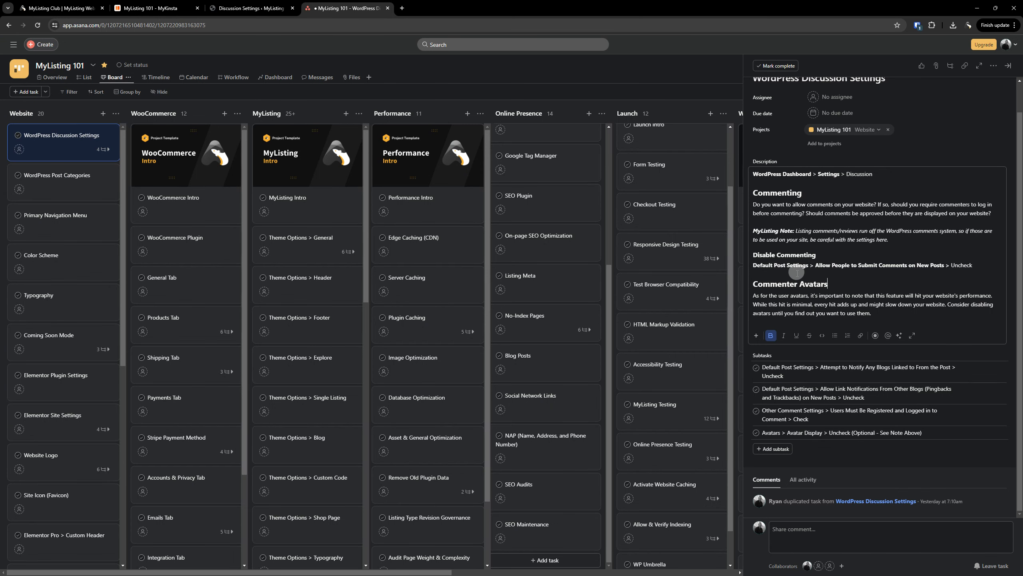
{"action": "left_click", "coordinate": [242, 8]}
Scroll down to the Avatars section and uncheck Show Avatars
{"action": "scroll", "coordinate": [323, 222], "scroll_direction": "down", "scroll_amount": 2}
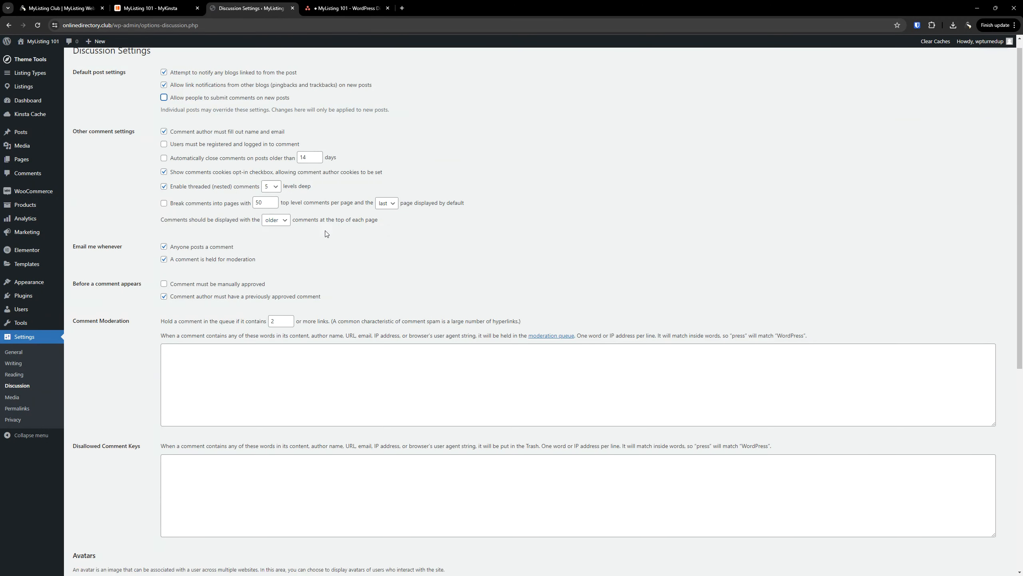
{"action": "scroll", "coordinate": [326, 234], "scroll_direction": "down", "scroll_amount": 8}
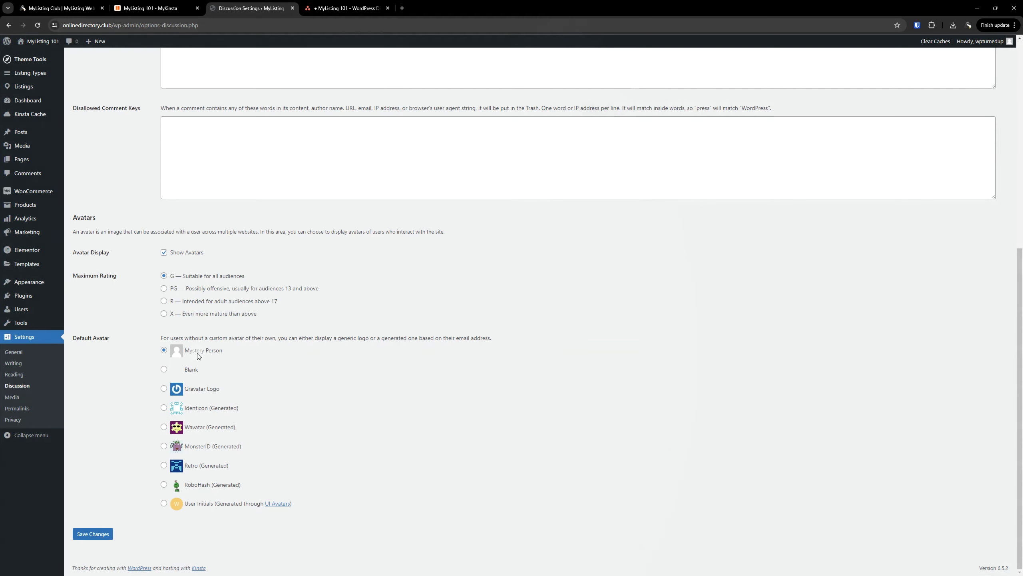
{"action": "left_click", "coordinate": [181, 254]}
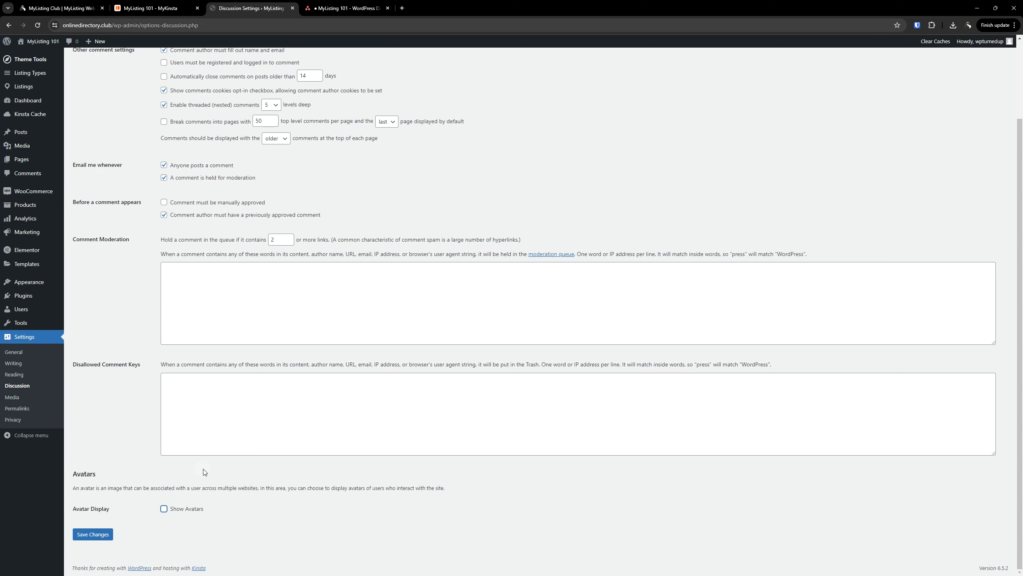
{"action": "left_click", "coordinate": [163, 508]}
{"action": "scroll", "coordinate": [163, 509], "scroll_direction": "down", "scroll_amount": 5}
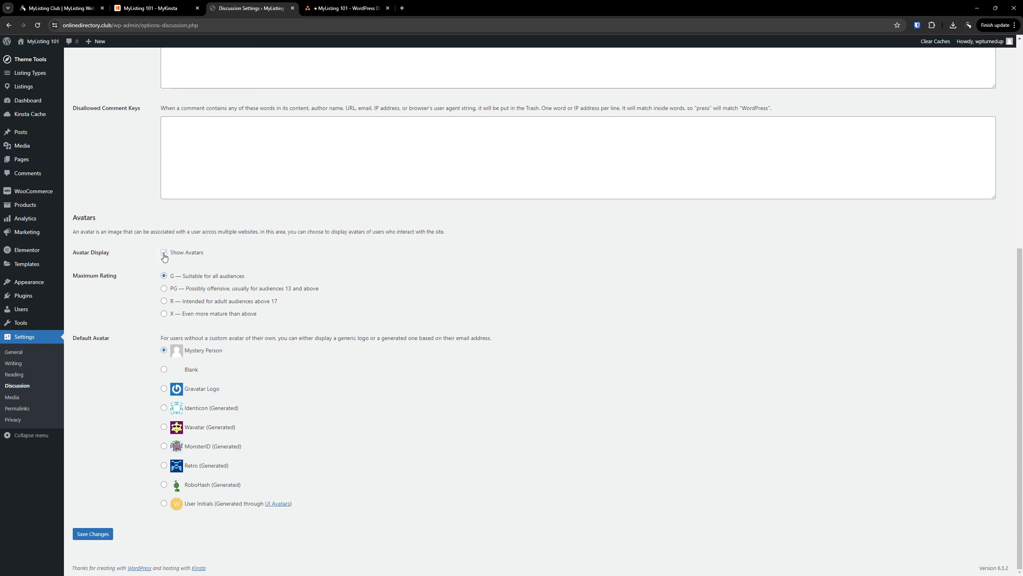
{"action": "scroll", "coordinate": [164, 256], "scroll_direction": "up", "scroll_amount": 5}
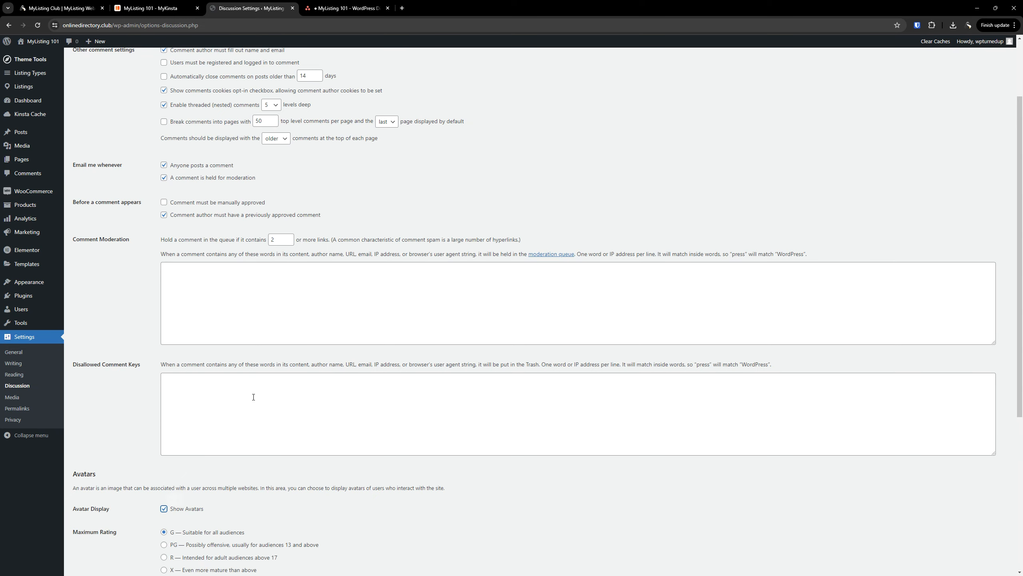
{"action": "scroll", "coordinate": [253, 397], "scroll_direction": "down", "scroll_amount": 5}
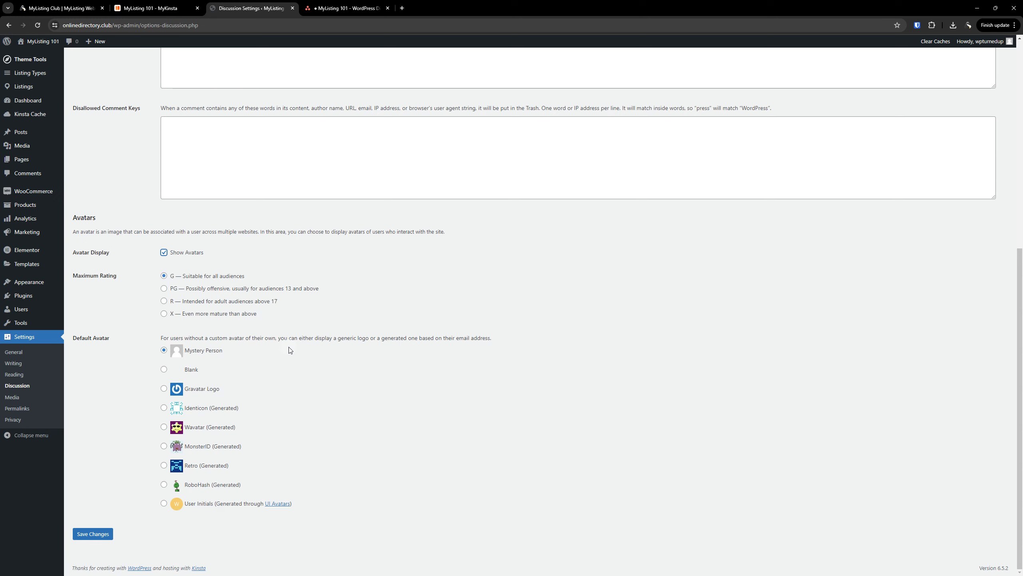
{"action": "left_click", "coordinate": [290, 350]}
{"action": "left_click", "coordinate": [163, 252]}
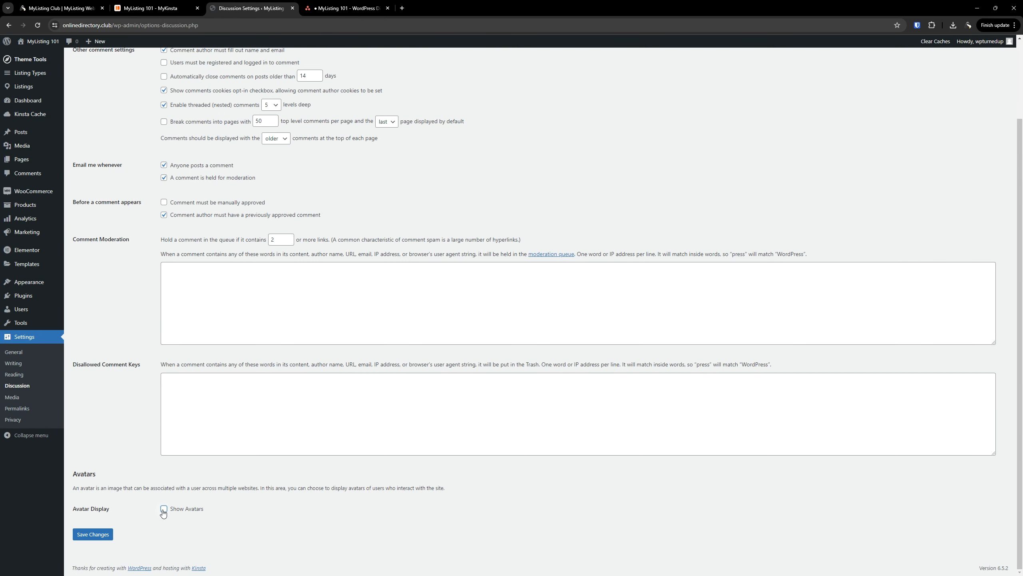
{"action": "left_click", "coordinate": [163, 509]}
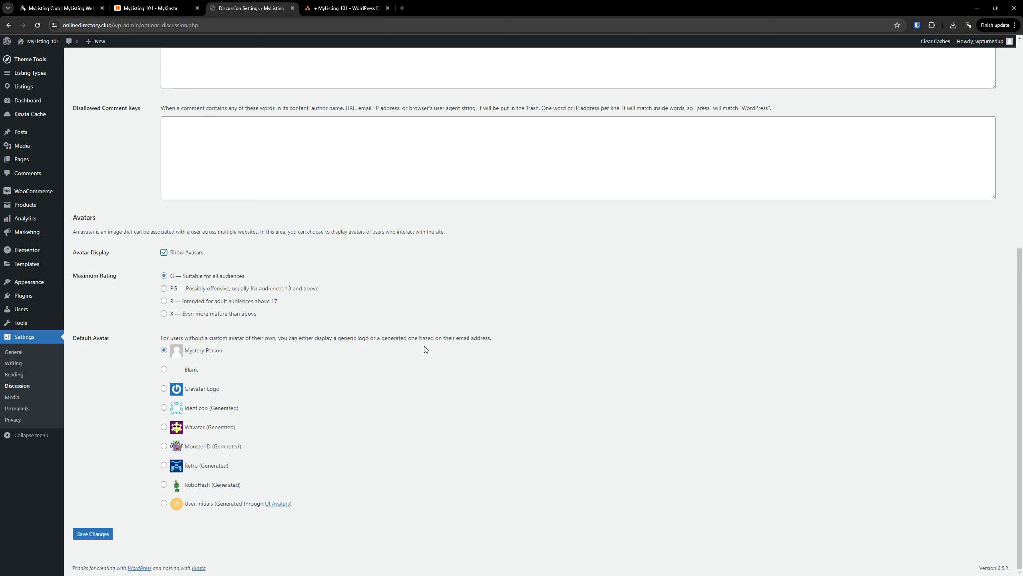
{"action": "scroll", "coordinate": [471, 358], "scroll_direction": "up", "scroll_amount": 2}
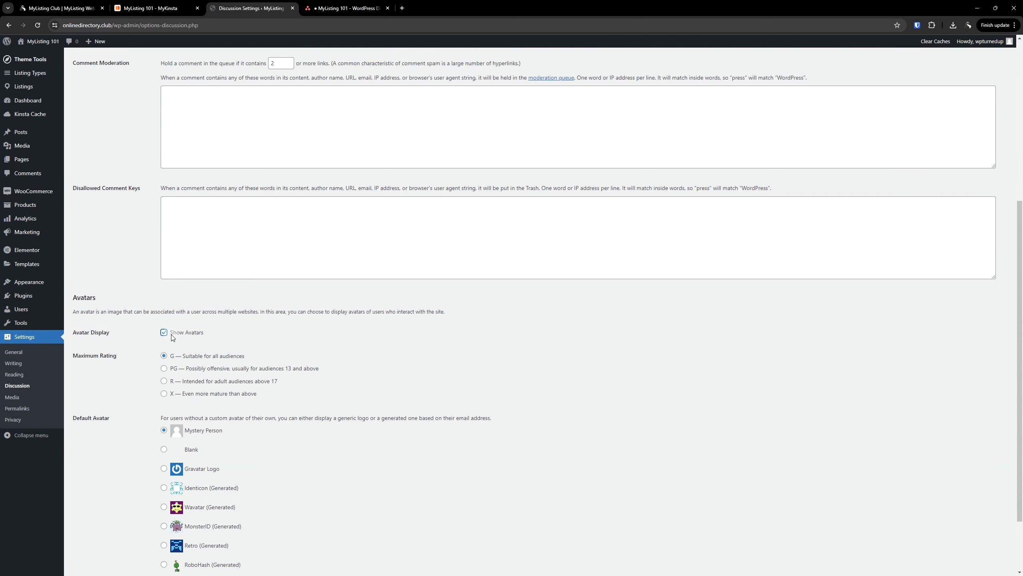
{"action": "scroll", "coordinate": [173, 335], "scroll_direction": "down", "scroll_amount": 2}
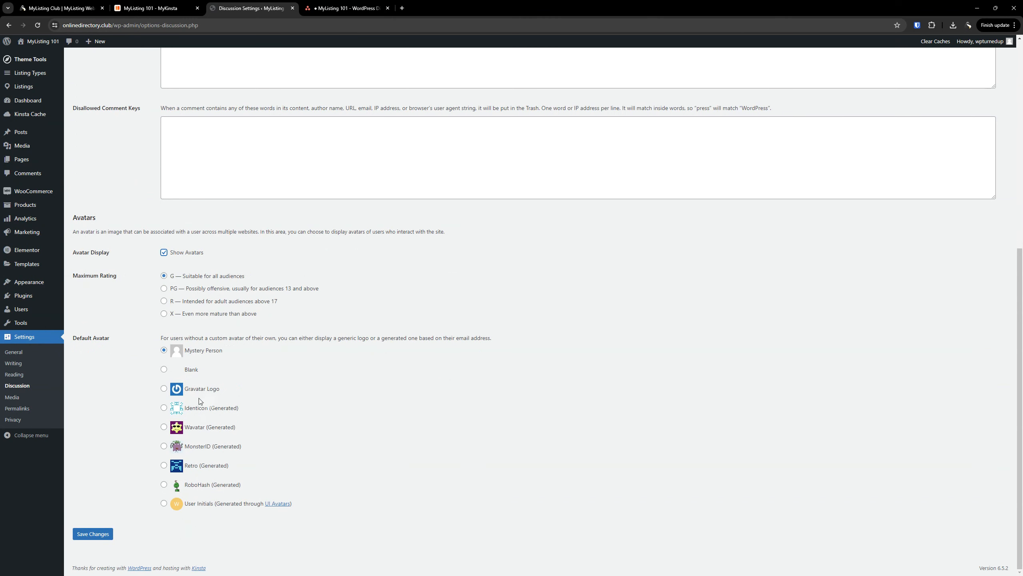
{"action": "scroll", "coordinate": [211, 407], "scroll_direction": "up", "scroll_amount": 5}
{"action": "scroll", "coordinate": [211, 430], "scroll_direction": "up", "scroll_amount": 2}
View the WordPress Discussion Settings task on the Asana MyListing 101 board
{"action": "left_click", "coordinate": [341, 7]}
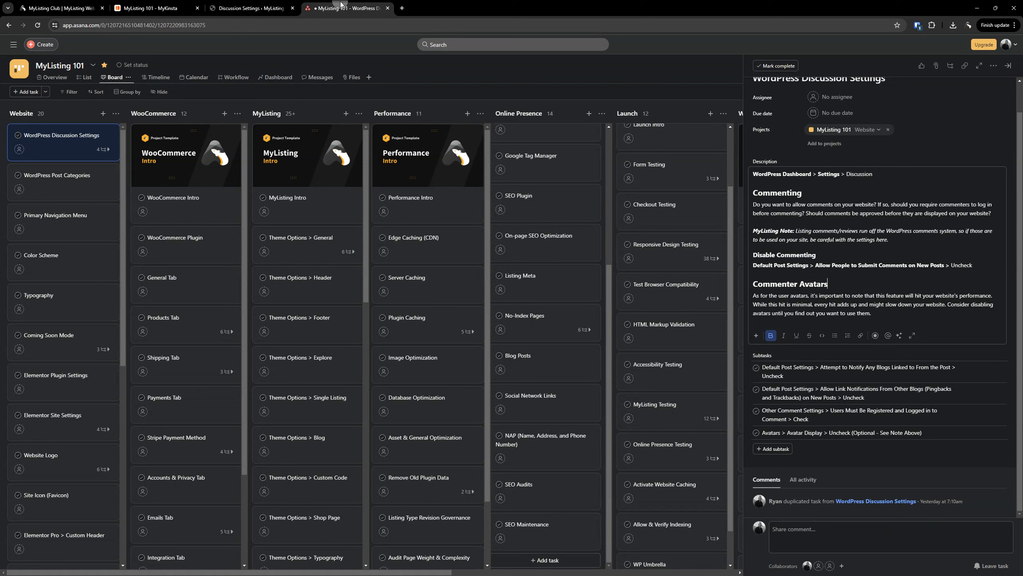
{"action": "left_click", "coordinate": [560, 321]}
Re-check comments on new posts and uncheck 'Attempt to notify any blogs linked to from the post'
{"action": "left_click", "coordinate": [268, 5]}
{"action": "scroll", "coordinate": [161, 108], "scroll_direction": "up", "scroll_amount": 3}
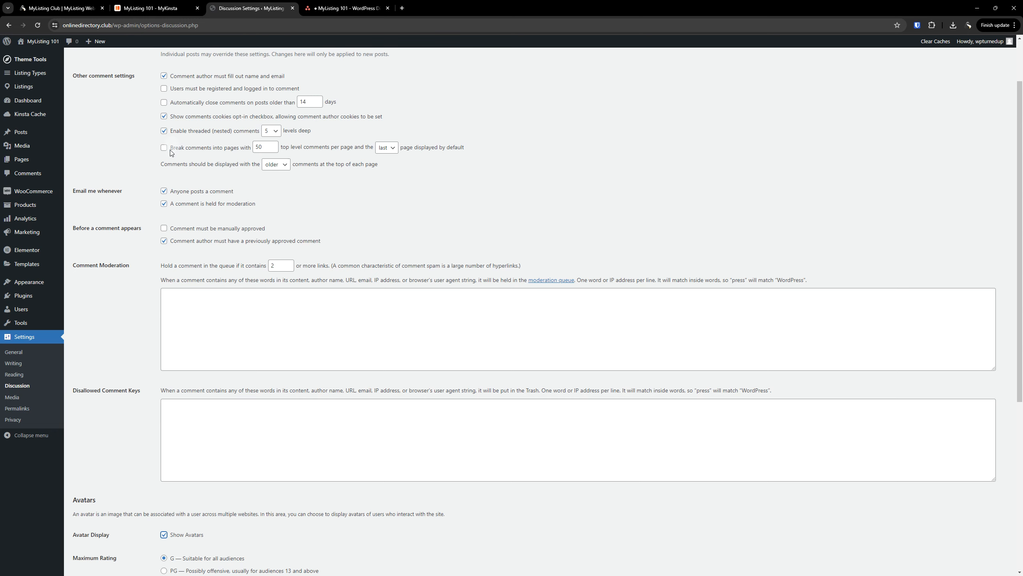
{"action": "left_click", "coordinate": [163, 109]}
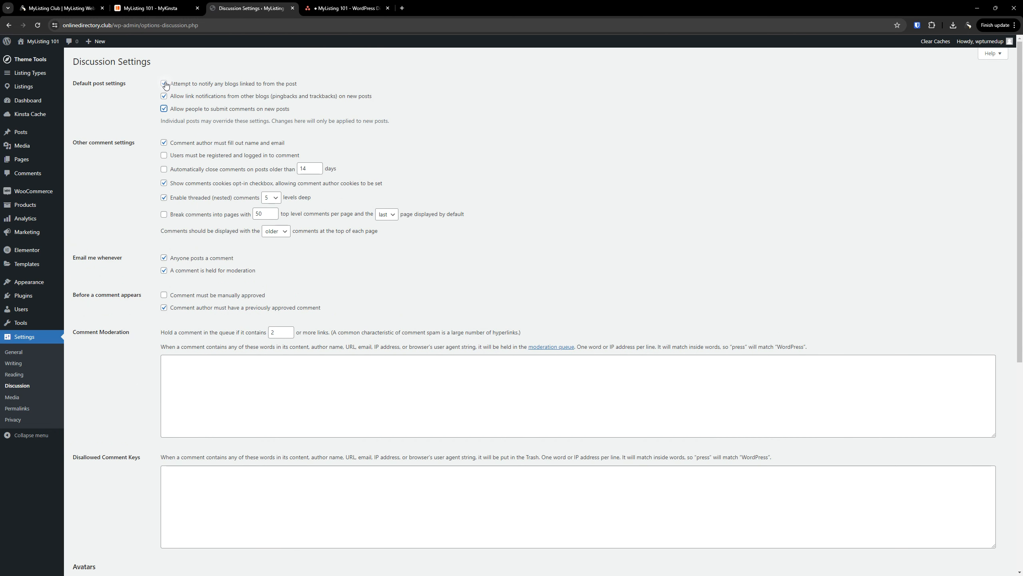
{"action": "left_click", "coordinate": [164, 84]}
Check off the blog-notification subtask in the Asana Discussion Settings task
{"action": "left_click", "coordinate": [567, 113]}
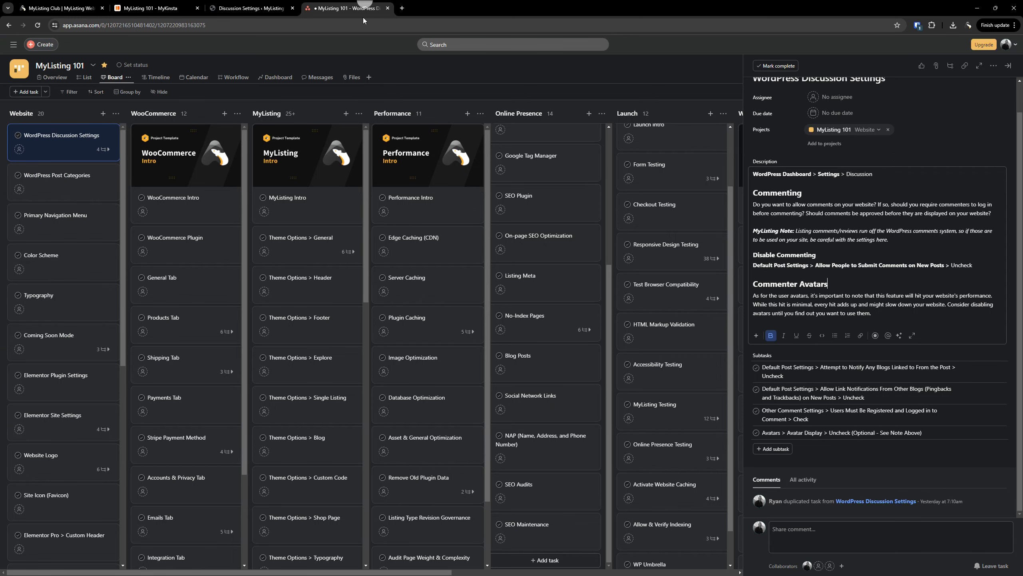
{"action": "left_click", "coordinate": [345, 8]}
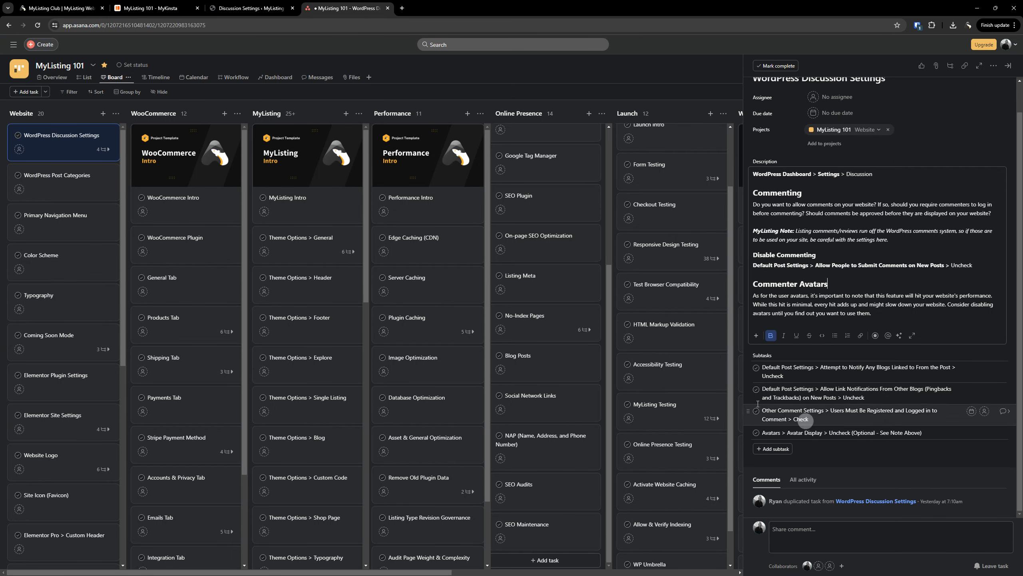
{"action": "left_click", "coordinate": [756, 368]}
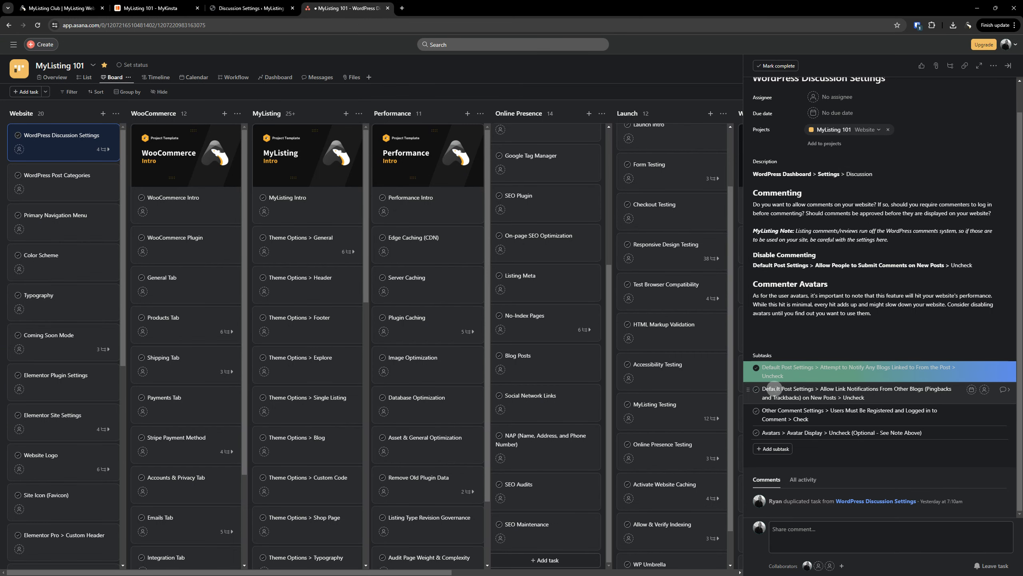
Uncheck 'Allow link notifications from other blogs' and tick its matching Asana subtask
{"action": "left_click", "coordinate": [234, 8]}
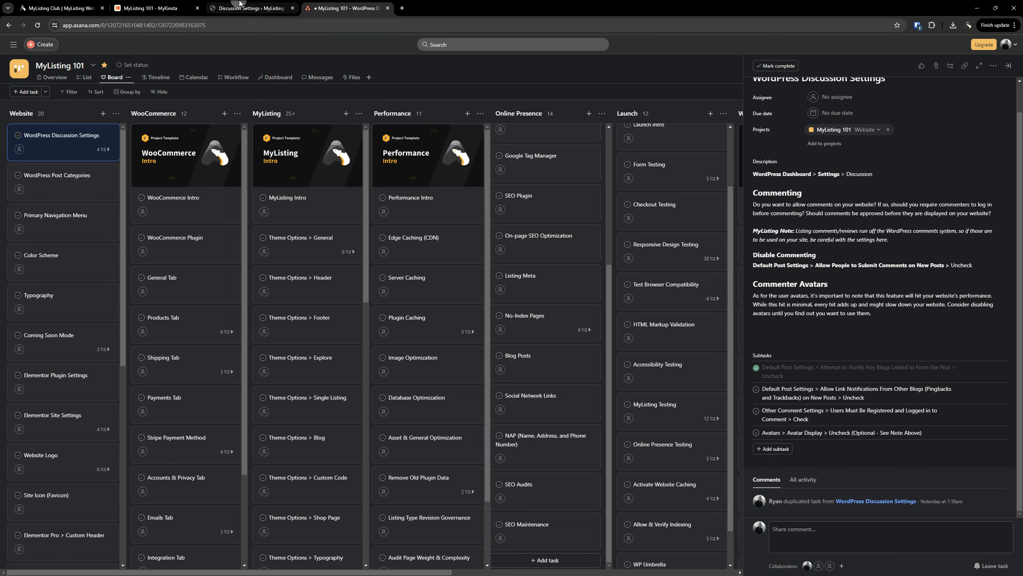
{"action": "left_click", "coordinate": [164, 96]}
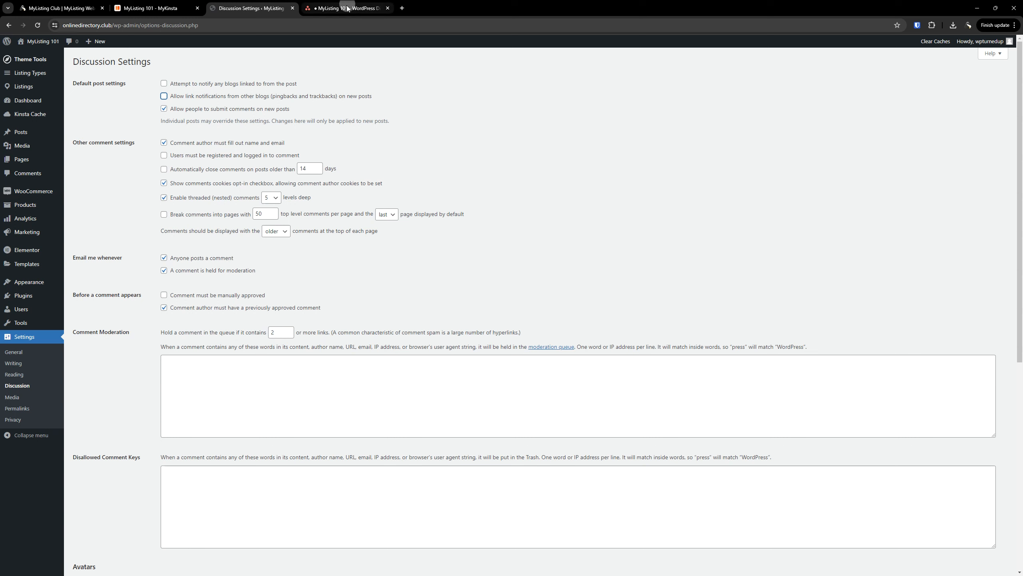
{"action": "mouse_move", "coordinate": [349, 9]}
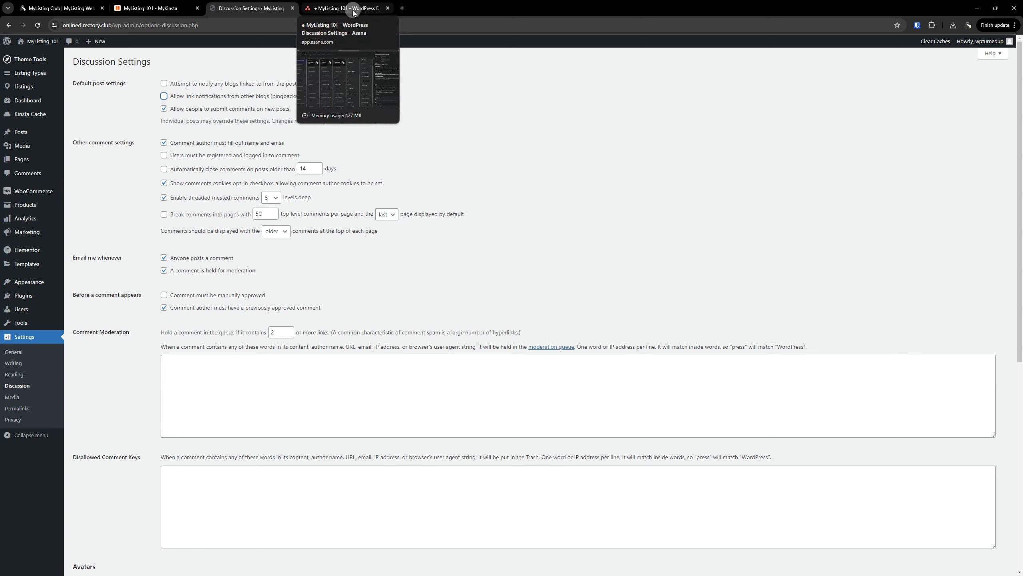
{"action": "left_click", "coordinate": [354, 10]}
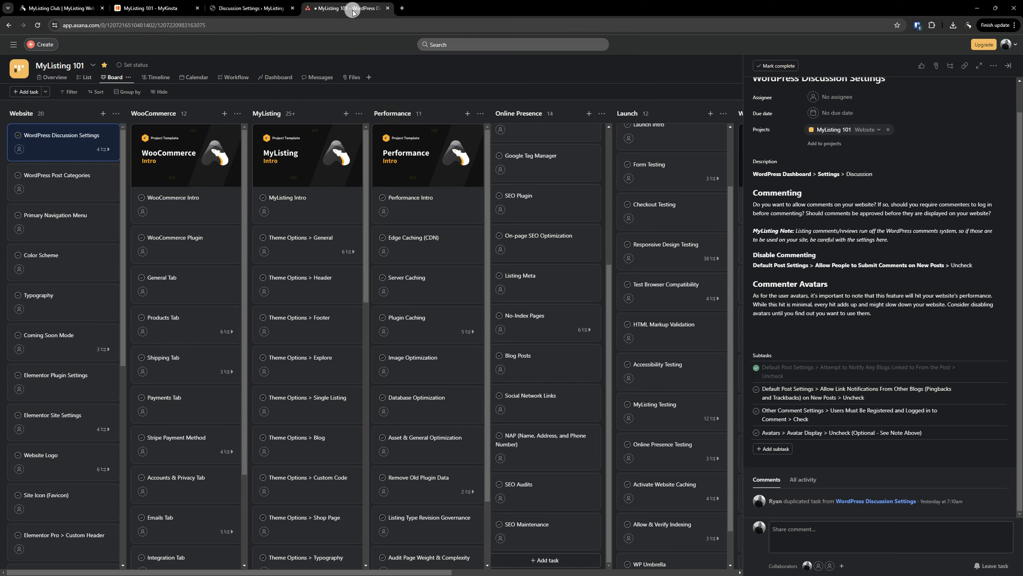
{"action": "left_click", "coordinate": [757, 389]}
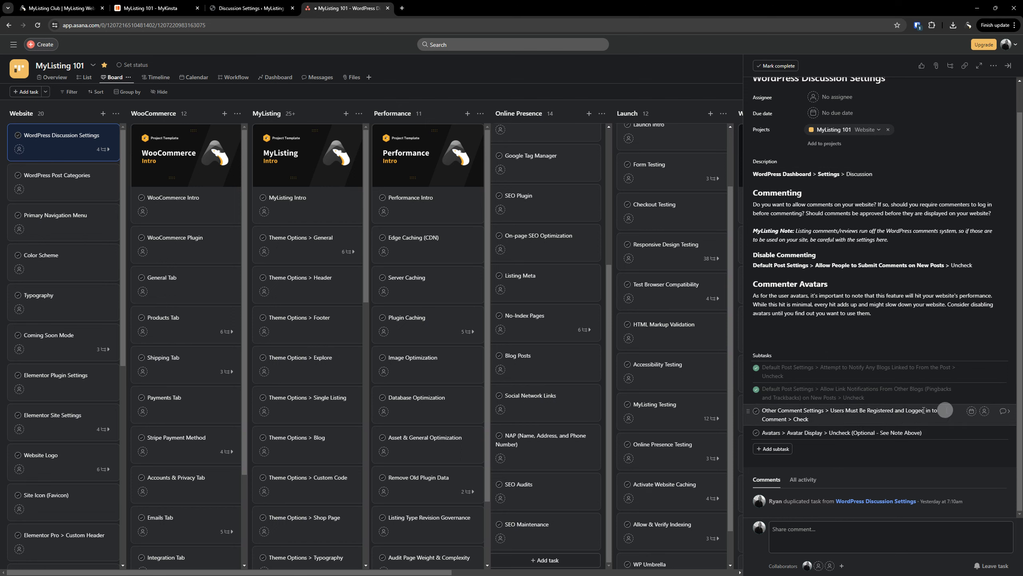
{"action": "left_click", "coordinate": [237, 8]}
{"action": "left_click", "coordinate": [568, 245]}
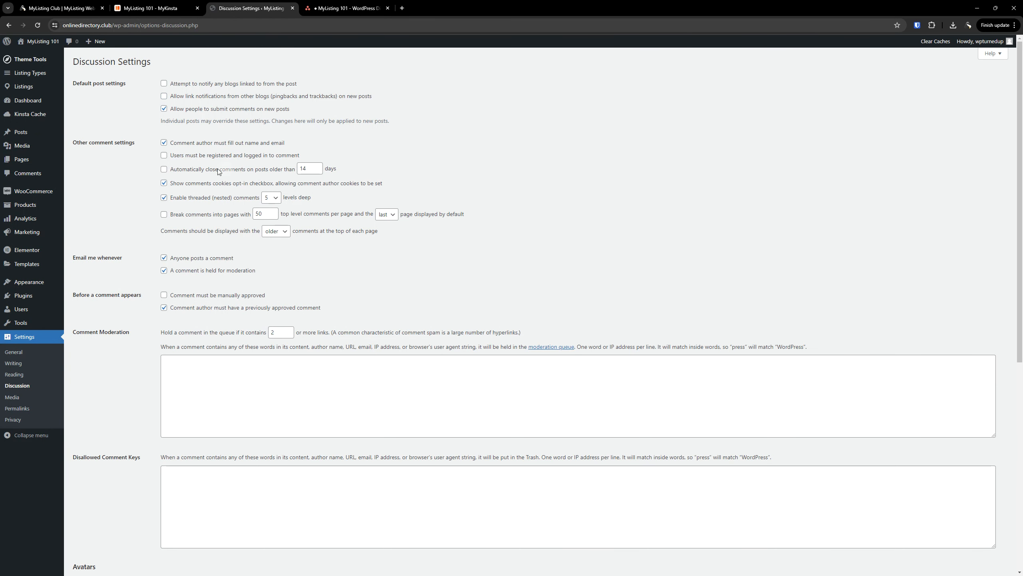
Check 'Users must be registered and logged in to comment' and tick the registered-users and Avatars subtasks
{"action": "left_click", "coordinate": [164, 157]}
{"action": "left_click", "coordinate": [345, 8]}
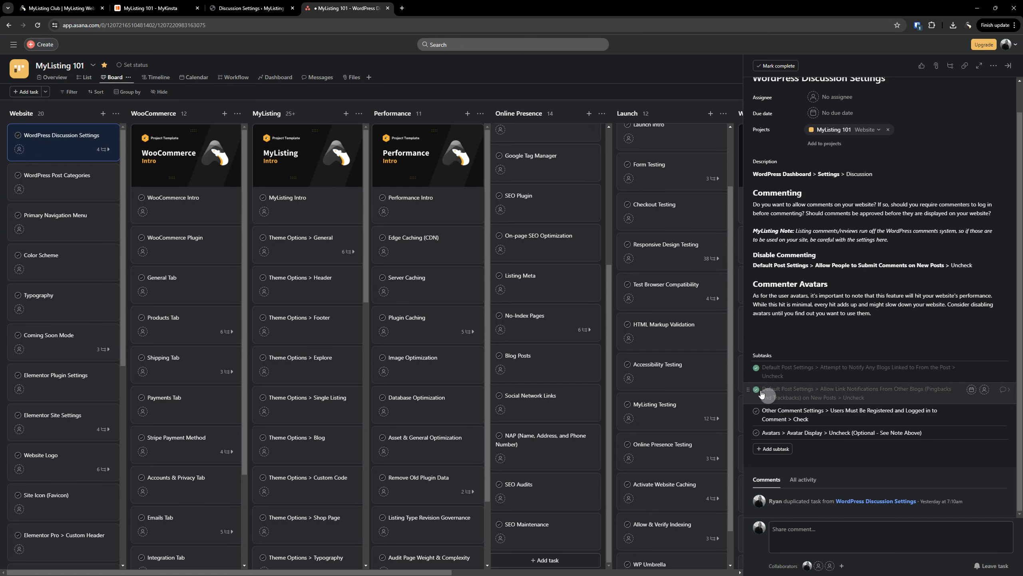
{"action": "left_click", "coordinate": [756, 411]}
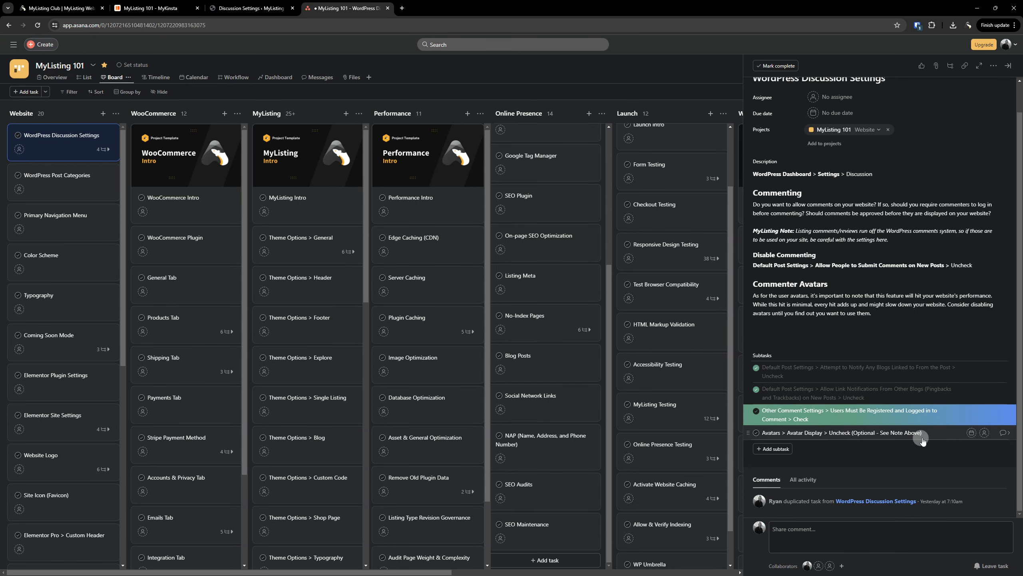
{"action": "left_click", "coordinate": [756, 432]}
{"action": "left_click", "coordinate": [234, 7]}
{"action": "scroll", "coordinate": [222, 362], "scroll_direction": "down", "scroll_amount": 3}
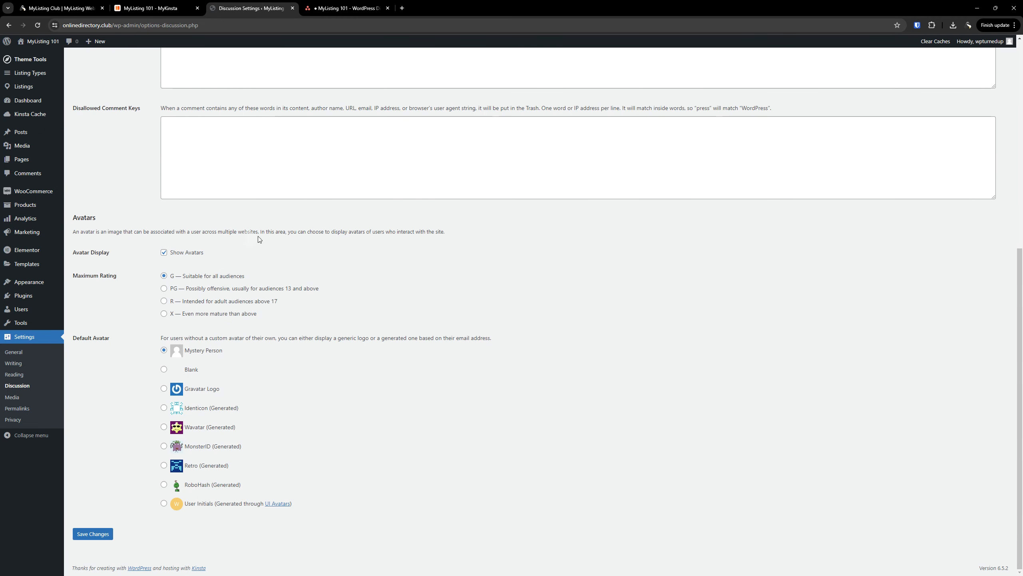
Save the updated discussion settings and check the notes in the Asana task
{"action": "left_click", "coordinate": [104, 537]}
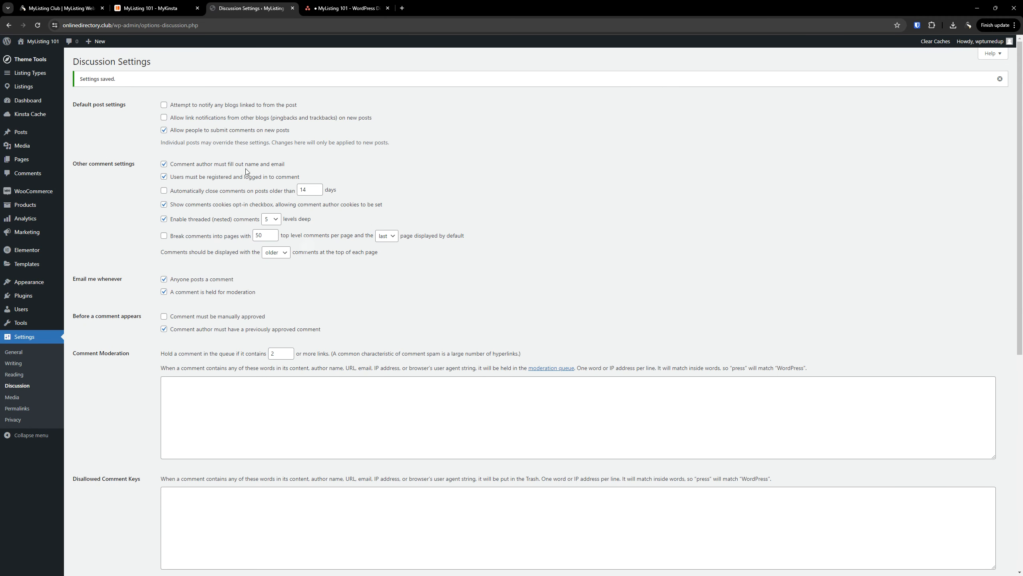
{"action": "scroll", "coordinate": [346, 307], "scroll_direction": "down", "scroll_amount": 8}
{"action": "scroll", "coordinate": [193, 440], "scroll_direction": "up", "scroll_amount": 8}
{"action": "left_click", "coordinate": [343, 8]}
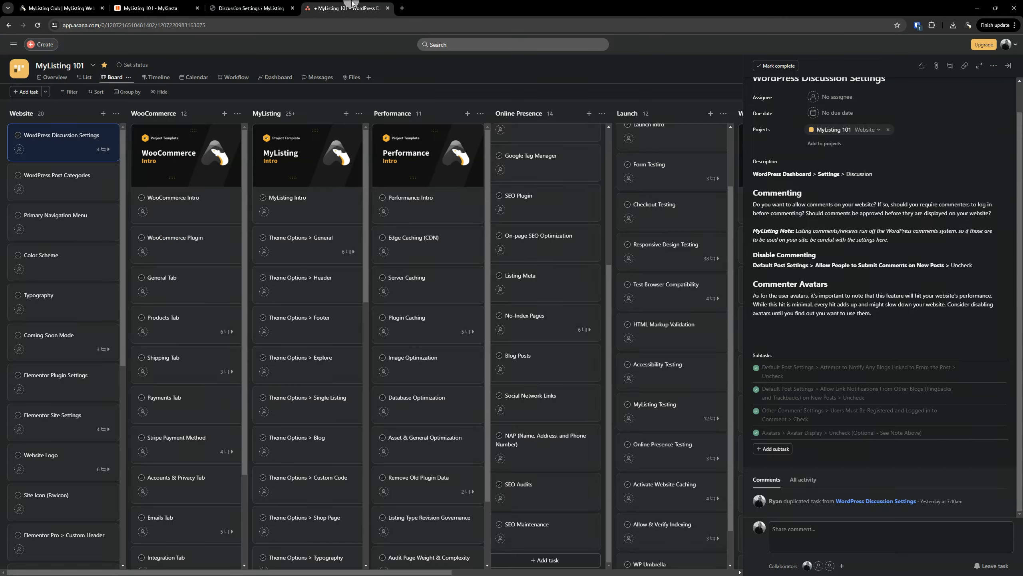
{"action": "left_click", "coordinate": [238, 8]}
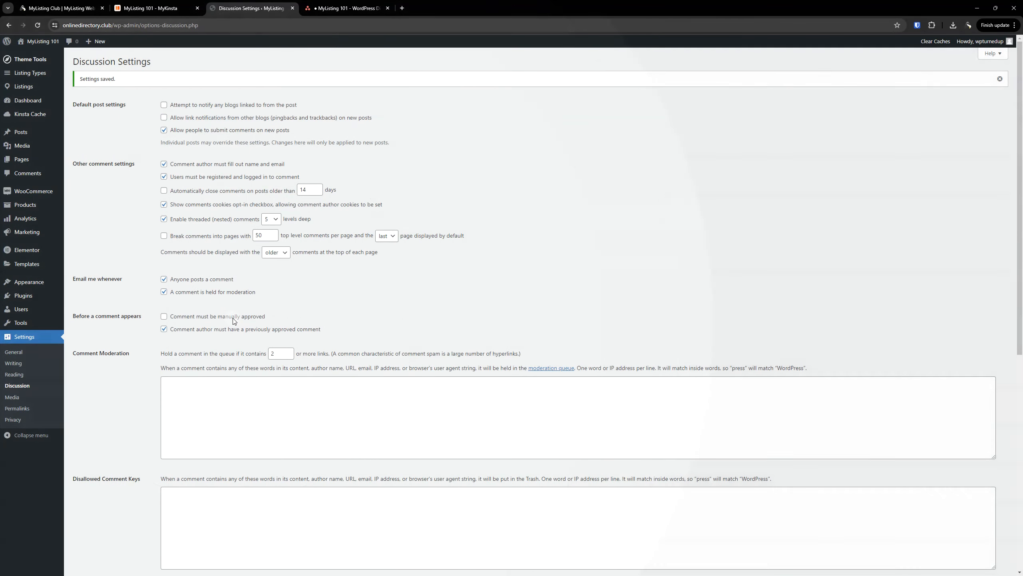
Turn 'Comment must be manually approved' on and back off, leaving it unchecked
{"action": "left_click", "coordinate": [233, 319]}
{"action": "left_click", "coordinate": [235, 317]}
{"action": "double_click", "coordinate": [234, 318]}
{"action": "scroll", "coordinate": [514, 285], "scroll_direction": "down", "scroll_amount": 9}
{"action": "scroll", "coordinate": [192, 511], "scroll_direction": "up", "scroll_amount": 10}
{"action": "left_click", "coordinate": [344, 8]}
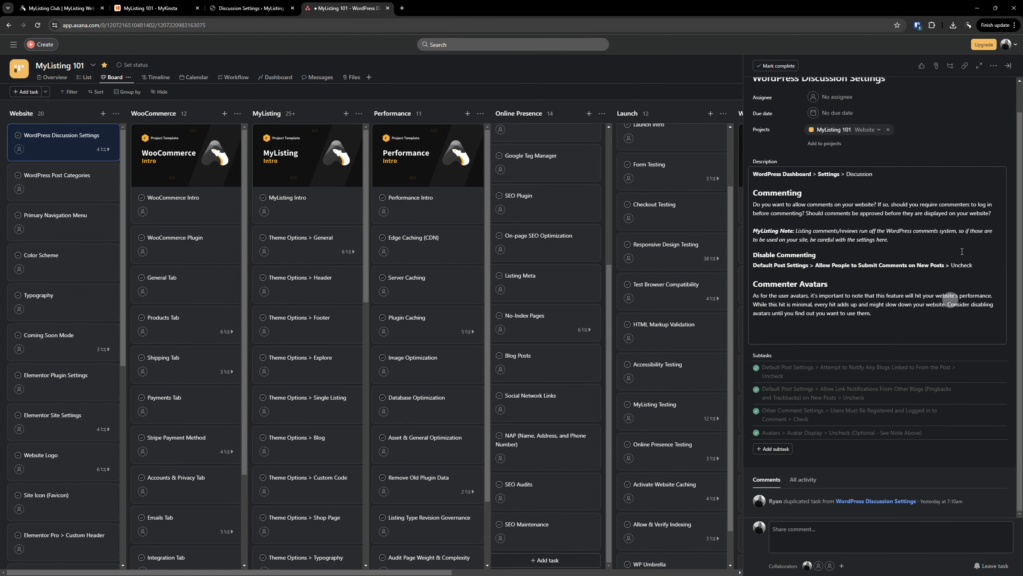
Delete the WordPress Discussion Settings card from the Website column and open WordPress Post Categories
{"action": "left_click", "coordinate": [1009, 67]}
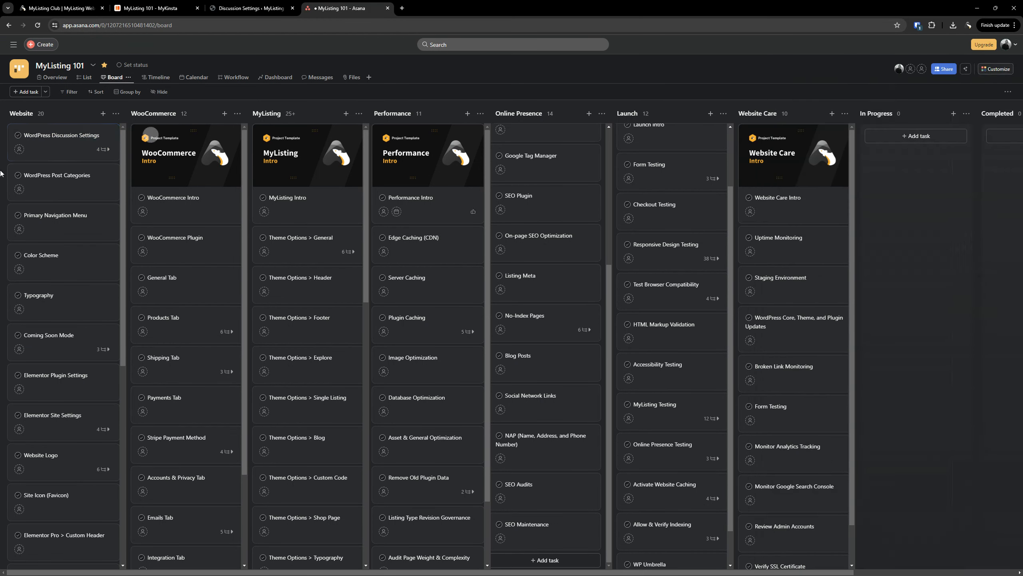
{"action": "right_click", "coordinate": [71, 137]}
{"action": "left_click", "coordinate": [94, 272]}
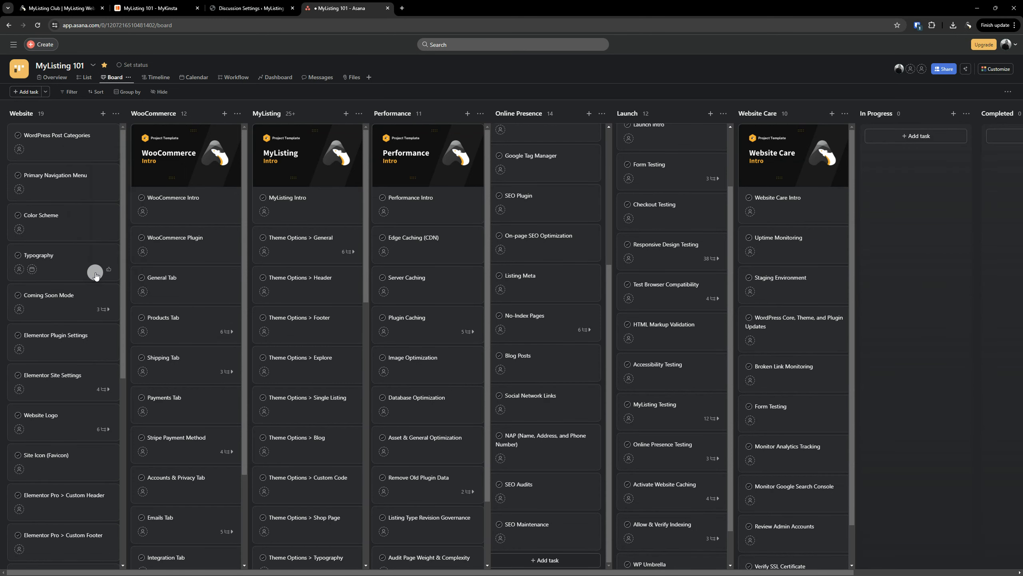
{"action": "left_click", "coordinate": [70, 135]}
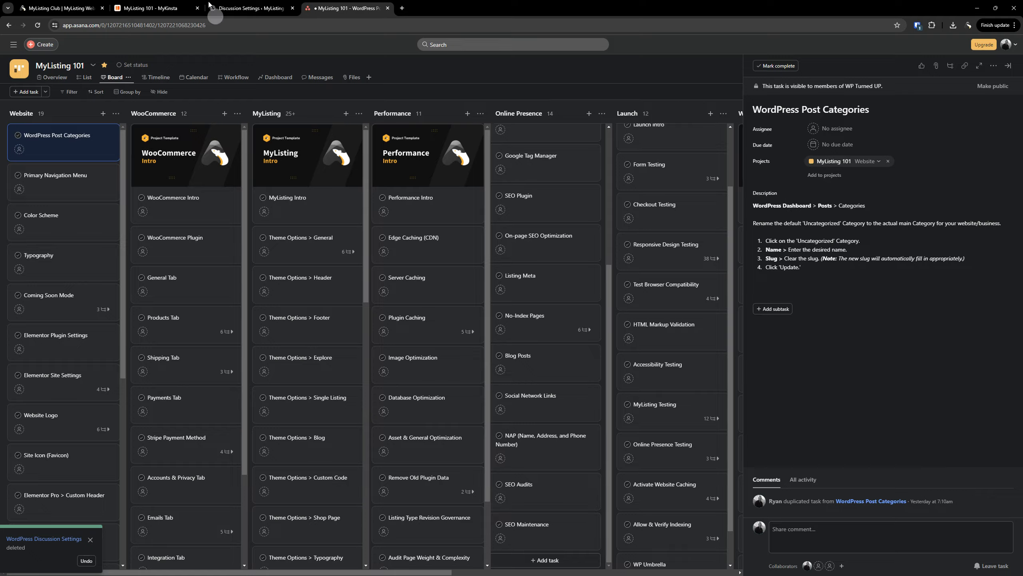
{"action": "left_click", "coordinate": [242, 8]}
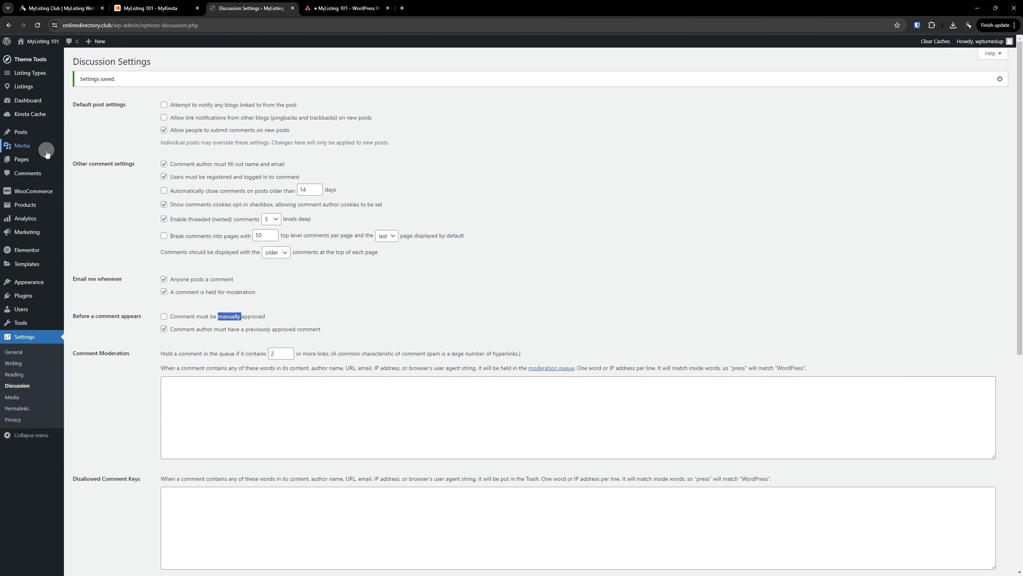
Quick Edit the Uncategorized category, renaming it MyListing 101 and clearing its old slug
{"action": "mouse_move", "coordinate": [21, 132]}
{"action": "left_click", "coordinate": [91, 155]}
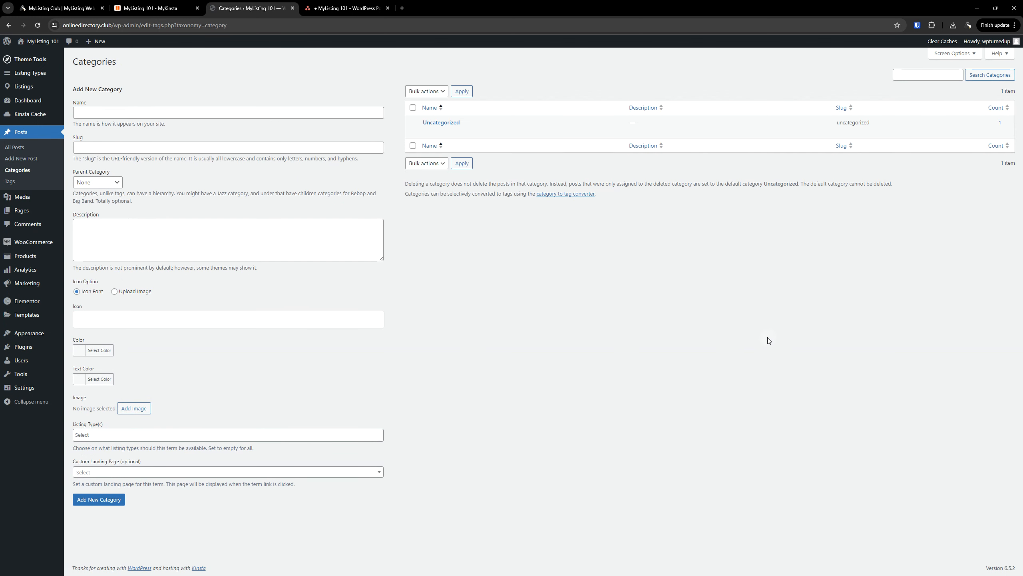
{"action": "mouse_move", "coordinate": [443, 123]}
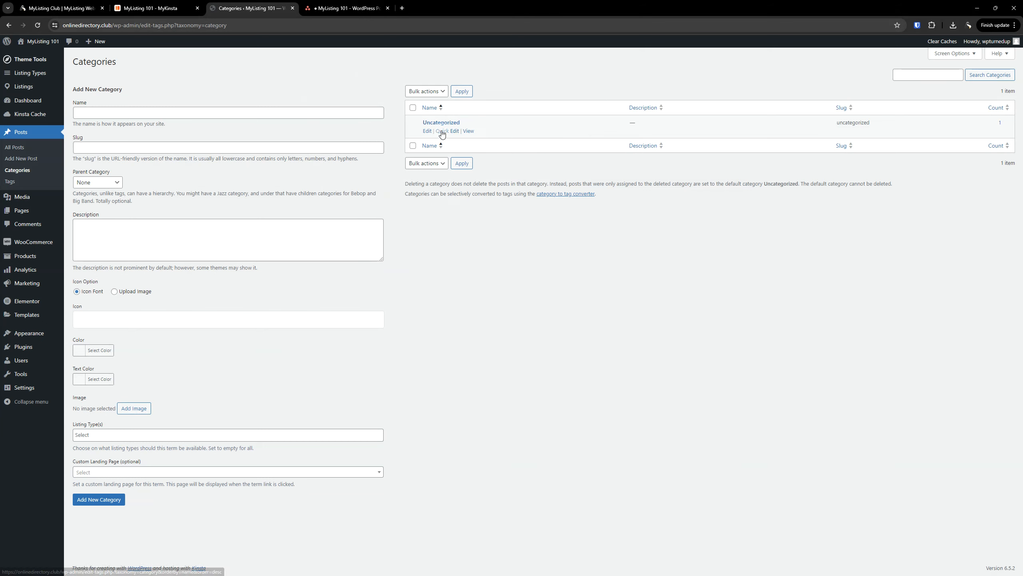
{"action": "left_click", "coordinate": [442, 133]}
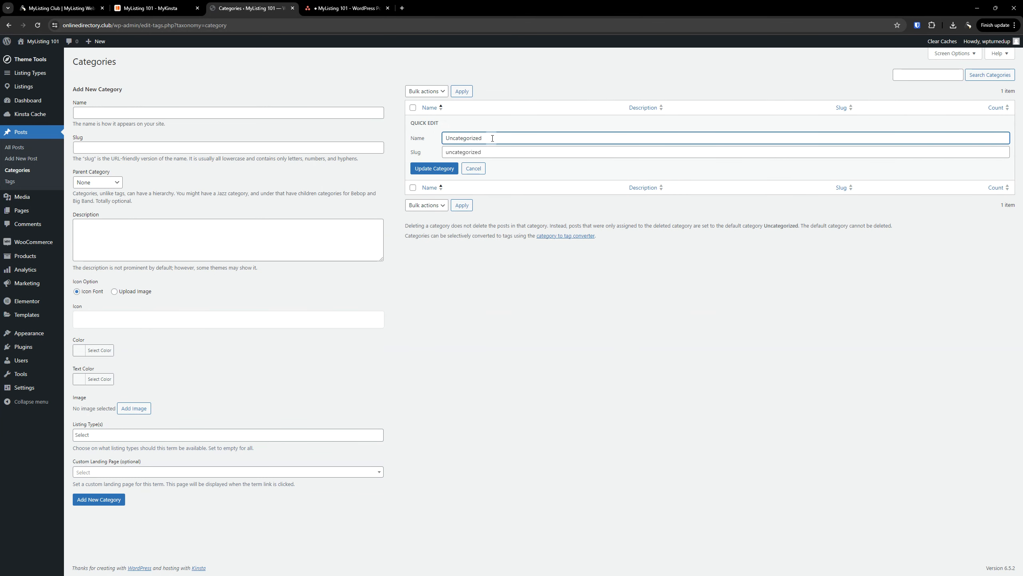
{"action": "double_click", "coordinate": [490, 138]}
{"action": "type", "text": "MyListing 101"}
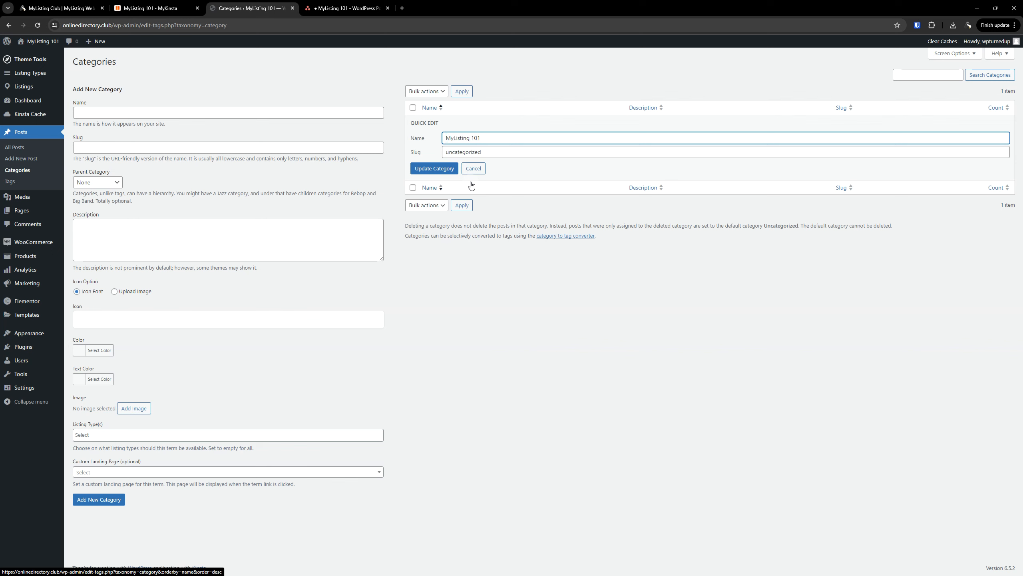
{"action": "key", "text": "Tab"}
{"action": "key", "text": "BackSpace"}
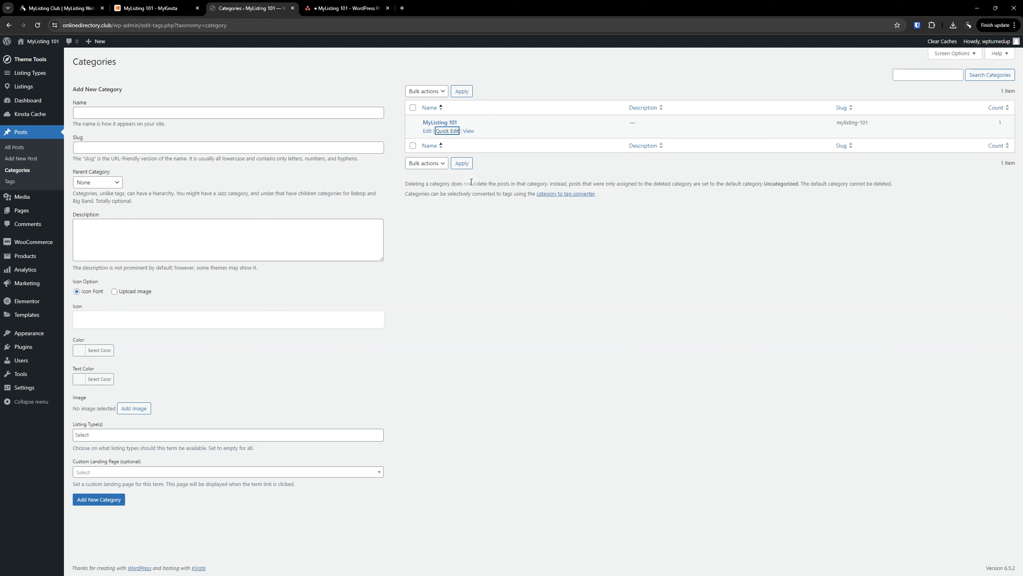
{"action": "left_click", "coordinate": [551, 284]}
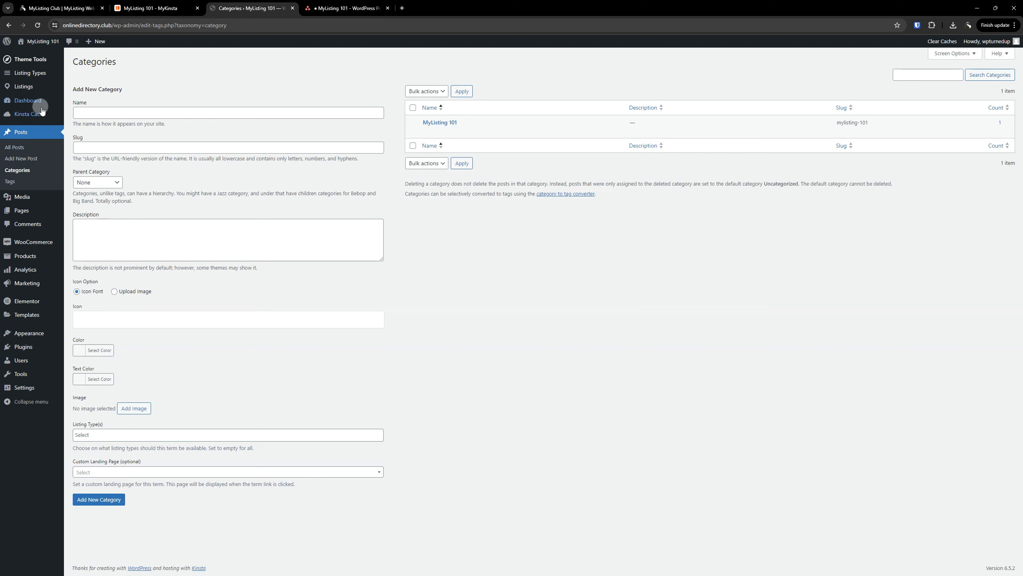
{"action": "left_click_drag", "start_coordinate": [508, 297], "coordinate": [504, 298]}
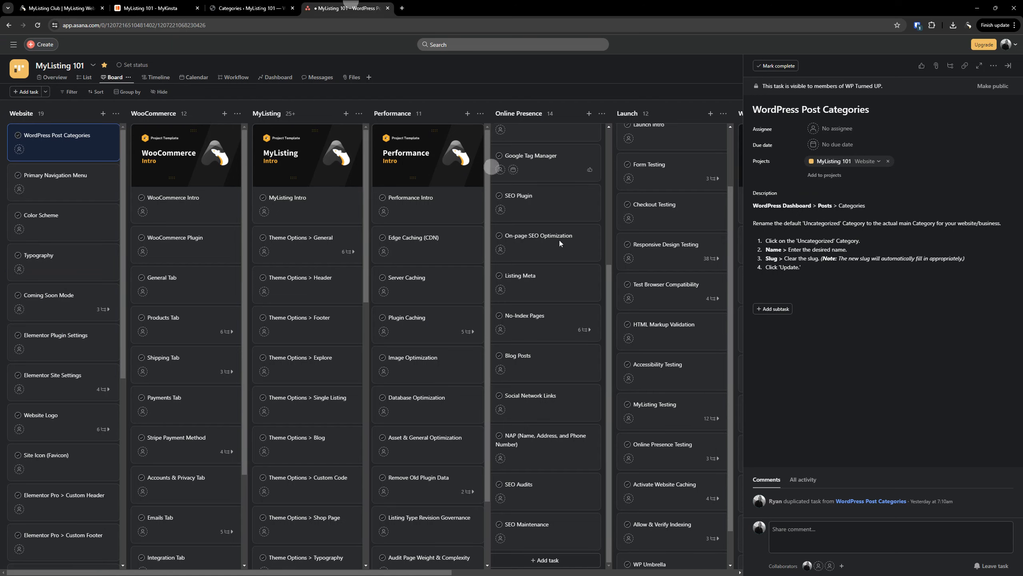
Delete the finished WordPress Post Categories task and open the Primary Navigation Menu task
{"action": "left_click", "coordinate": [352, 8]}
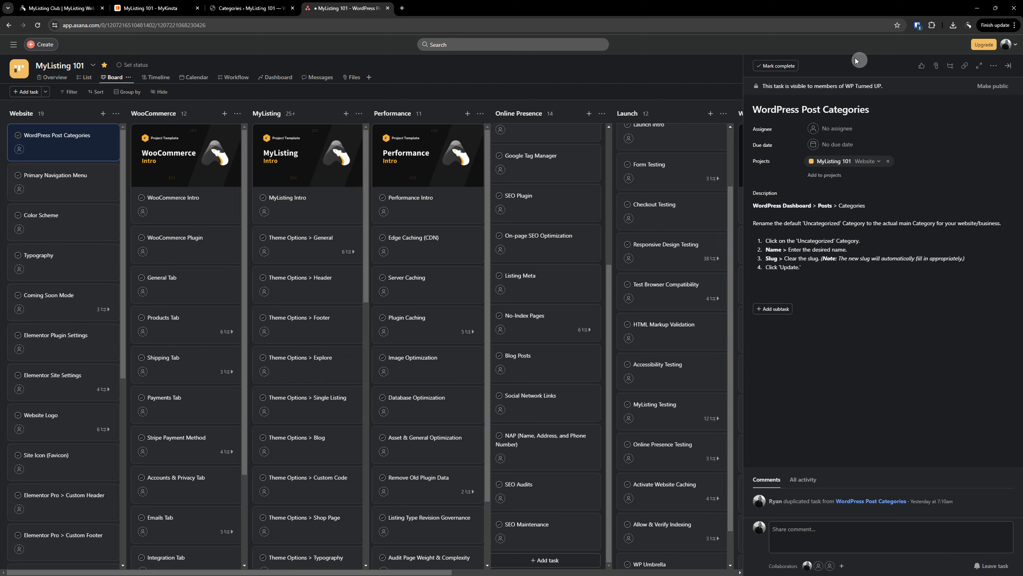
{"action": "left_click", "coordinate": [1008, 67]}
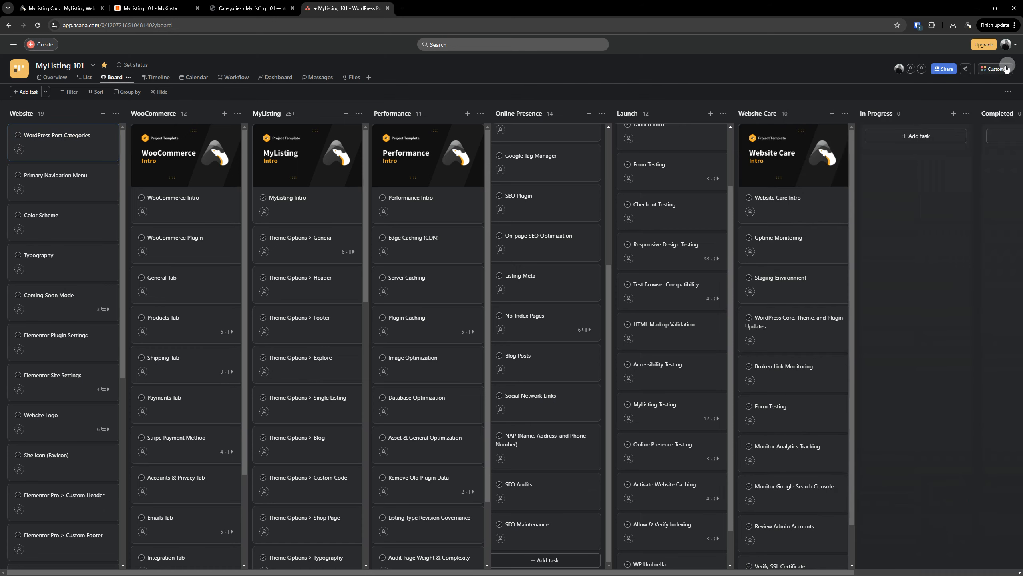
{"action": "left_click", "coordinate": [260, 3]}
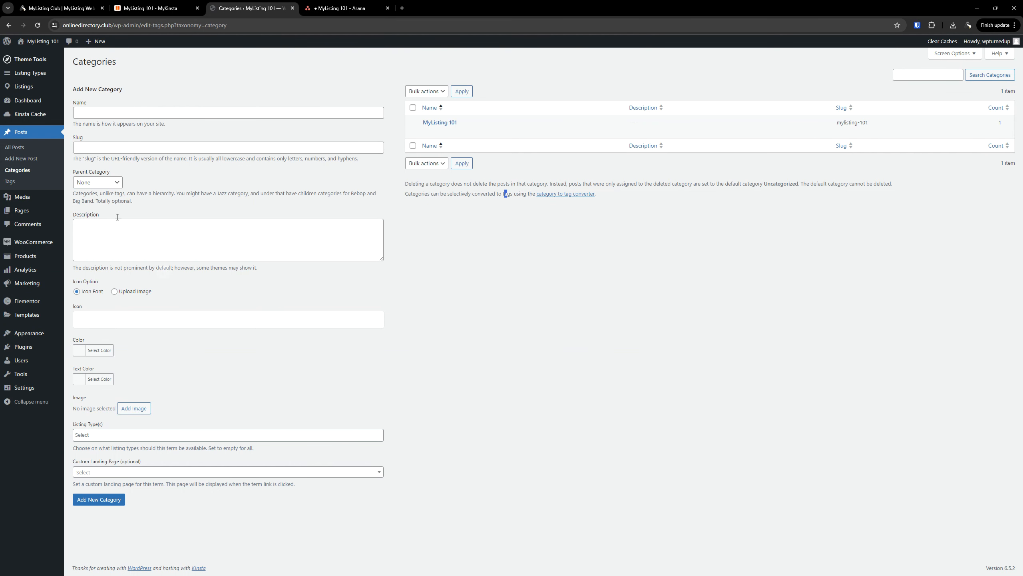
{"action": "left_click", "coordinate": [329, 6]}
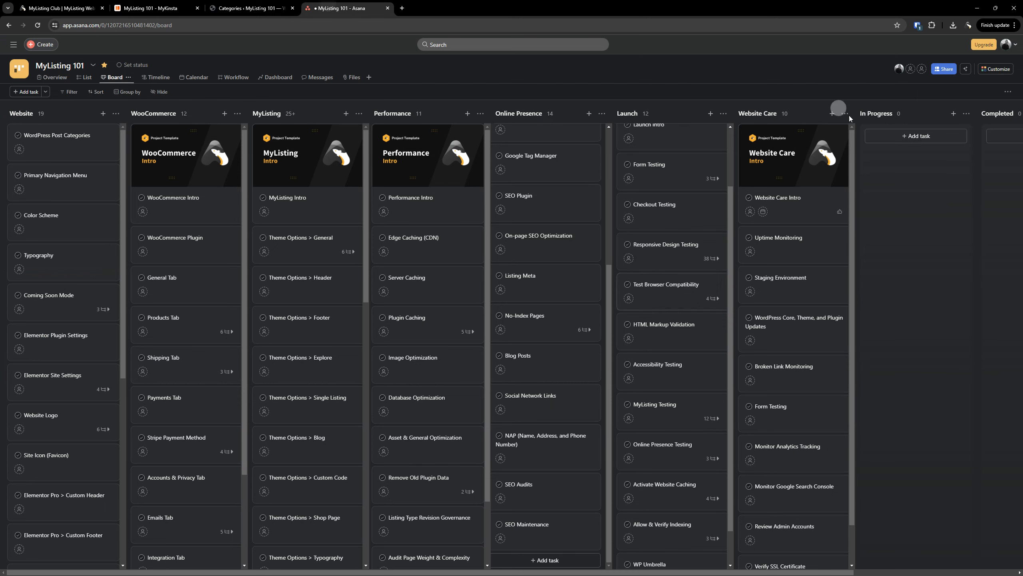
{"action": "right_click", "coordinate": [65, 131]}
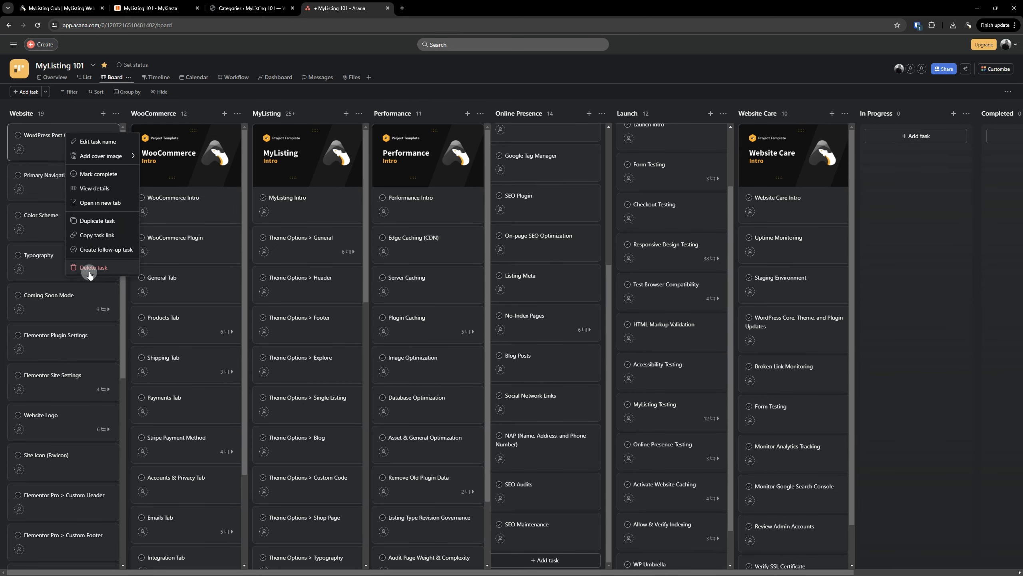
{"action": "left_click", "coordinate": [92, 268]}
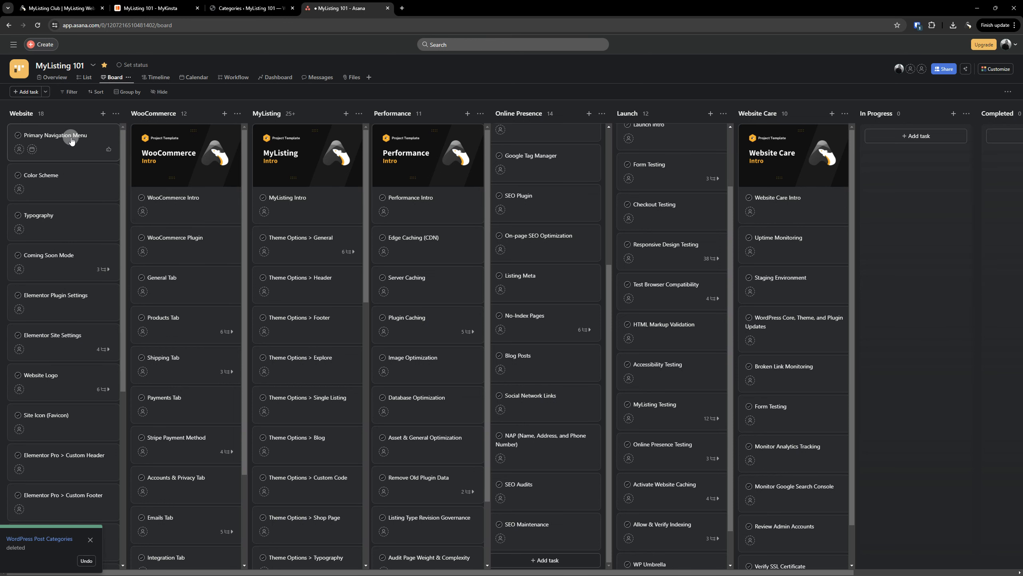
{"action": "left_click", "coordinate": [71, 140]}
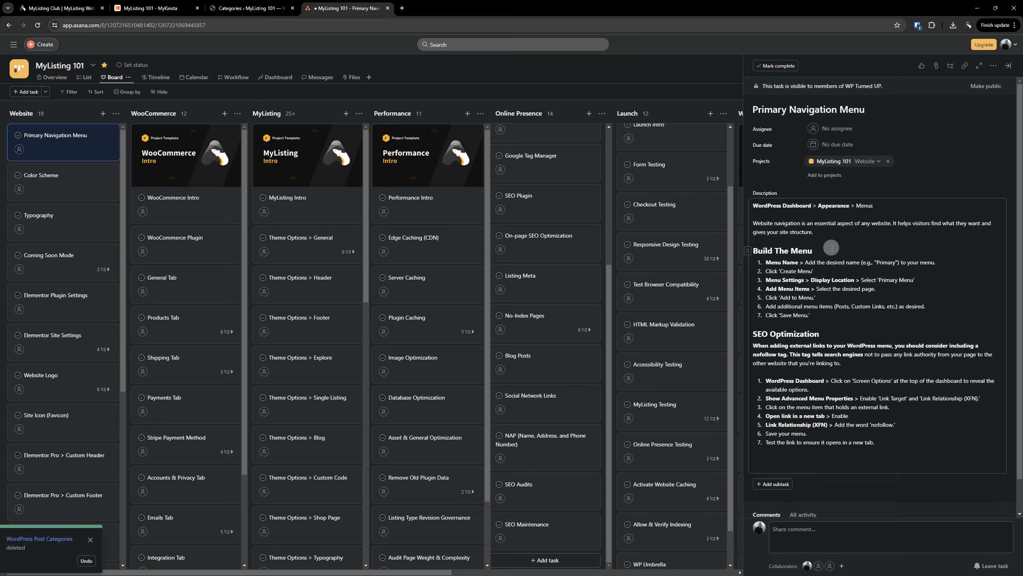
{"action": "left_click", "coordinate": [242, 8]}
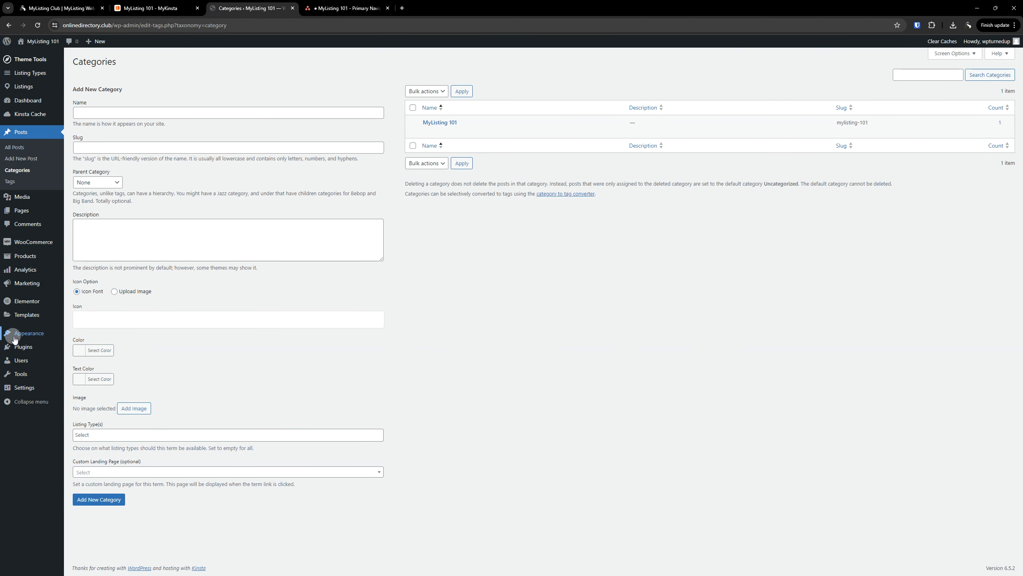
Go to Appearance > Menus and place the cursor in the Menu Name field
{"action": "mouse_move", "coordinate": [13, 338]}
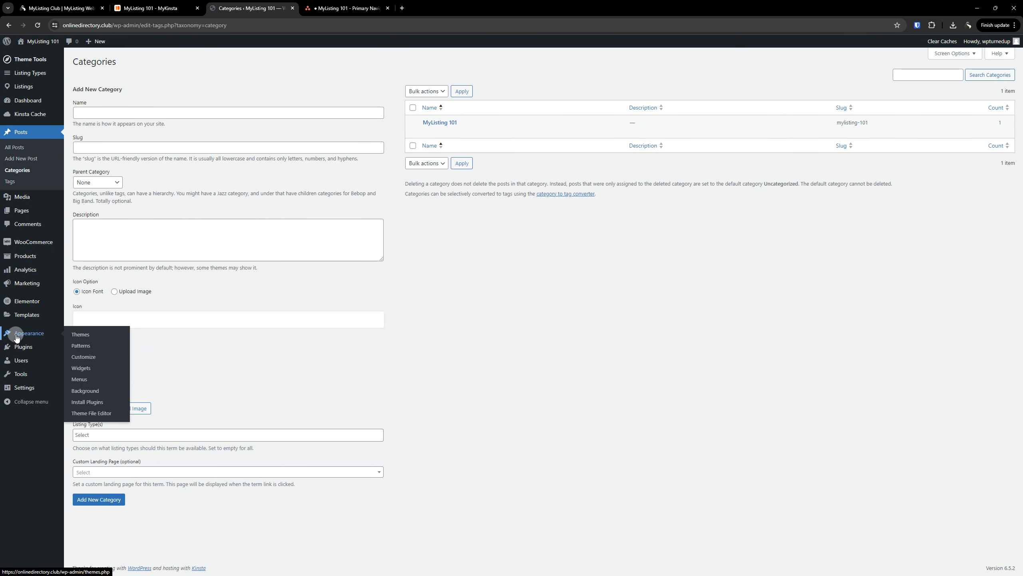
{"action": "left_click", "coordinate": [81, 379]}
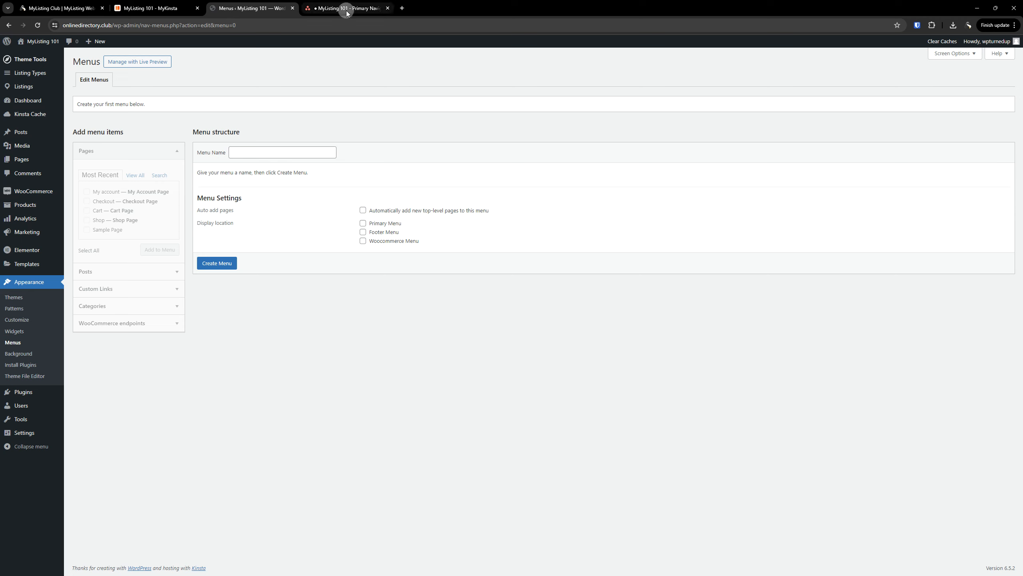
{"action": "left_click", "coordinate": [272, 153]}
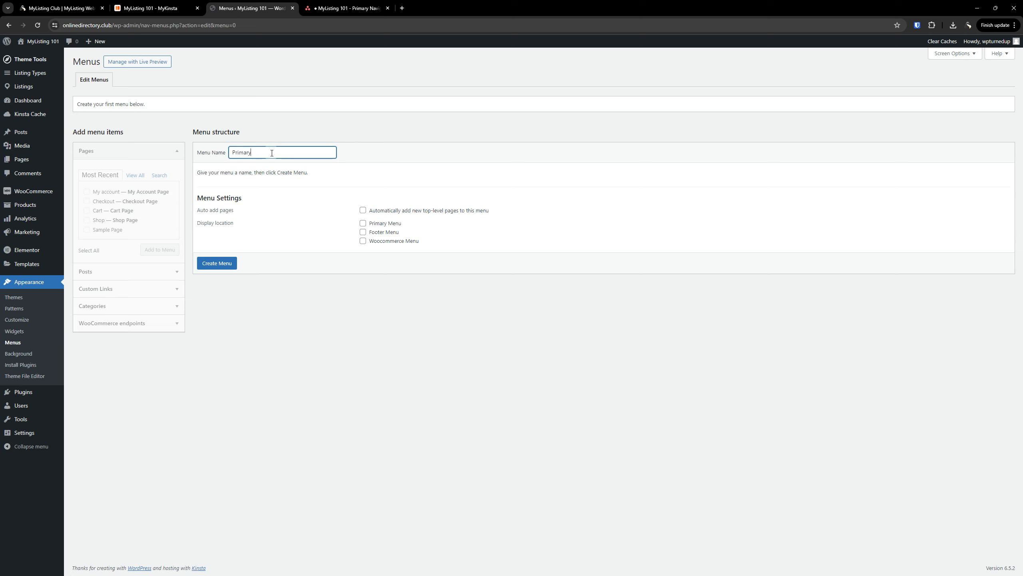
Create and save the 'Primary' menu at the Primary Menu location, with auto-add pages off
{"action": "left_click", "coordinate": [363, 223]}
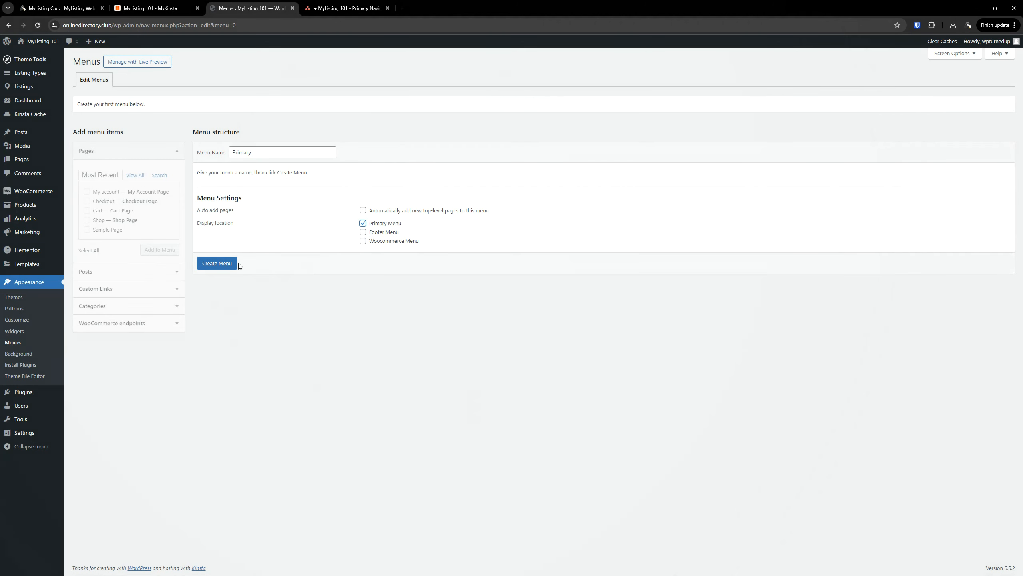
{"action": "left_click", "coordinate": [225, 267]}
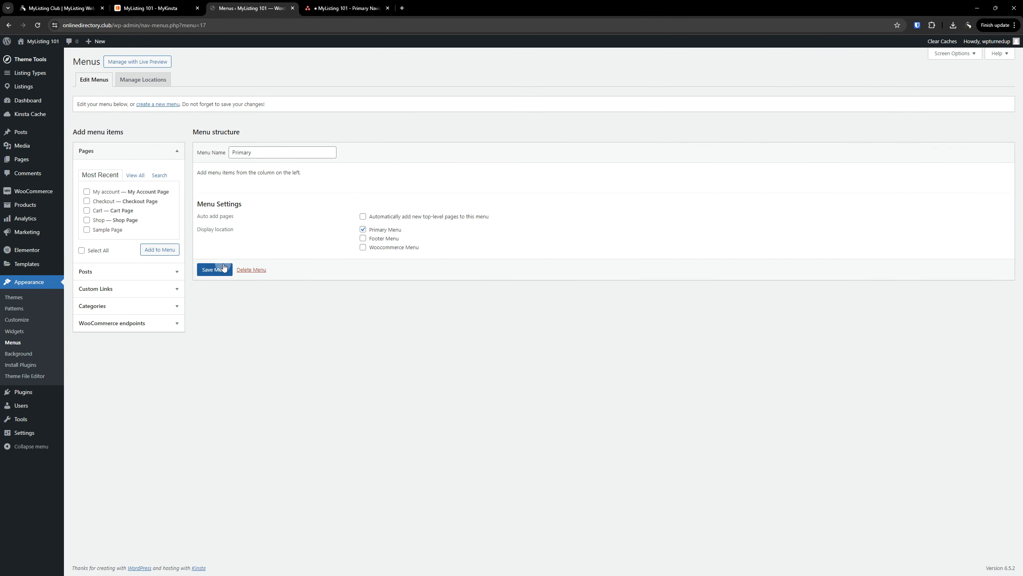
{"action": "left_click", "coordinate": [363, 217]}
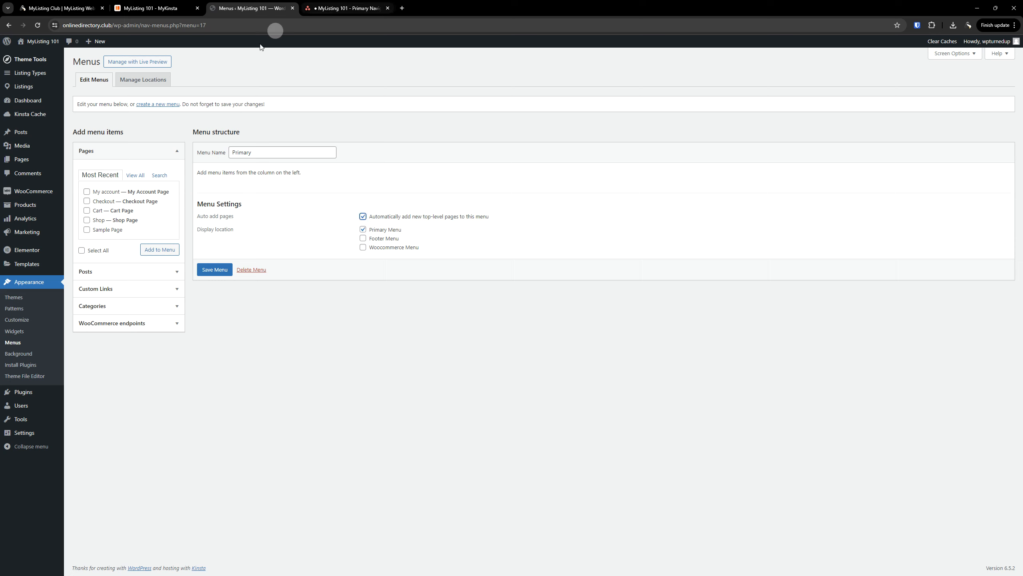
{"action": "left_click", "coordinate": [28, 160]}
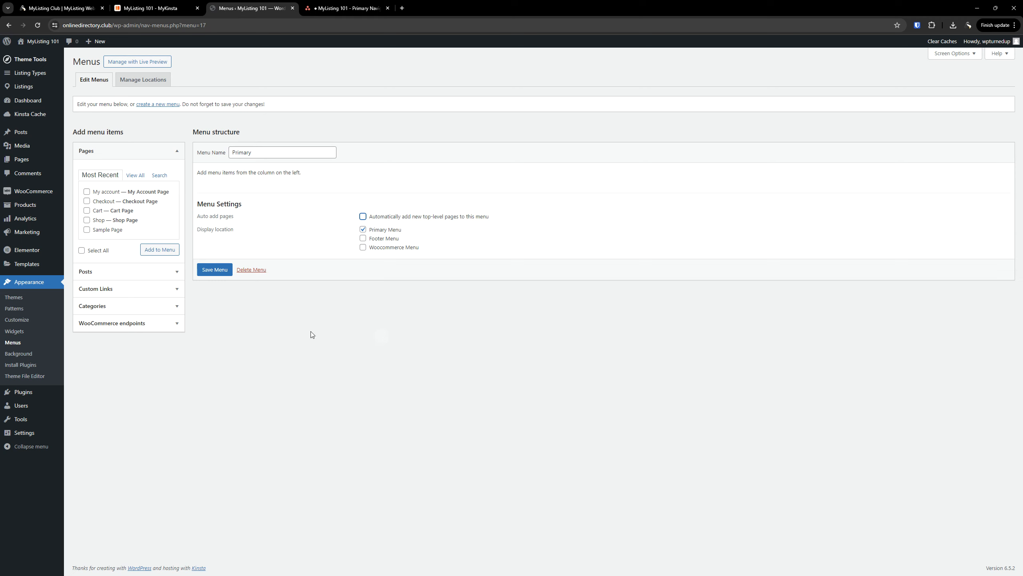
{"action": "left_click", "coordinate": [216, 276]}
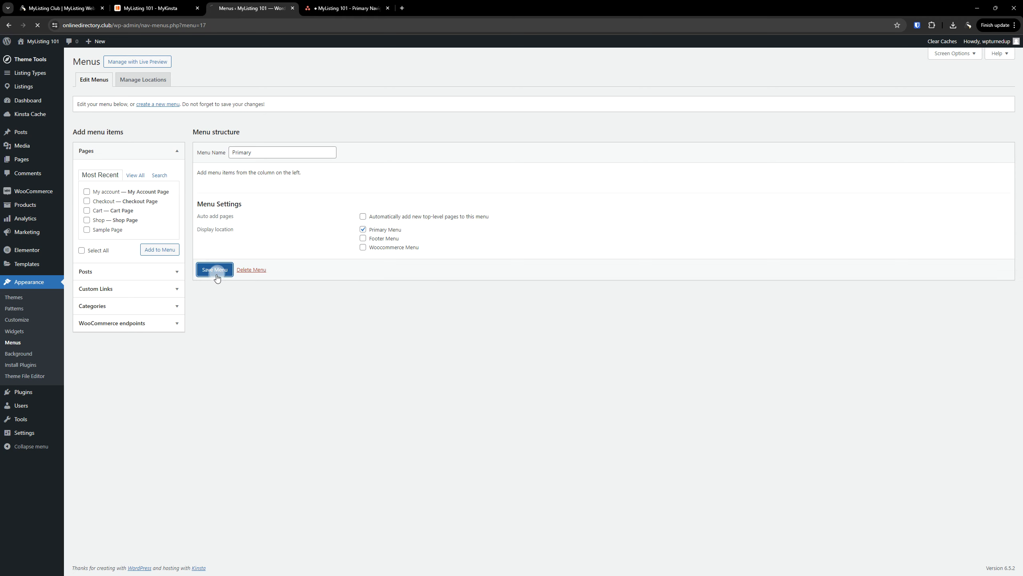
{"action": "left_click", "coordinate": [349, 7]}
Read through the Primary Navigation Menu task's steps, then return to the WordPress Menus editor
{"action": "scroll", "coordinate": [847, 349], "scroll_direction": "down", "scroll_amount": 1}
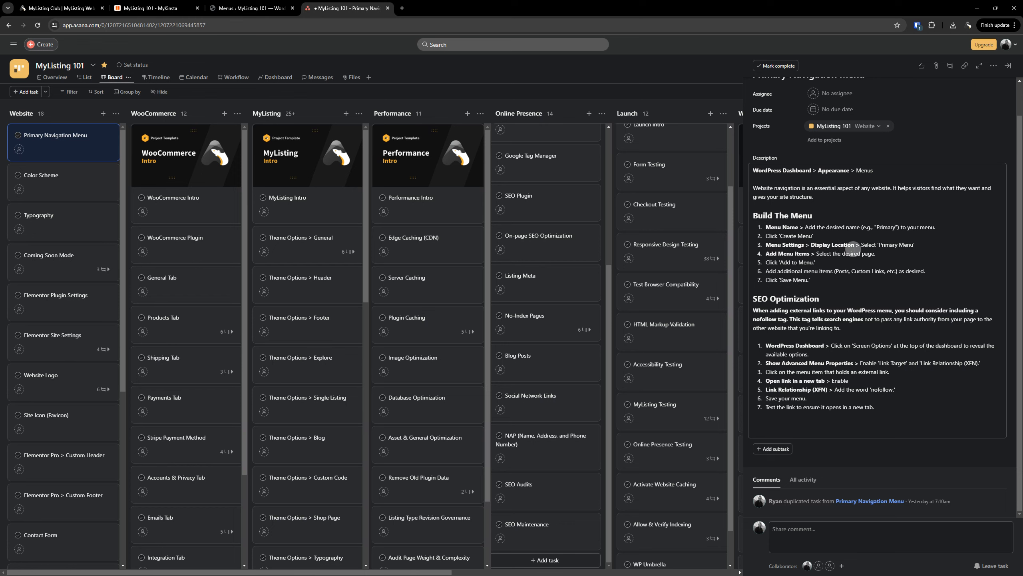
{"action": "left_click", "coordinate": [255, 4]}
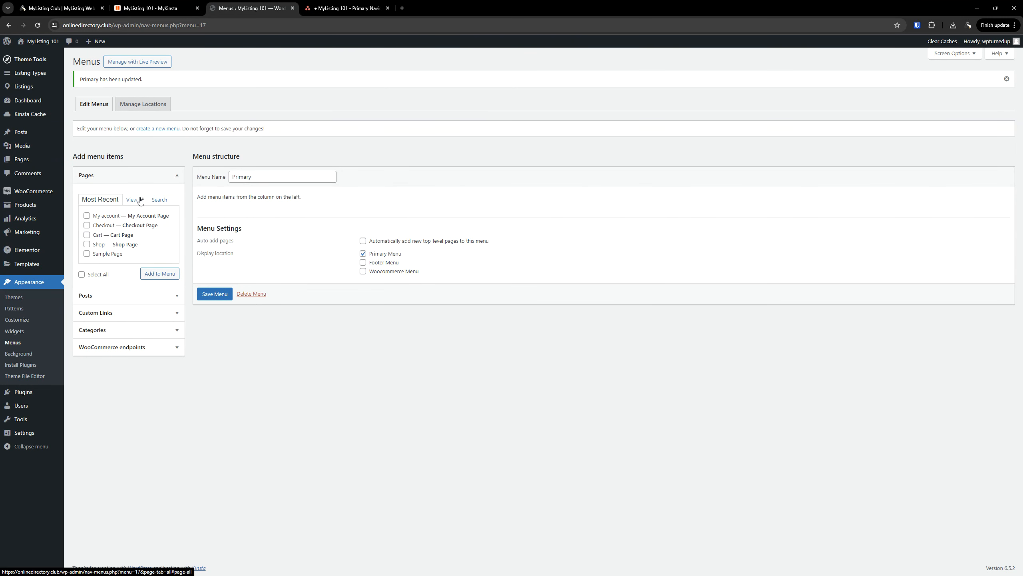
Add the Home page from View All to the Primary menu and save it
{"action": "left_click", "coordinate": [139, 200]}
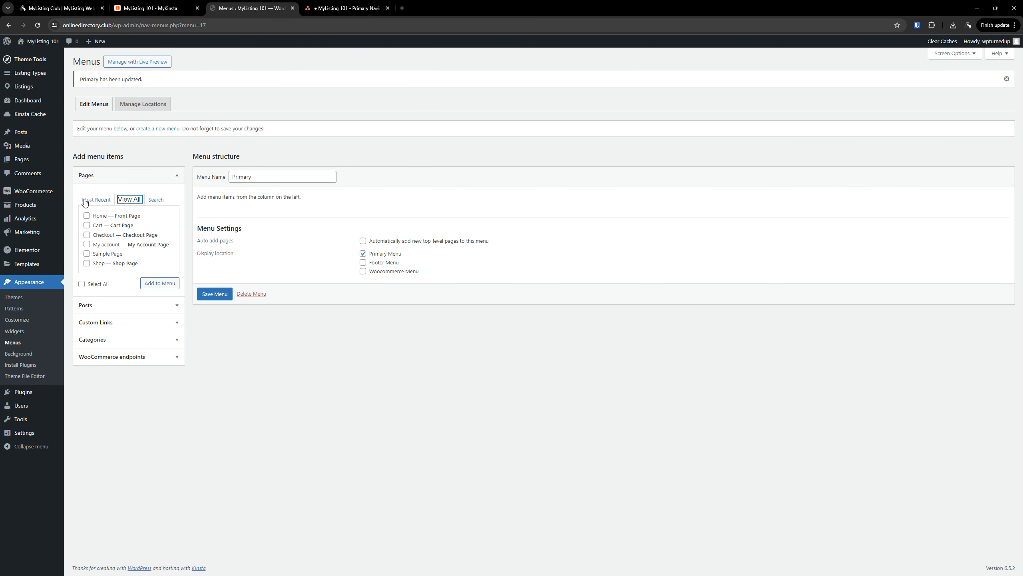
{"action": "left_click", "coordinate": [88, 216]}
{"action": "left_click", "coordinate": [159, 283]}
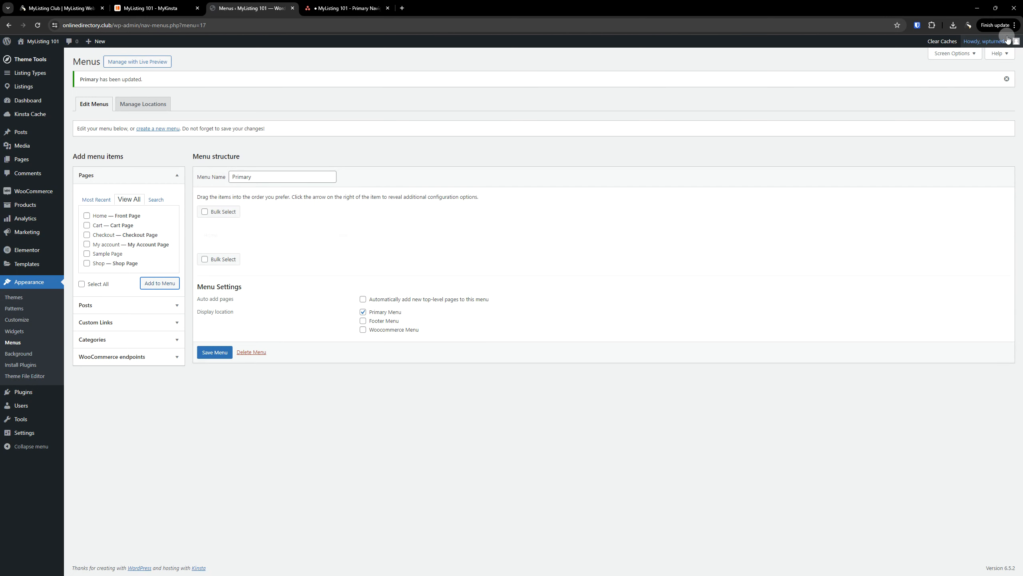
{"action": "left_click", "coordinate": [220, 347]}
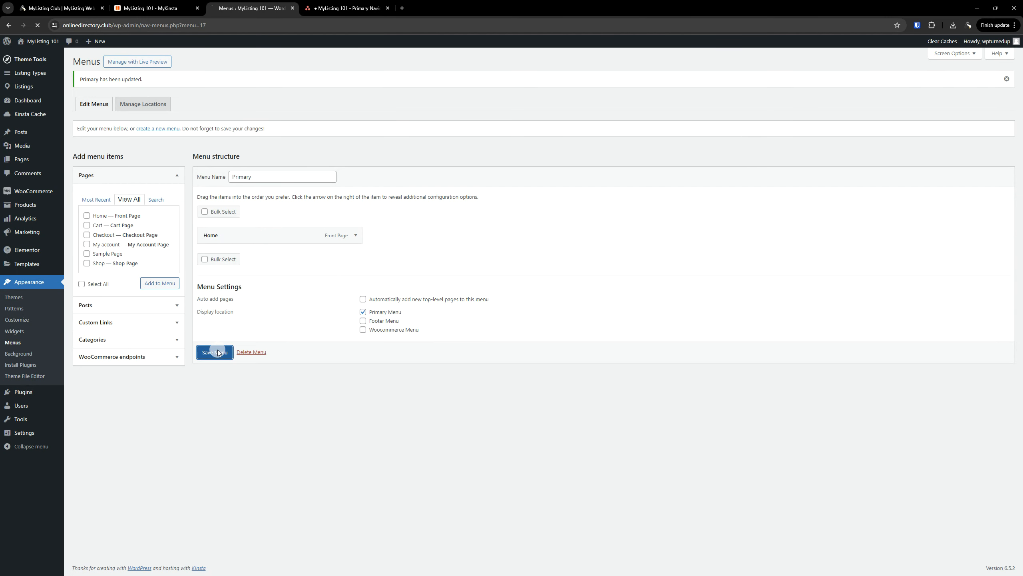
{"action": "left_click", "coordinate": [355, 8]}
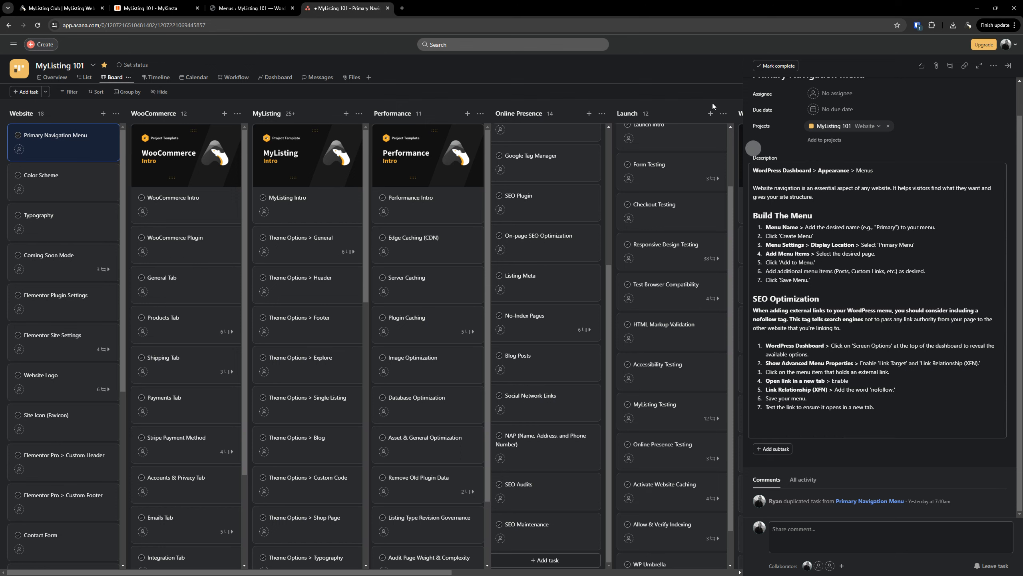
Add a Custom Link to the Facebook URL, labelled 'Facebook Group', to the Primary menu
{"action": "left_click", "coordinate": [245, 8]}
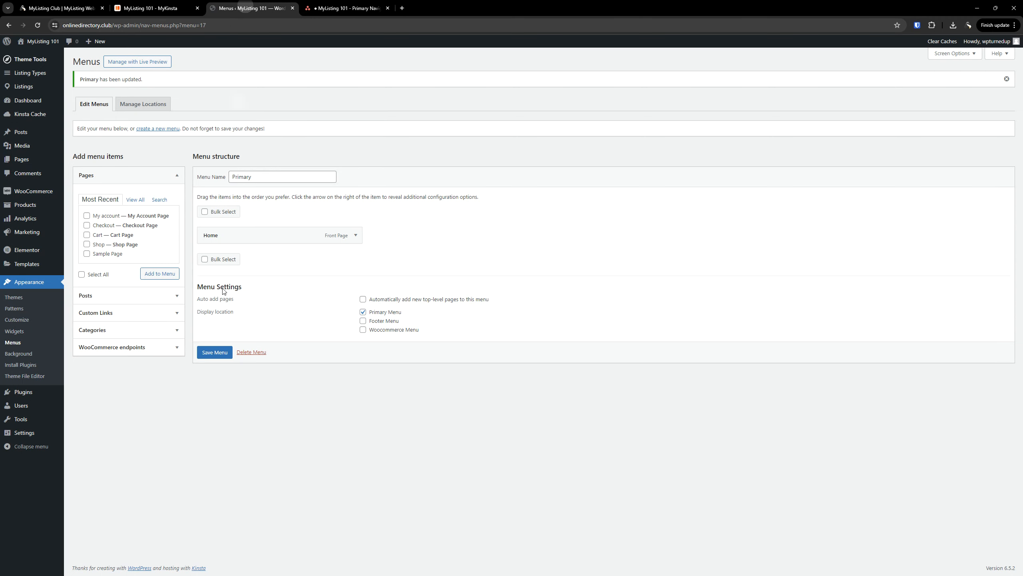
{"action": "left_click", "coordinate": [97, 313]}
{"action": "left_click", "coordinate": [125, 238]}
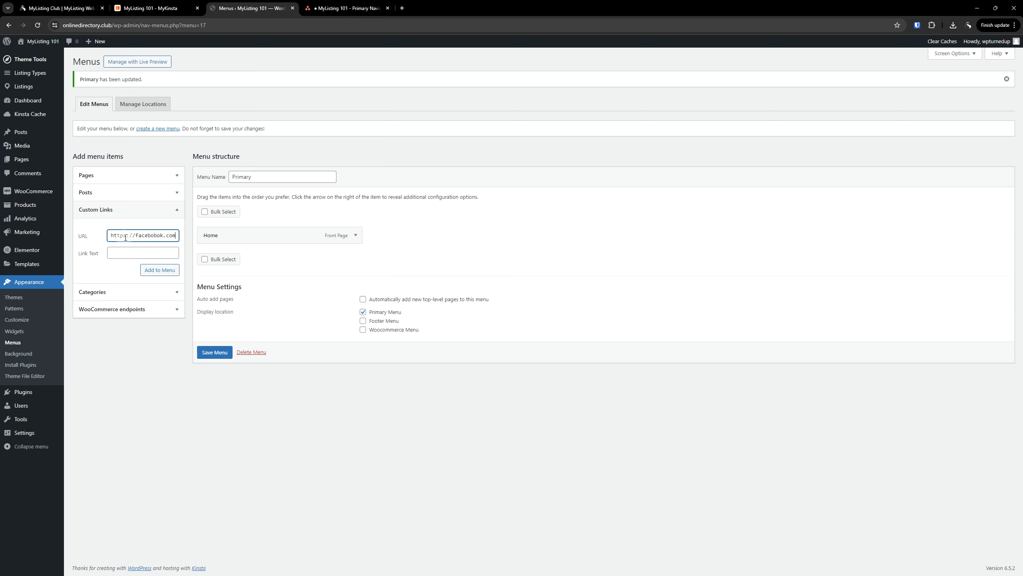
{"action": "left_click", "coordinate": [142, 250]}
{"action": "left_click", "coordinate": [157, 273]}
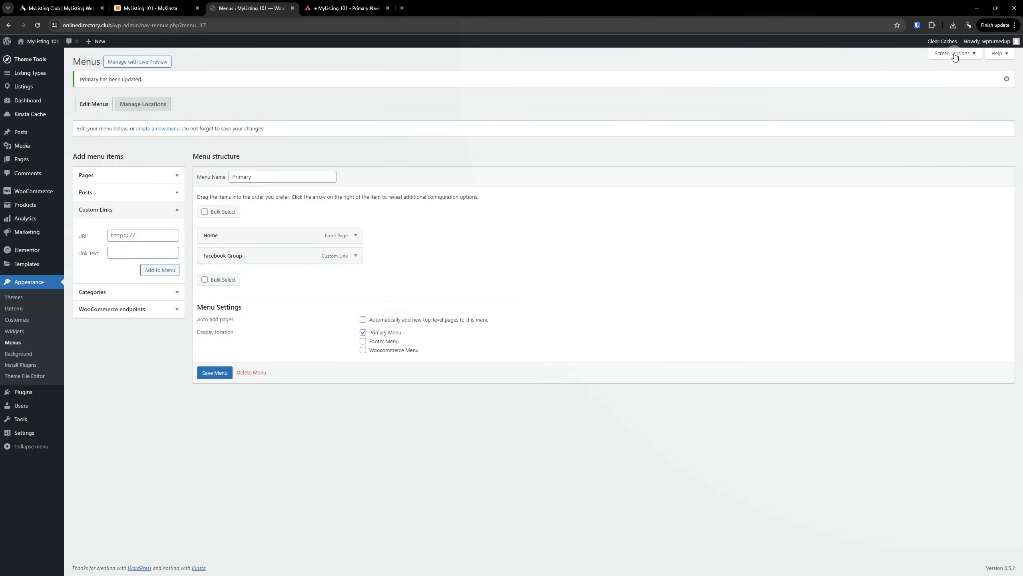
Open Screen Options for advanced menu item properties and save the Primary menu
{"action": "left_click", "coordinate": [955, 57]}
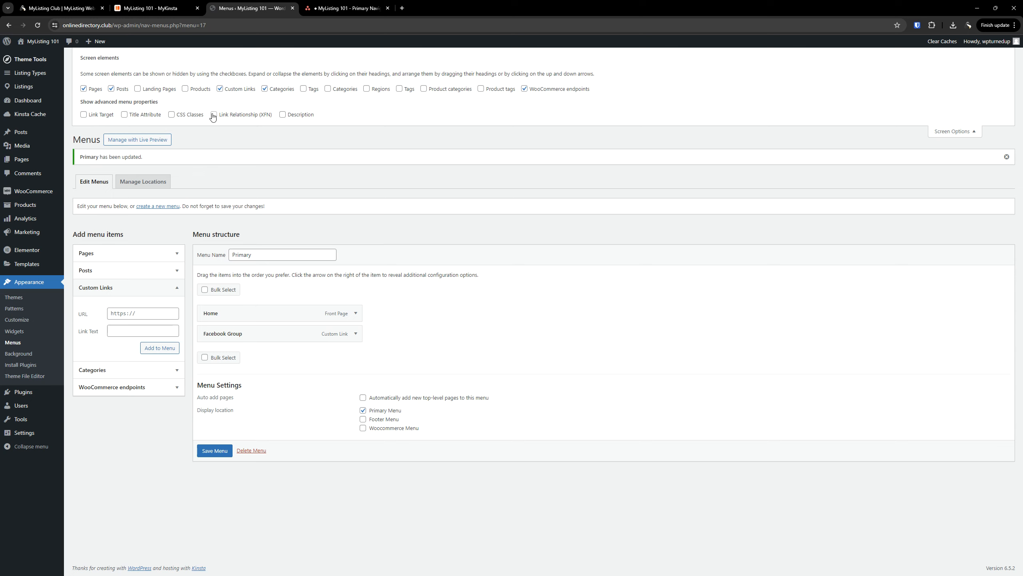
{"action": "left_click", "coordinate": [346, 8]}
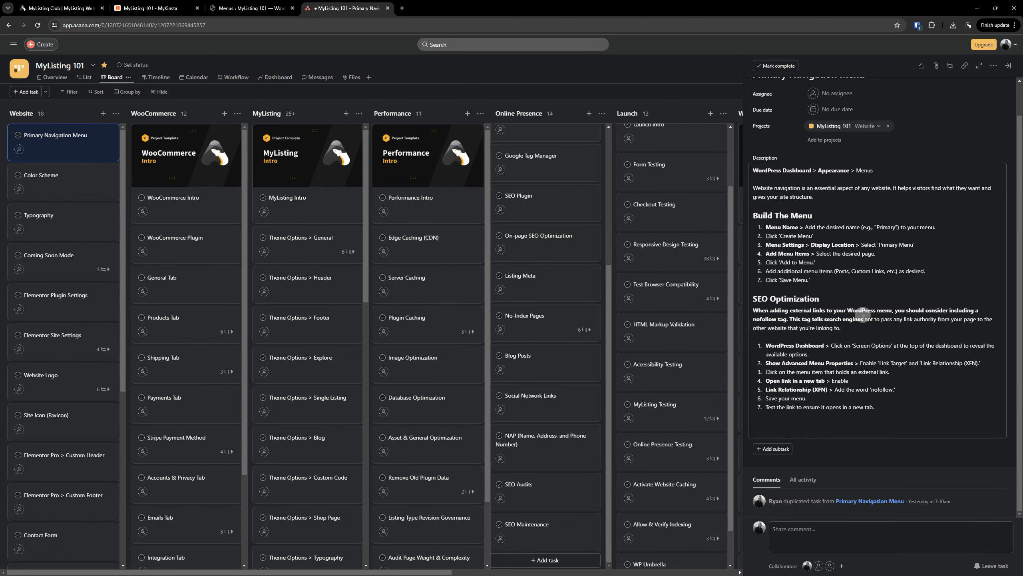
{"action": "left_click", "coordinate": [242, 8]}
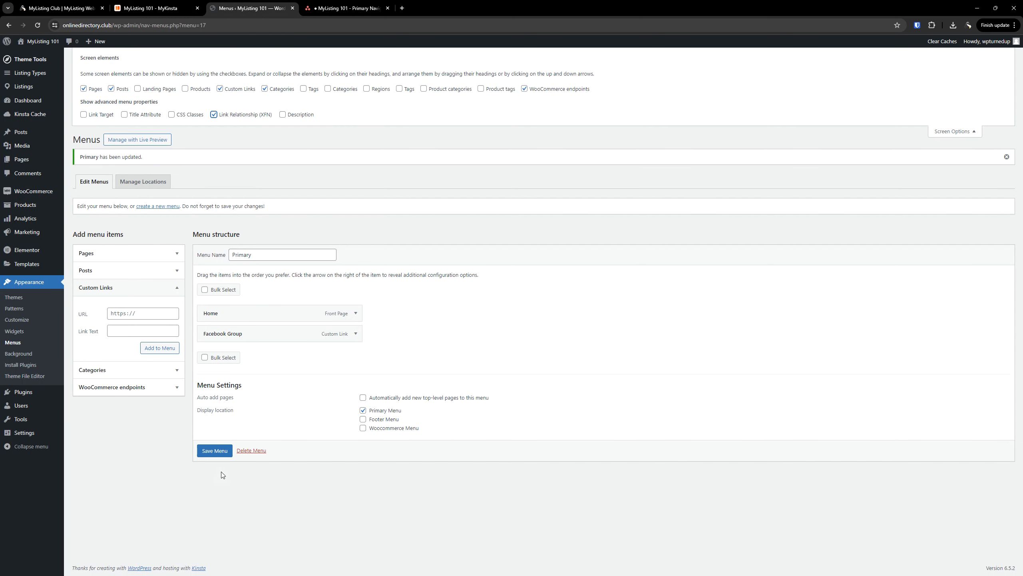
{"action": "left_click", "coordinate": [215, 450]}
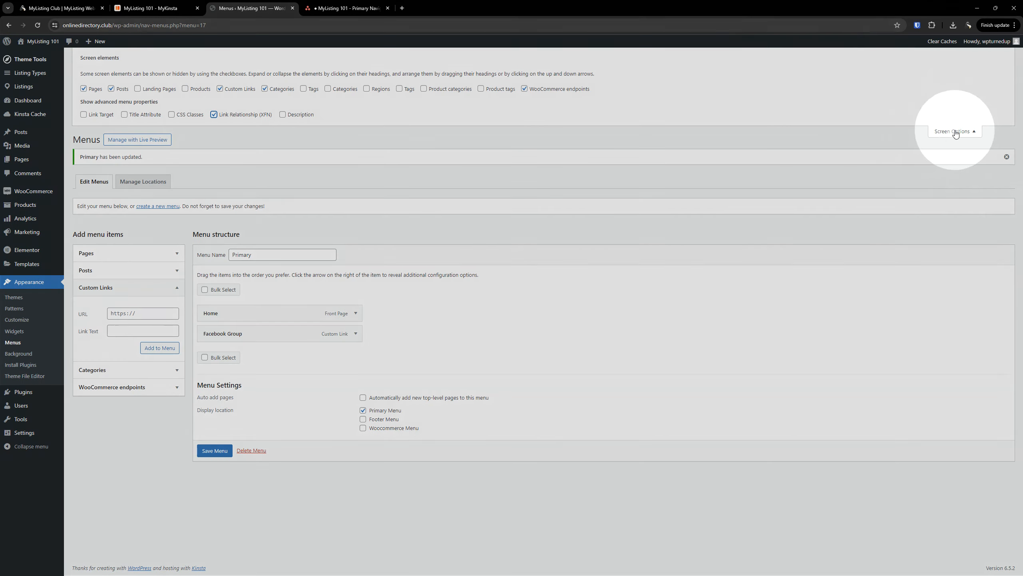
Collapse Screen Options and expand the Facebook Group menu item's settings
{"action": "left_click", "coordinate": [944, 133]}
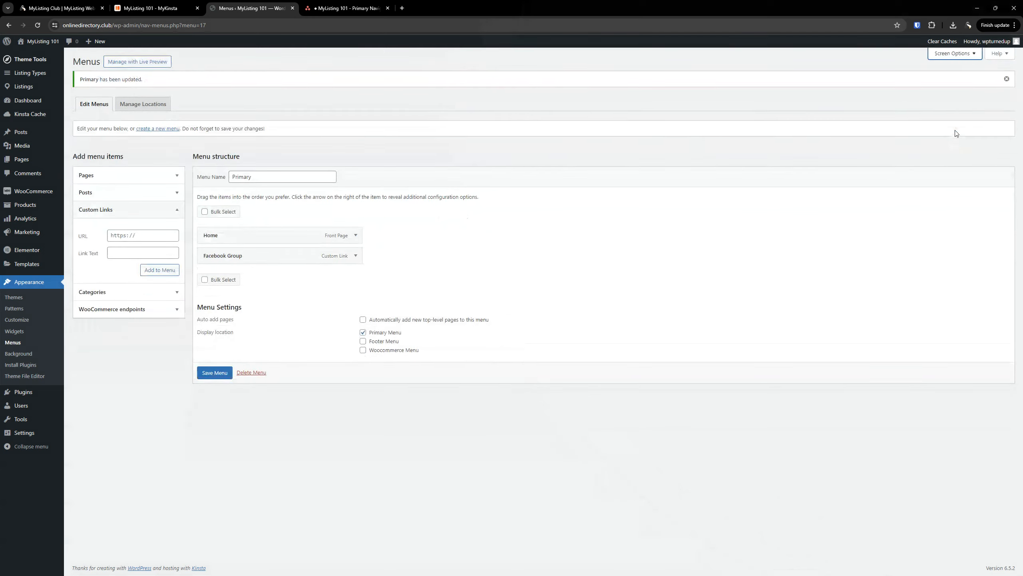
{"action": "left_click", "coordinate": [214, 373]}
{"action": "left_click", "coordinate": [355, 256]}
Reopen the Facebook Group item and copy 'nofollow' from the Asana task's SEO instructions
{"action": "left_click", "coordinate": [355, 256]}
{"action": "left_click", "coordinate": [355, 256]}
{"action": "left_click", "coordinate": [347, 8]}
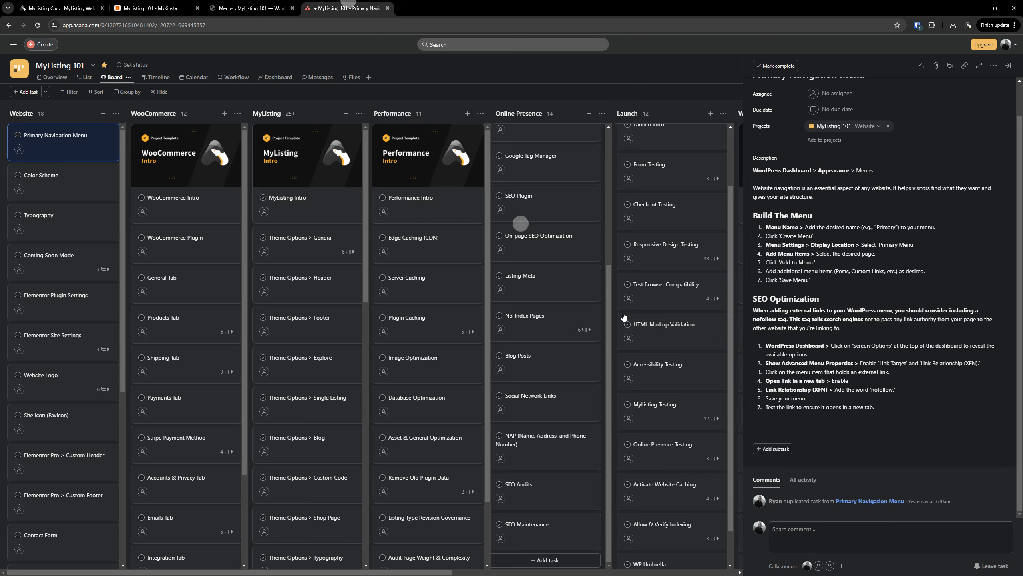
{"action": "right_click", "coordinate": [881, 390]}
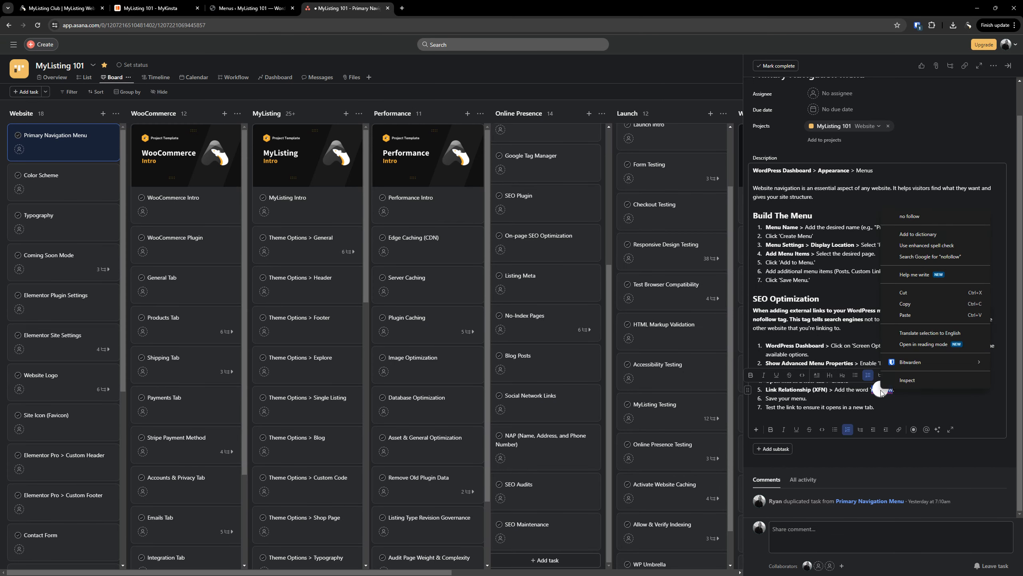
{"action": "left_click", "coordinate": [906, 303]}
Paste 'nofollow' into the Facebook Group item's Link Relationship (XFN) field and check it
{"action": "left_click", "coordinate": [244, 5]}
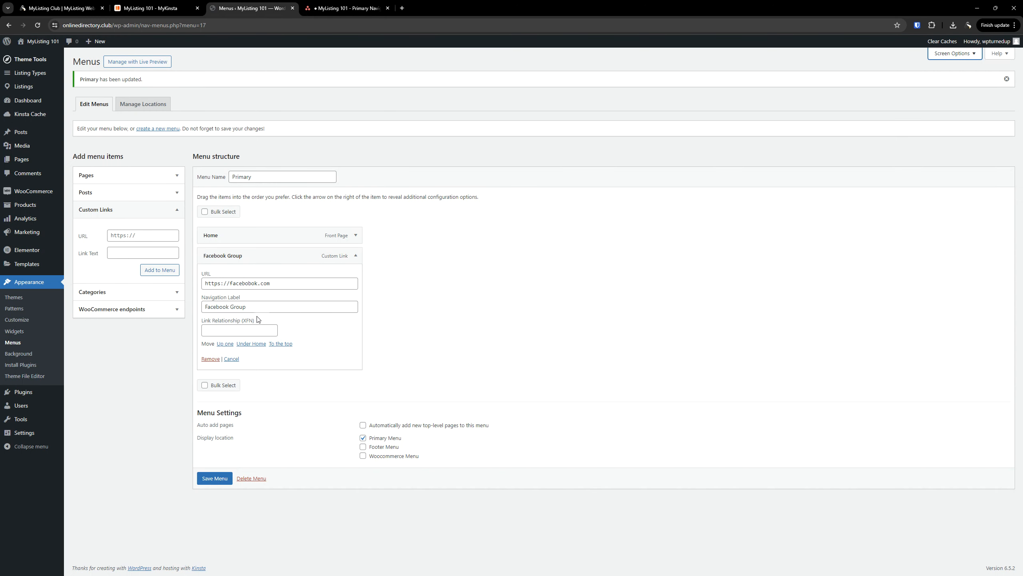
{"action": "left_click", "coordinate": [252, 329]}
{"action": "key", "text": "ctrl+v"}
{"action": "left_click", "coordinate": [430, 323]}
{"action": "left_click_drag", "start_coordinate": [284, 283], "coordinate": [198, 283]}
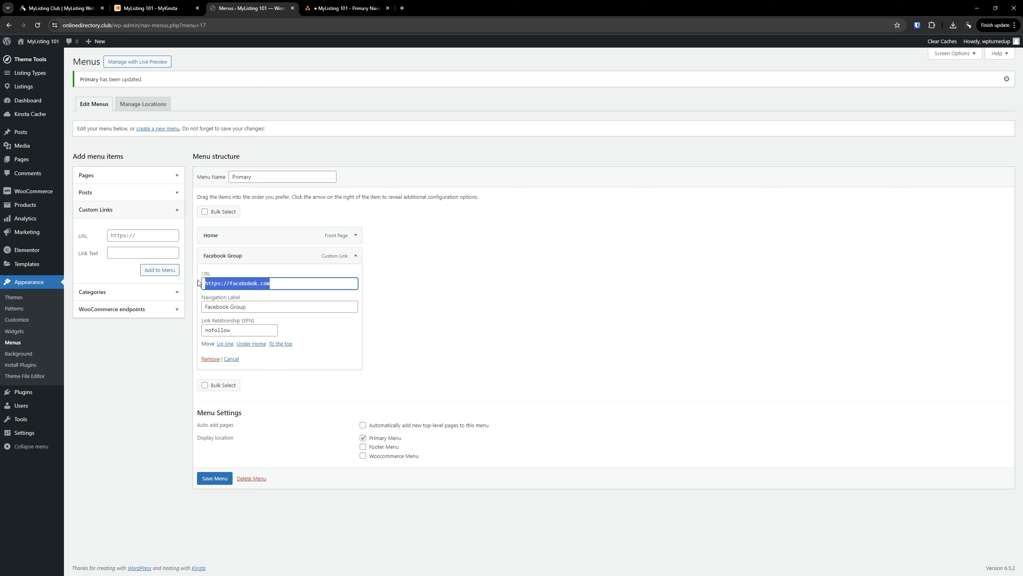
{"action": "left_click", "coordinate": [593, 285]}
{"action": "left_click_drag", "start_coordinate": [248, 327], "coordinate": [187, 339]}
{"action": "left_click", "coordinate": [519, 303]}
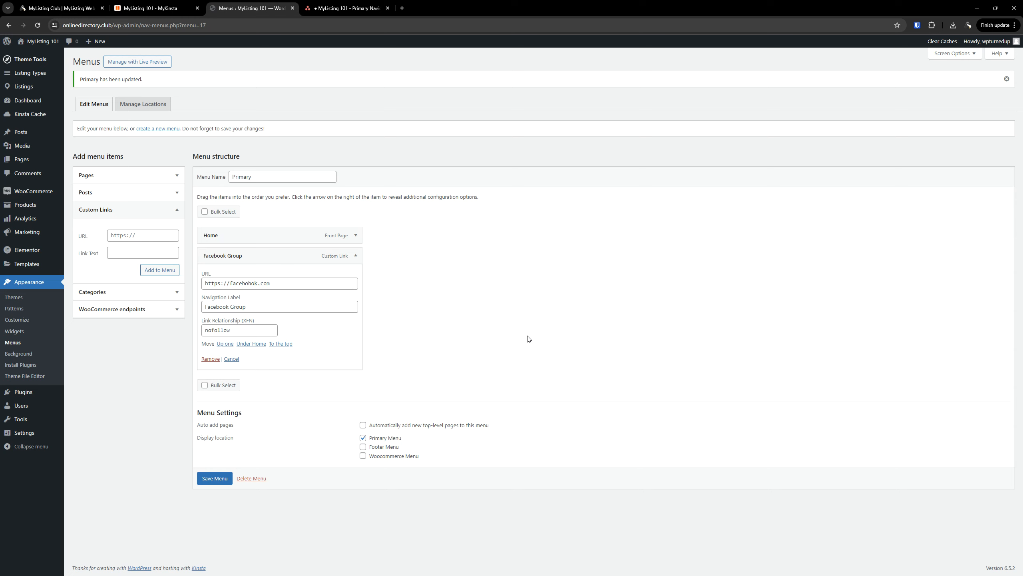
Compare the nofollow relationship value with the Asana task instructions
{"action": "double_click", "coordinate": [218, 329]}
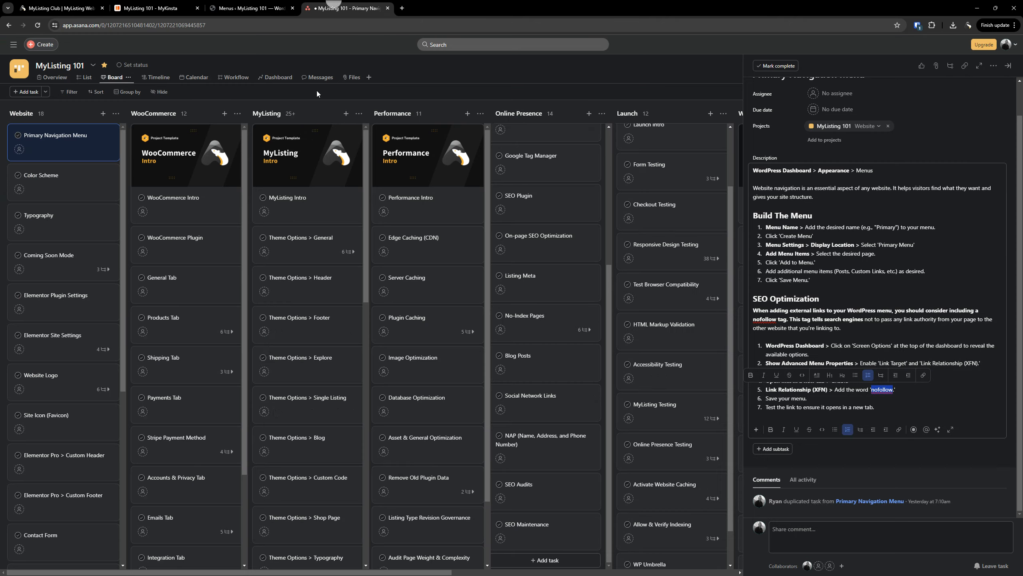
{"action": "left_click", "coordinate": [331, 7]}
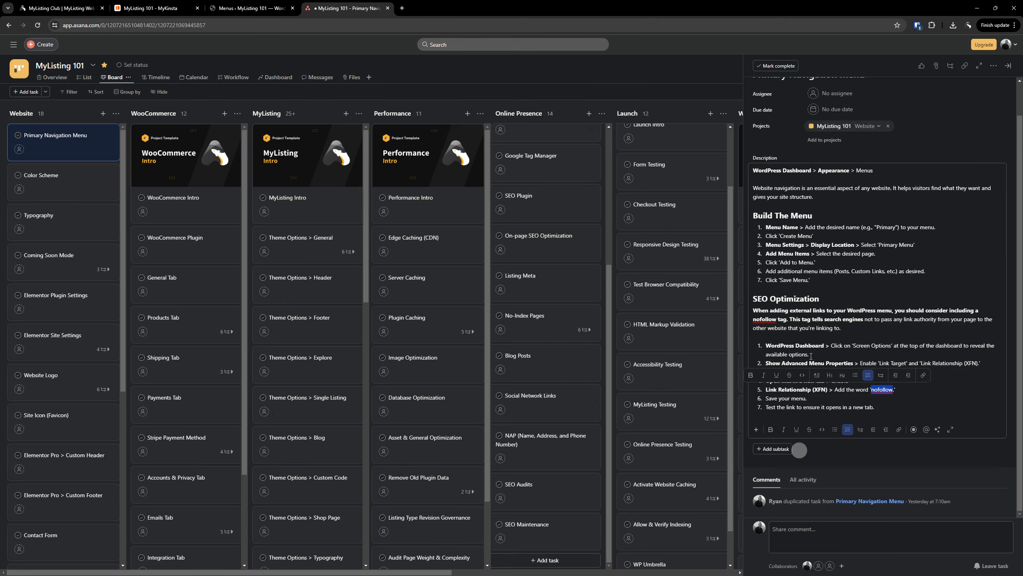
{"action": "left_click", "coordinate": [851, 281]}
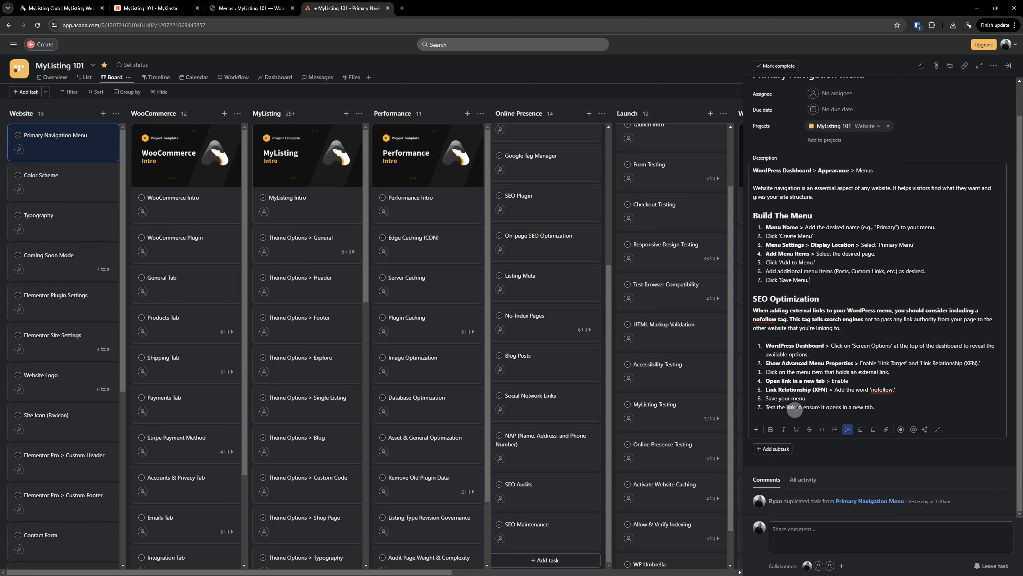
{"action": "left_click", "coordinate": [250, 8]}
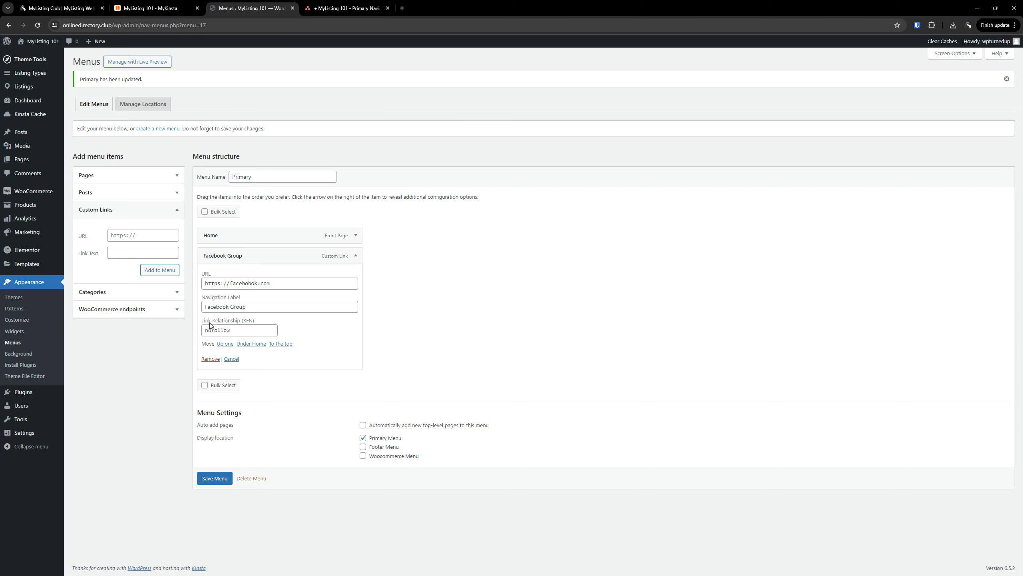
{"action": "left_click", "coordinate": [348, 8]}
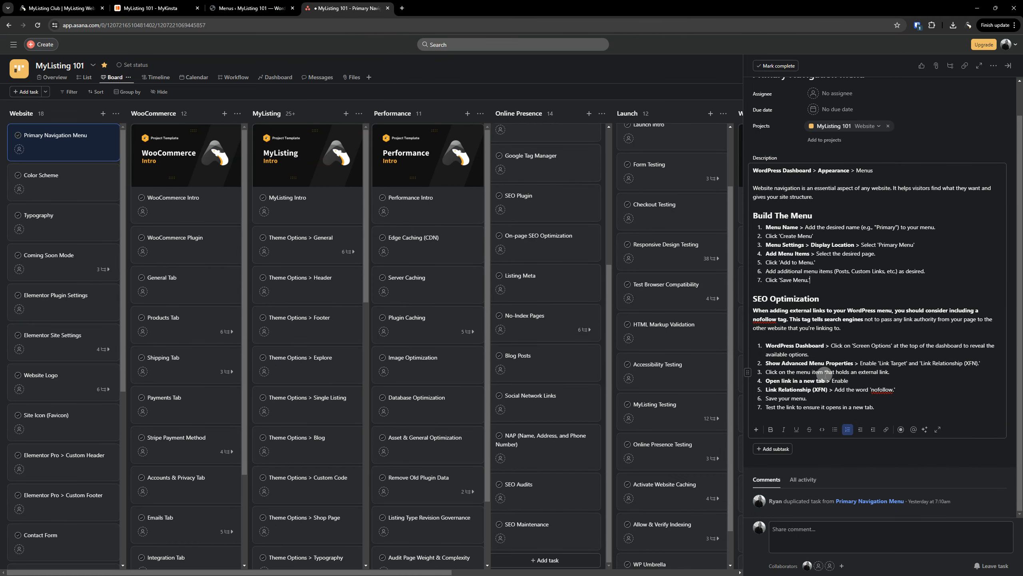
{"action": "left_click", "coordinate": [257, 7]}
Enable Link Target, make the Facebook link open in a new tab, save, then remove the Facebook Group item
{"action": "left_click", "coordinate": [960, 55]}
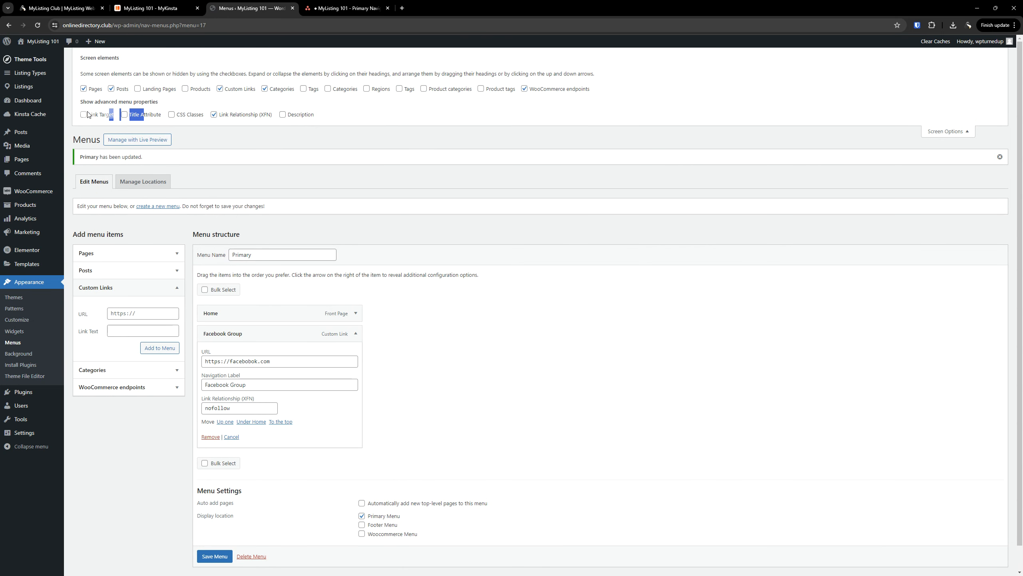
{"action": "left_click", "coordinate": [84, 114]}
{"action": "scroll", "coordinate": [407, 376], "scroll_direction": "down", "scroll_amount": 2}
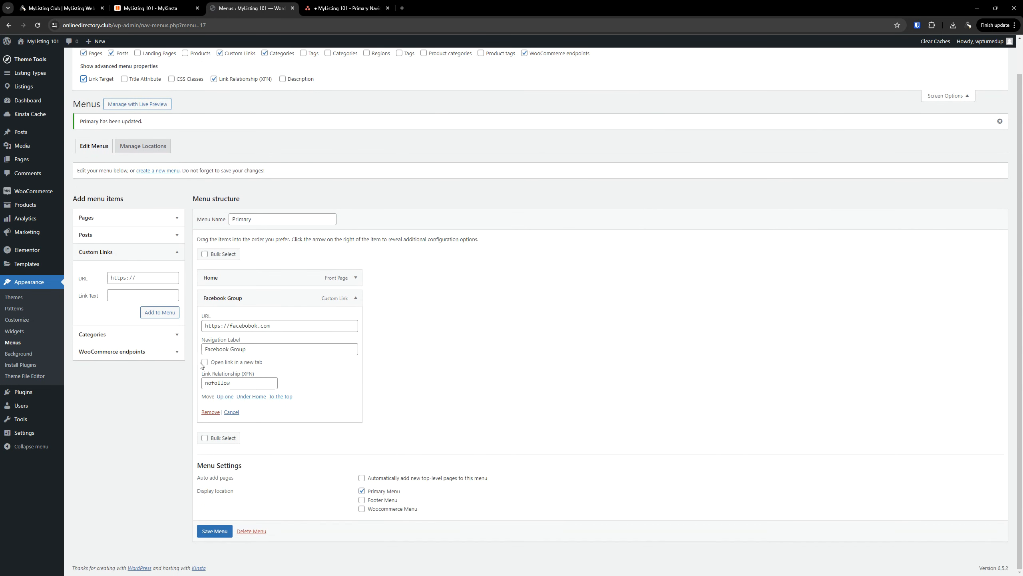
{"action": "left_click", "coordinate": [233, 365]}
{"action": "left_click_drag", "start_coordinate": [237, 384], "coordinate": [203, 387]}
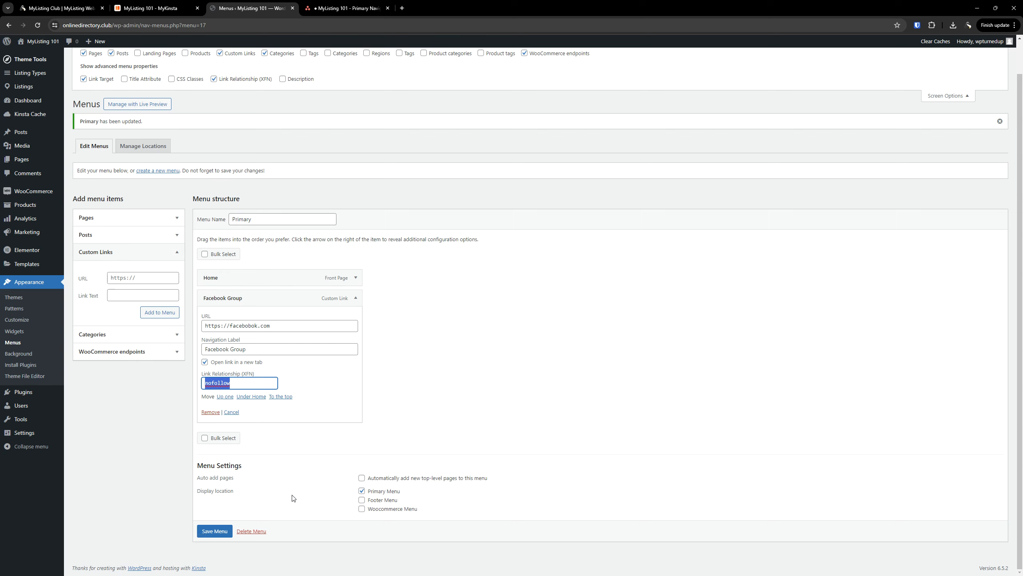
{"action": "left_click", "coordinate": [483, 345]}
{"action": "left_click", "coordinate": [212, 531]}
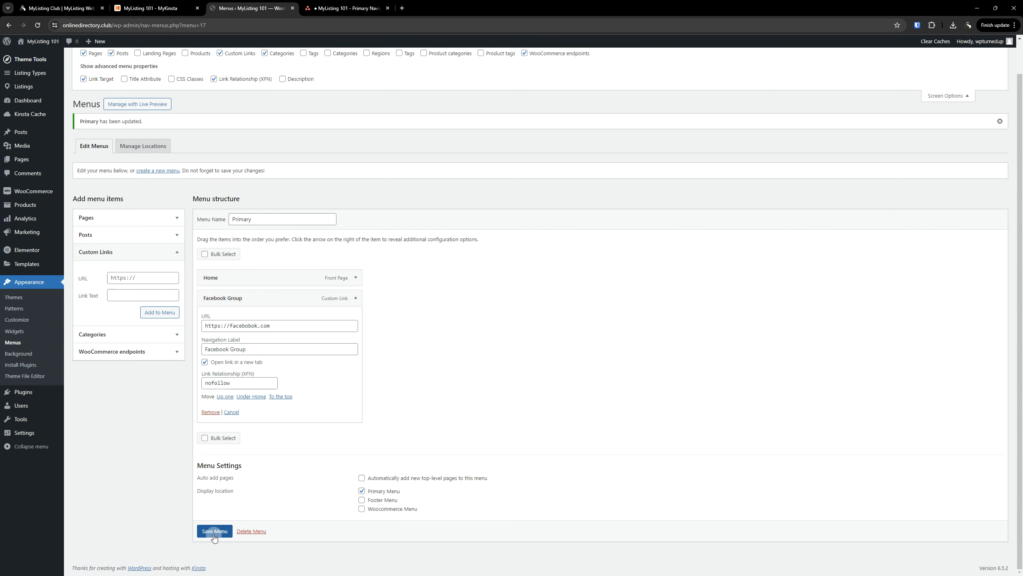
{"action": "left_click", "coordinate": [212, 412]}
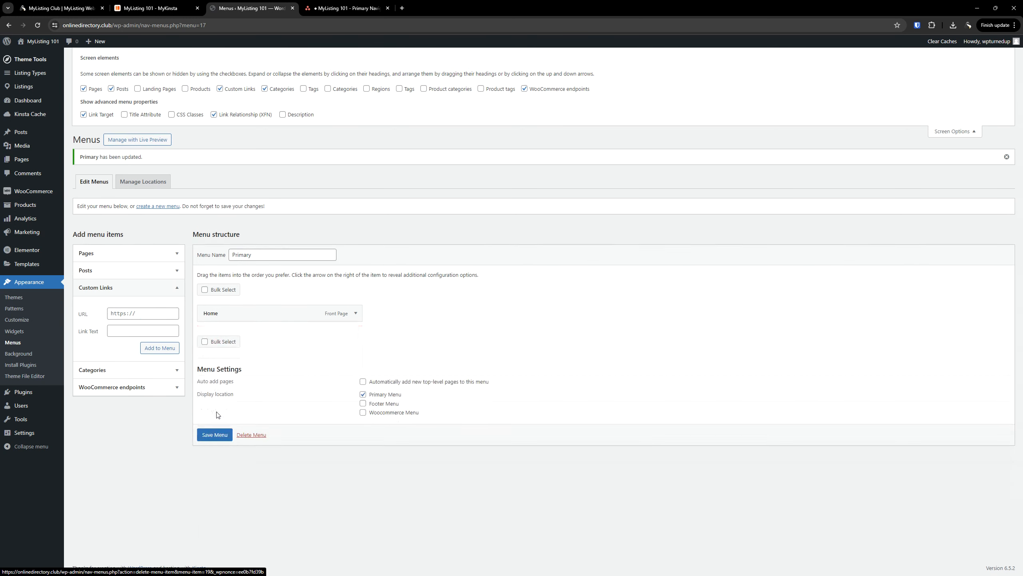
{"action": "left_click", "coordinate": [217, 429]}
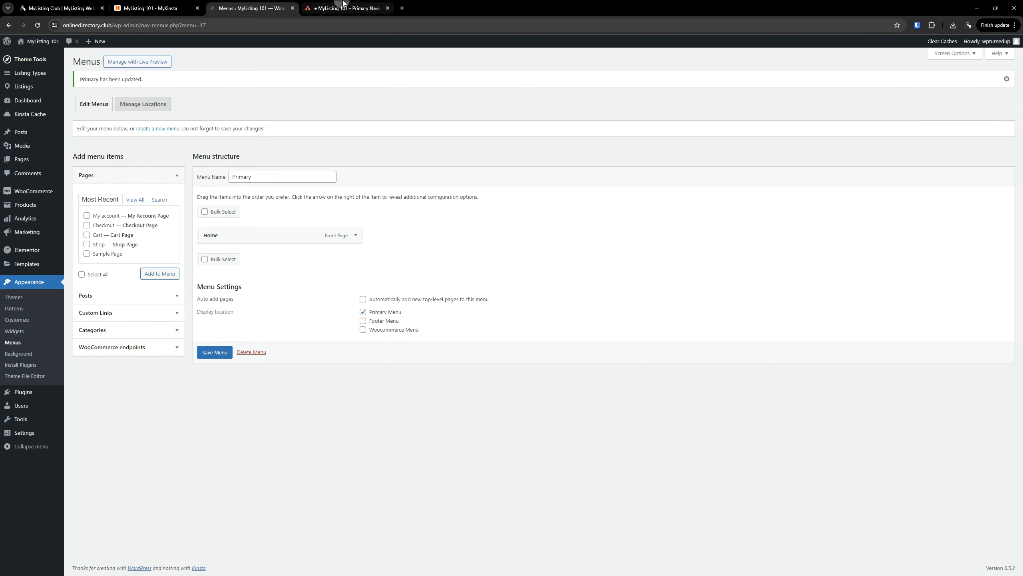
Delete the Primary Navigation Menu task from Asana's Website column
{"action": "left_click", "coordinate": [362, 9]}
{"action": "left_click", "coordinate": [1008, 65]}
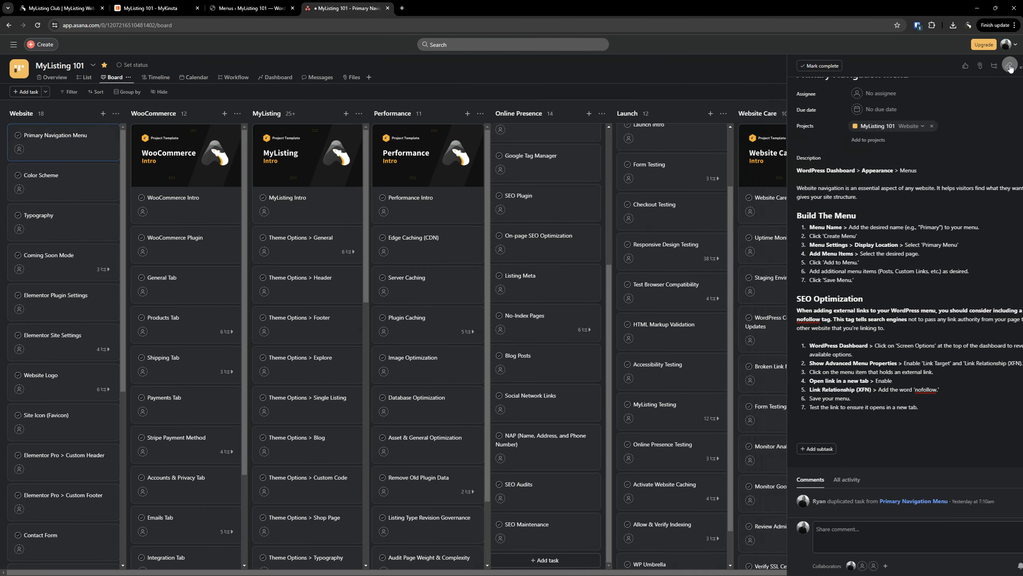
{"action": "right_click", "coordinate": [56, 151]}
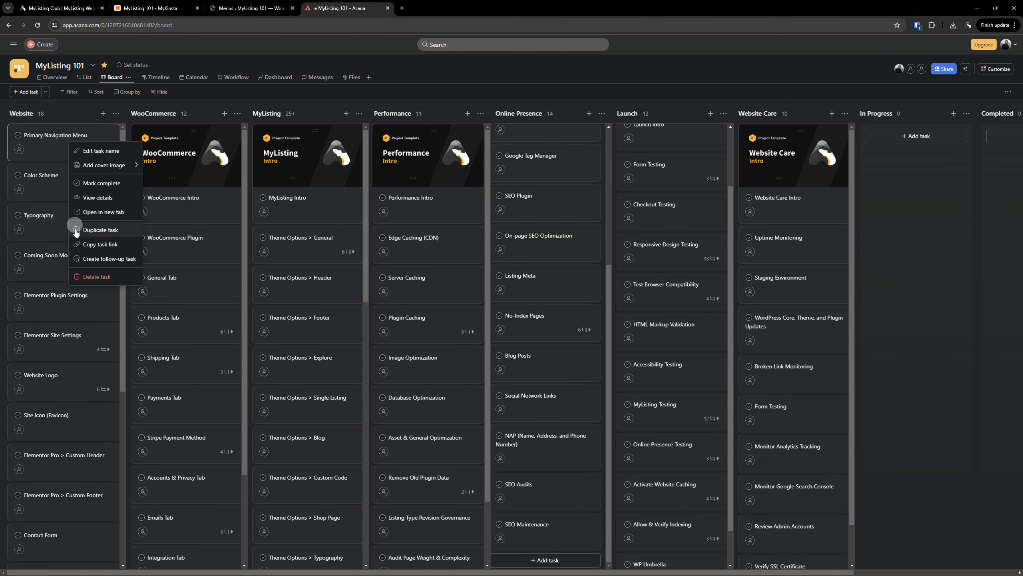
{"action": "left_click", "coordinate": [103, 275]}
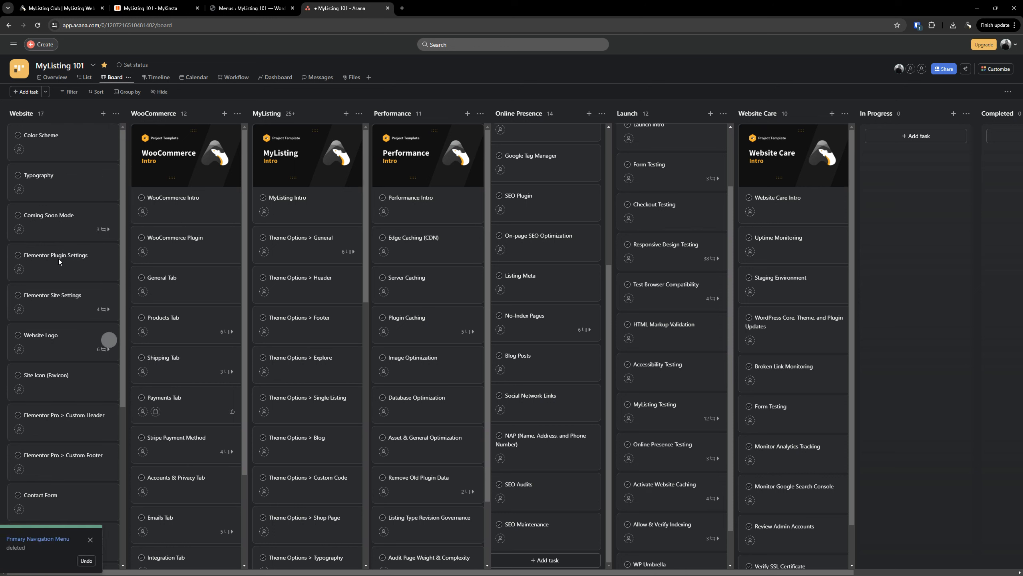
Place the cursor after the WordPress Plugins item in the Notion ML101: L02 outline
{"action": "scroll", "coordinate": [63, 218], "scroll_direction": "down", "scroll_amount": 4}
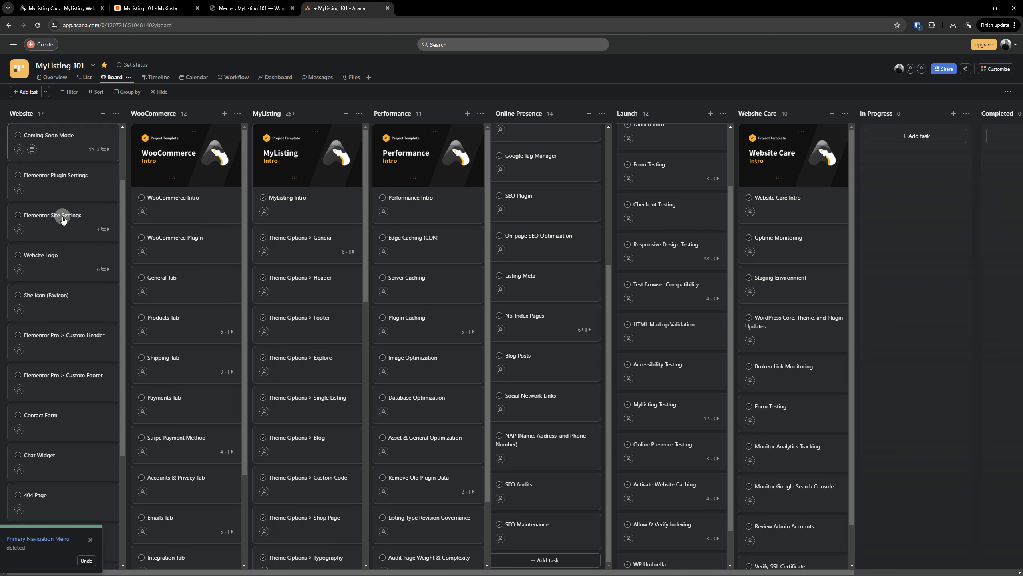
{"action": "scroll", "coordinate": [62, 218], "scroll_direction": "down", "scroll_amount": 3}
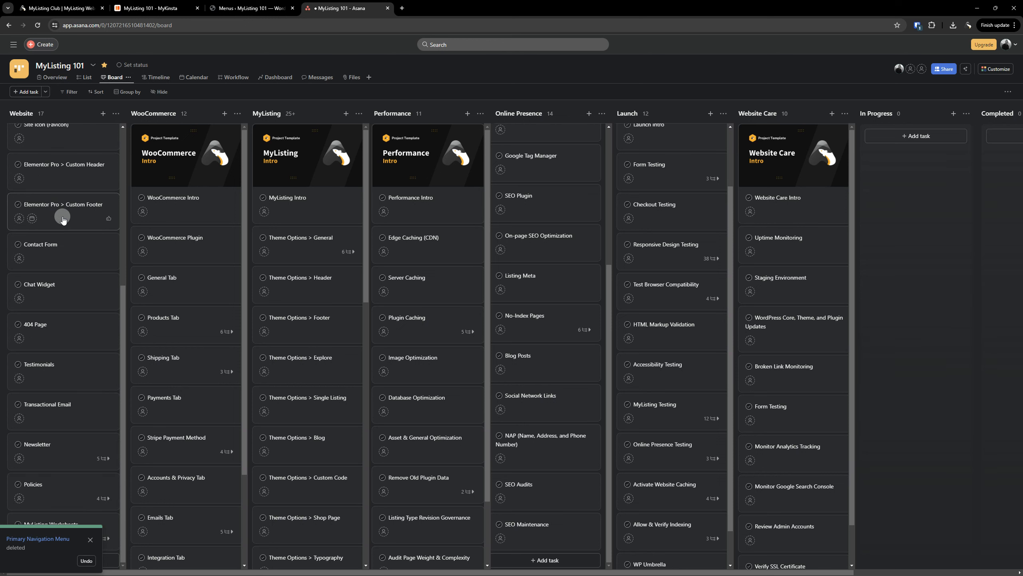
{"action": "scroll", "coordinate": [62, 220], "scroll_direction": "up", "scroll_amount": 6}
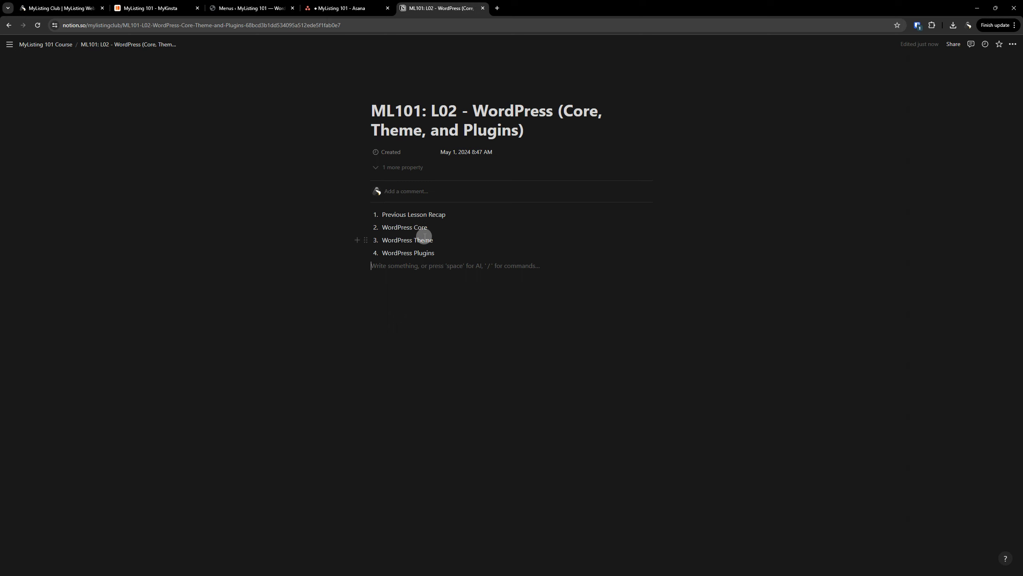
{"action": "left_click", "coordinate": [432, 252]}
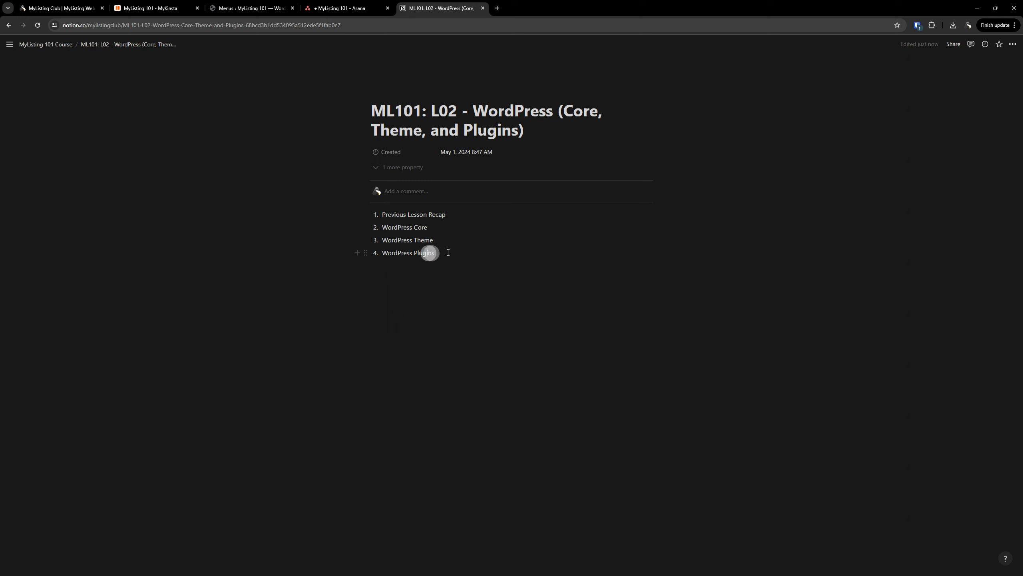